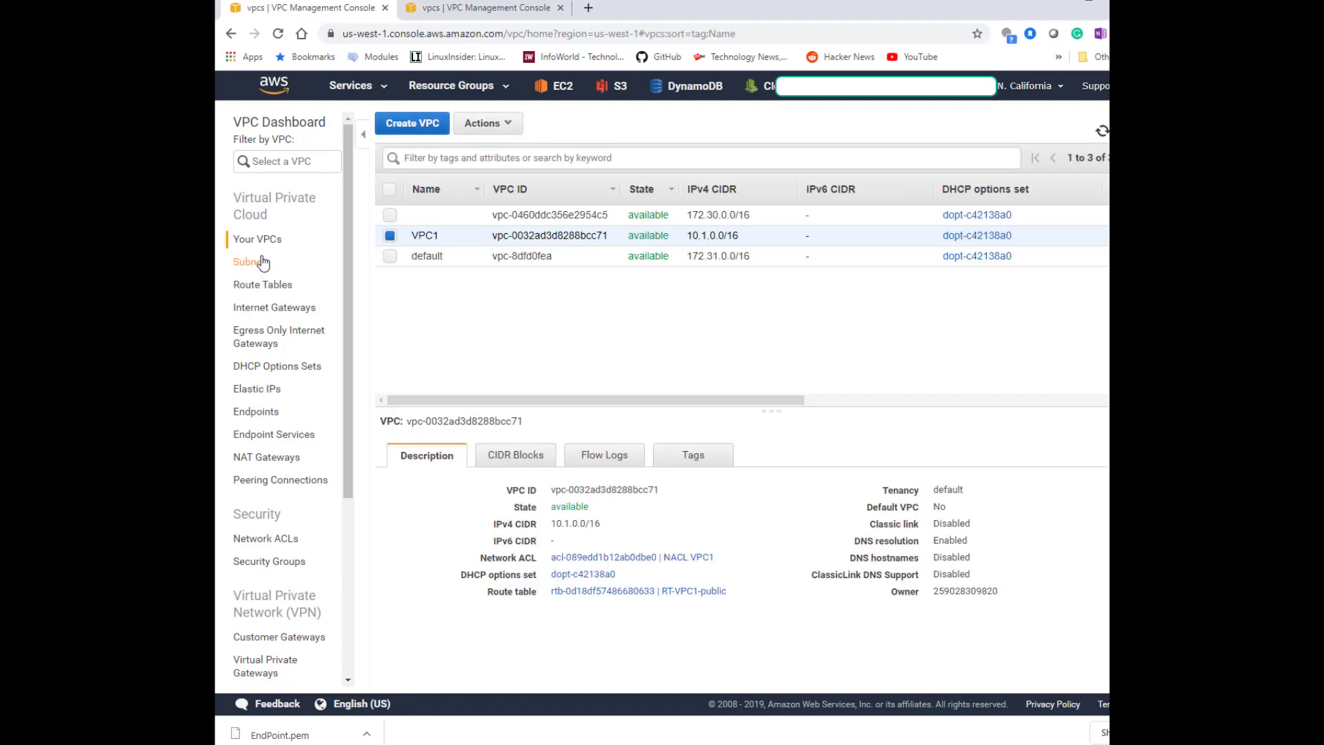
Review the existing VPC1 private and public subnets and their route tables in the subnet list.
left_click(262, 262)
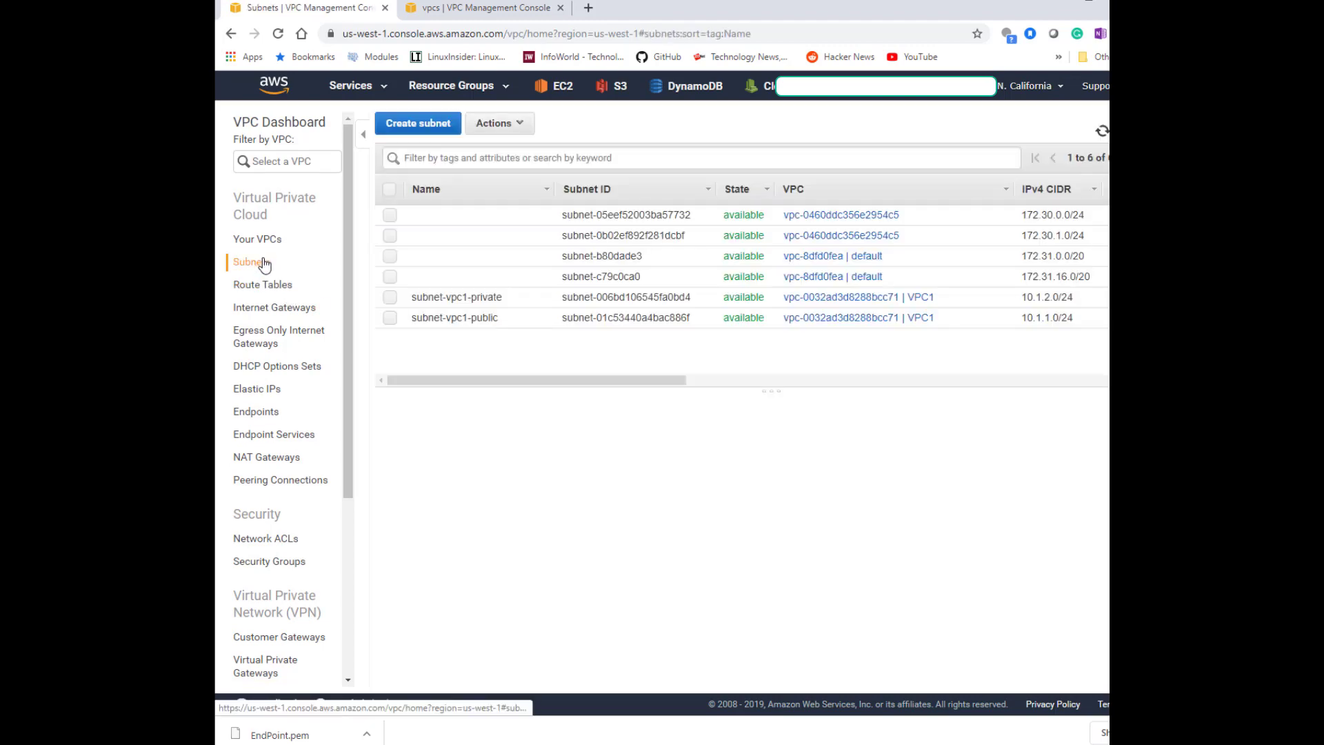
left_click(468, 302)
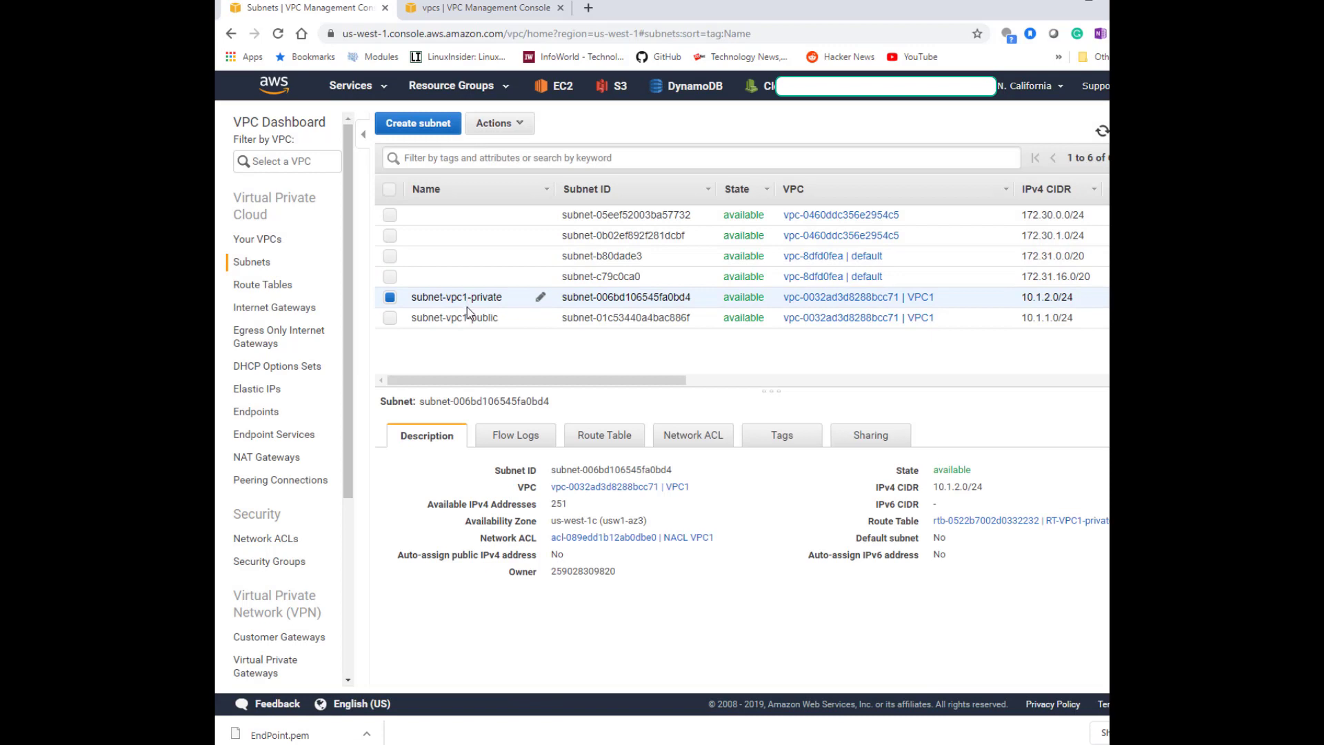
left_click(605, 436)
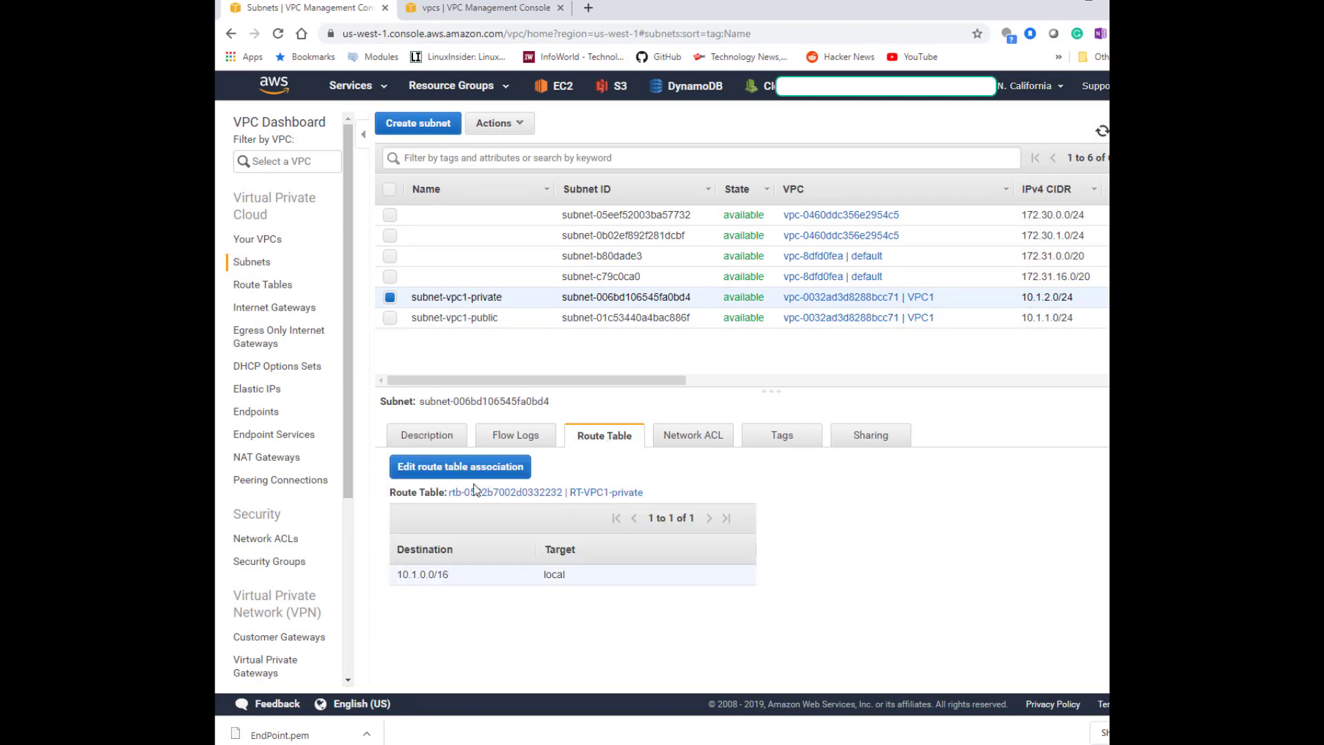
left_click(389, 316)
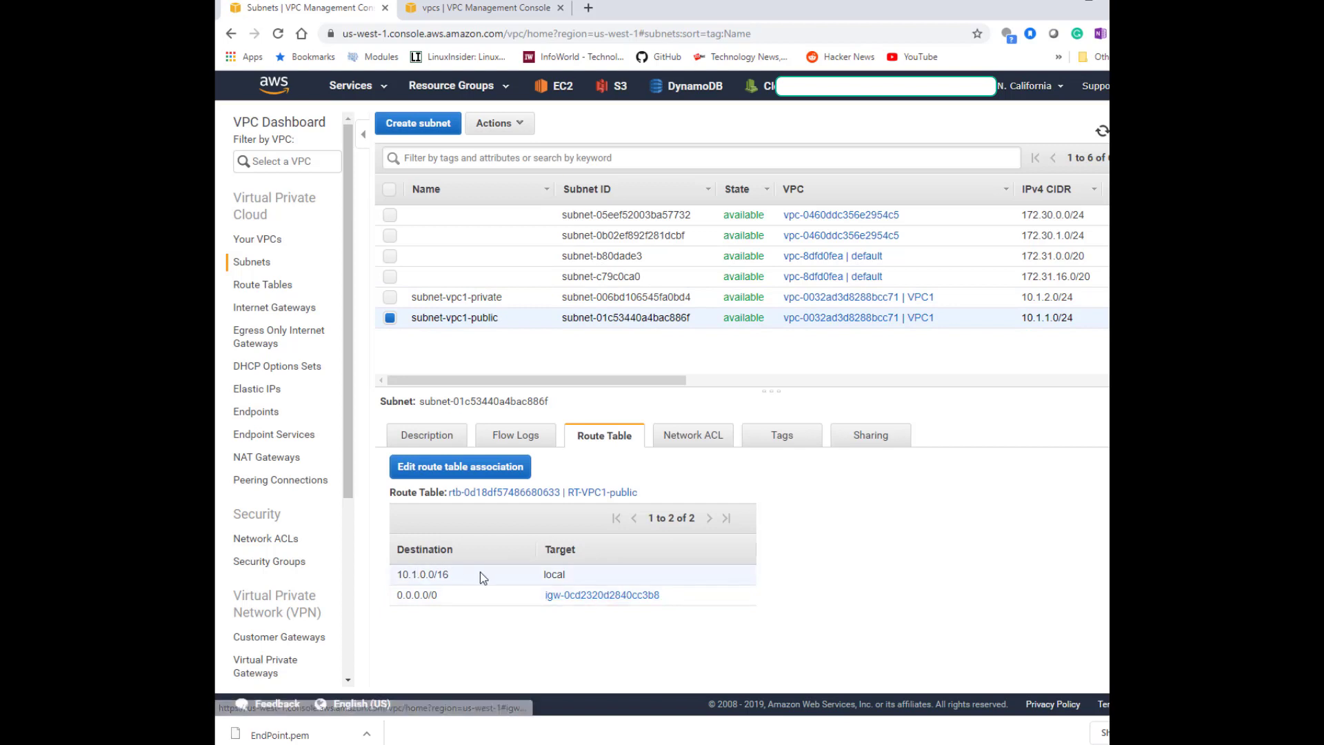
Switch the region to Asia Pacific (Mumbai) and open the list of VPCs.
left_click(1024, 87)
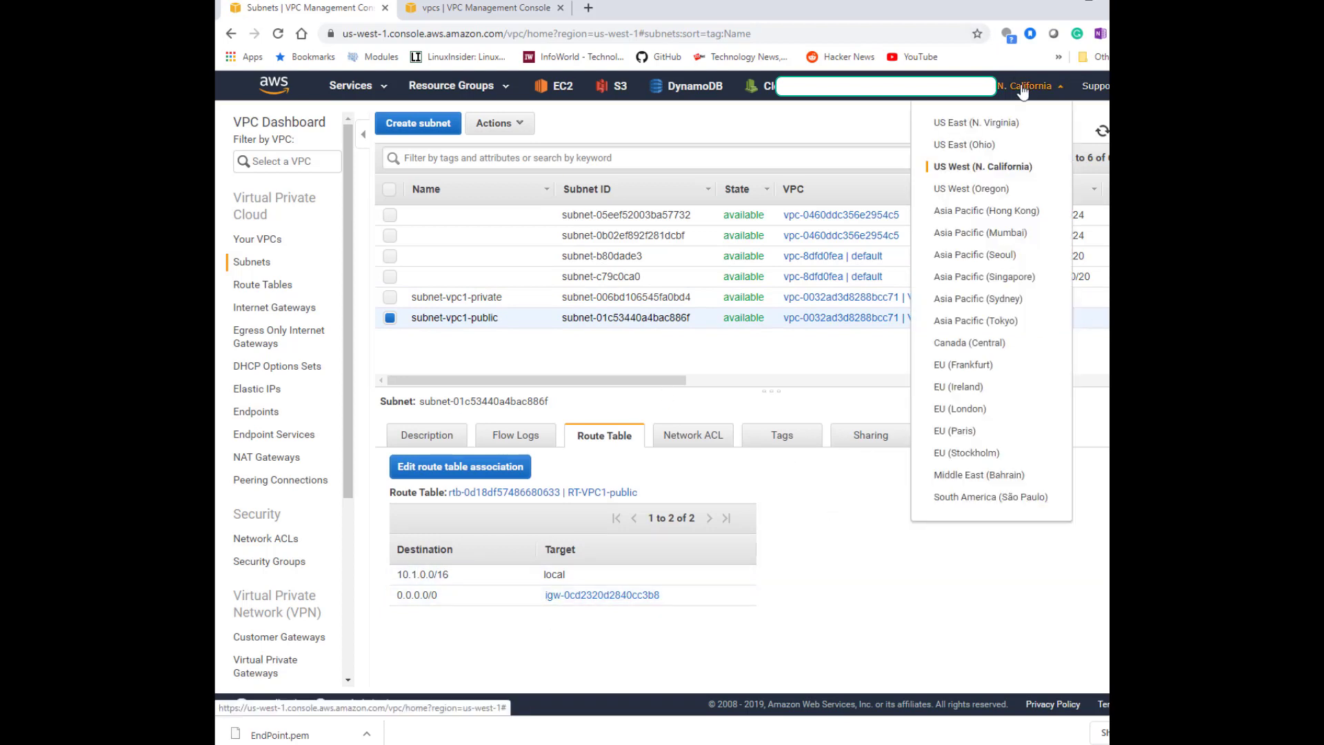
left_click(1009, 238)
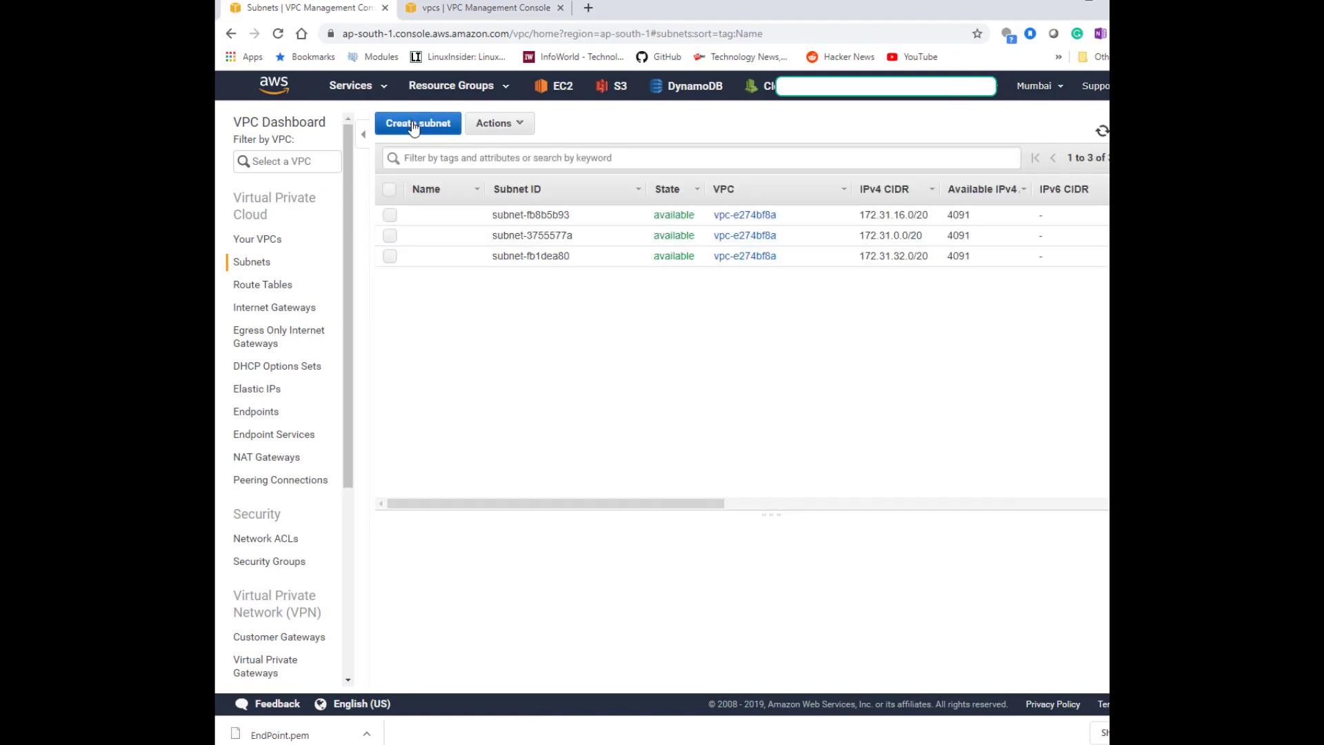
left_click(262, 238)
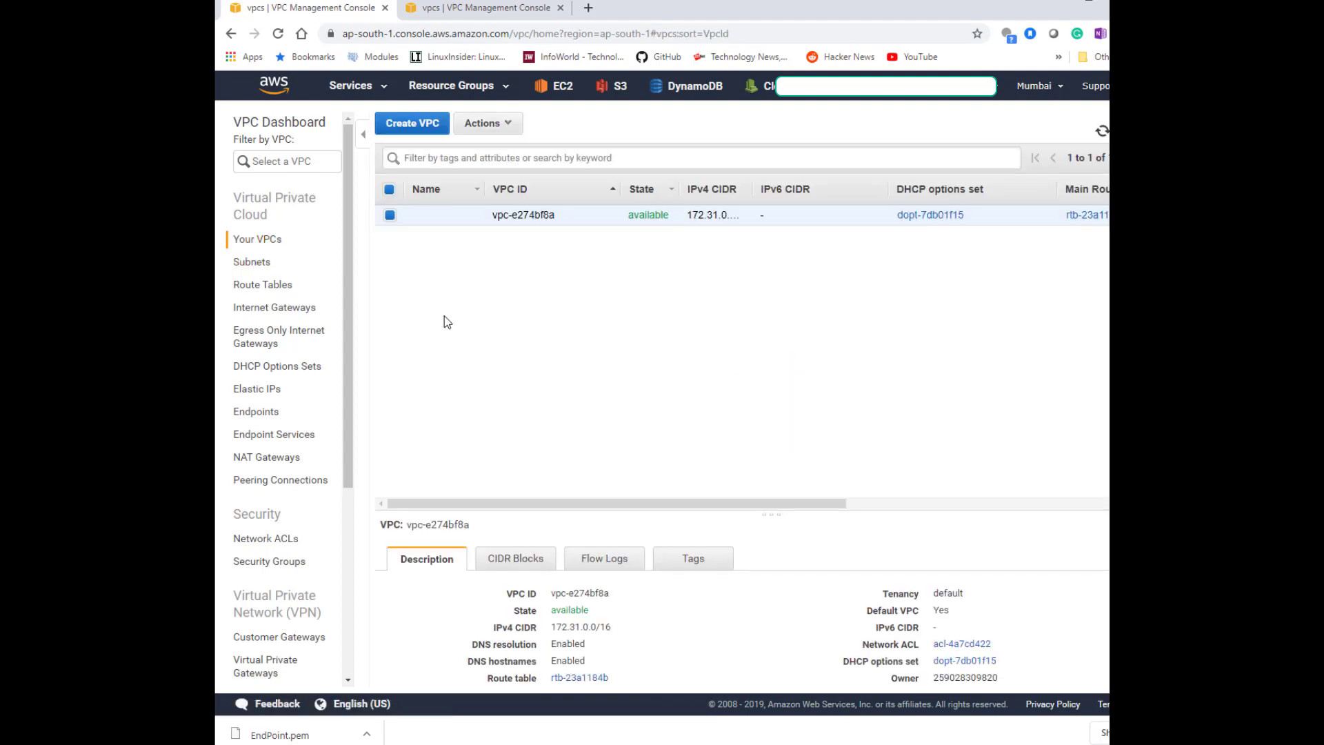
Start a new VPC named VPC2 with IPv4 CIDR block 10.2.0.0/16.
left_click(424, 124)
left_click(478, 260)
type("VPC2")
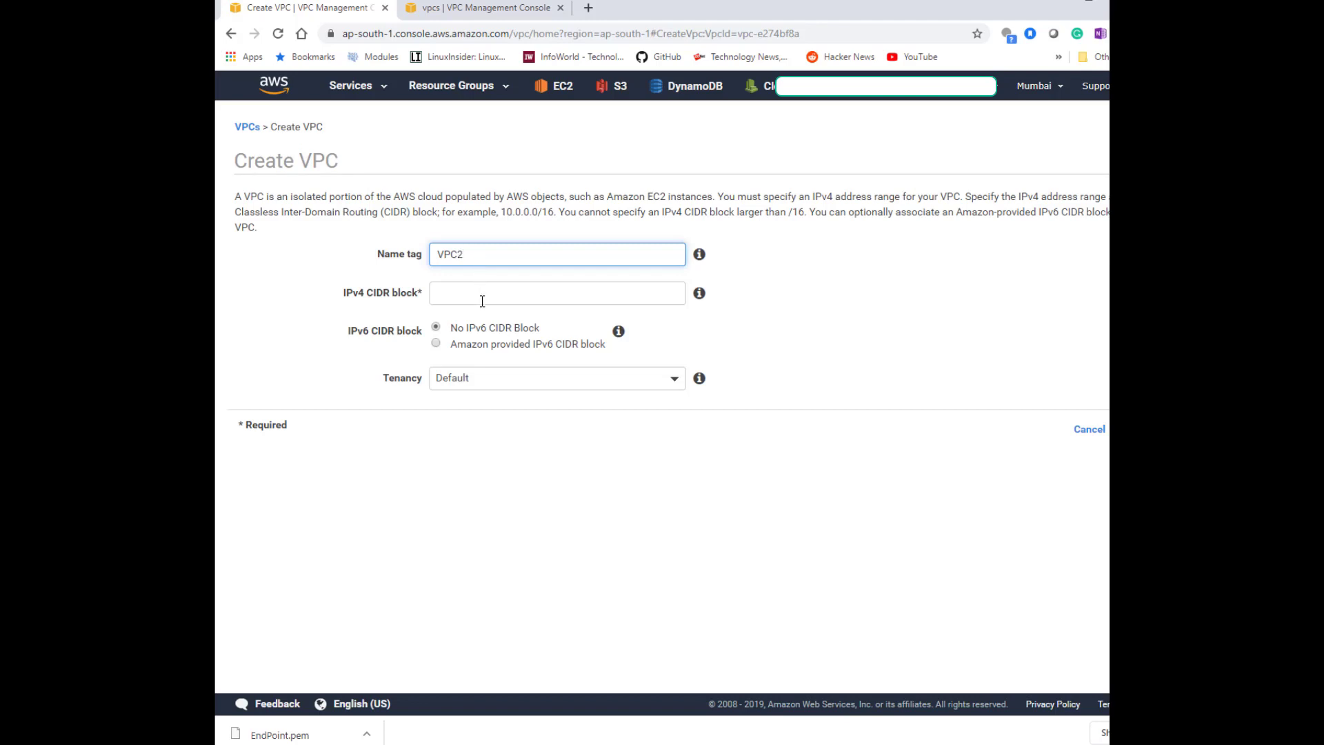
left_click(482, 300)
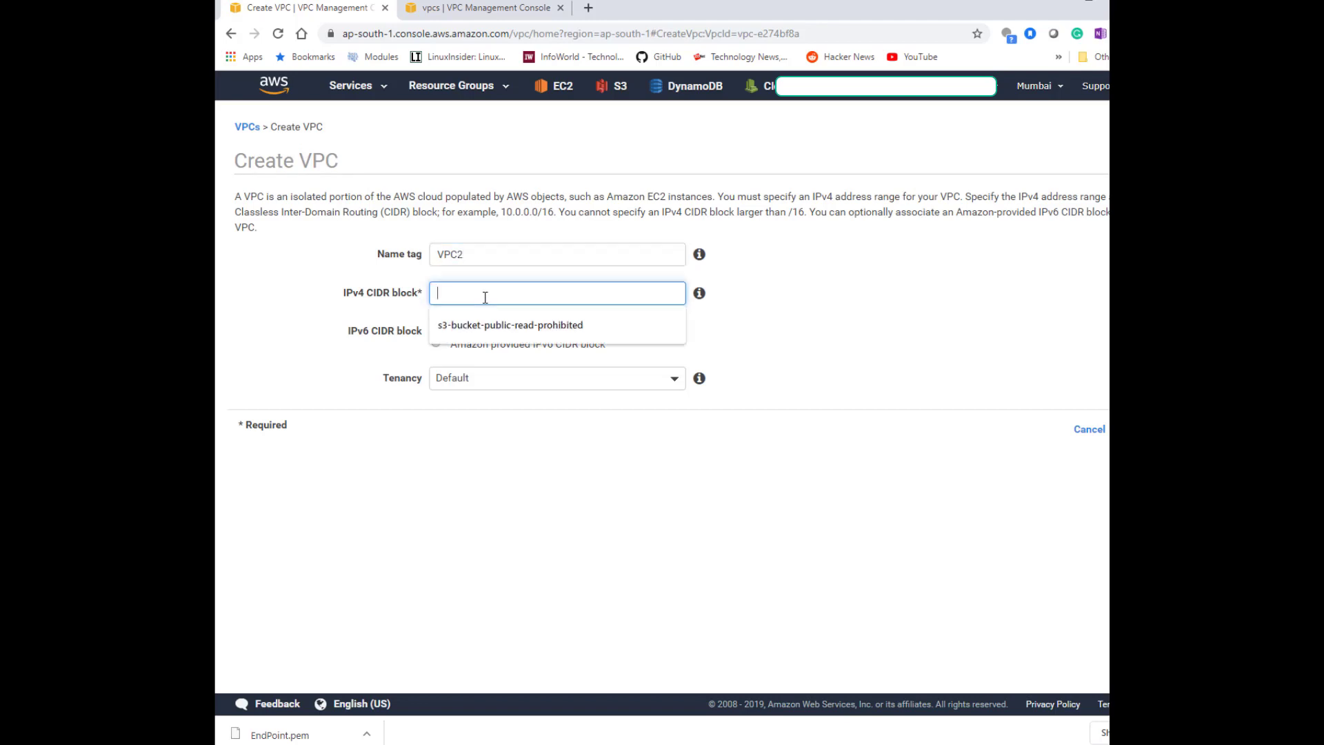
type("10.2.0.0/1")
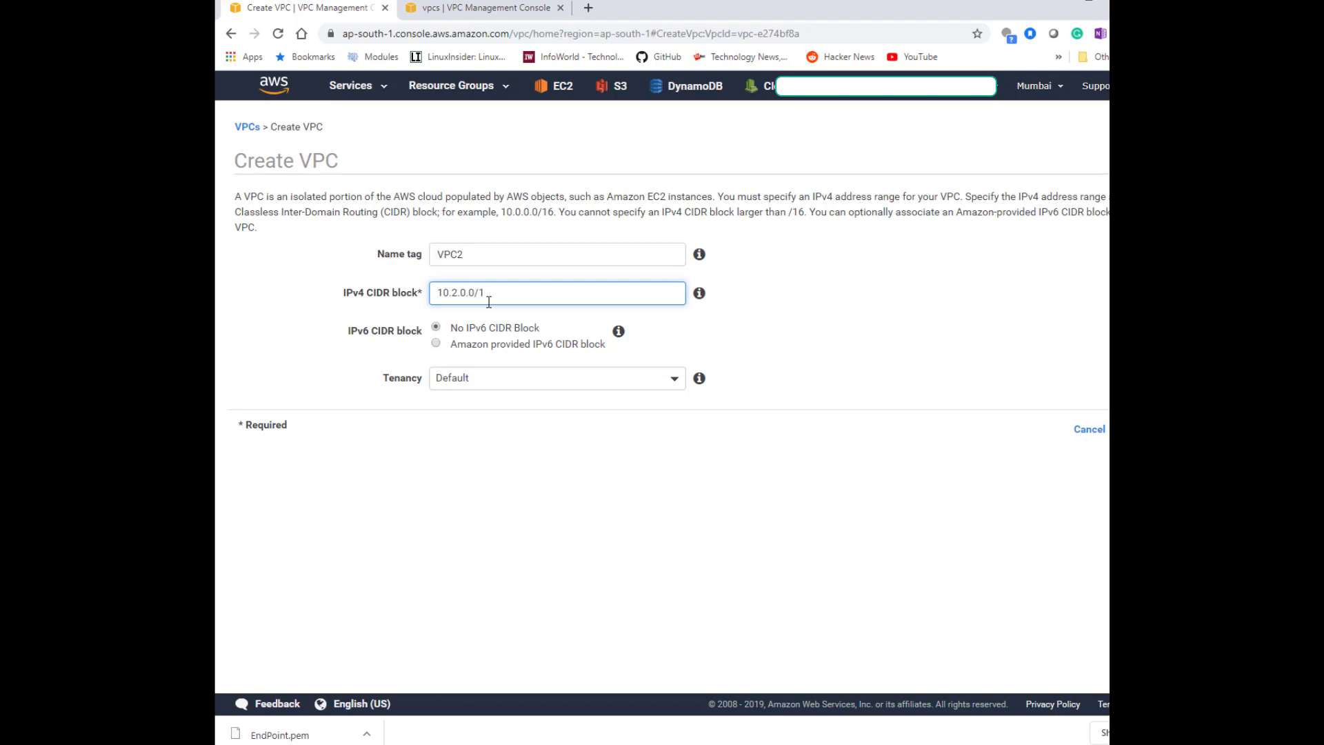
left_click(787, 347)
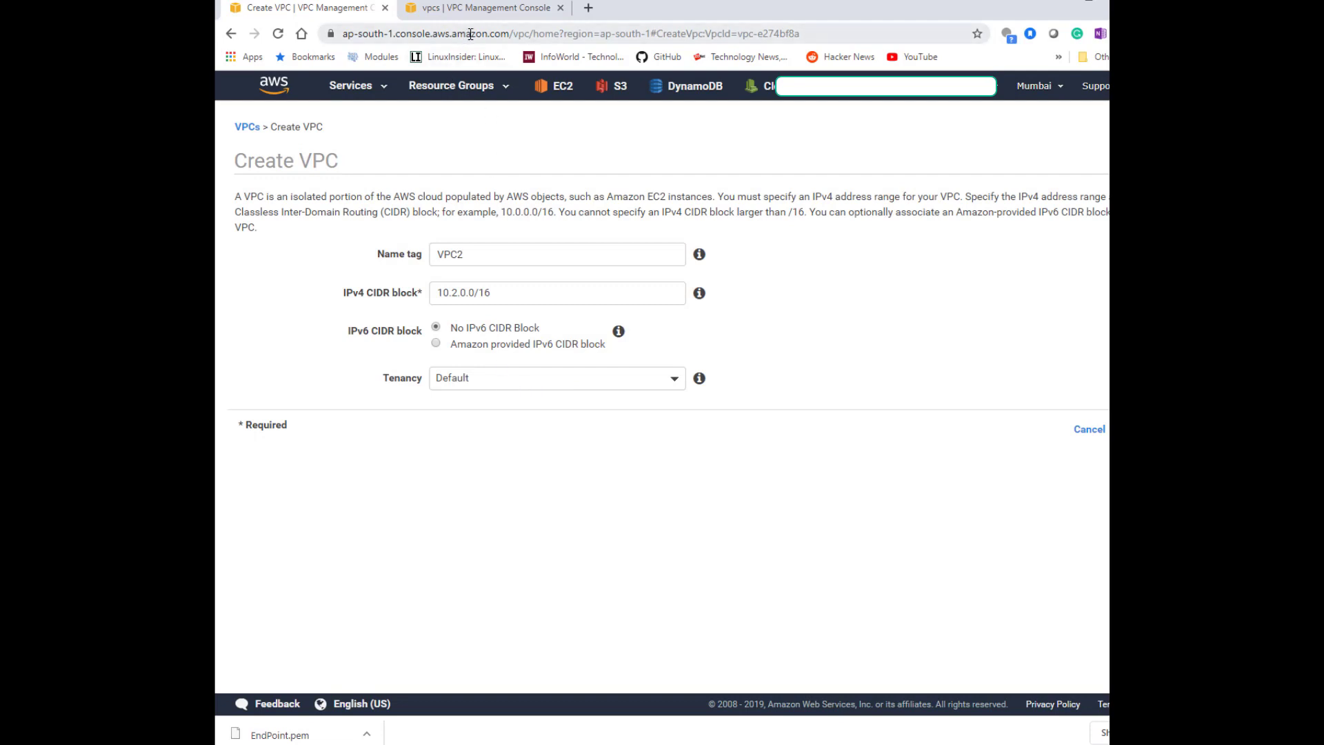
Create the VPC2 VPC and close the confirmation.
left_click(487, 11)
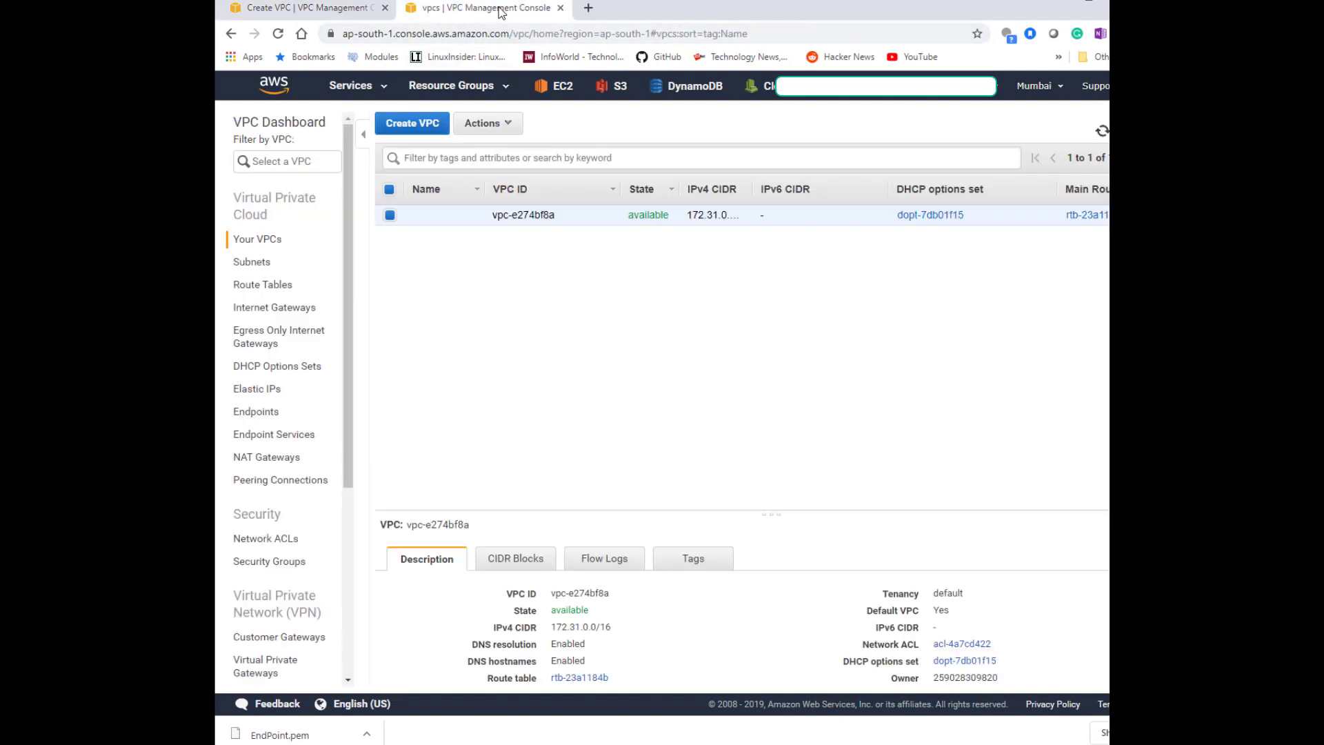
left_click(340, 9)
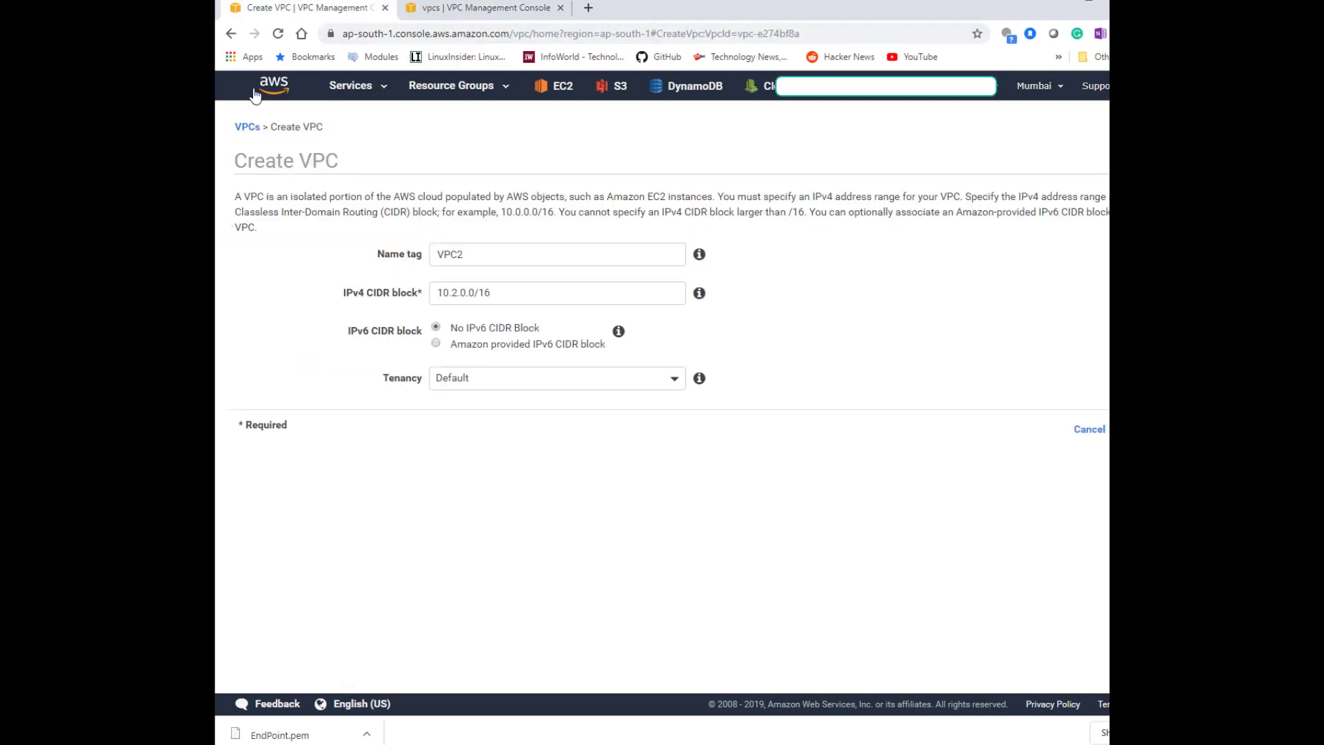
left_click_drag(339, 17, 514, 10)
left_click(1139, 429)
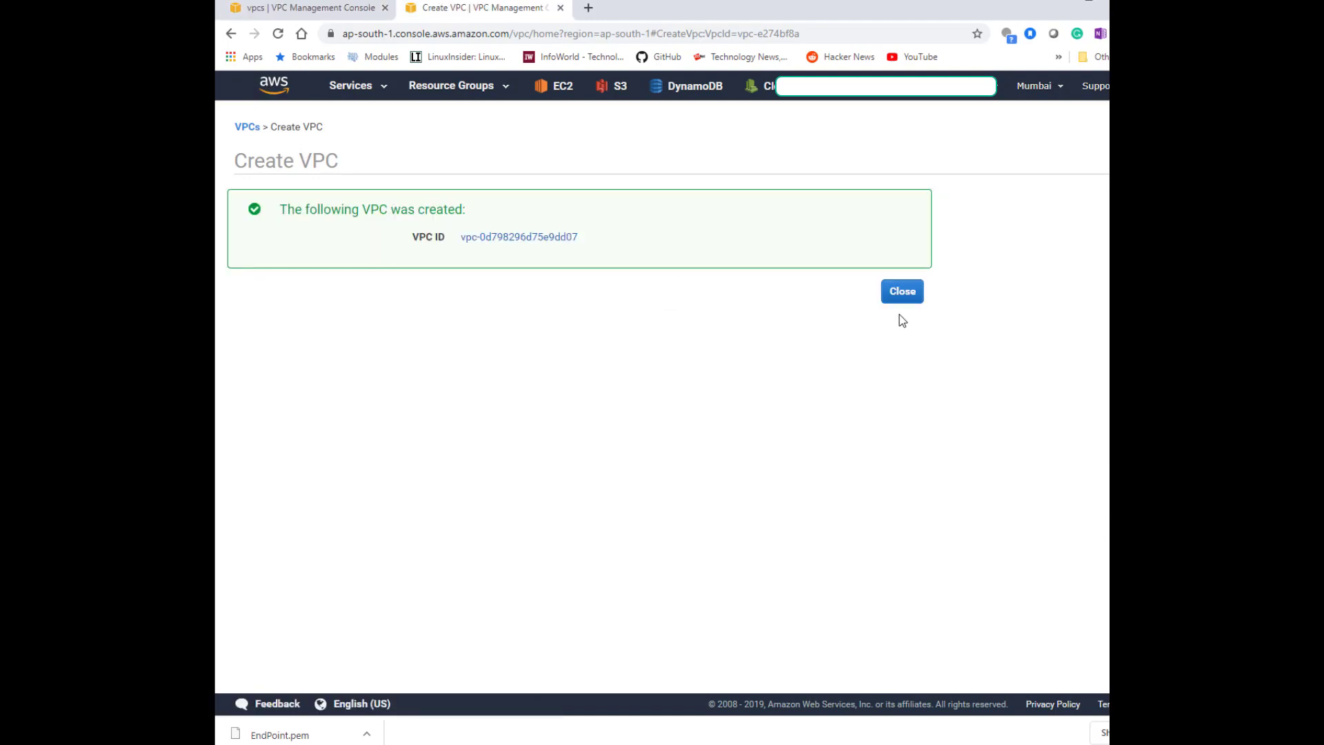
left_click(905, 295)
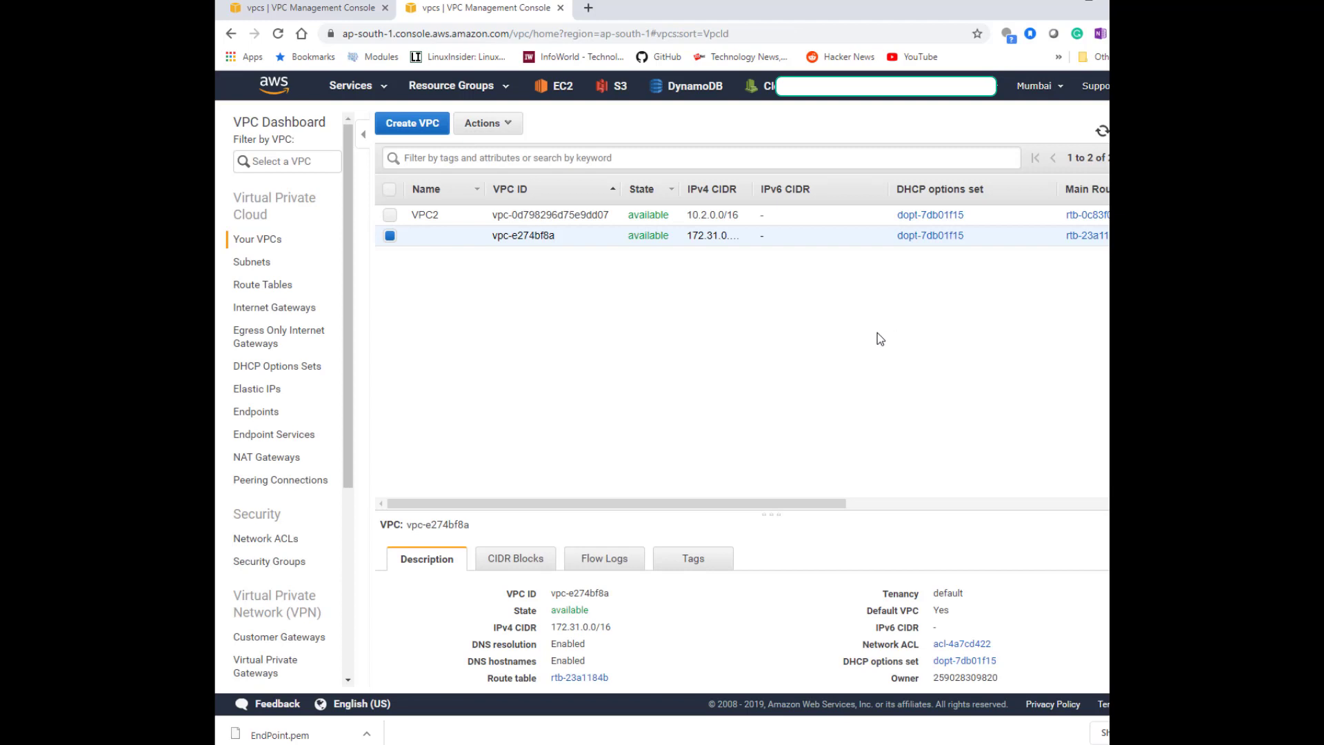
Start a new subnet named subnet-vpc2-private and assign it to VPC2.
left_click(252, 268)
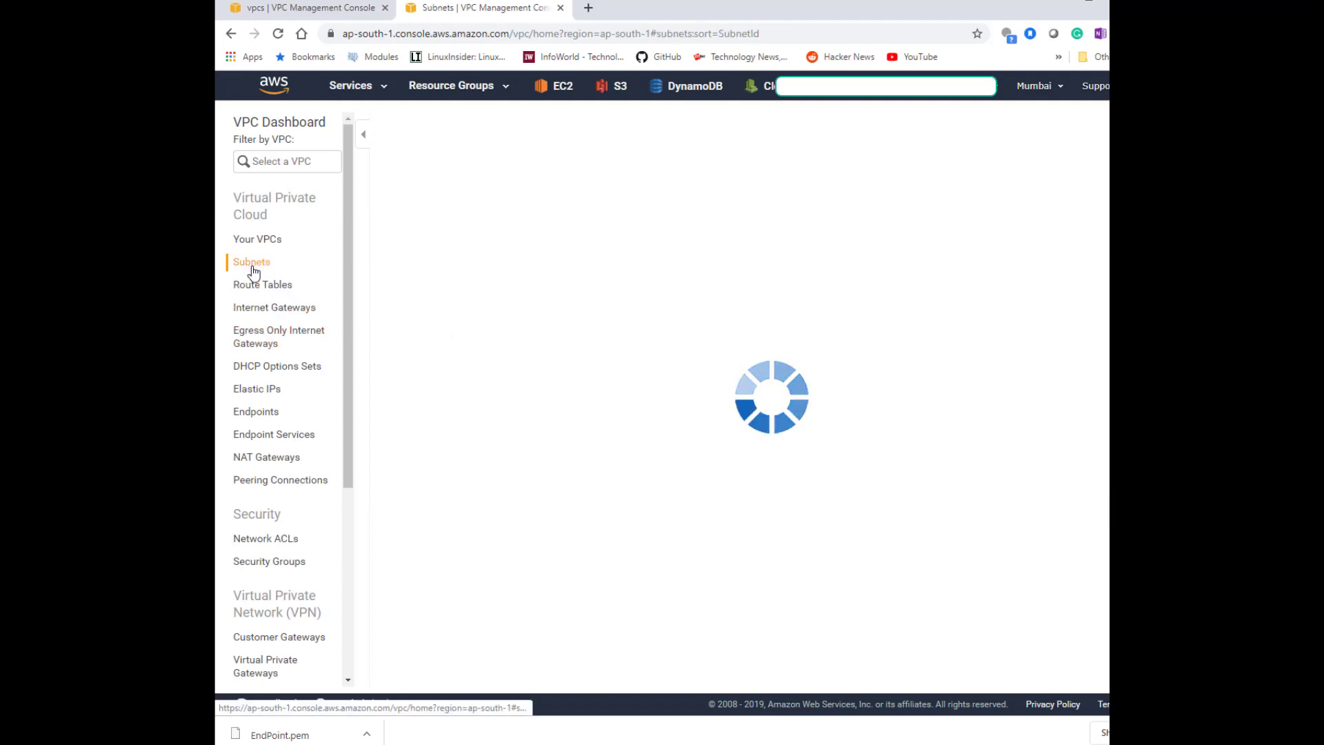
left_click(412, 124)
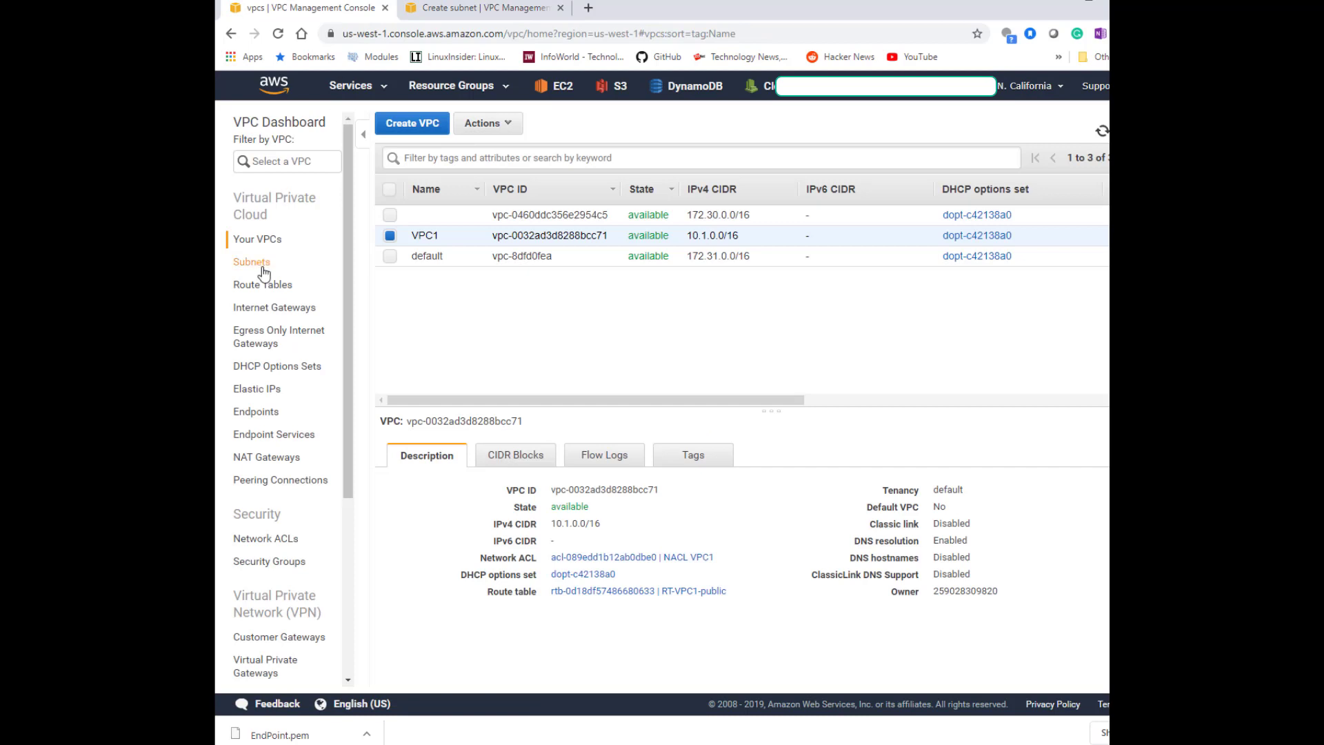
left_click(261, 266)
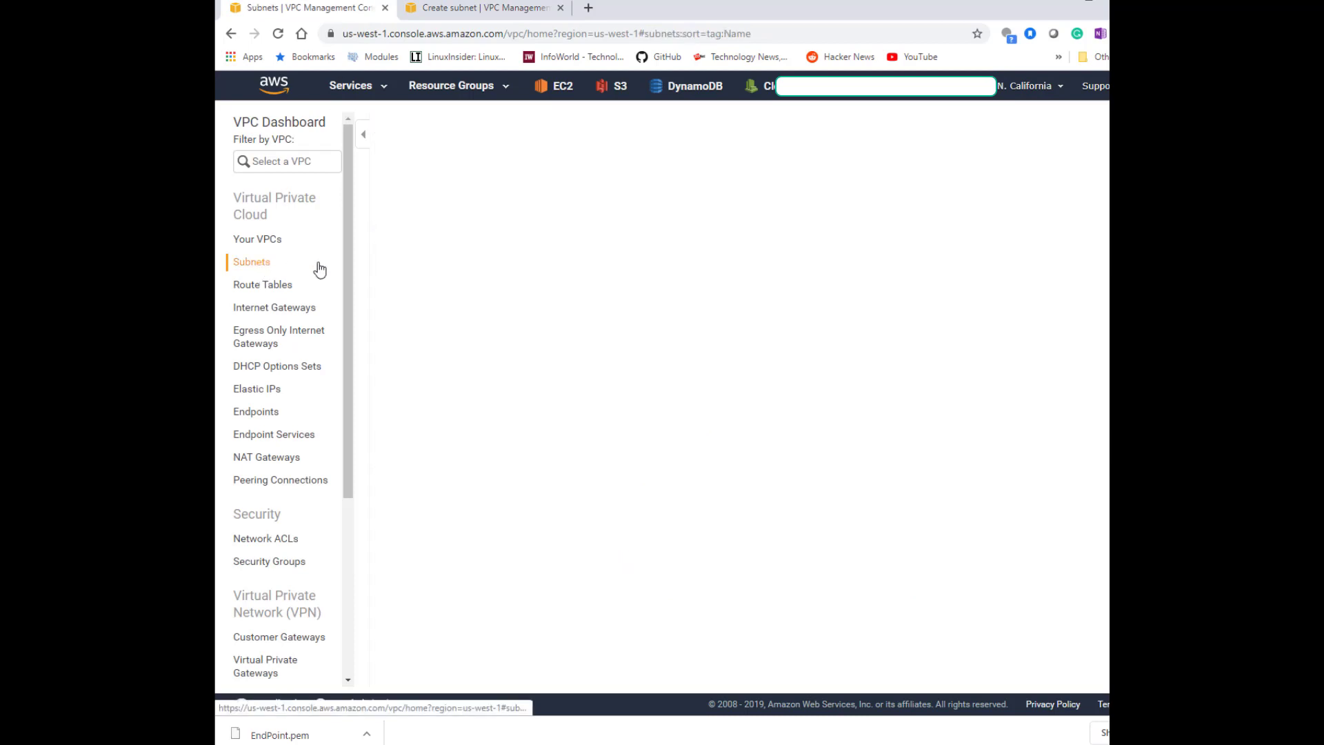
left_click_drag(506, 297, 415, 298)
key("ctrl+c")
left_click(407, 301)
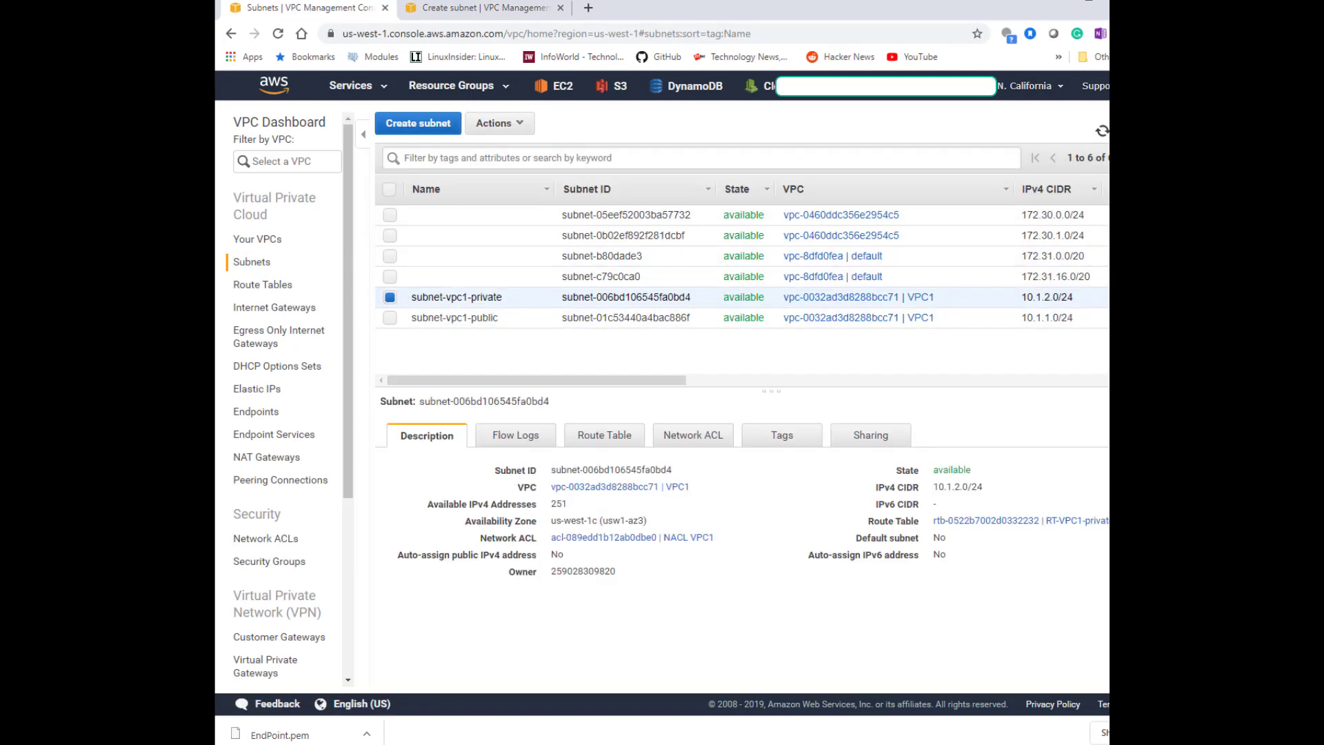
left_click(496, 7)
key("ctrl+v")
type("2")
left_click(508, 277)
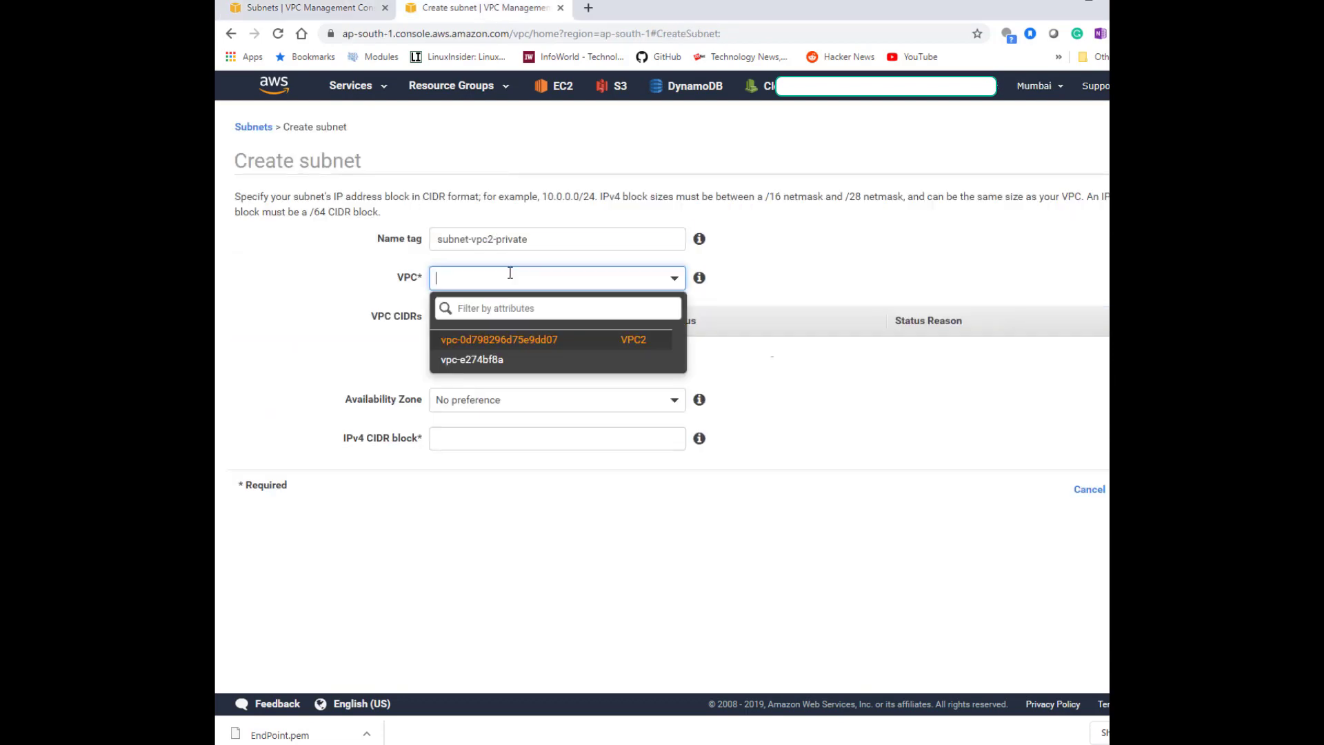
left_click(534, 341)
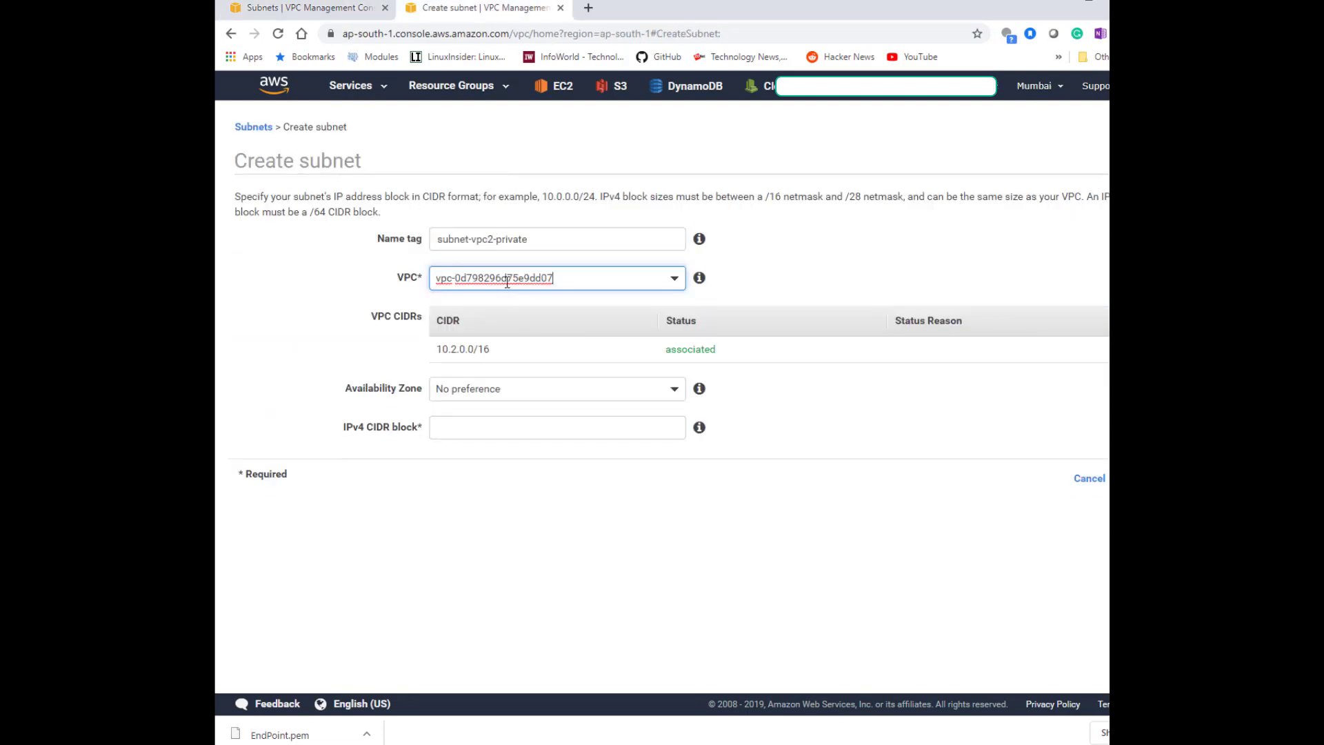
Set the subnet's IPv4 CIDR block to 10.2.2.0/24 and zone ap-south-1a, then create it.
left_click(503, 425)
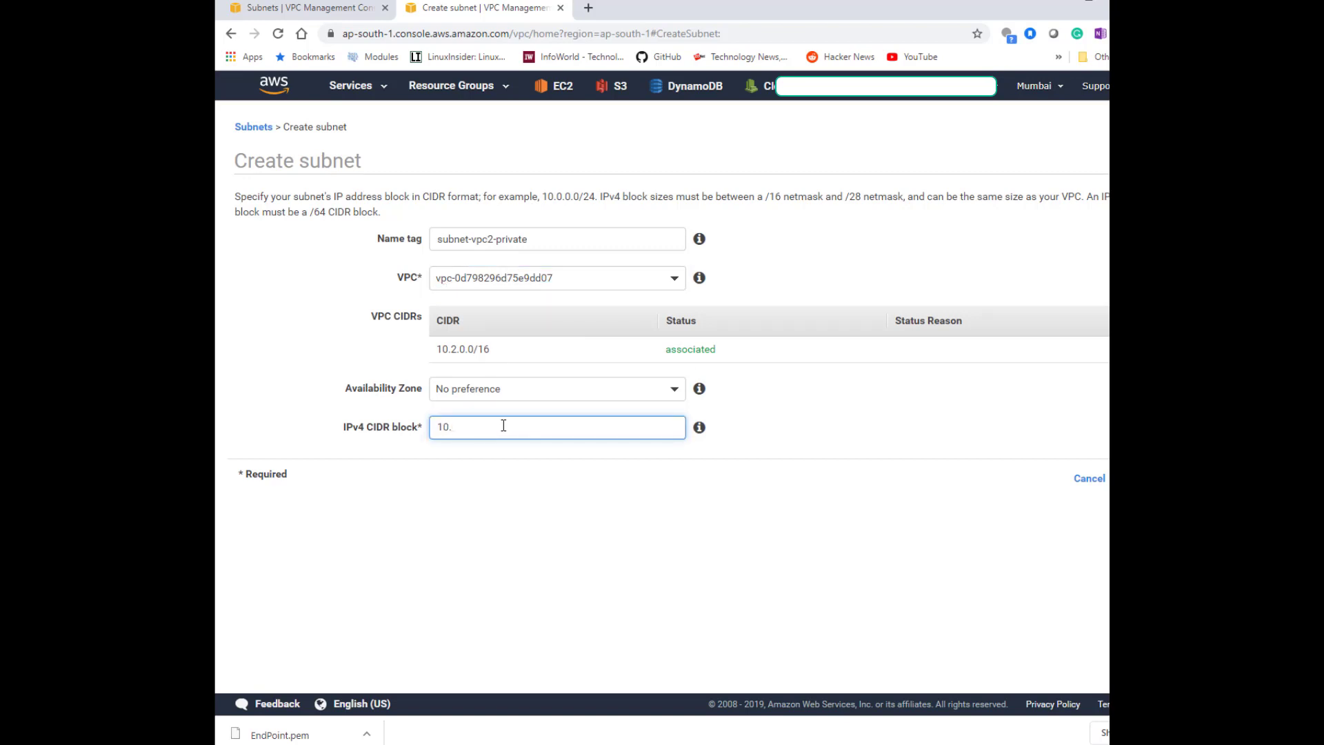
type("10.2.2.0/24")
left_click(616, 388)
left_click(604, 486)
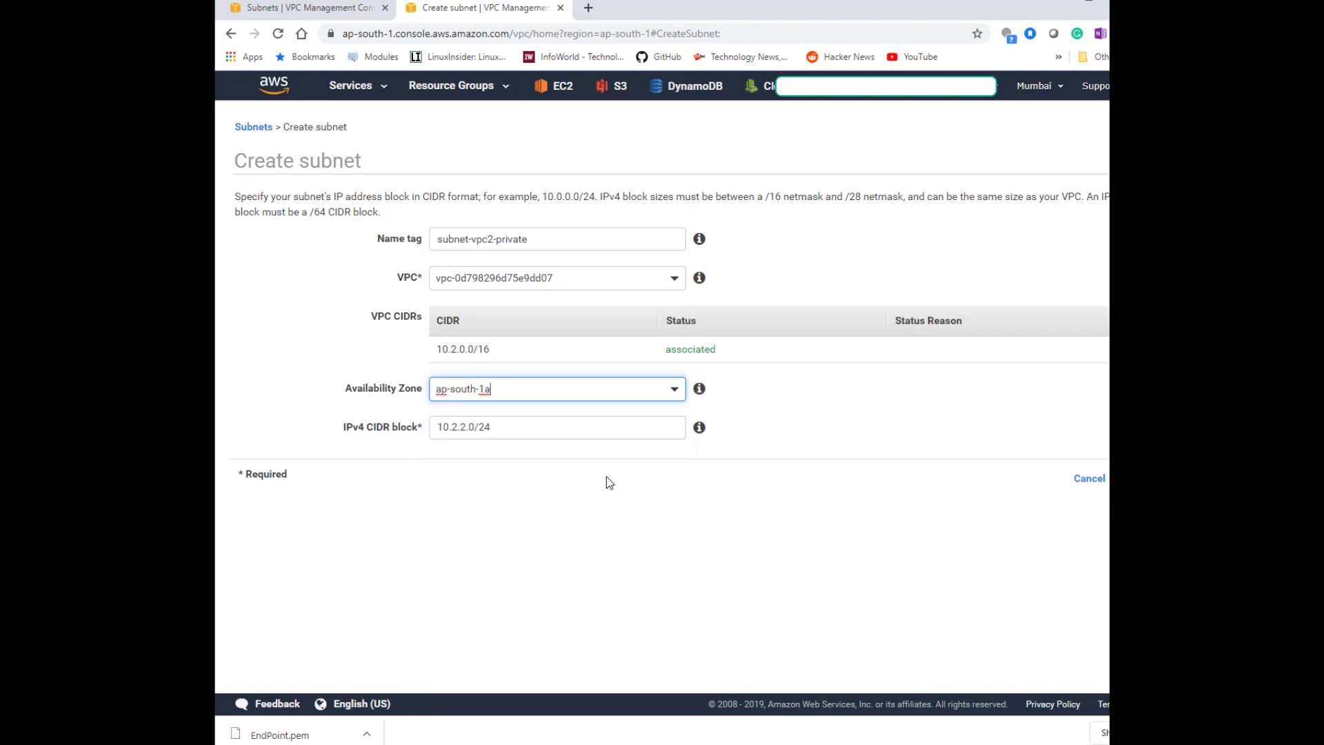
left_click(1140, 477)
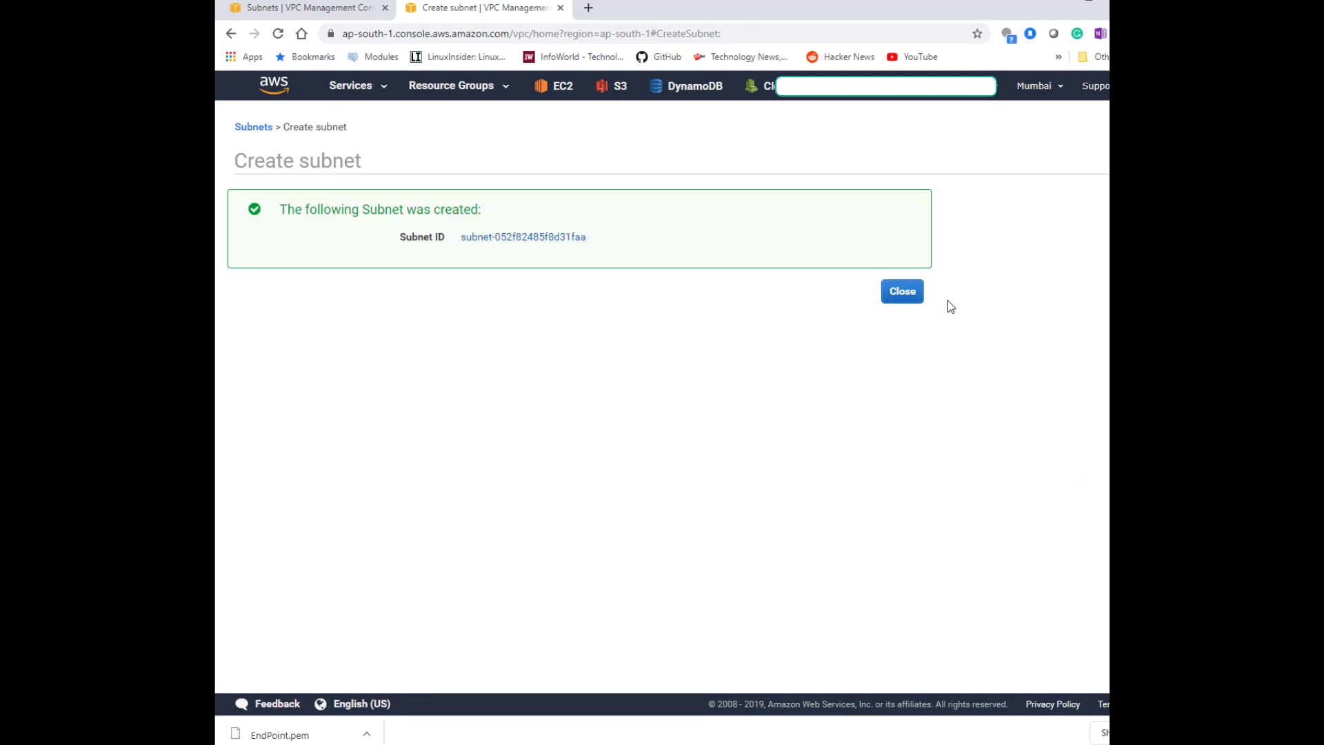
left_click(917, 298)
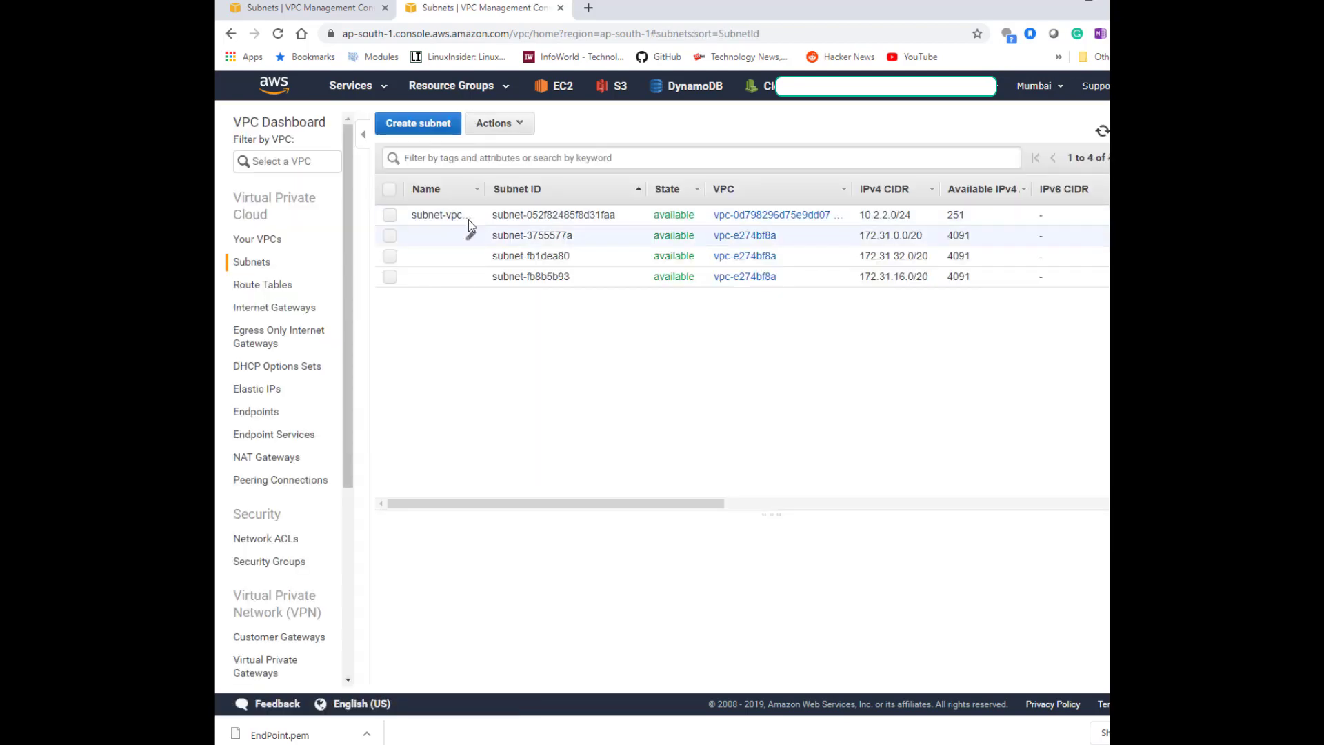
Start another subnet named subnet-vpc2-public and assign it to VPC2.
left_click(432, 132)
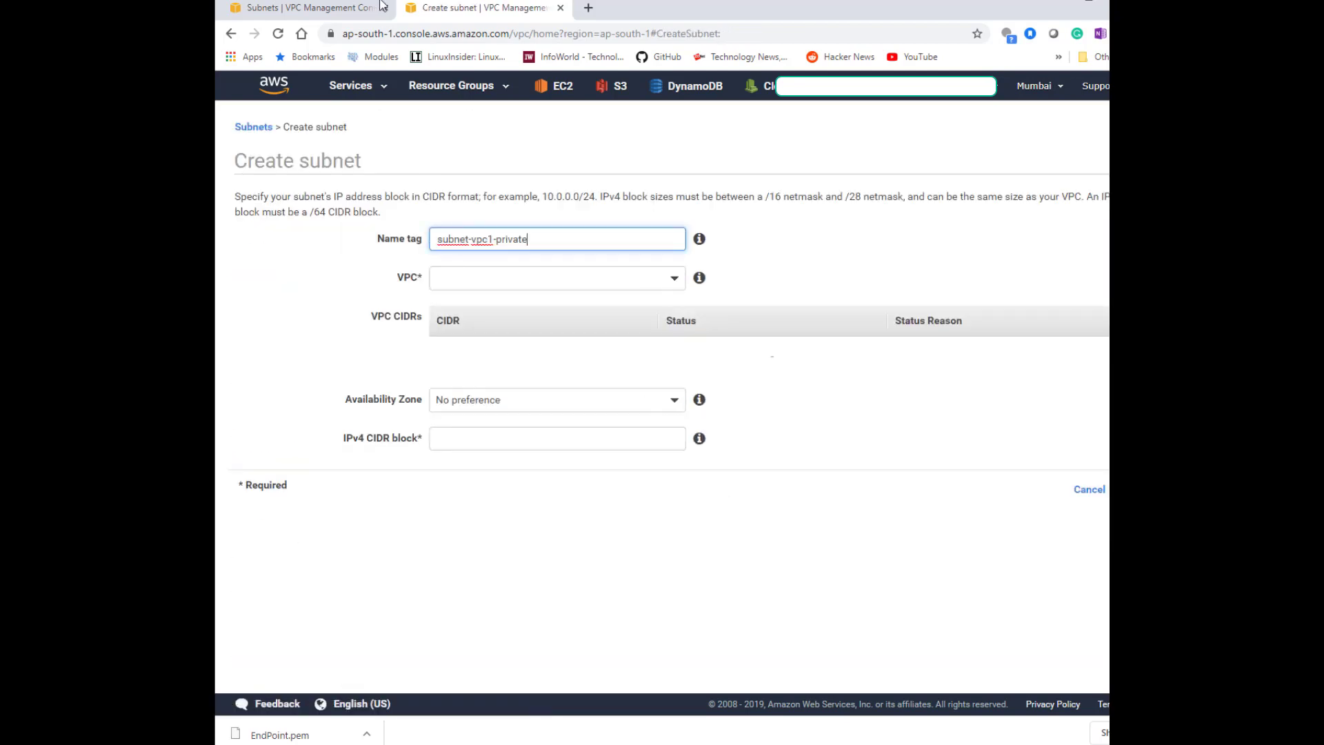
left_click_drag(528, 241, 490, 242)
type("2-public")
left_click(512, 281)
left_click(522, 343)
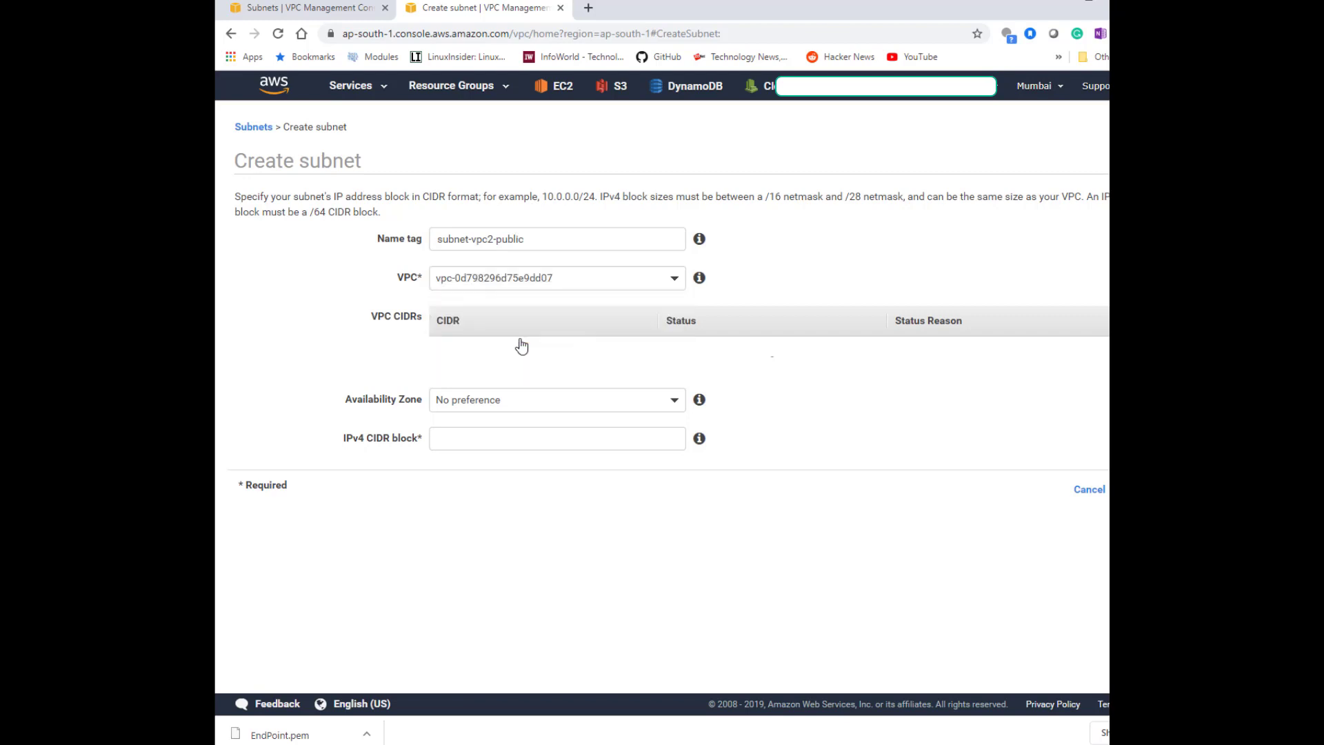
Set the subnet's zone to ap-south-1c and IPv4 CIDR block to 10.2.1.0/24, then create it.
left_click(524, 388)
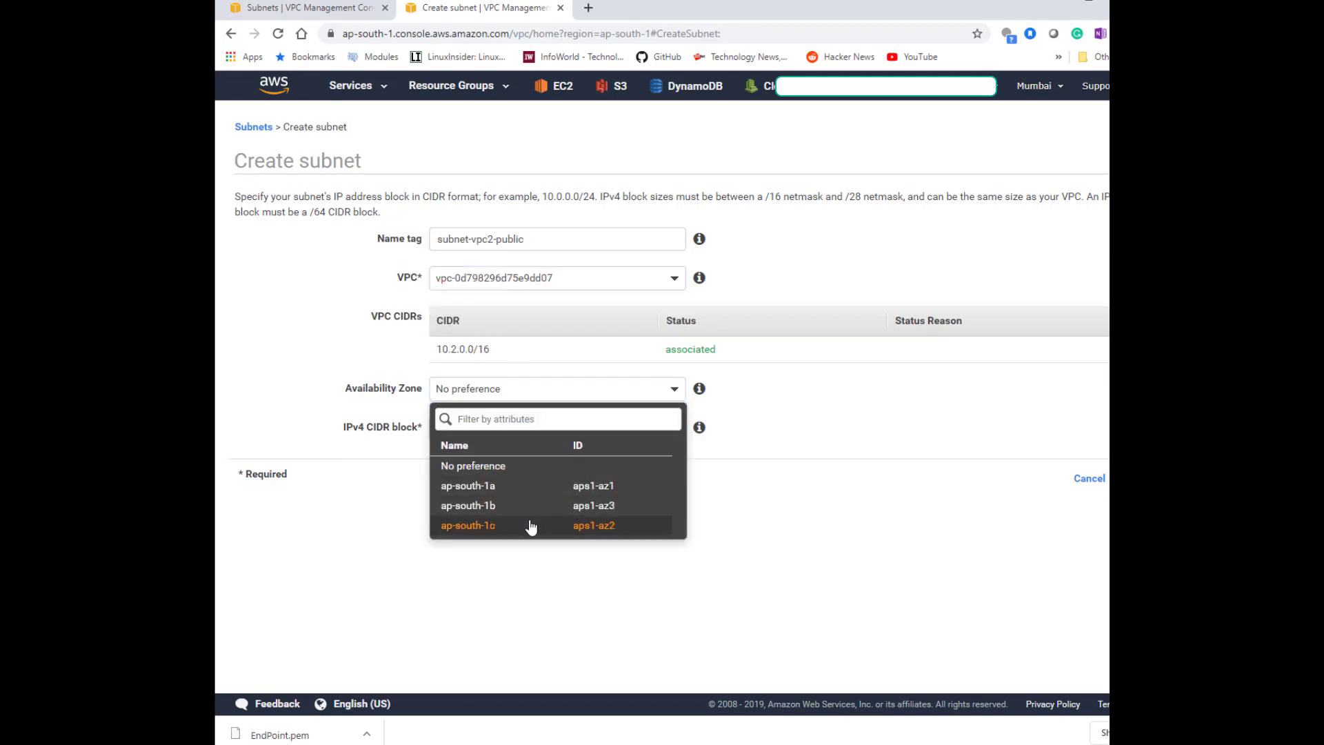
left_click(531, 525)
left_click(533, 418)
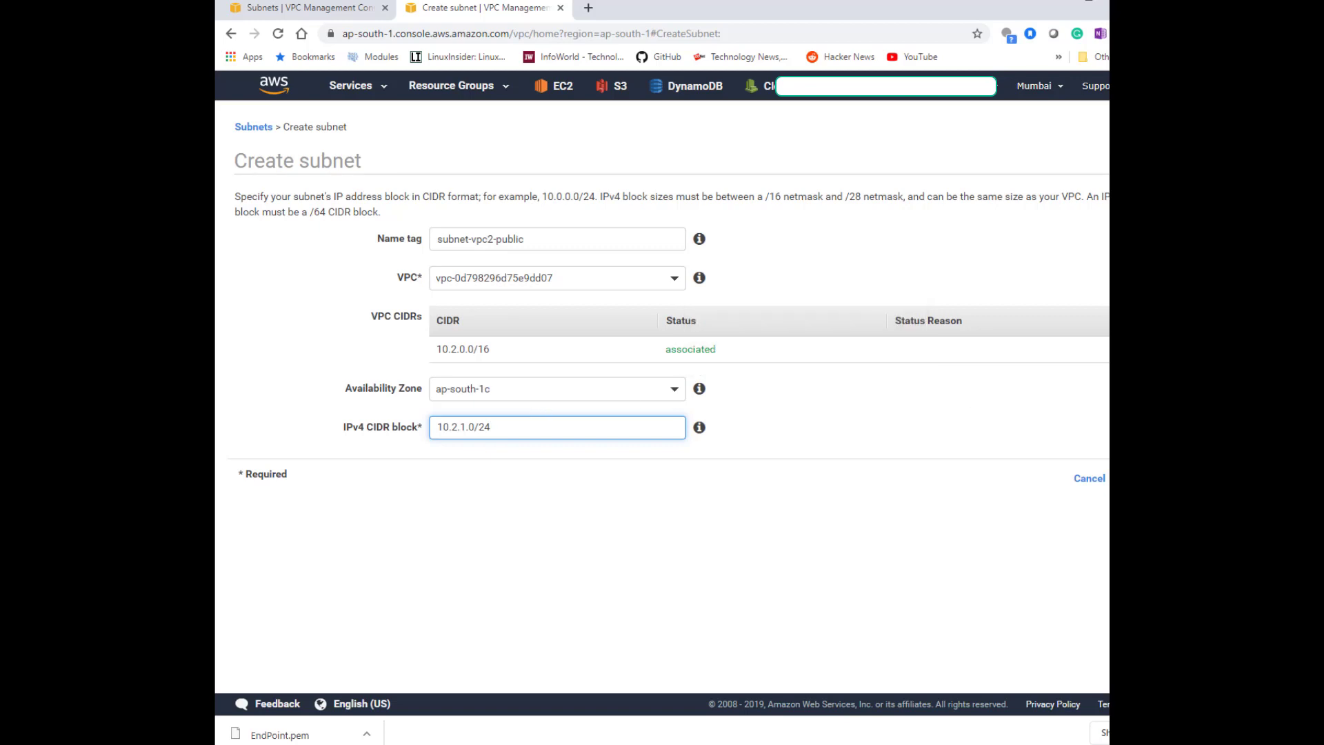
key("Return")
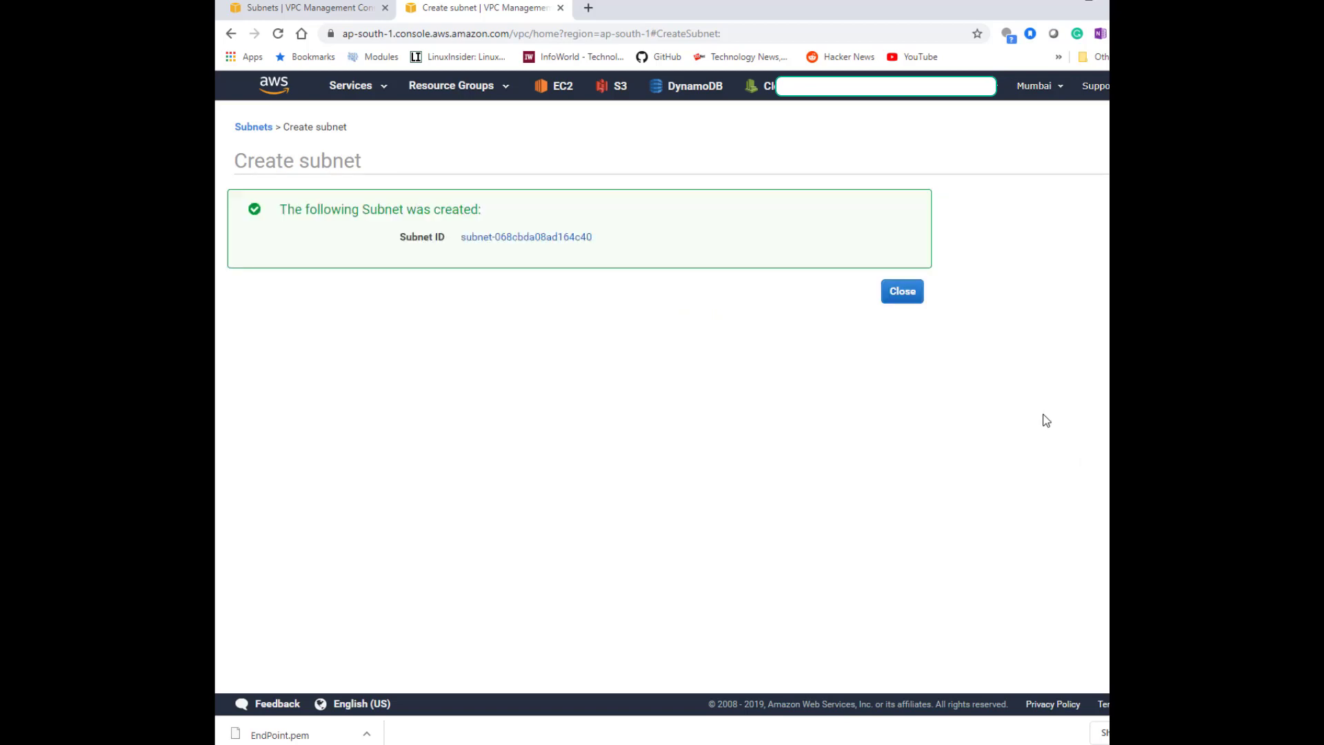
left_click(902, 292)
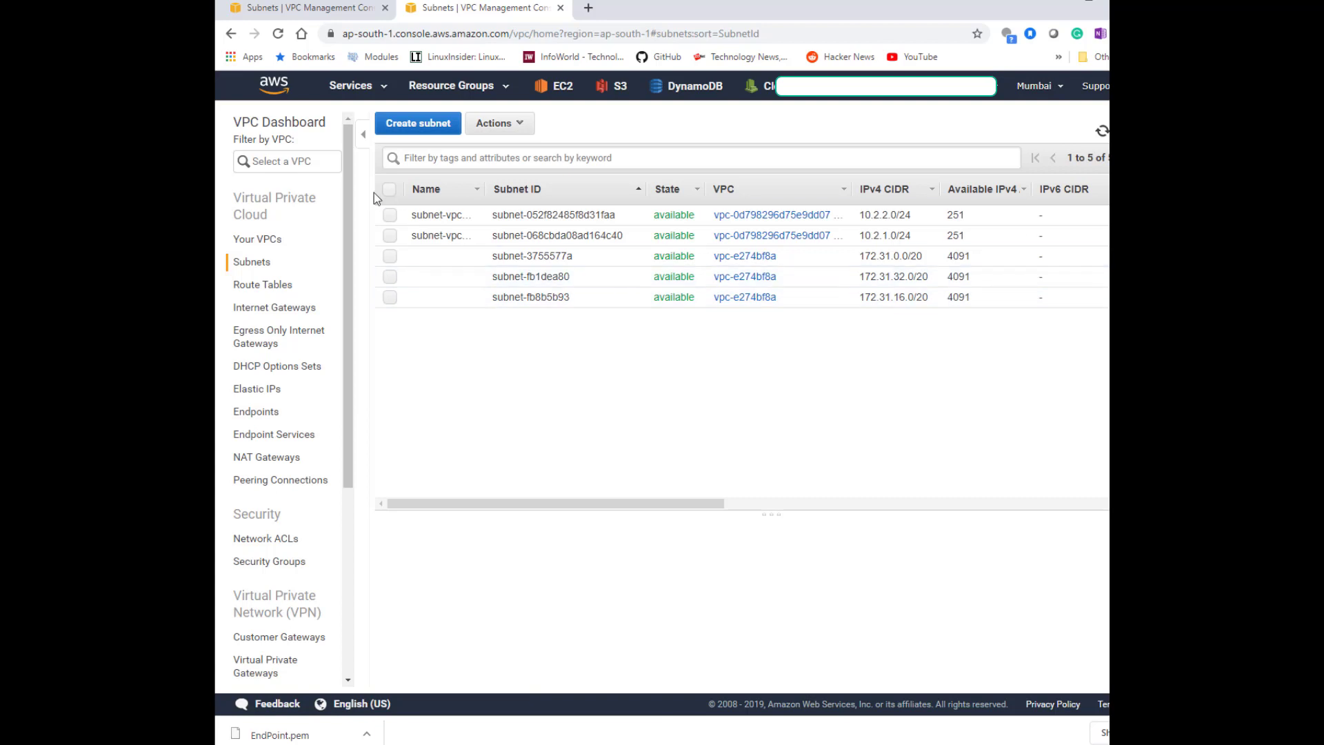
Widen the Name and VPC columns and inspect the subnet-vpc2-private subnet's details.
left_click_drag(486, 193, 580, 194)
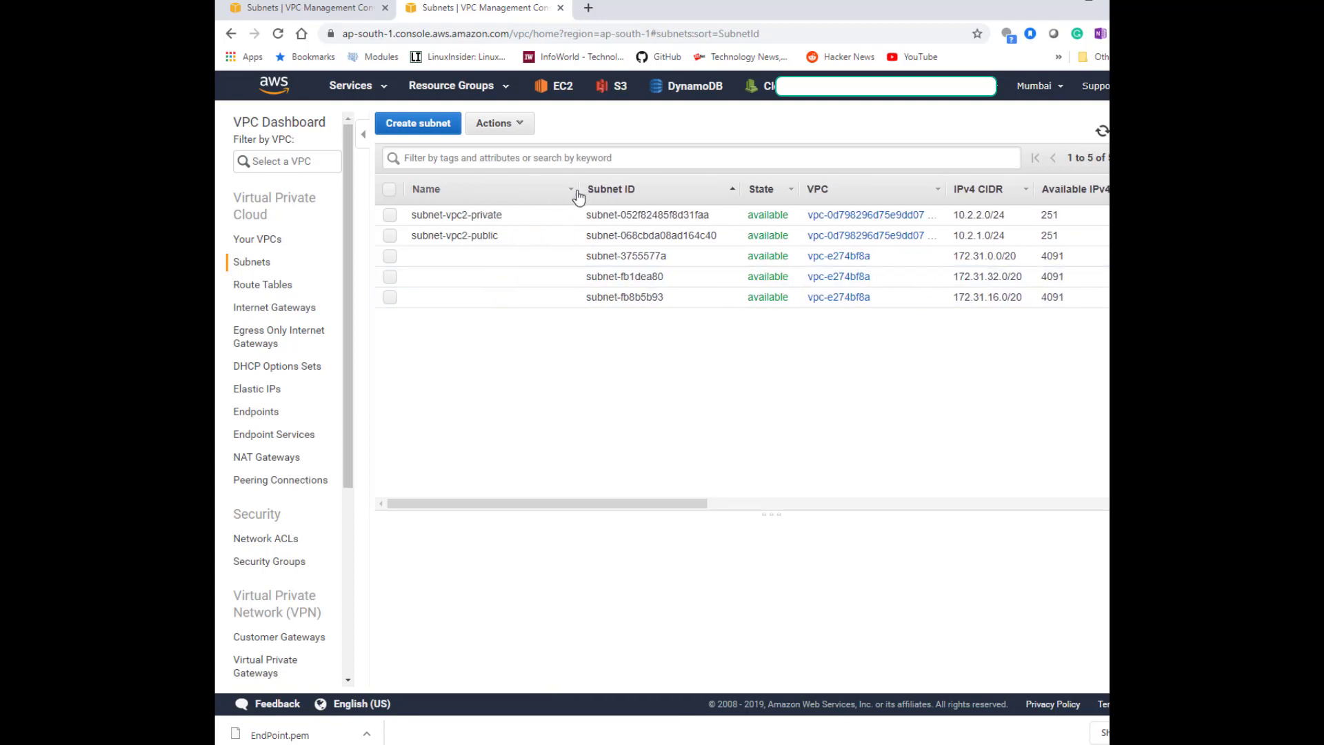
left_click_drag(946, 189, 1025, 190)
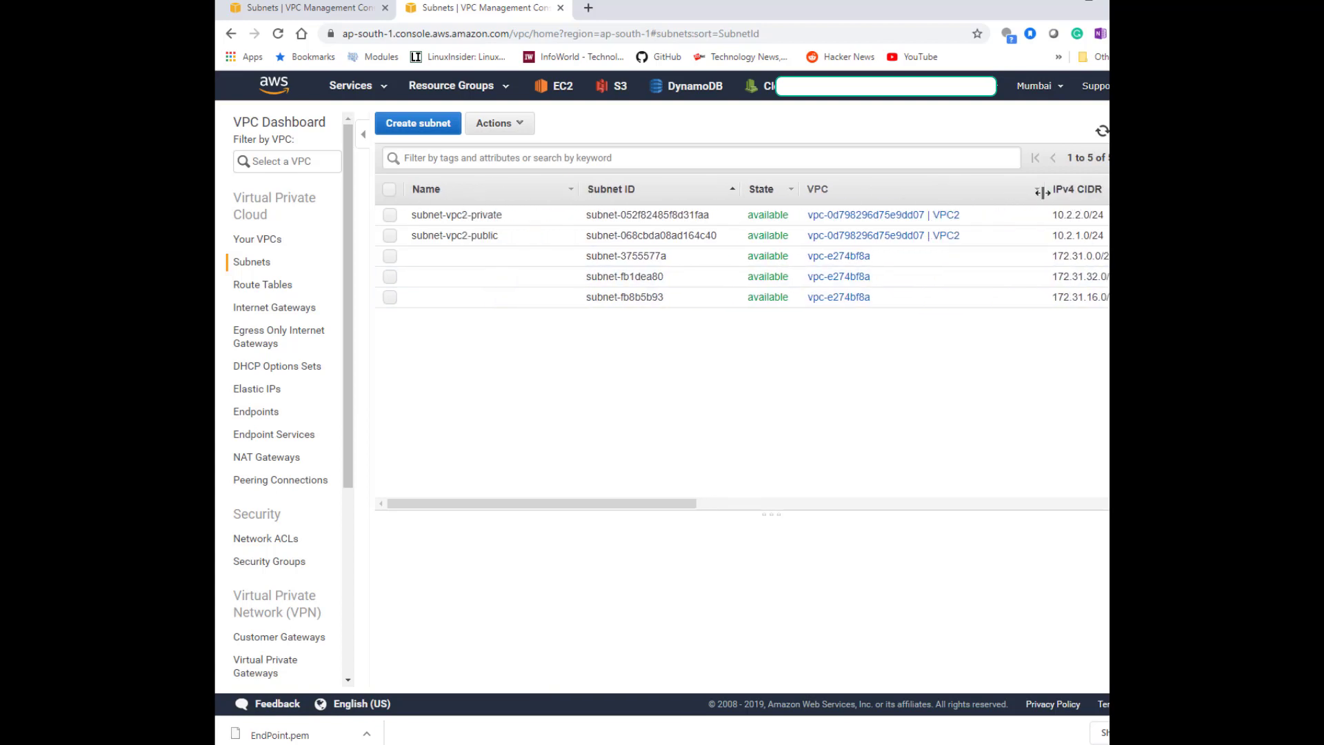
left_click(404, 215)
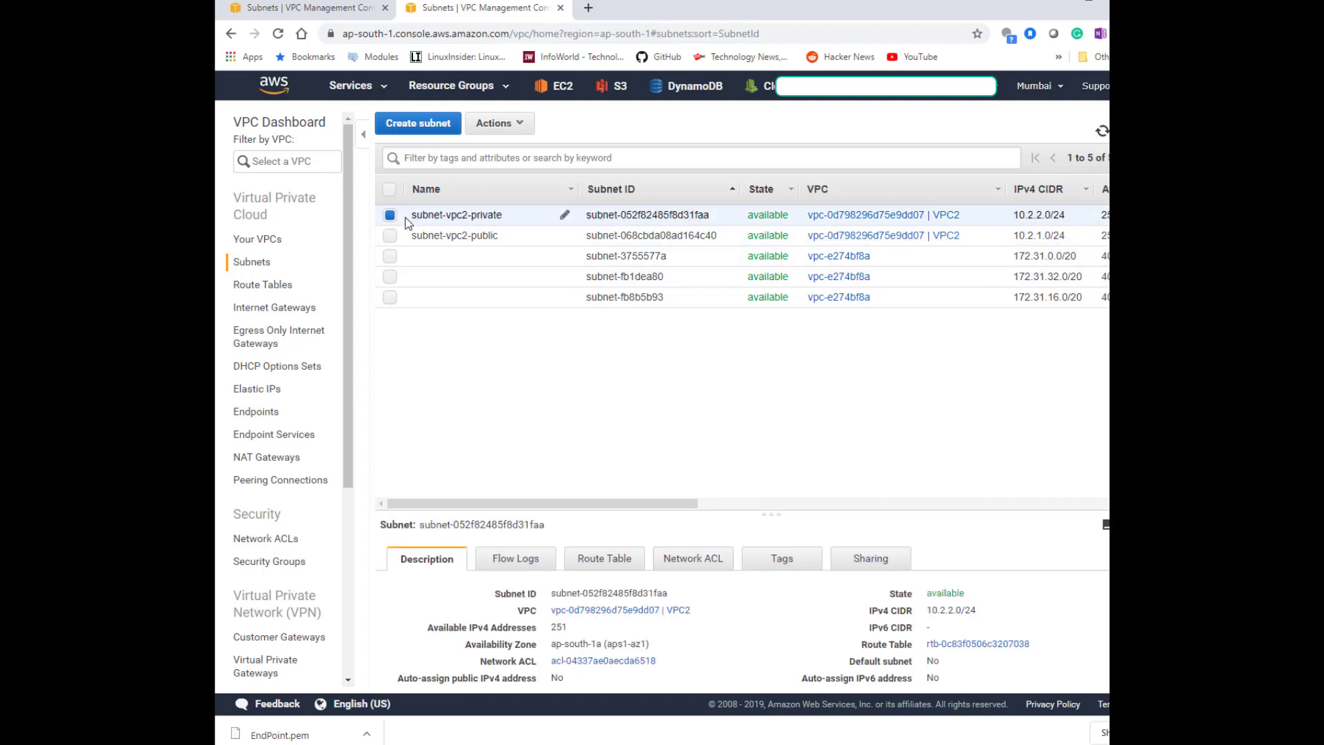
Explicitly associate subnet-vpc2-public with VPC2's main route table.
left_click_drag(770, 511, 784, 436)
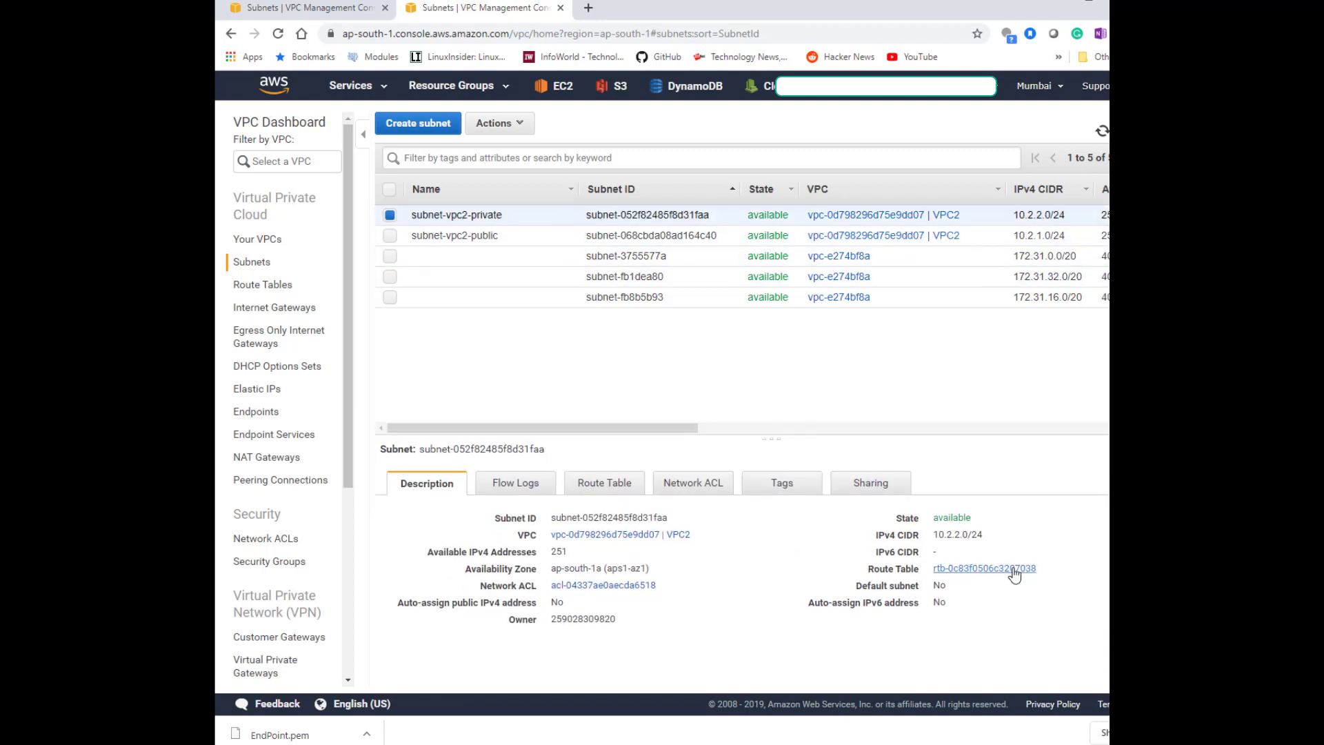
left_click(392, 236)
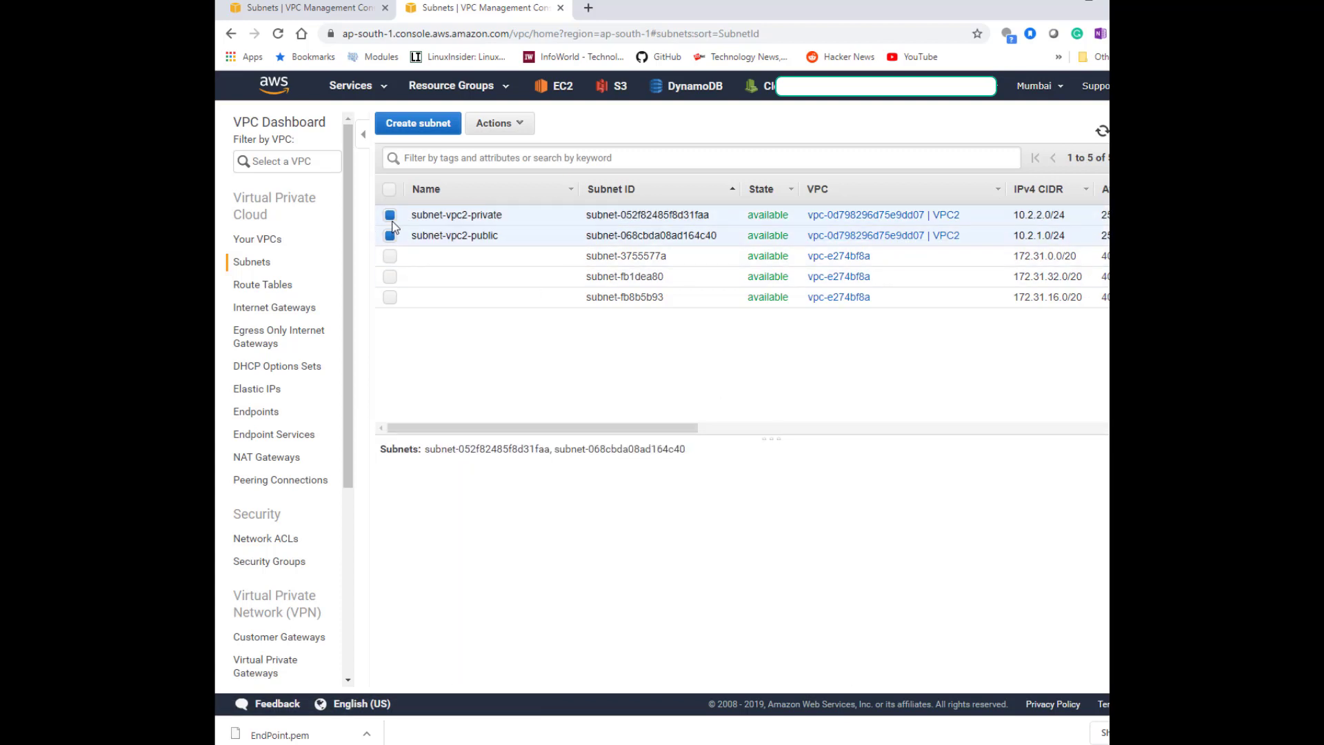
left_click(390, 216)
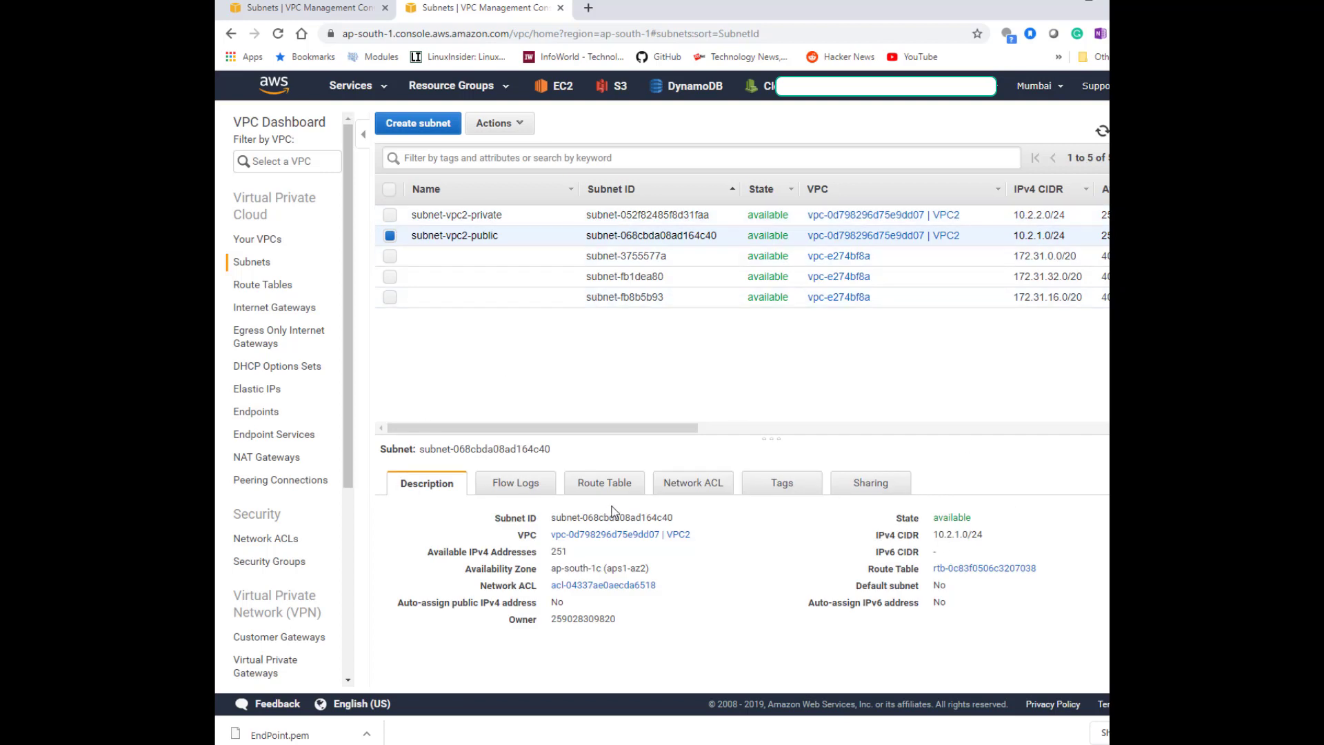
left_click(604, 482)
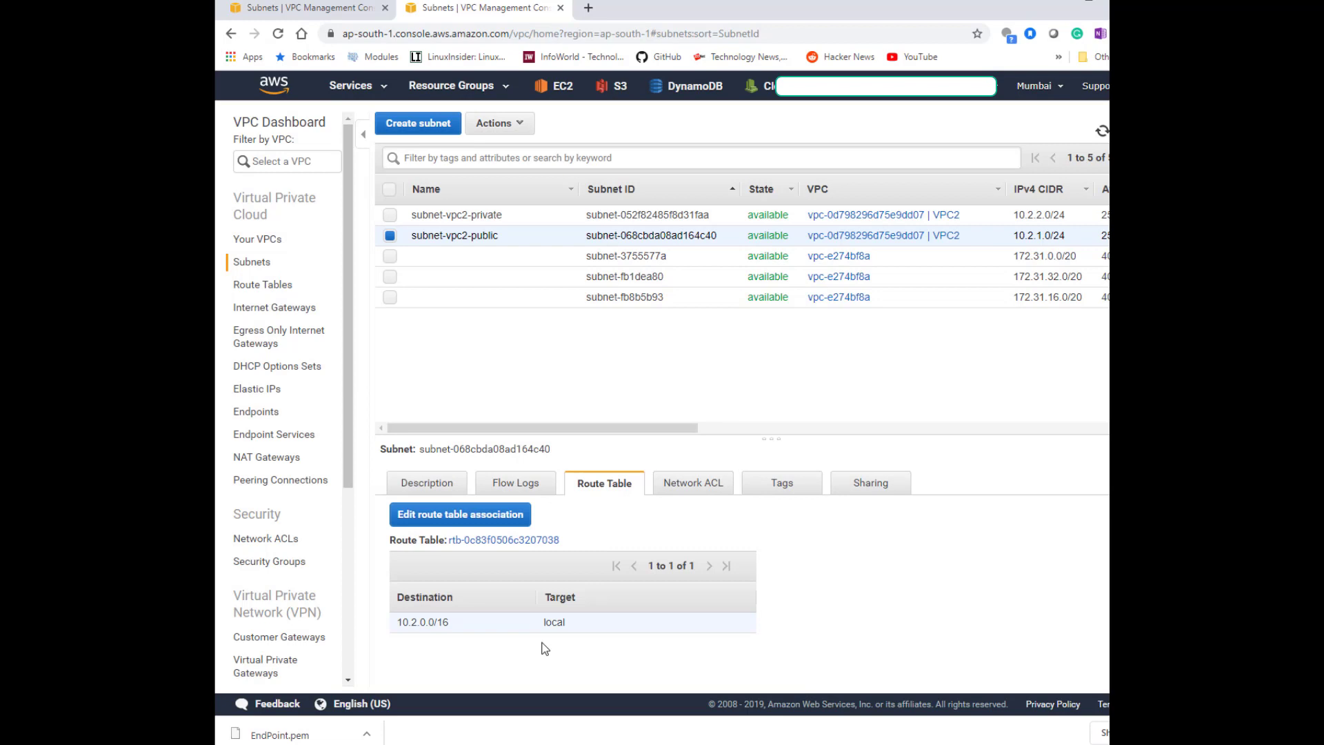
left_click(452, 519)
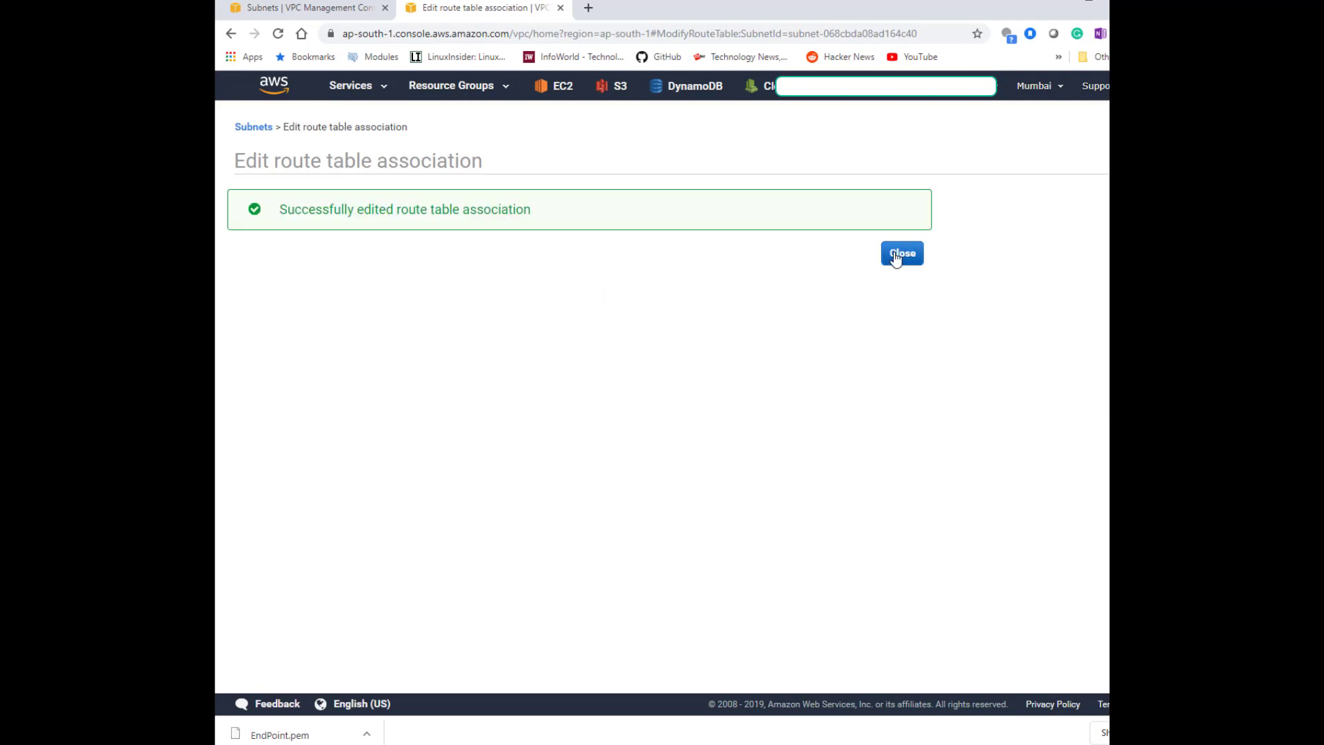
left_click(901, 251)
Review the VPC2 route table's subnet associations and name it RT-VPC2-public.
left_click(254, 284)
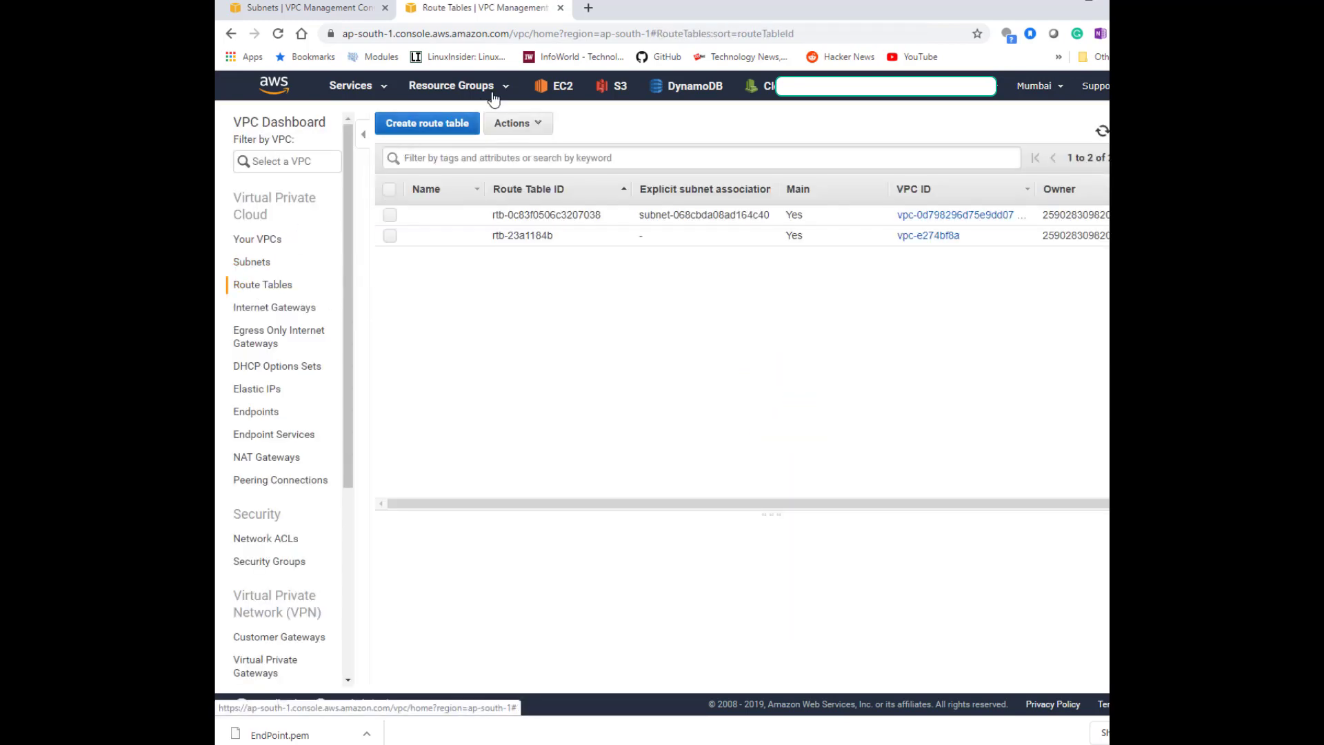
left_click(515, 220)
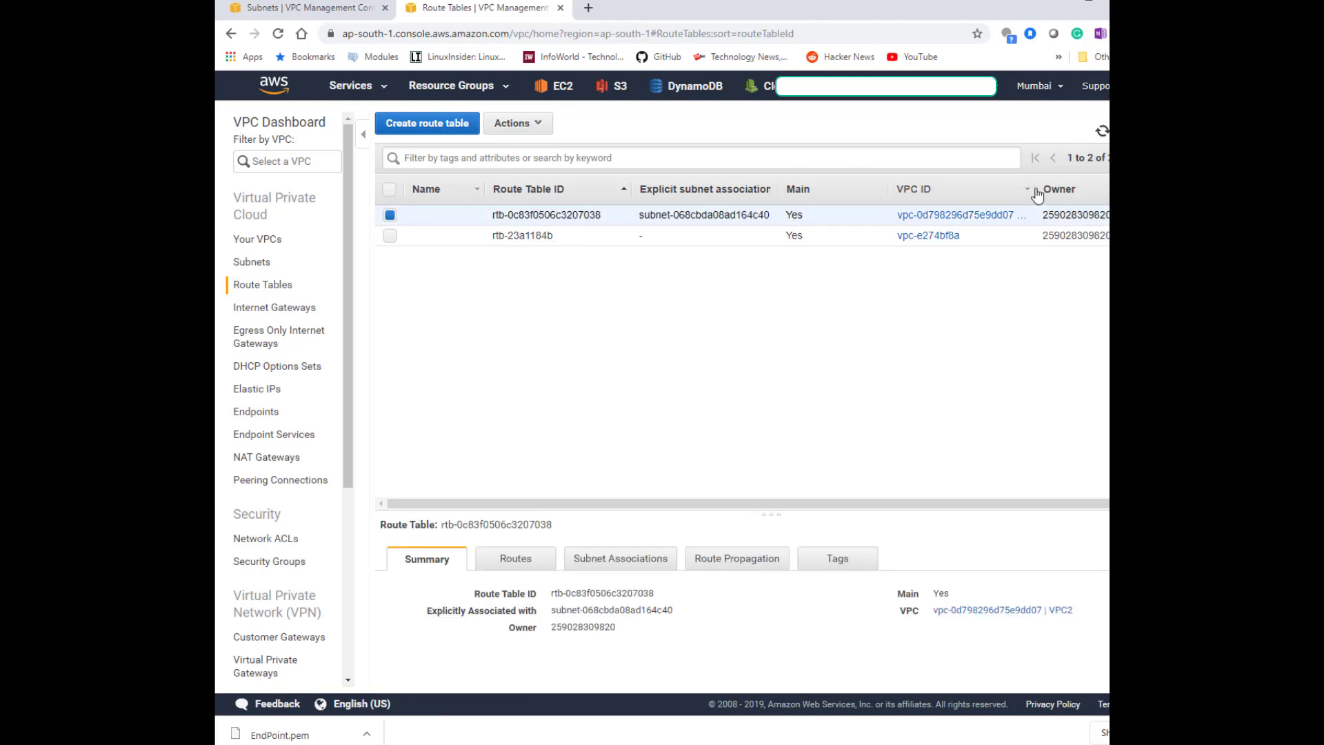
left_click_drag(1035, 195, 1106, 193)
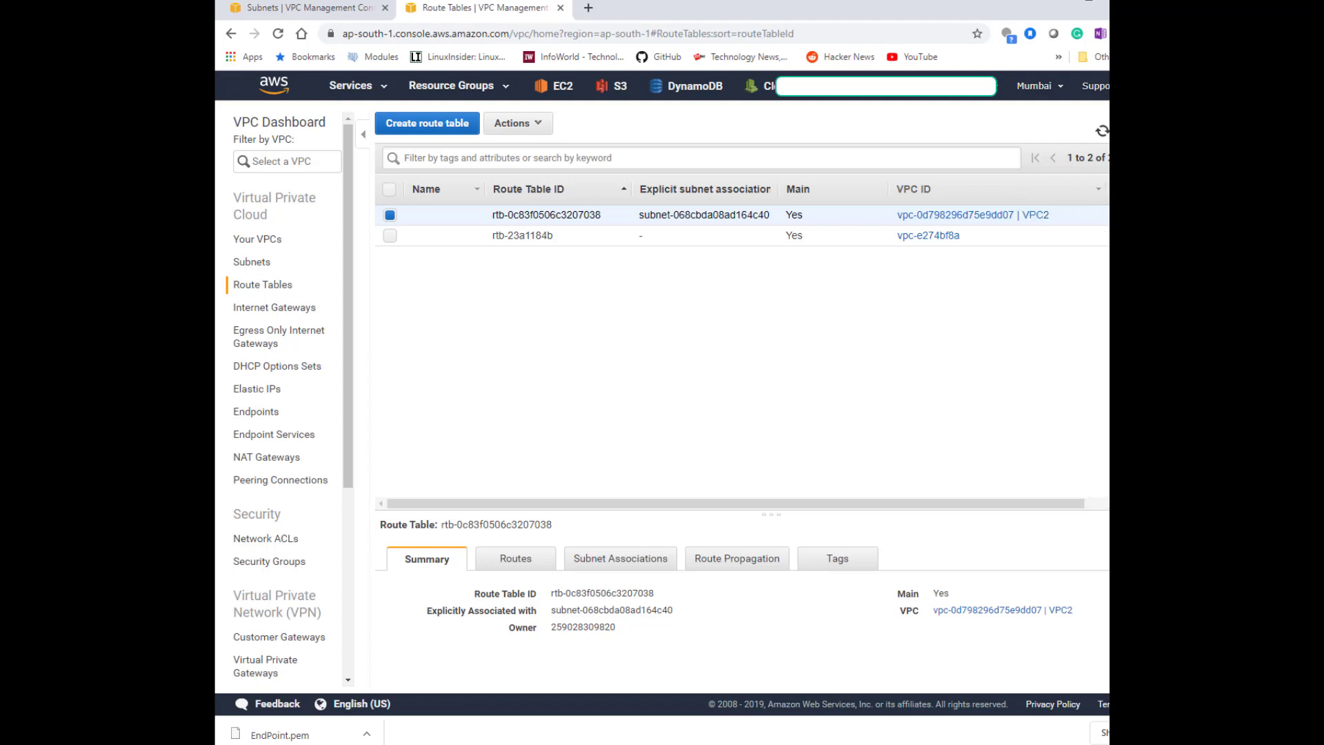
left_click(623, 558)
left_click_drag(638, 511, 679, 367)
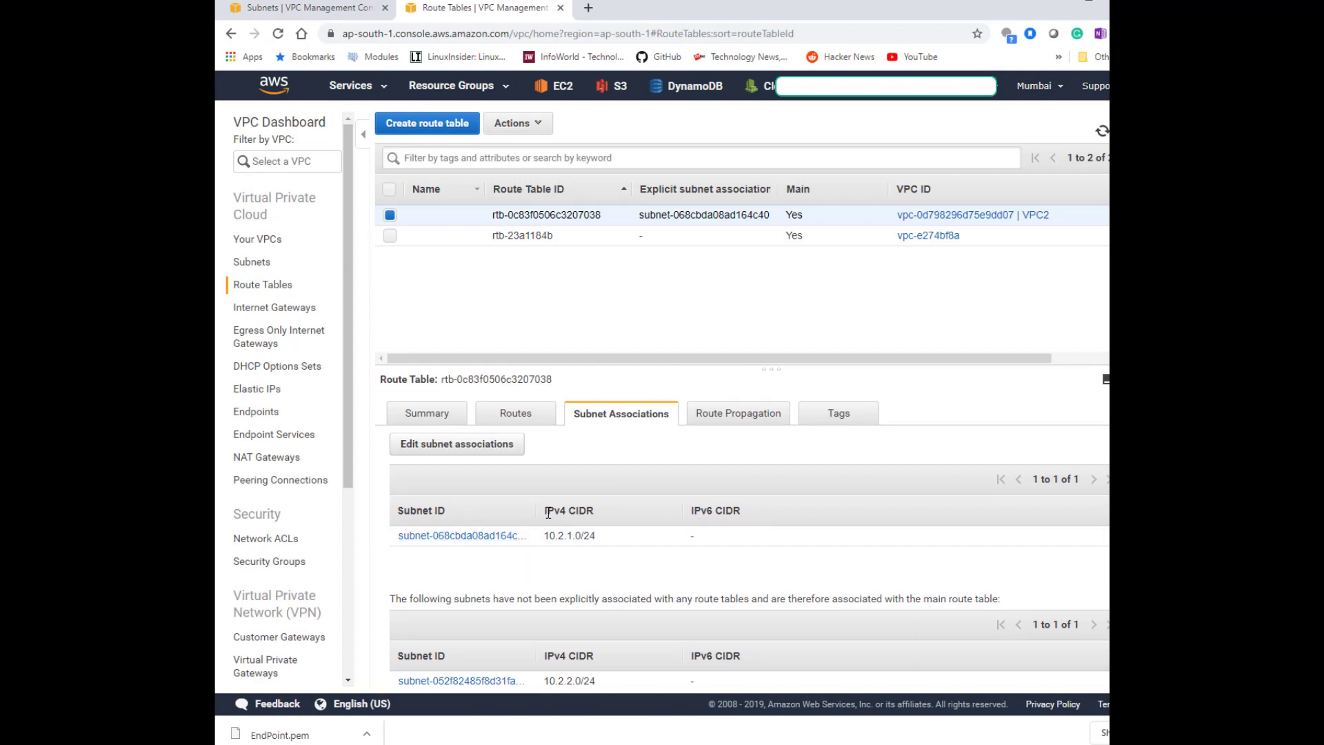
mouse_move(536, 511)
left_mouse_down()
mouse_move(659, 520)
mouse_move(646, 584)
left_mouse_up()
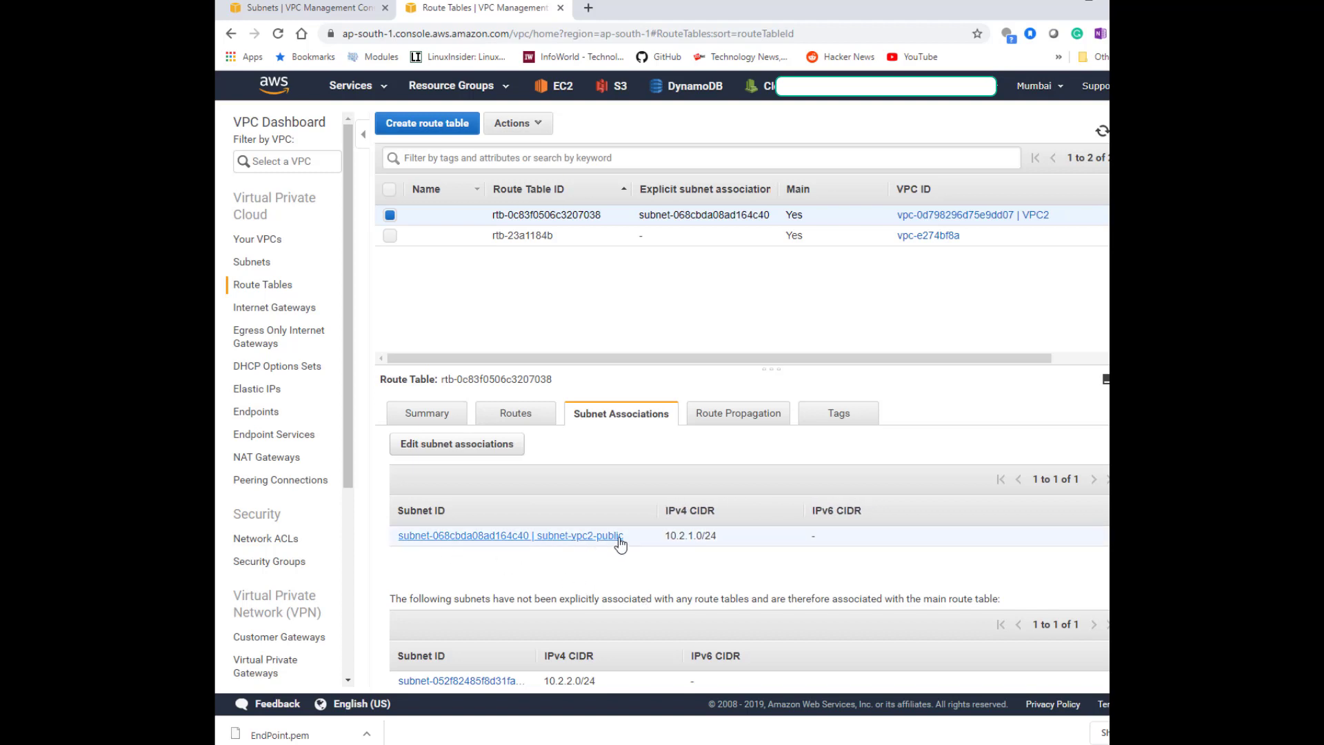
left_click(472, 216)
type("RT-VPC2-private")
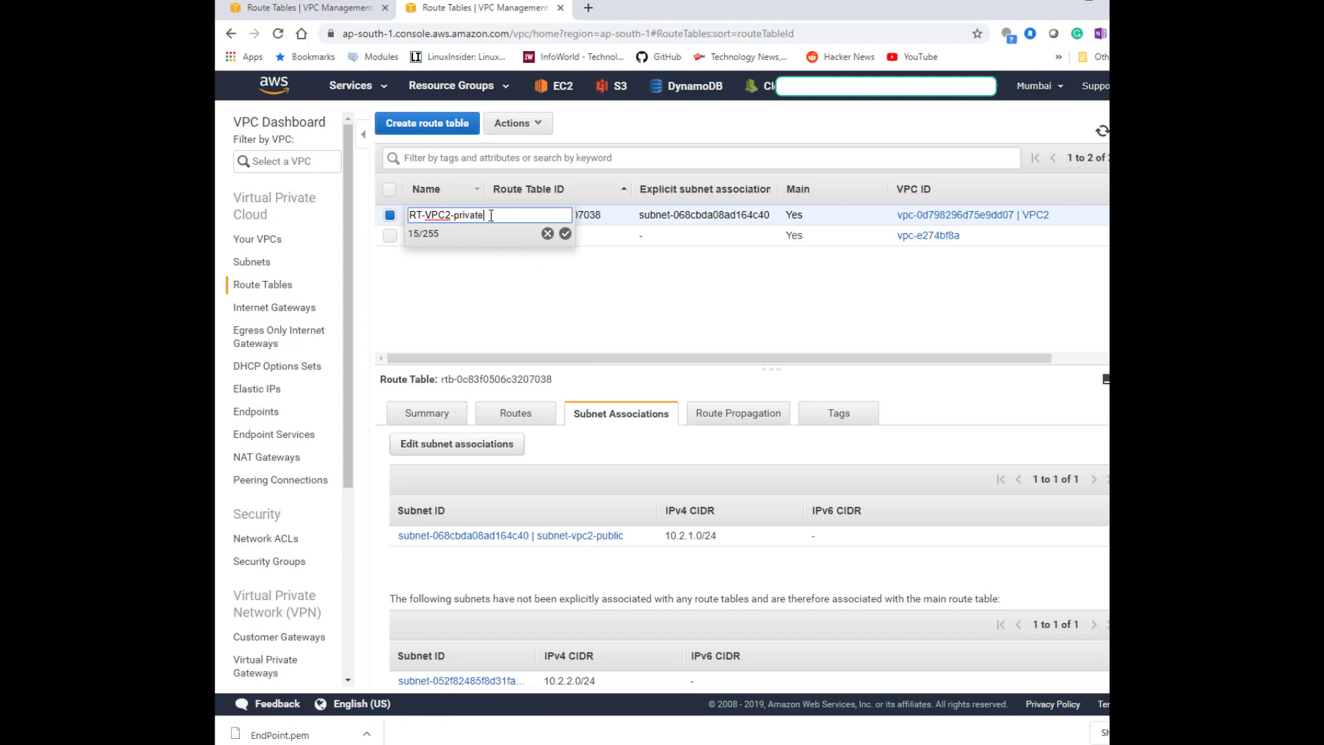
left_click_drag(491, 215, 457, 211)
type("public")
key("Return")
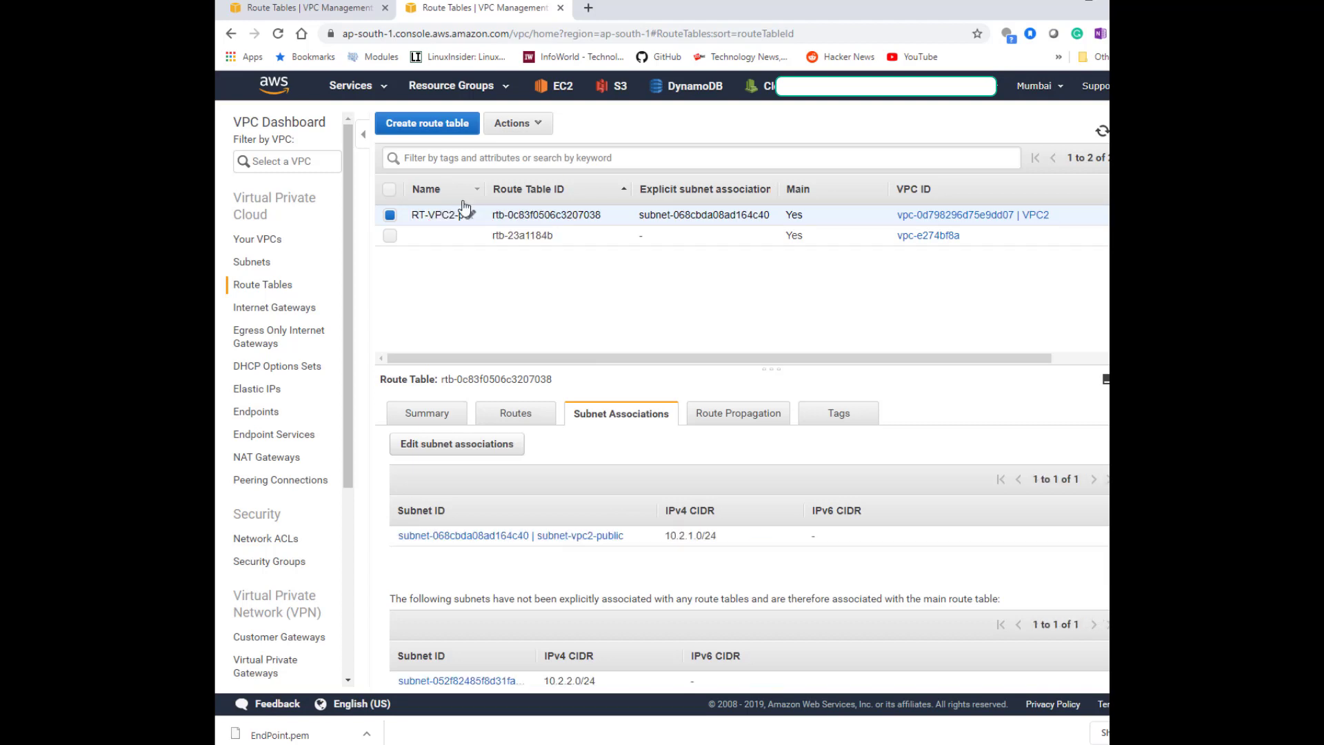
left_click_drag(485, 189, 542, 191)
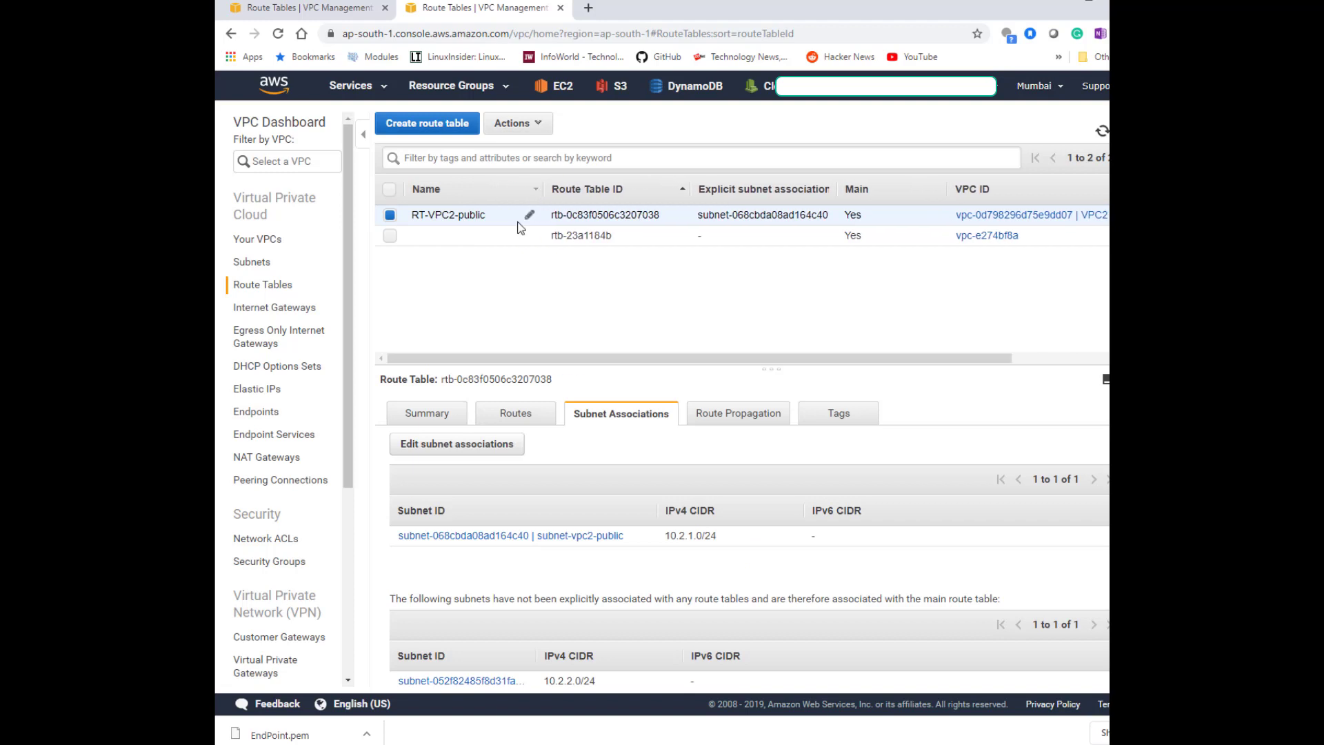
Create a route table named RT-VPC2-private in VPC2.
left_click(480, 224)
type("RT-VPC1-private")
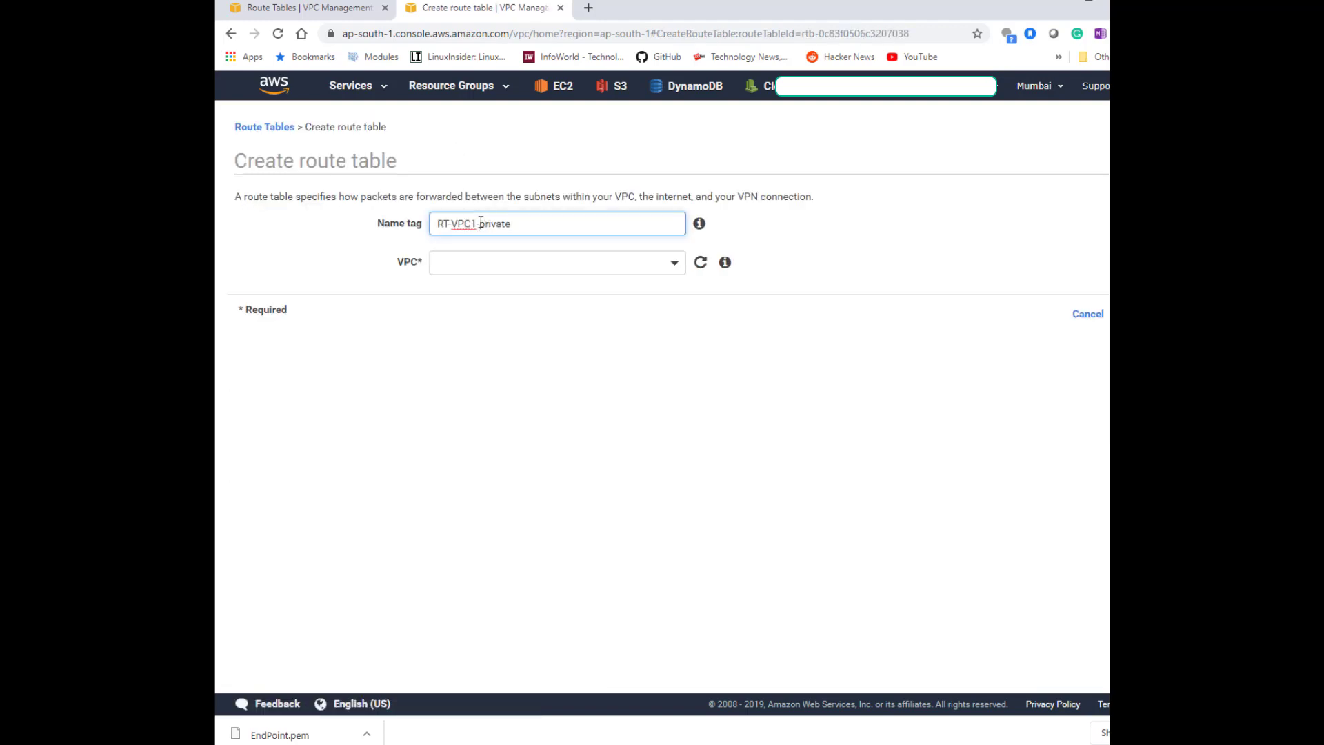
type("2")
left_click(482, 263)
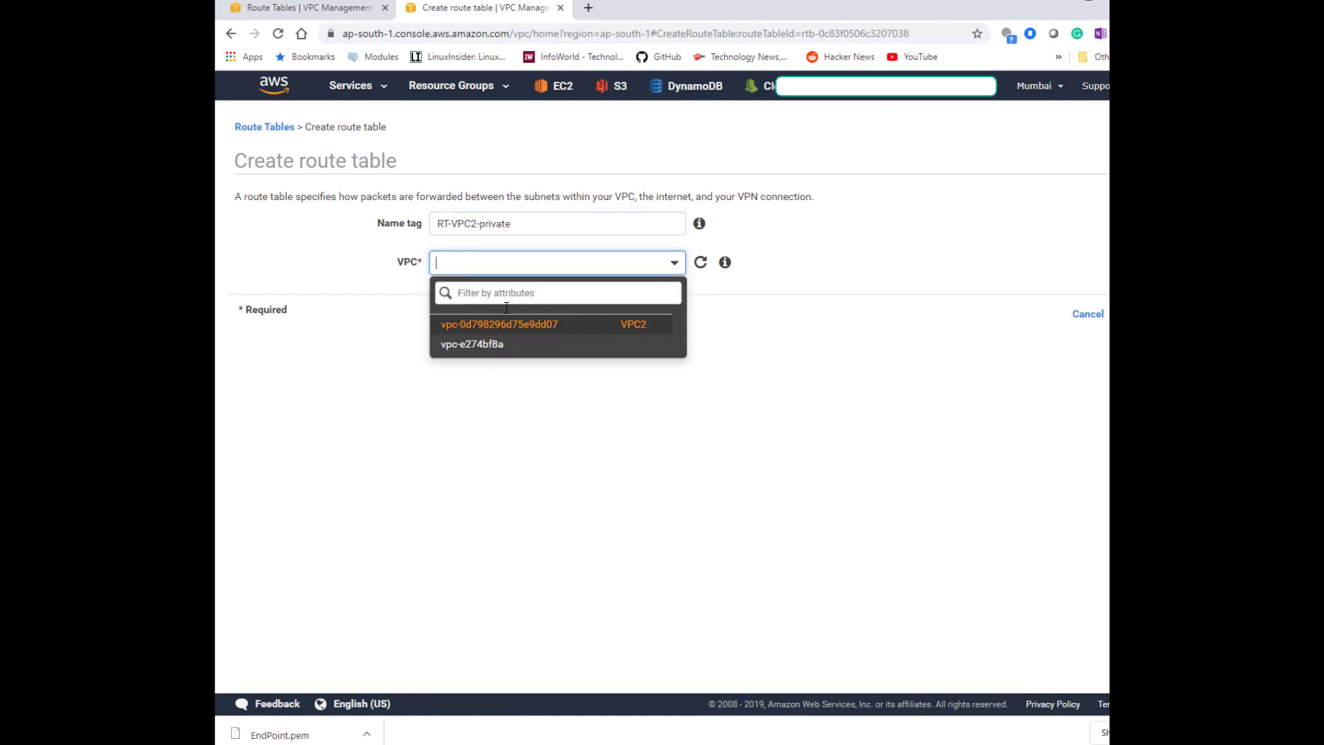
left_click(541, 328)
left_click(1134, 314)
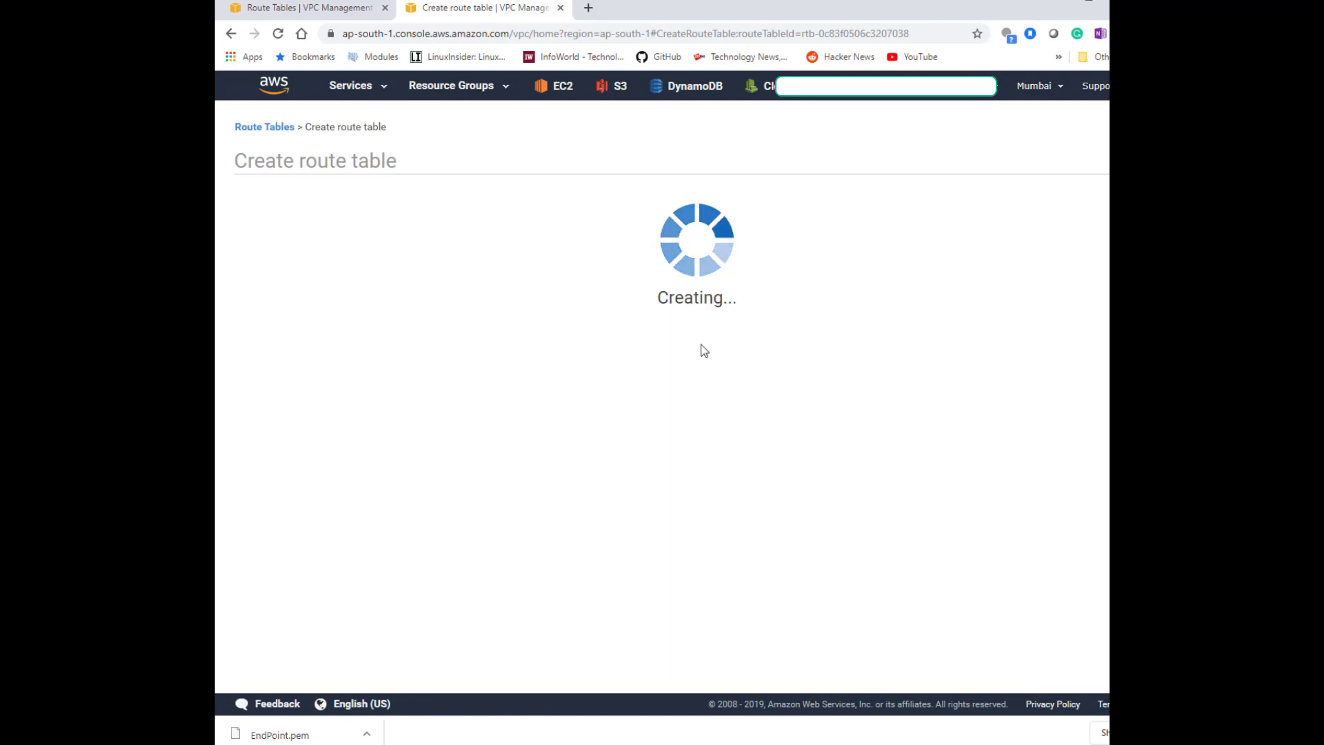
left_click(902, 292)
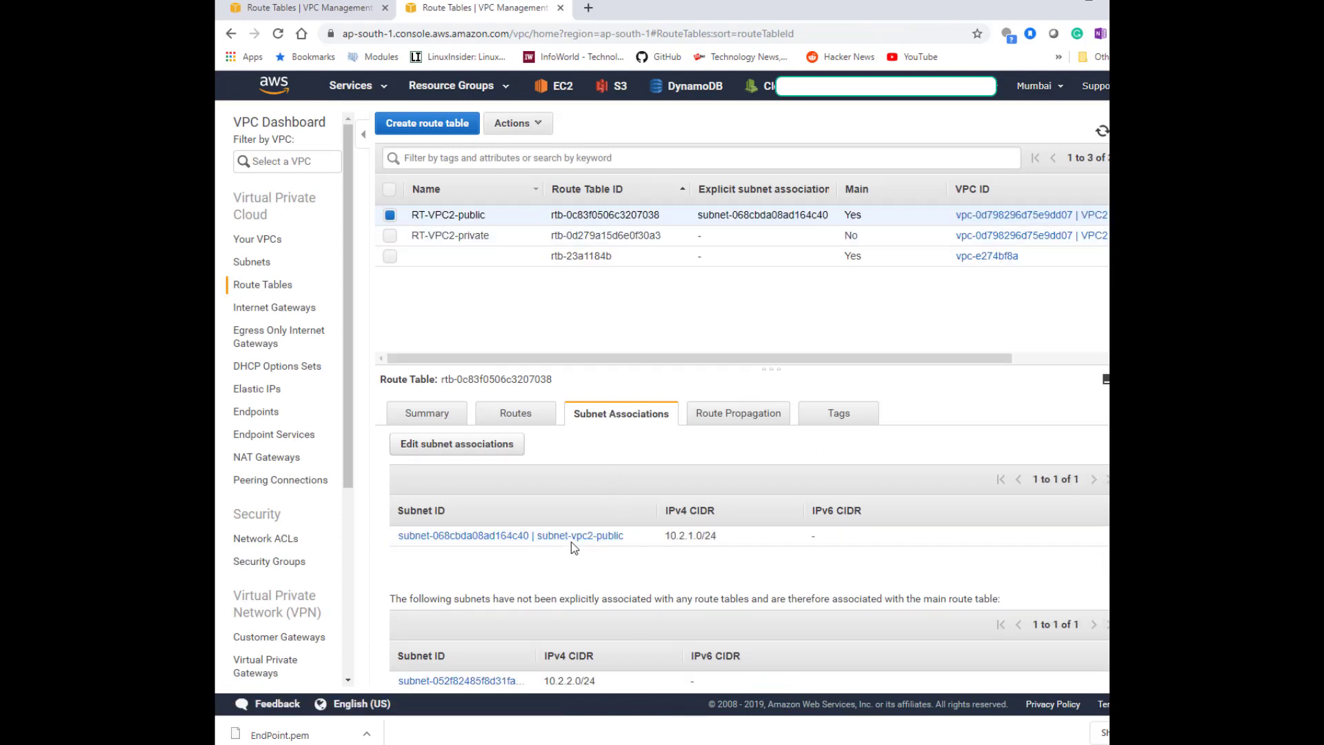
Associate subnet-vpc2-private with the RT-VPC2-private route table.
left_click(391, 236)
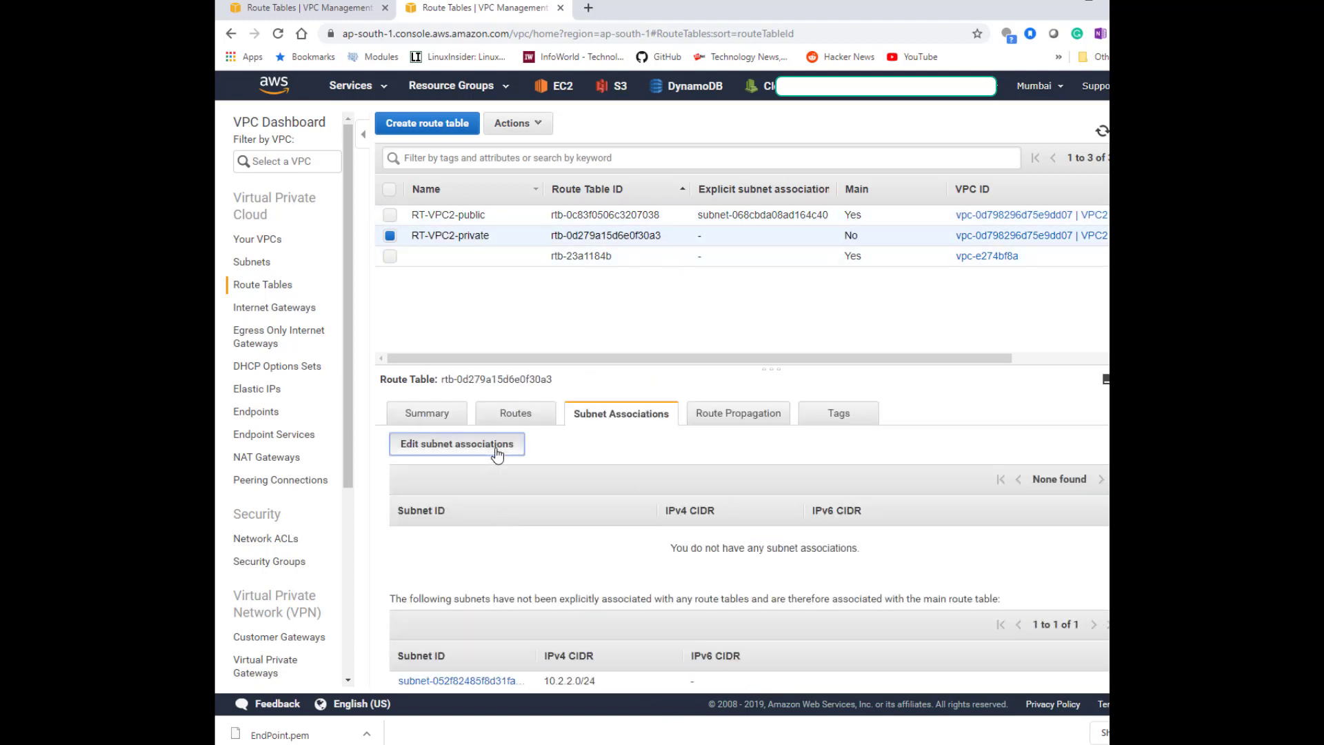
left_click(496, 451)
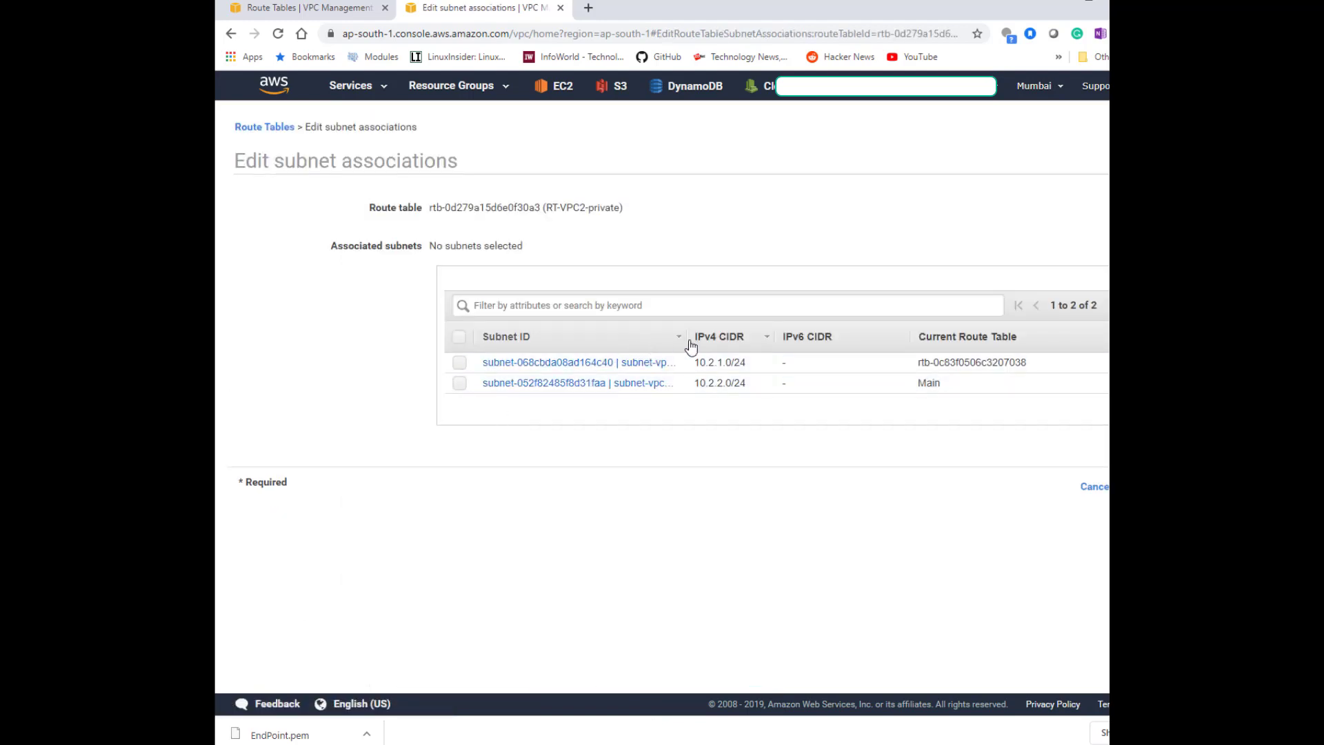
left_click_drag(686, 337, 833, 336)
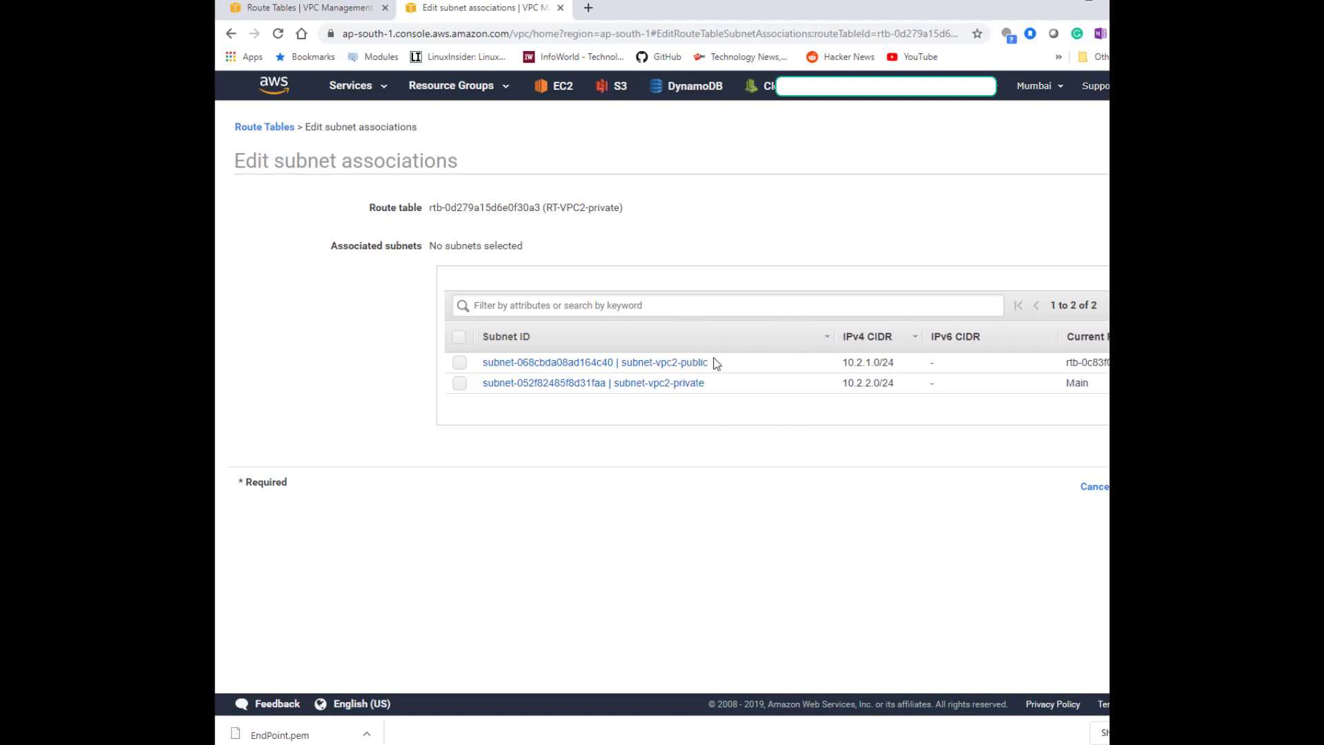
left_click(710, 384)
left_click(1095, 510)
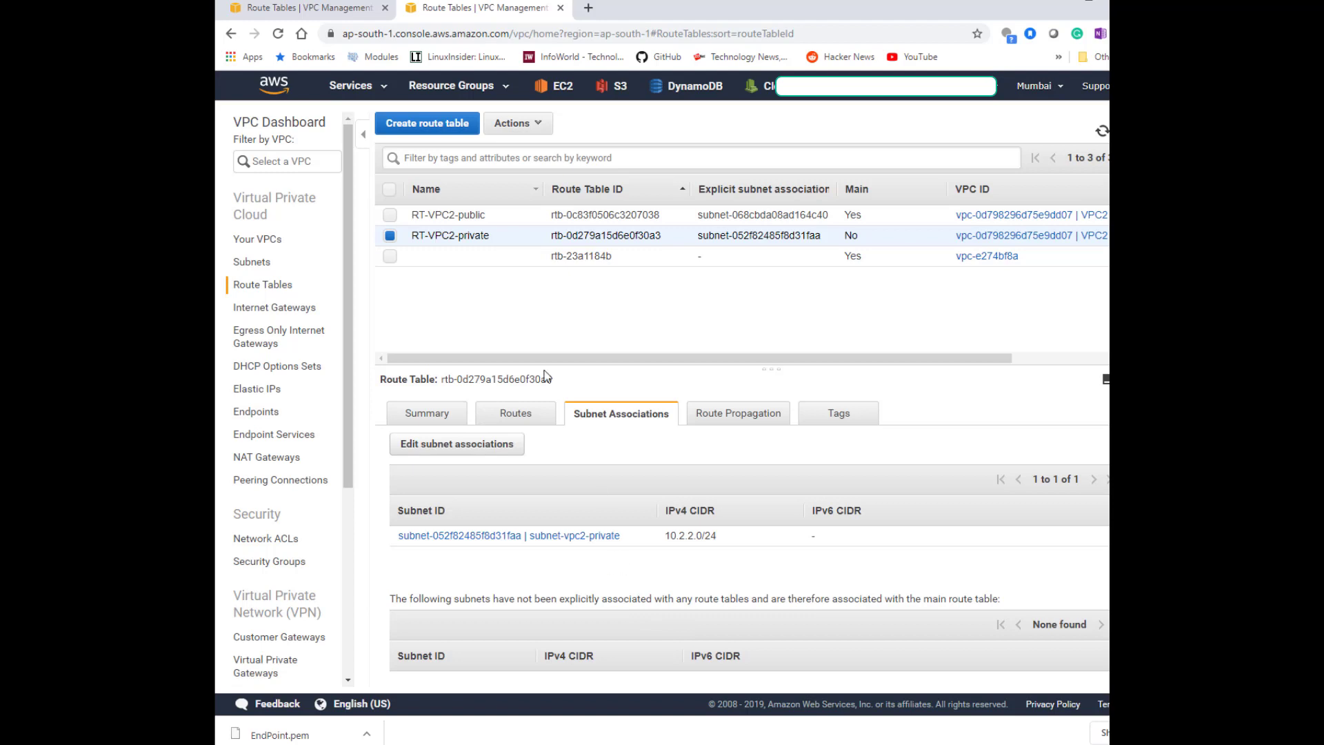
left_click(390, 215)
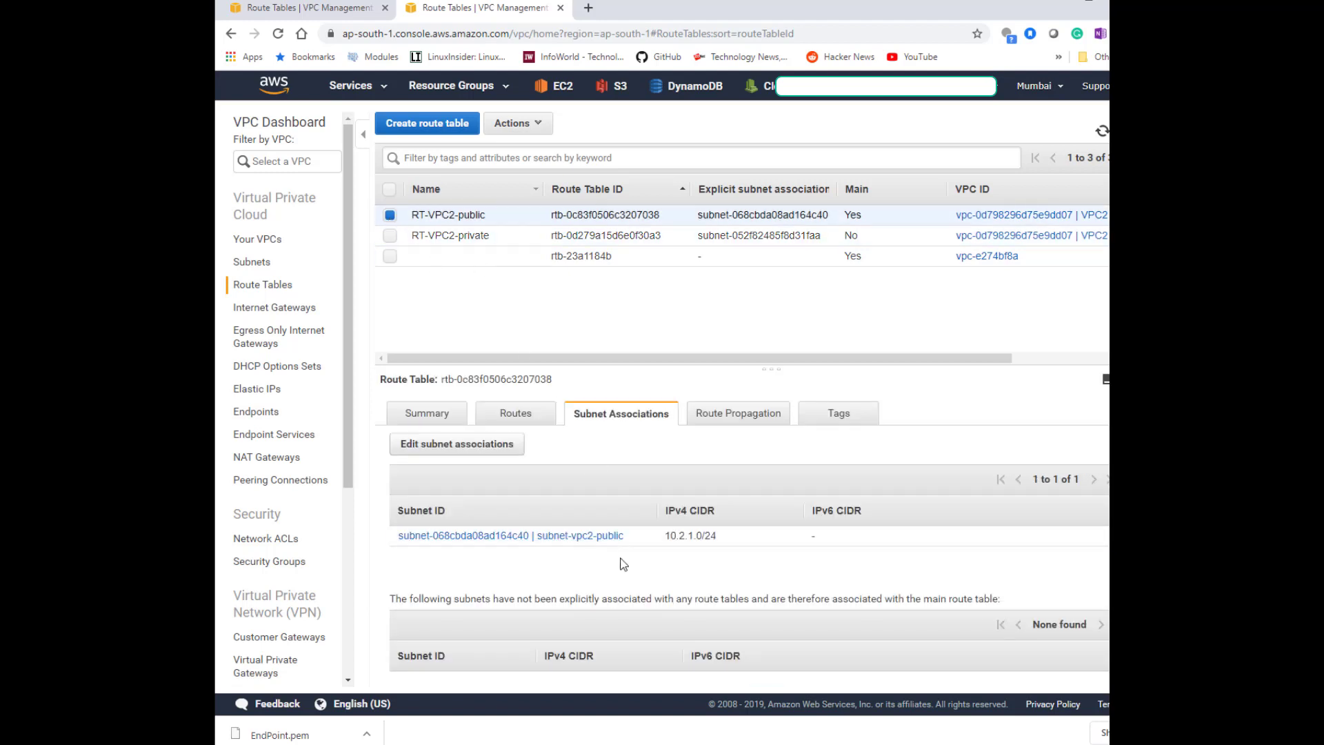
left_click(523, 426)
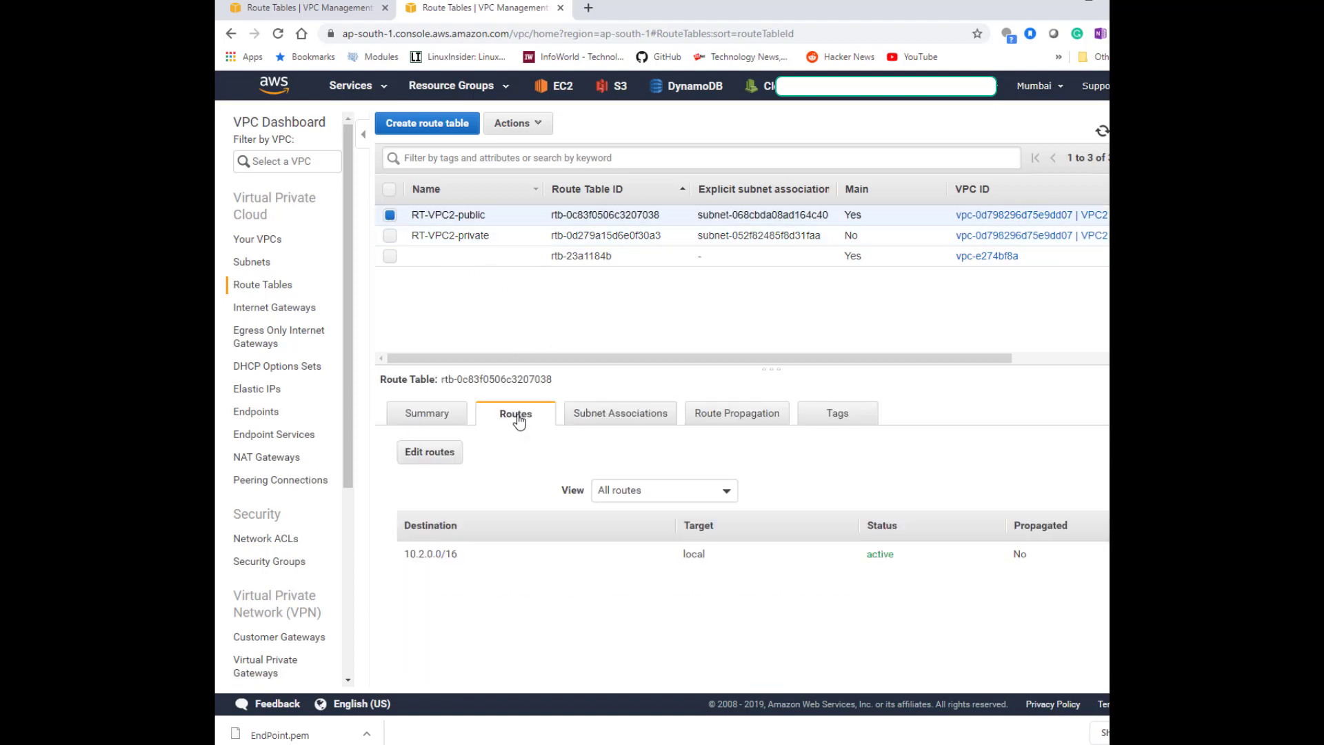
left_click(439, 456)
left_click(271, 280)
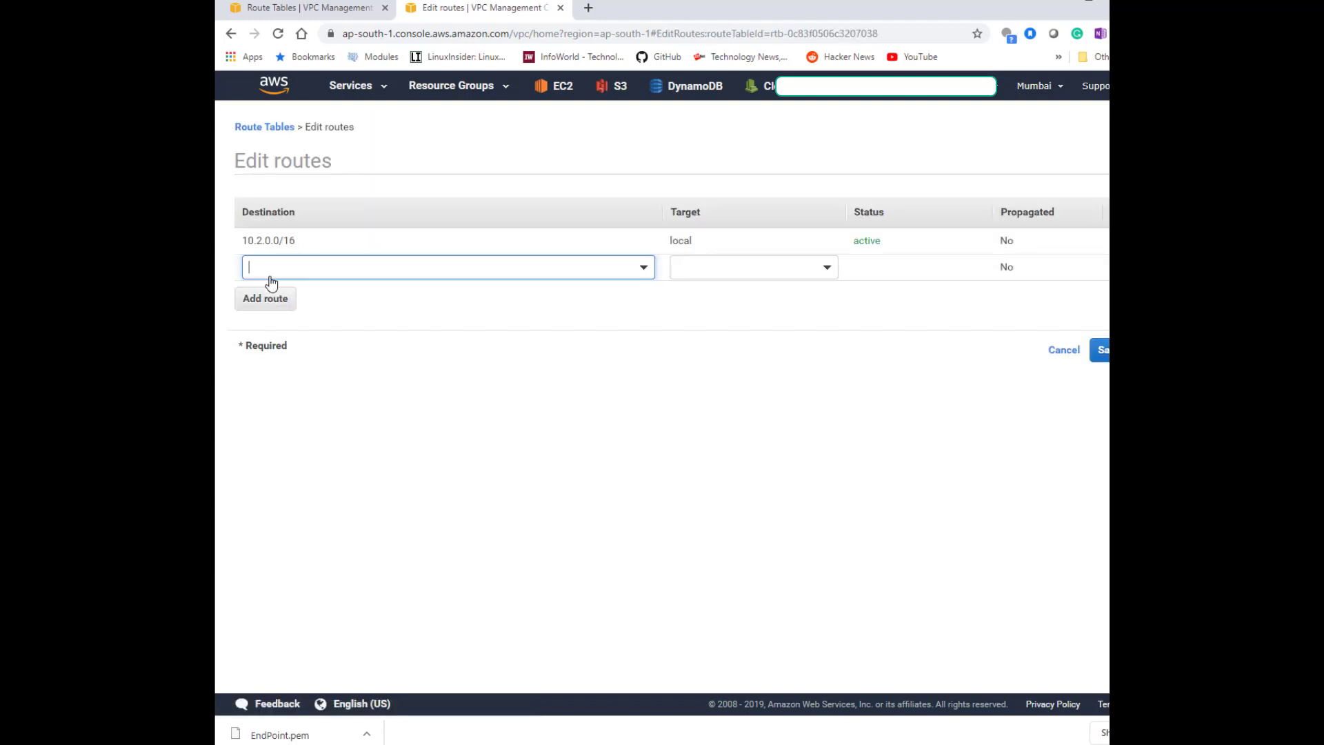
type("0.0.0.0/0")
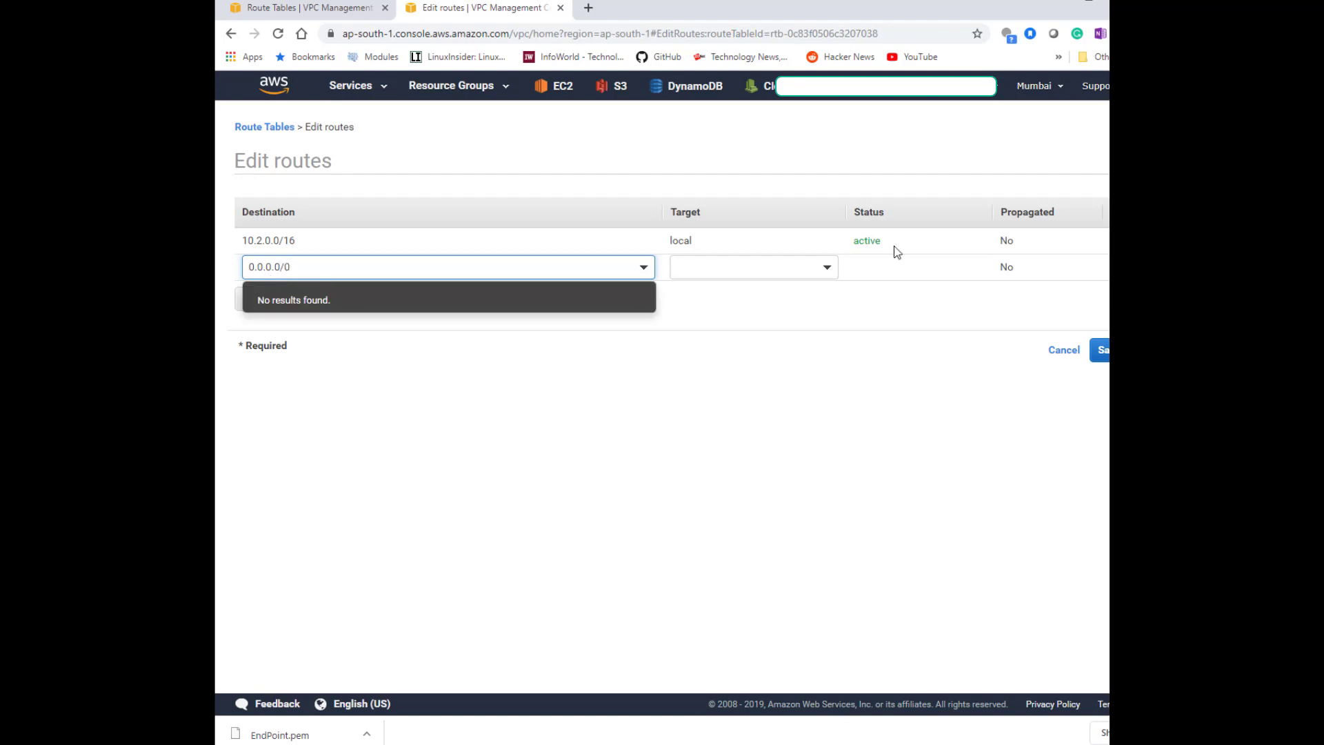
left_click(795, 266)
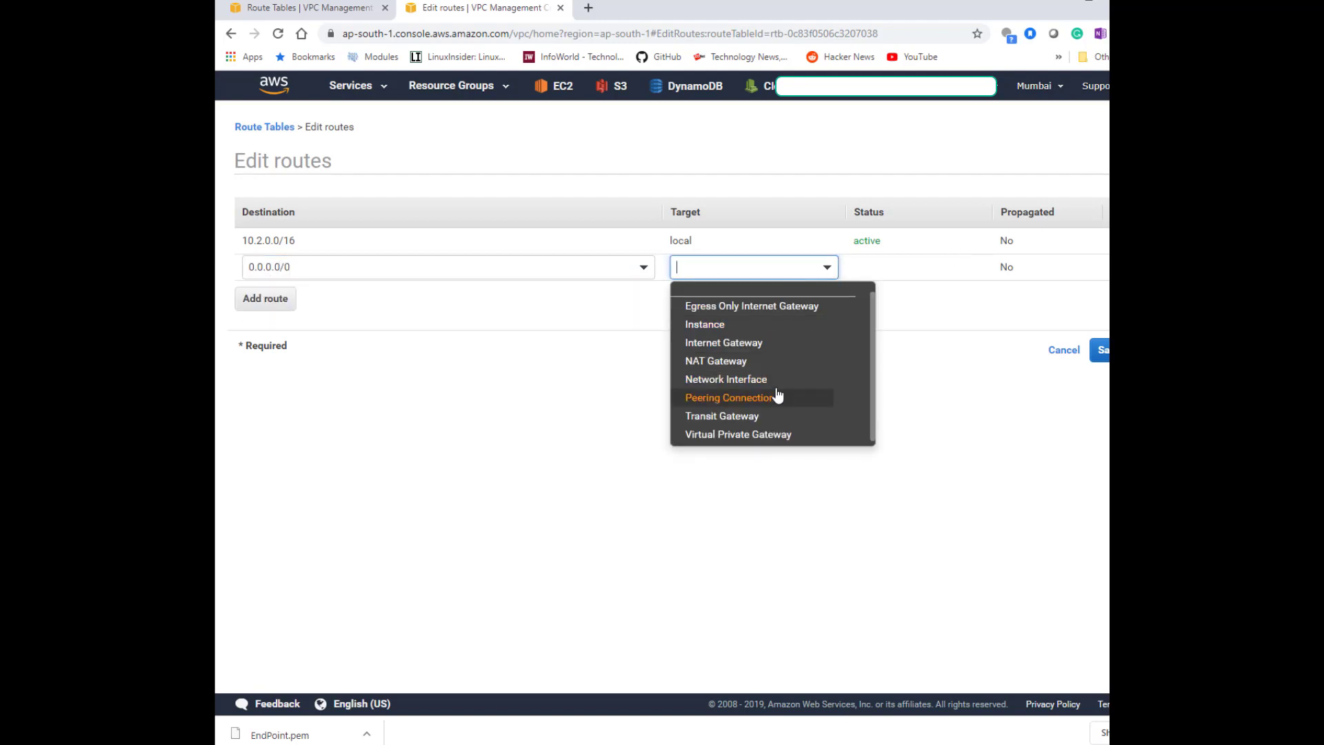
left_click(735, 342)
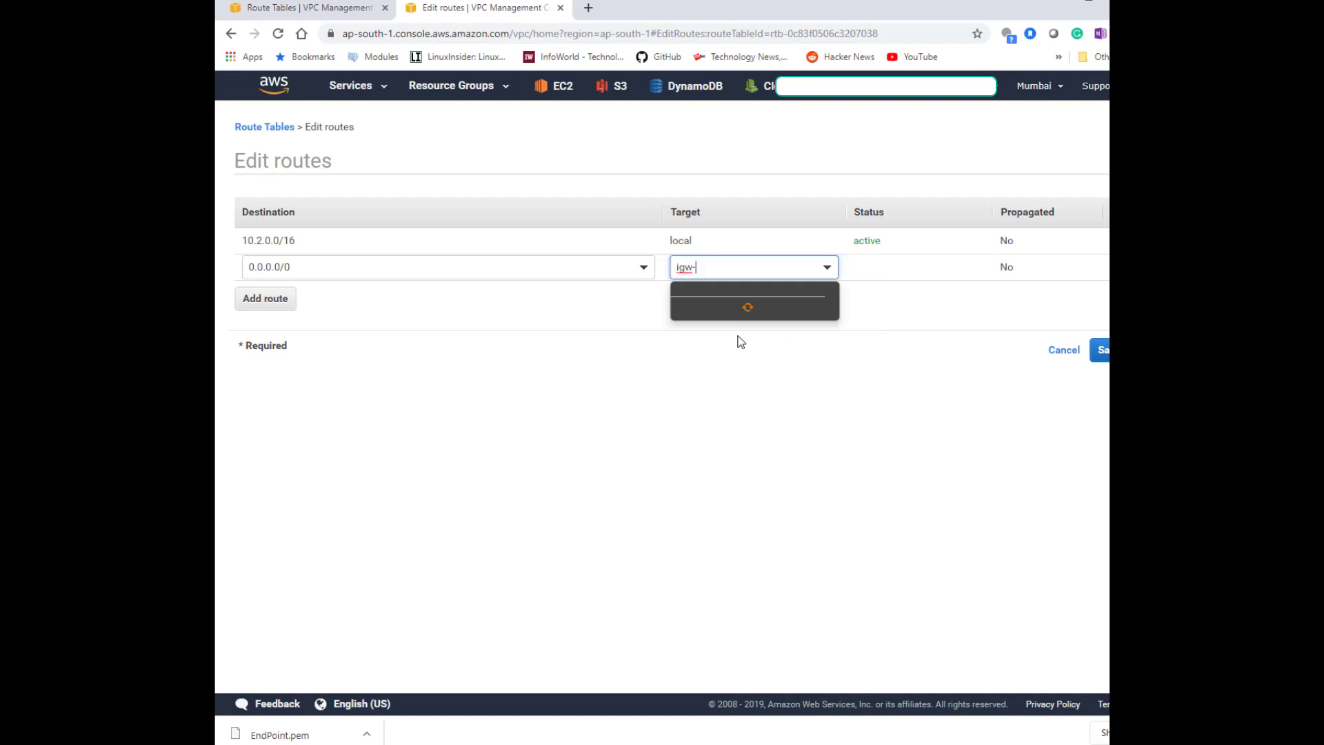
left_click(890, 316)
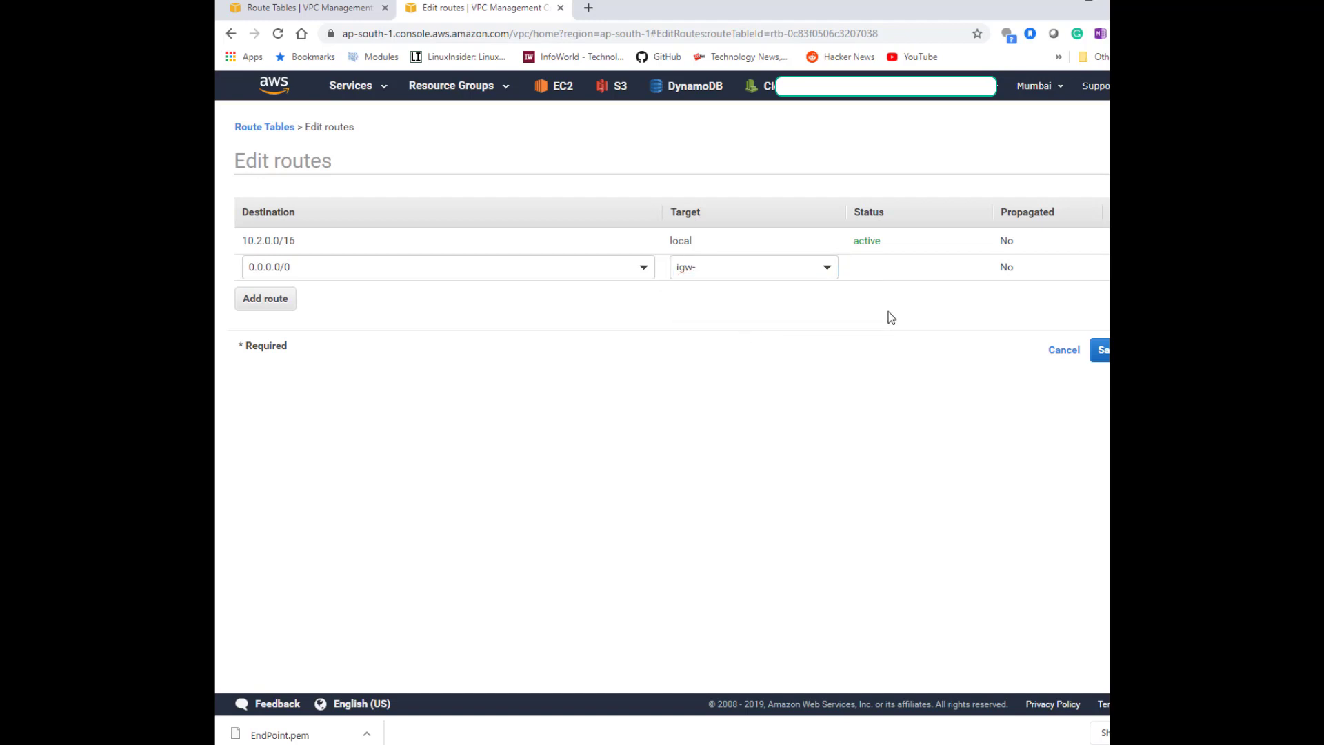
left_click(1063, 353)
Create an internet gateway named VPC2-IGW.
left_click(280, 308)
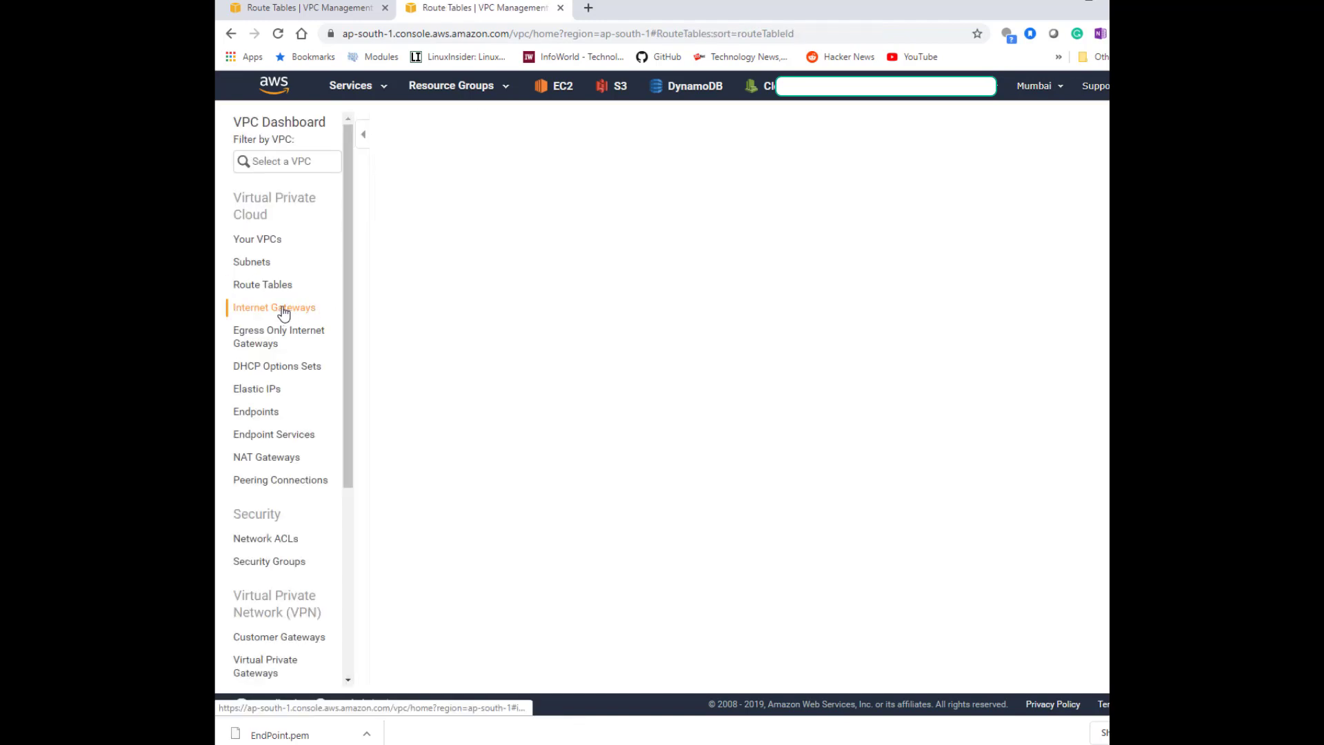
left_click(413, 128)
left_click(444, 225)
type("VPC2-IGW")
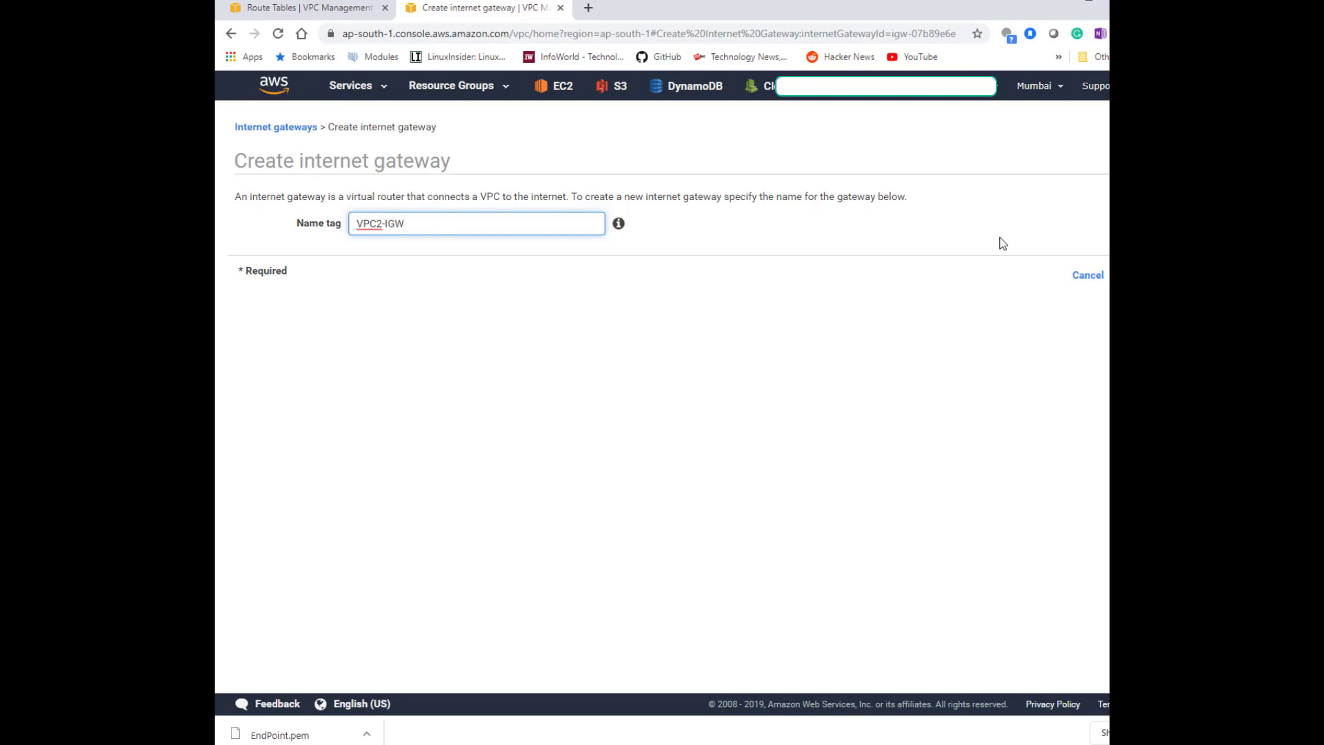
left_click(1135, 275)
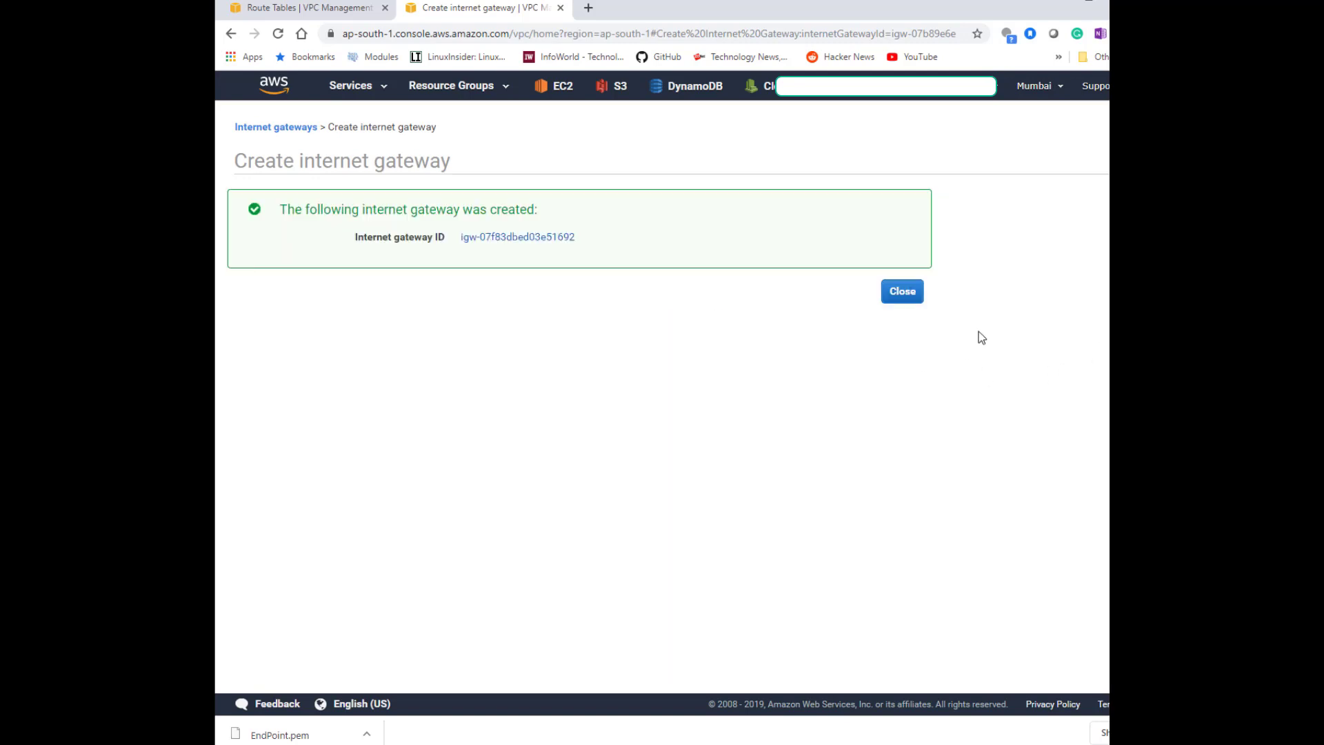
left_click(897, 291)
Attach the VPC2-IGW internet gateway to VPC2.
left_click(564, 236)
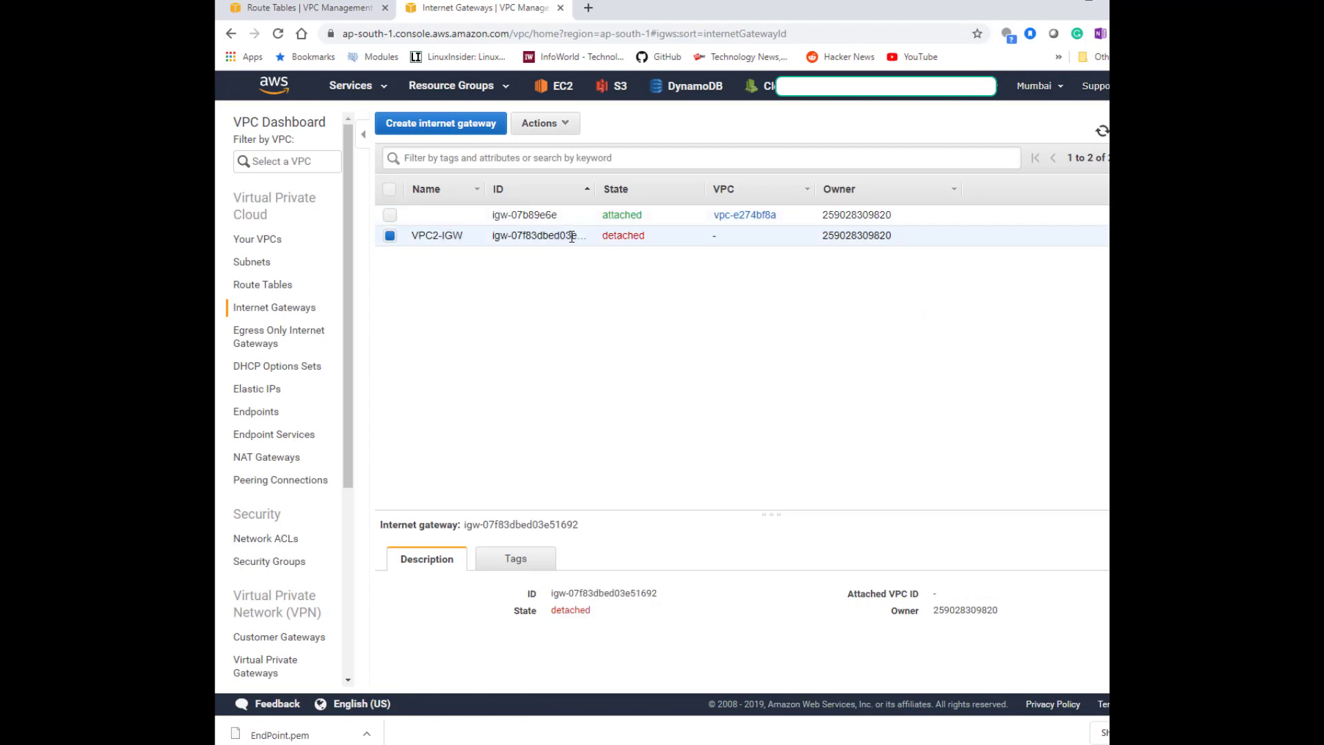
left_click(541, 122)
left_click(551, 166)
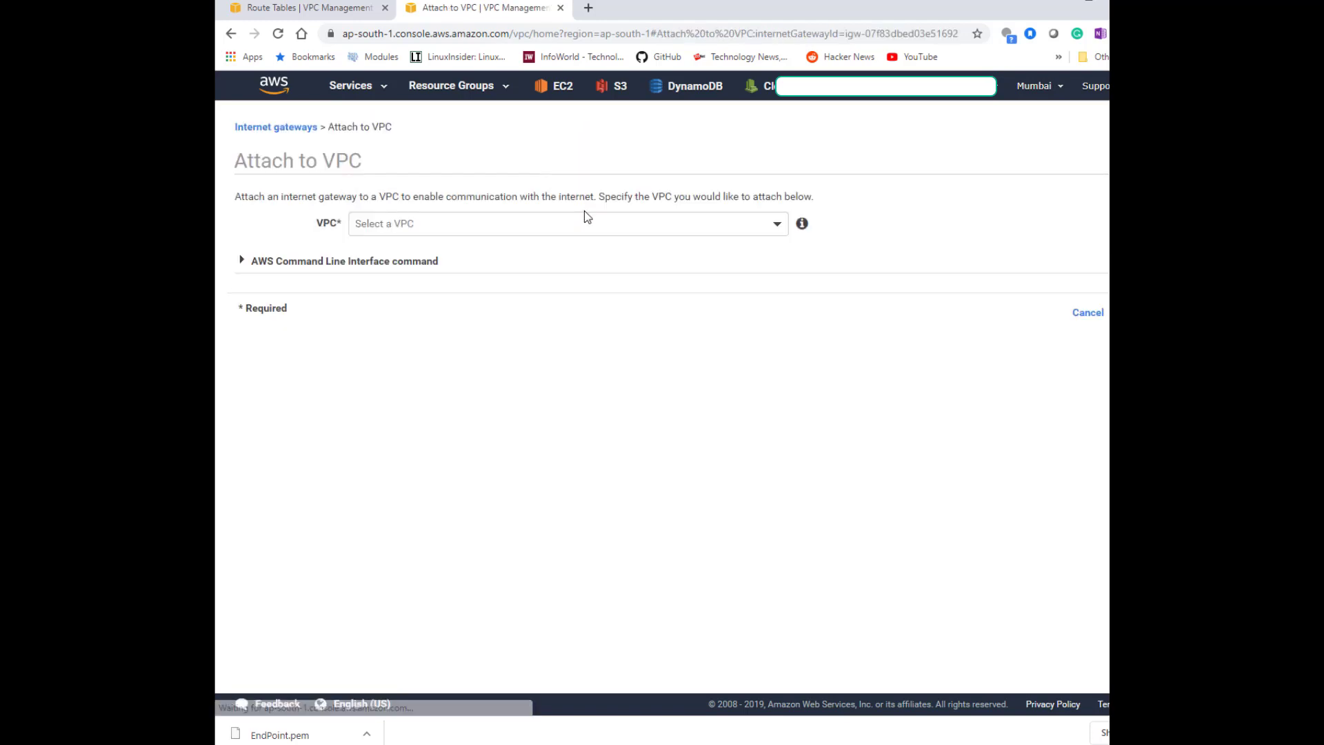
left_click(572, 224)
left_click(550, 301)
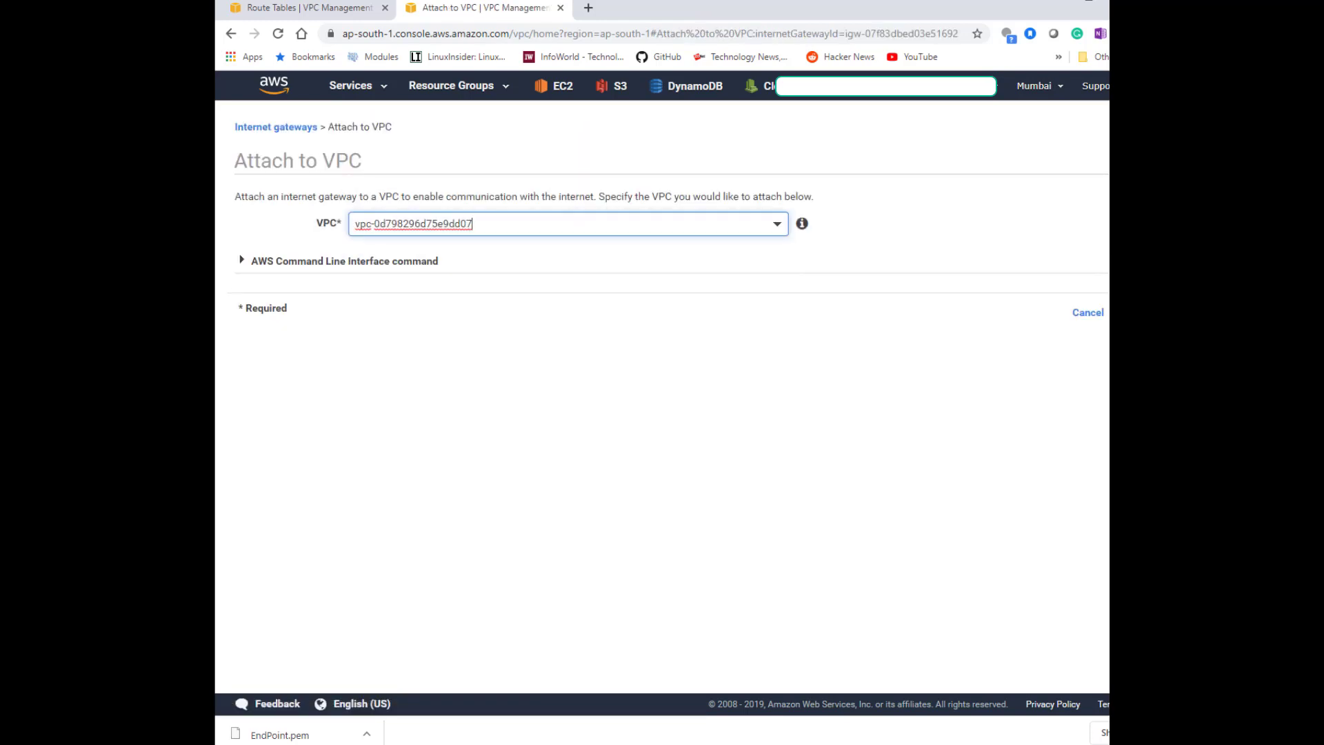
left_click(1131, 312)
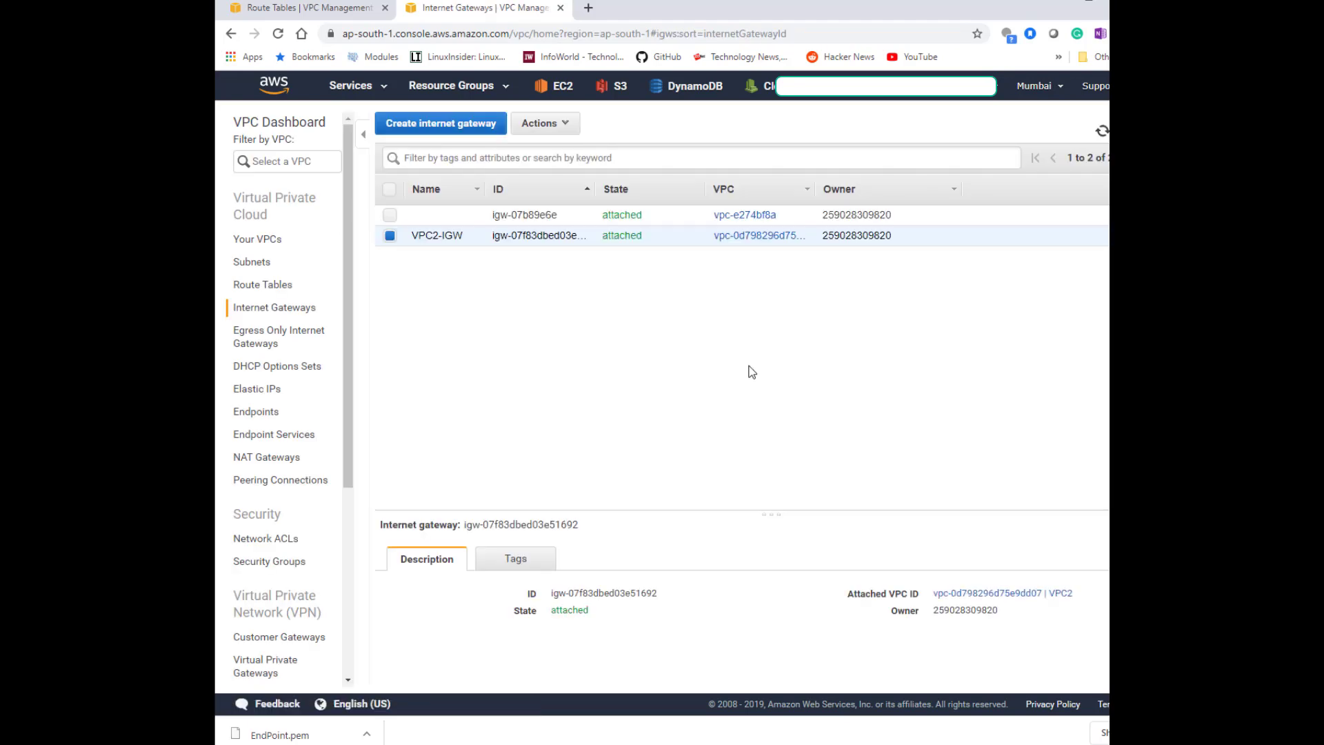
left_click(266, 285)
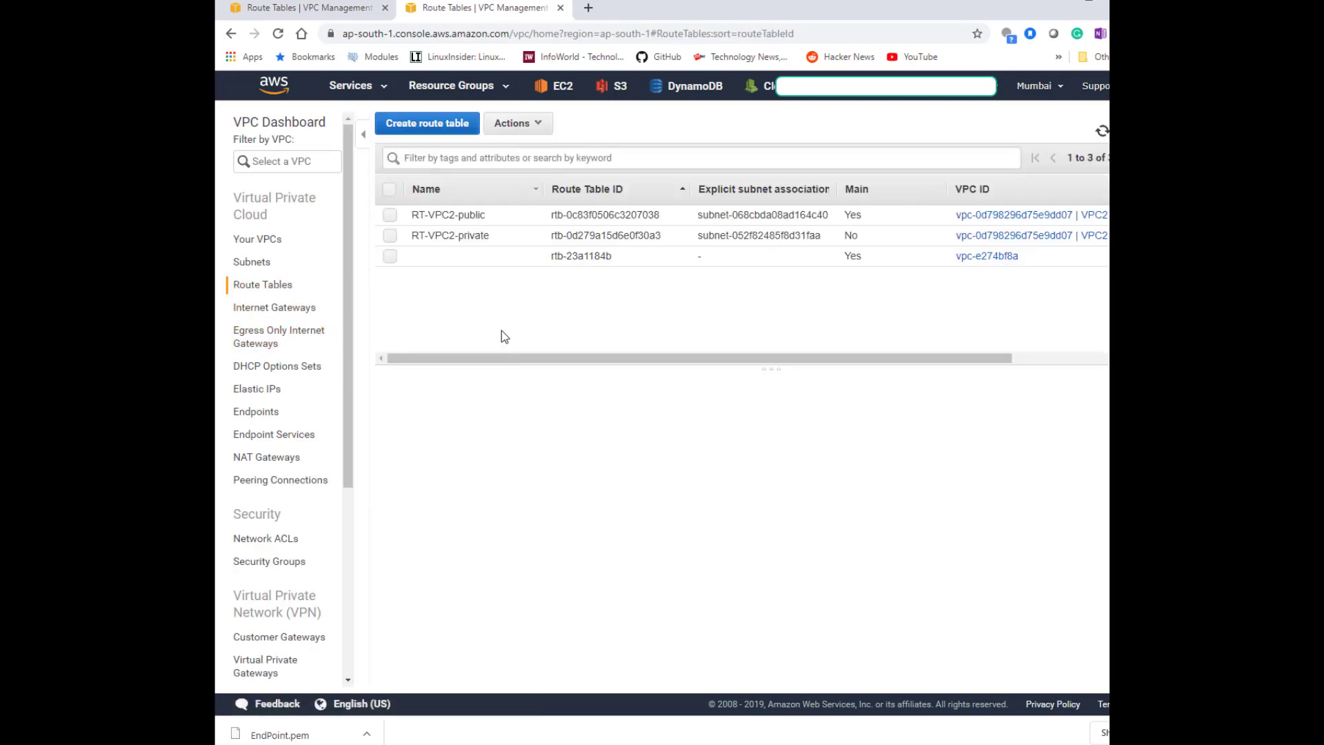
left_click(494, 218)
left_click(510, 418)
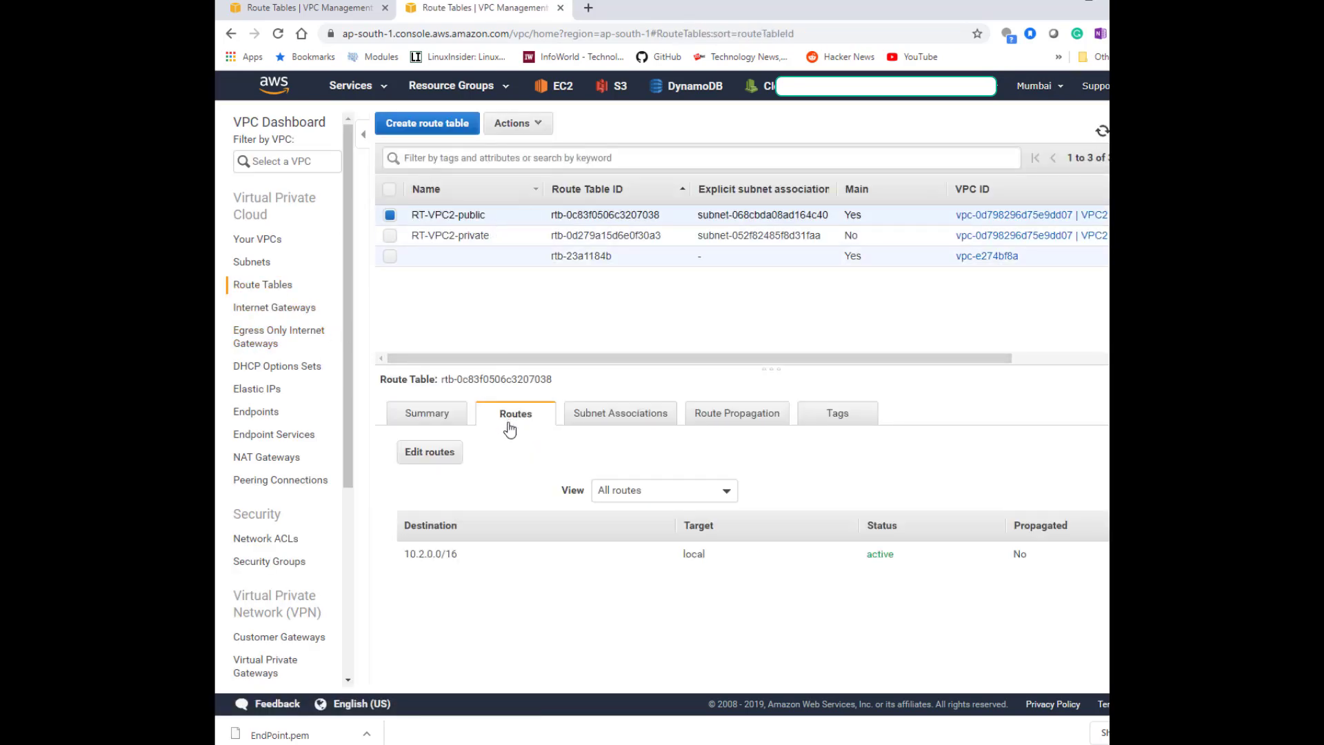
left_click(418, 465)
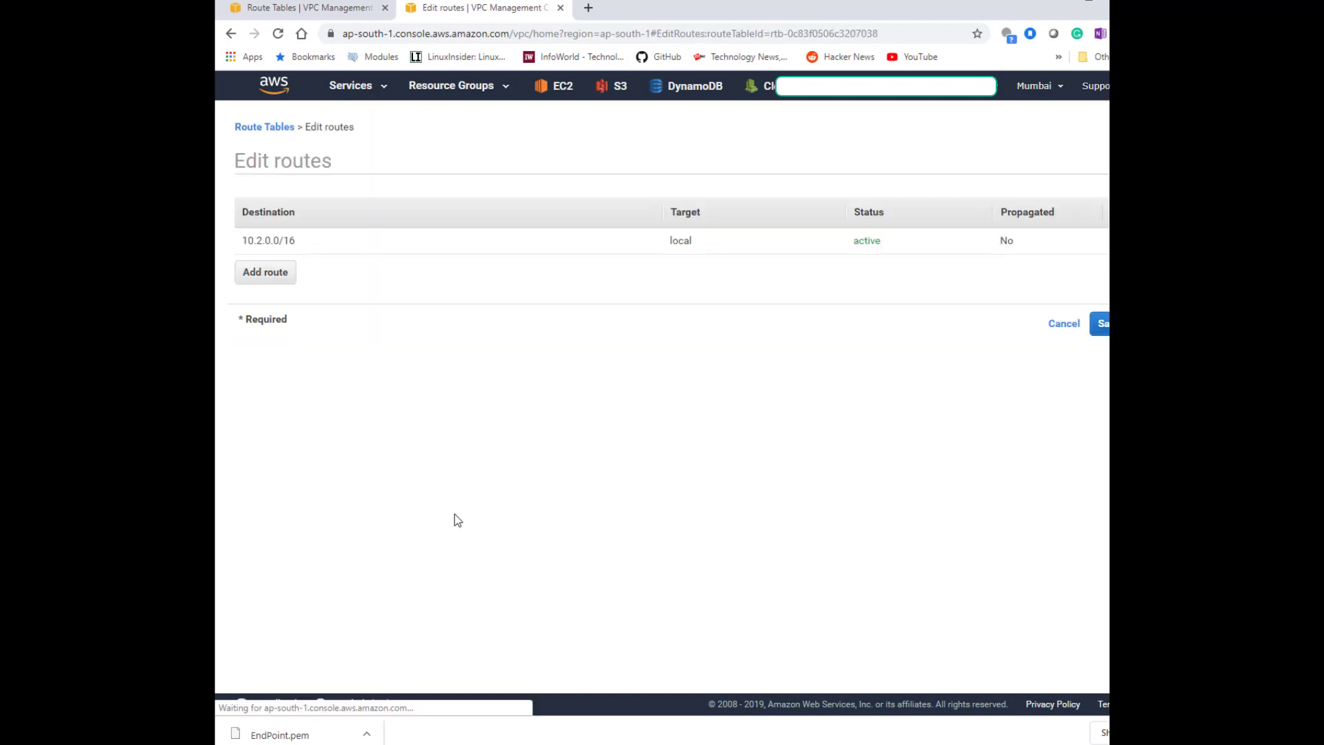
left_click(259, 270)
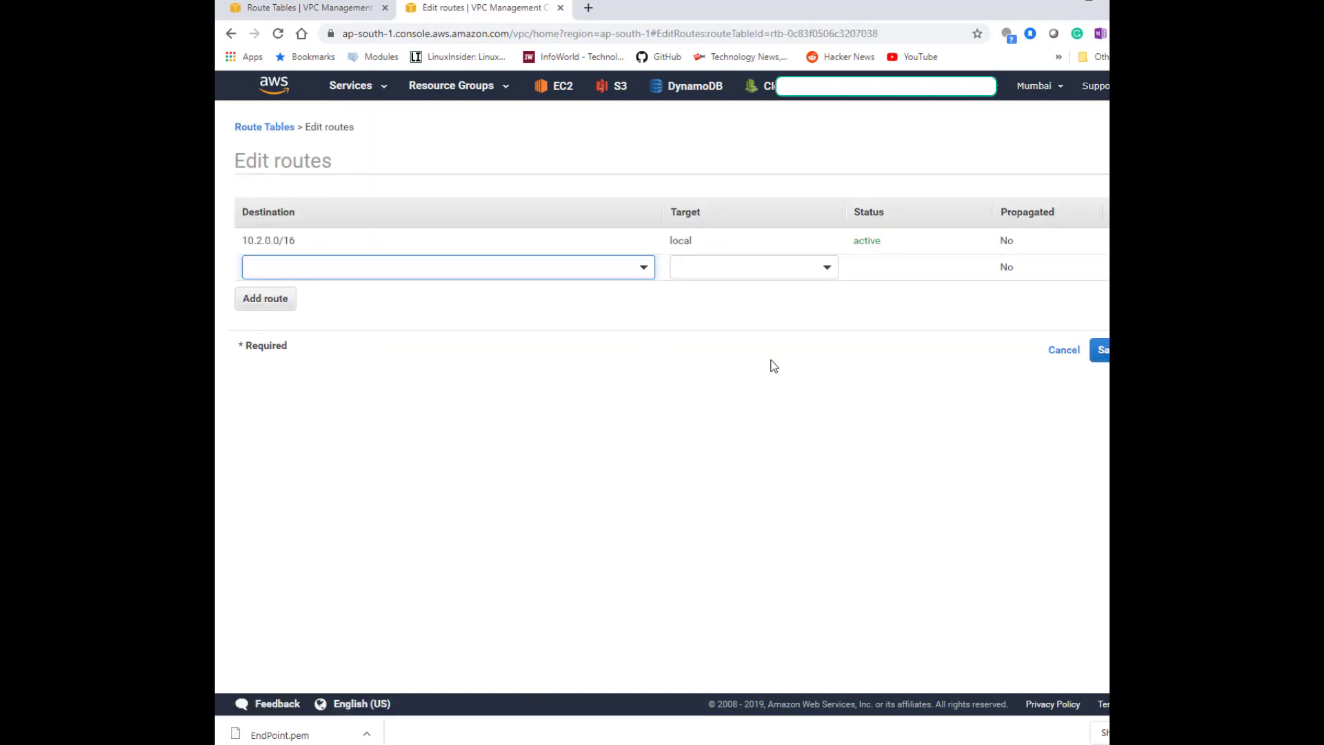
left_click(1062, 350)
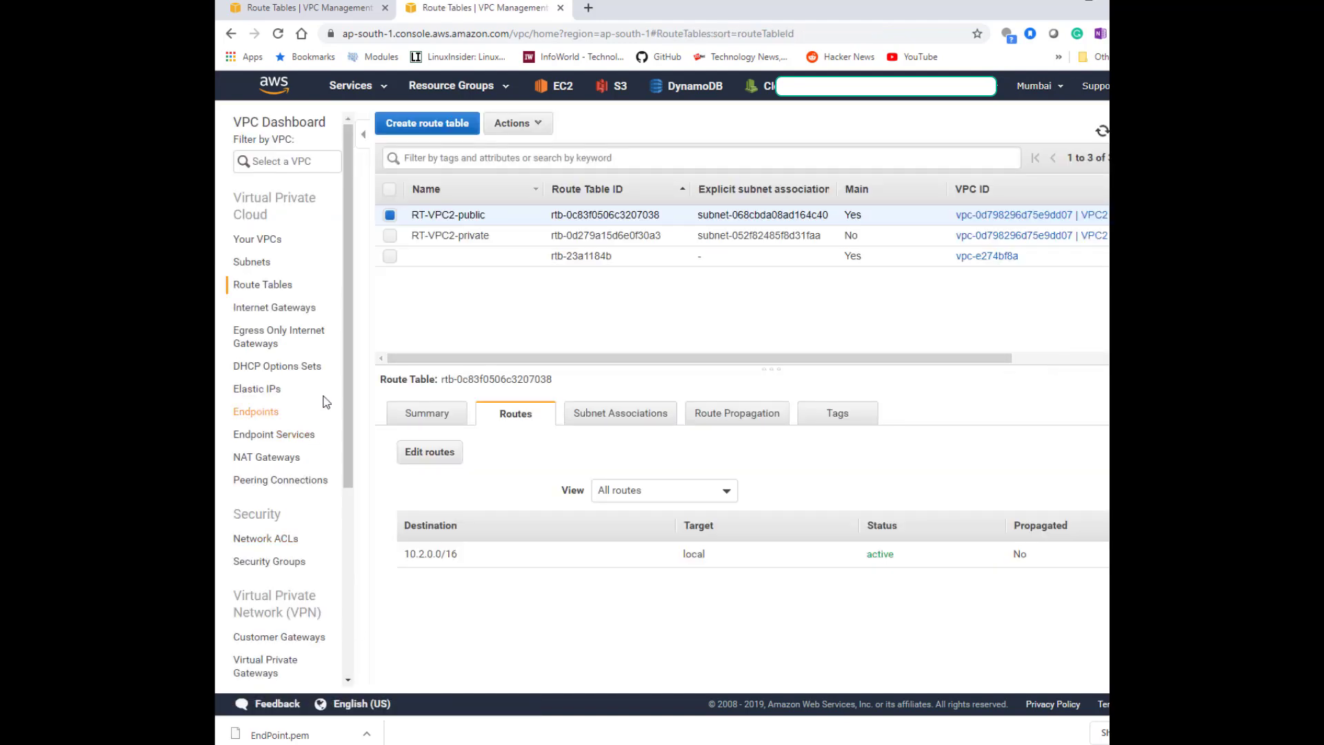
Add a route for 0.0.0.0/0 targeting the VPC2 internet gateway to the RT-VPC2-public route table and save.
left_click(390, 236)
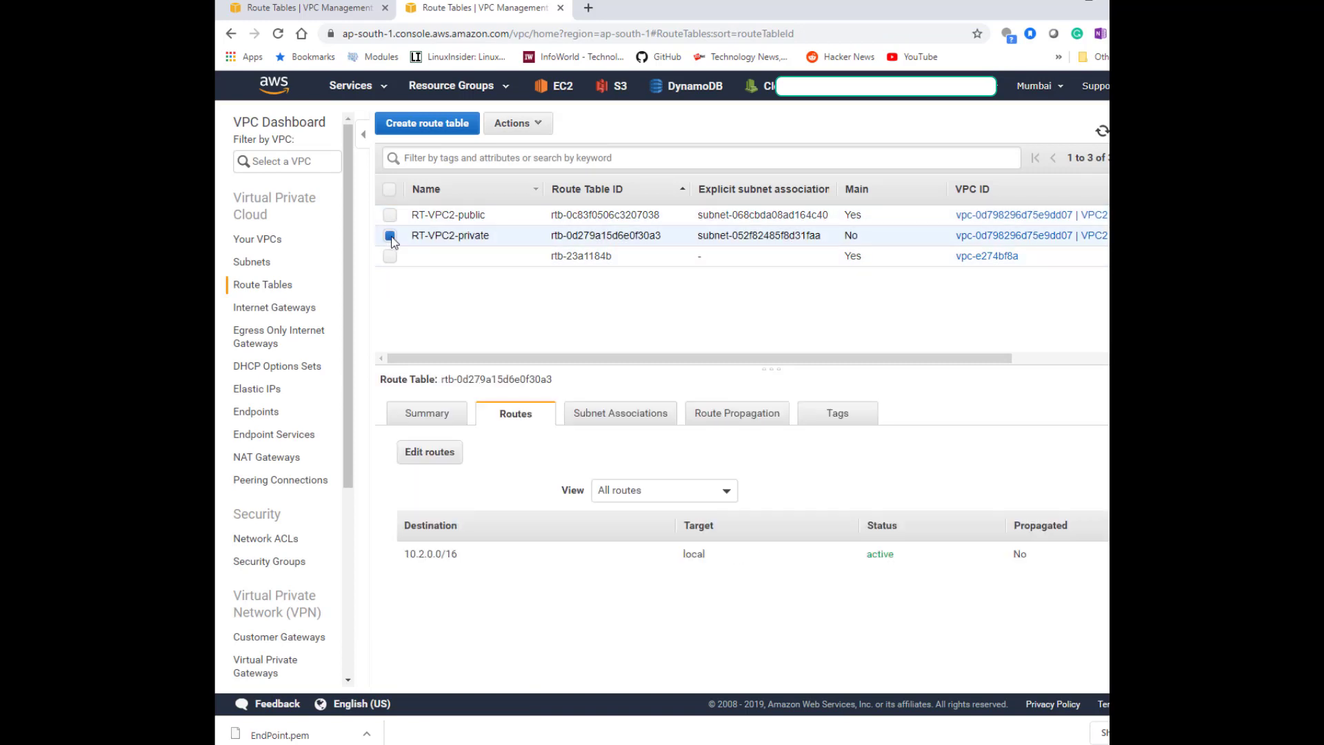
left_click(390, 215)
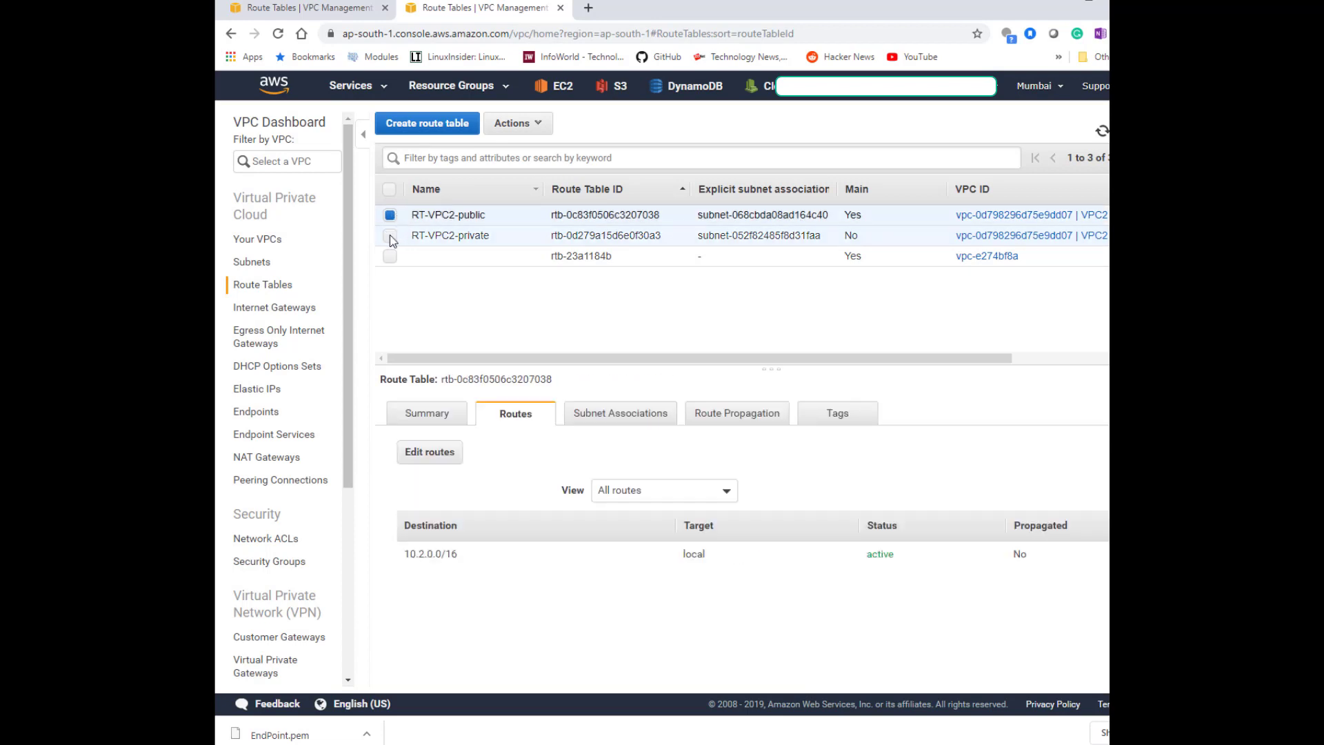
left_click(432, 455)
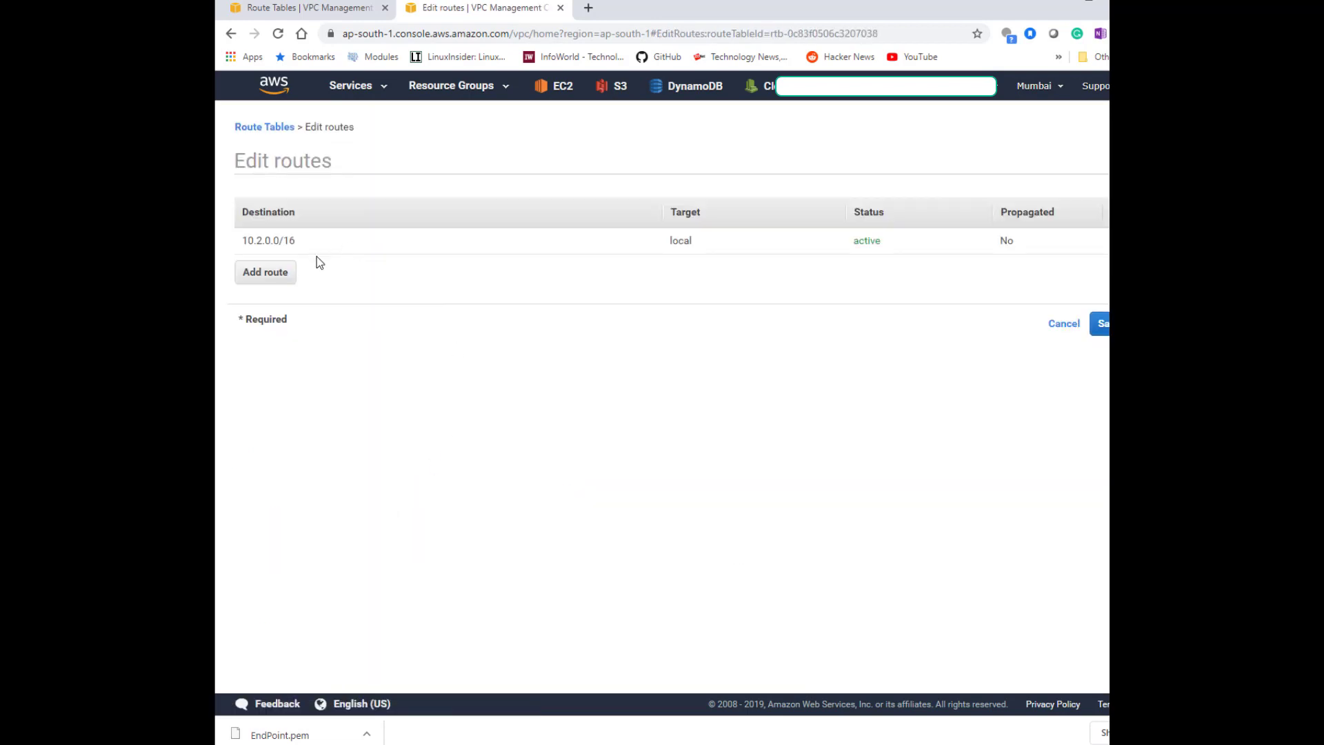
left_click(265, 271)
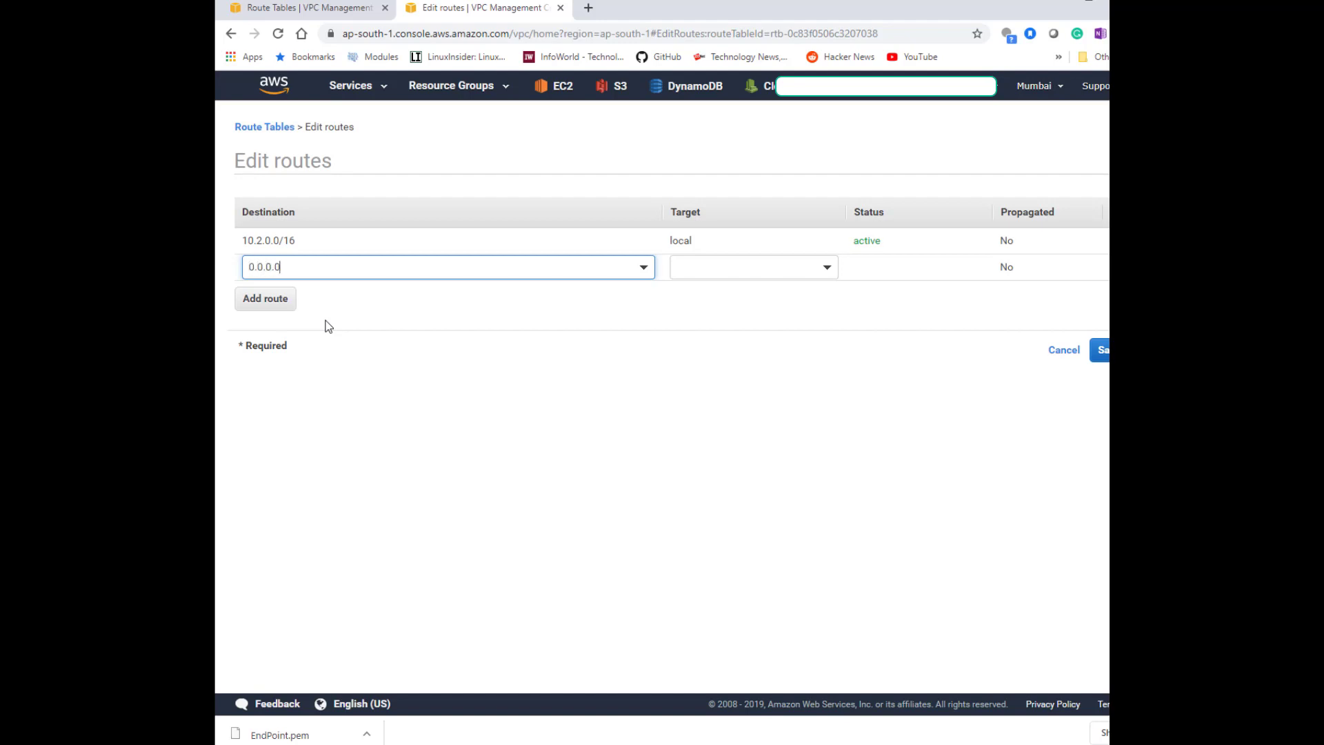
type("/0")
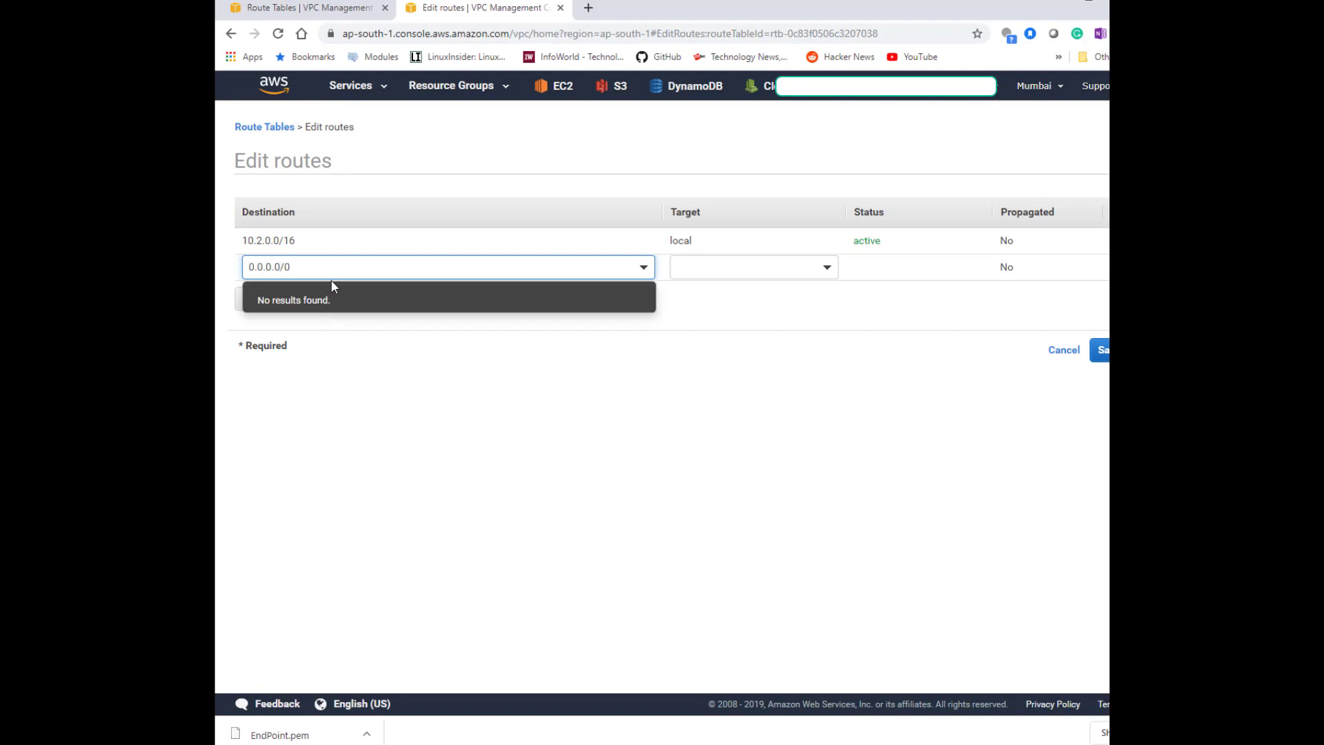
left_click(723, 327)
left_click(729, 261)
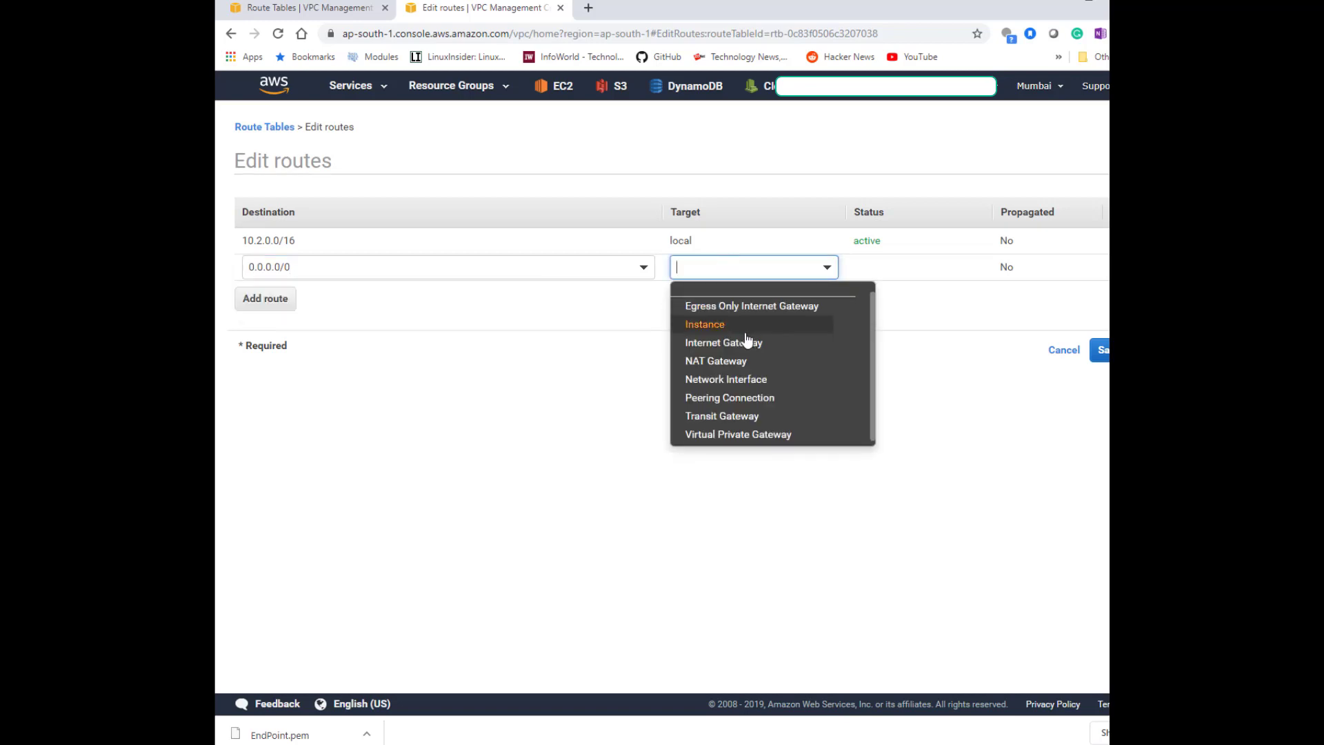
left_click(758, 342)
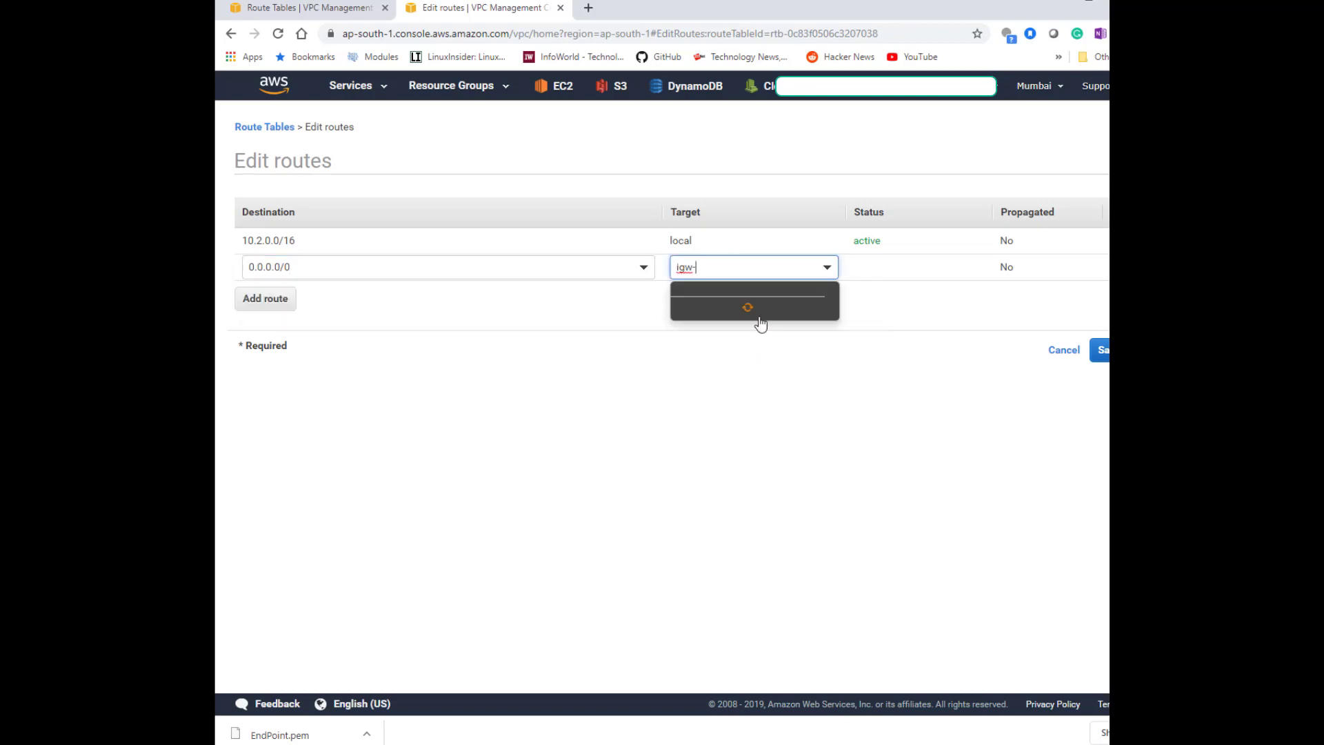
left_click(761, 309)
left_click(1101, 351)
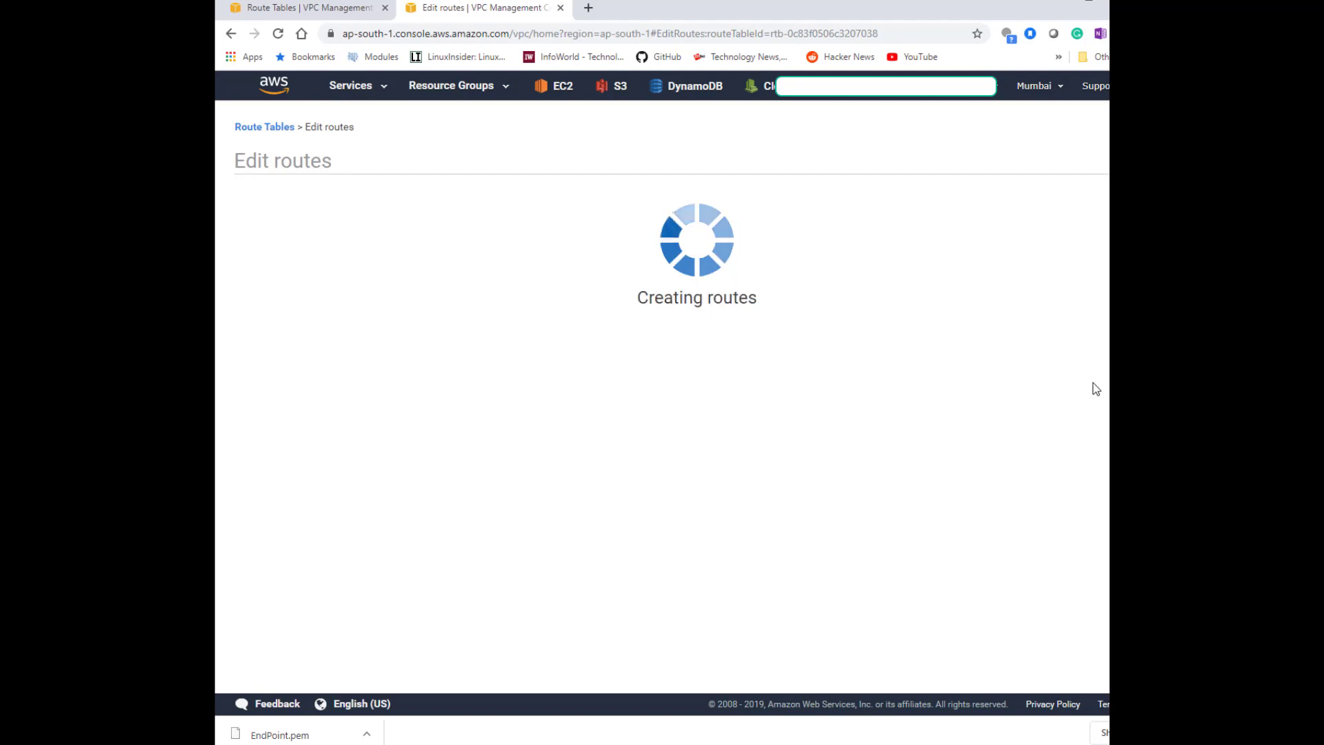
left_click(902, 253)
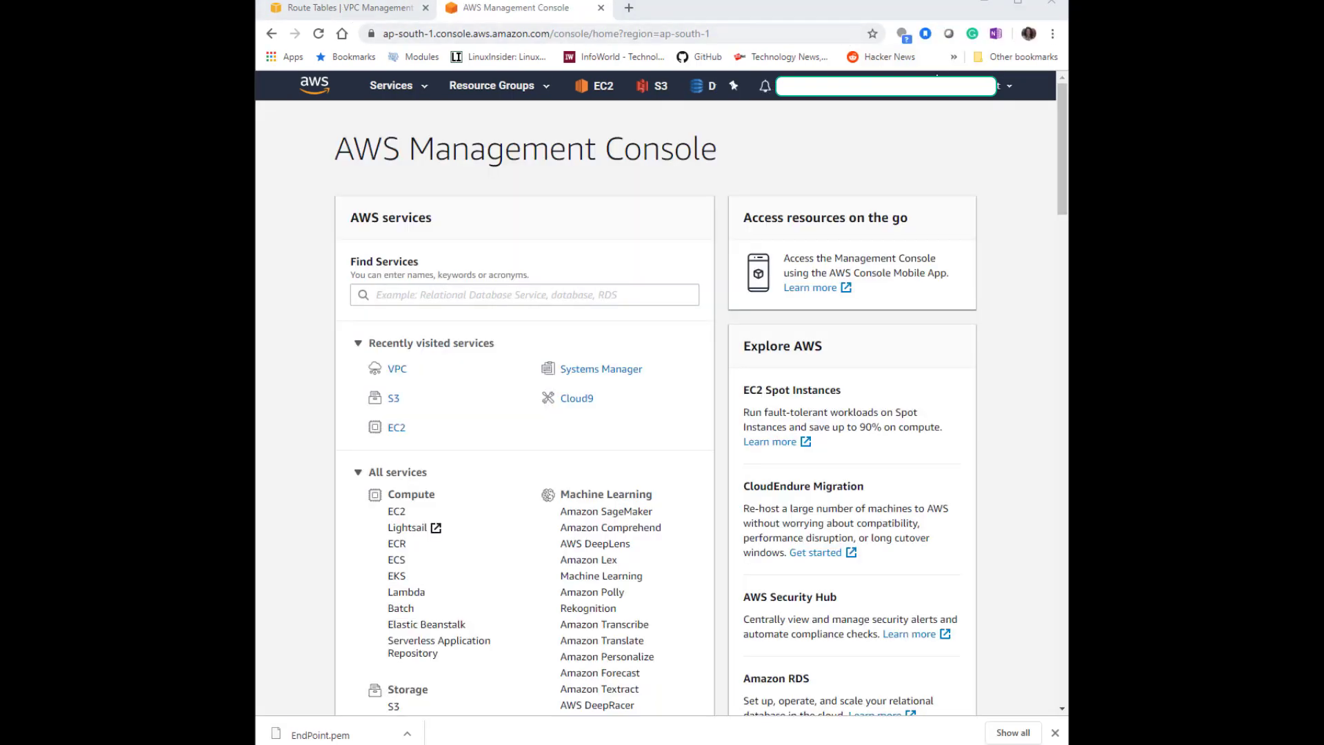
Open EC2 and start launching an instance using the Amazon Linux 2 AMI.
left_click(397, 428)
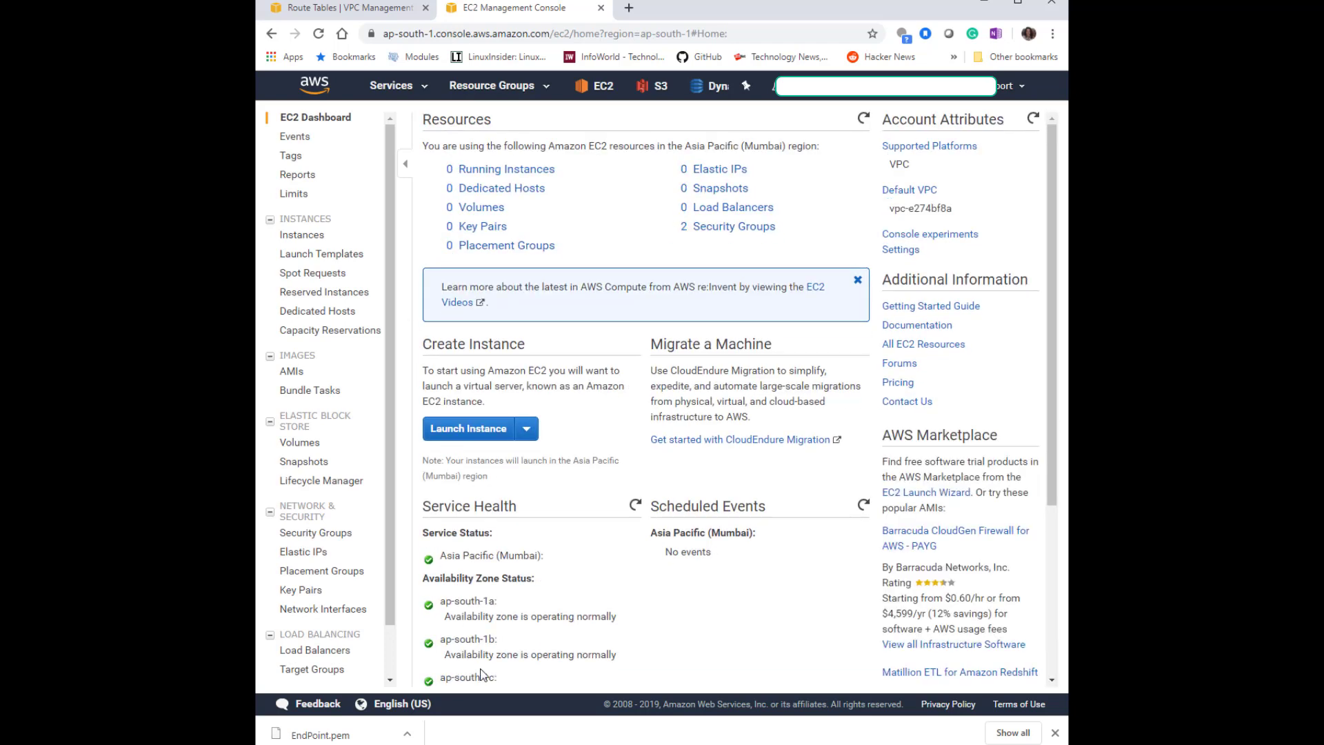
left_click(482, 435)
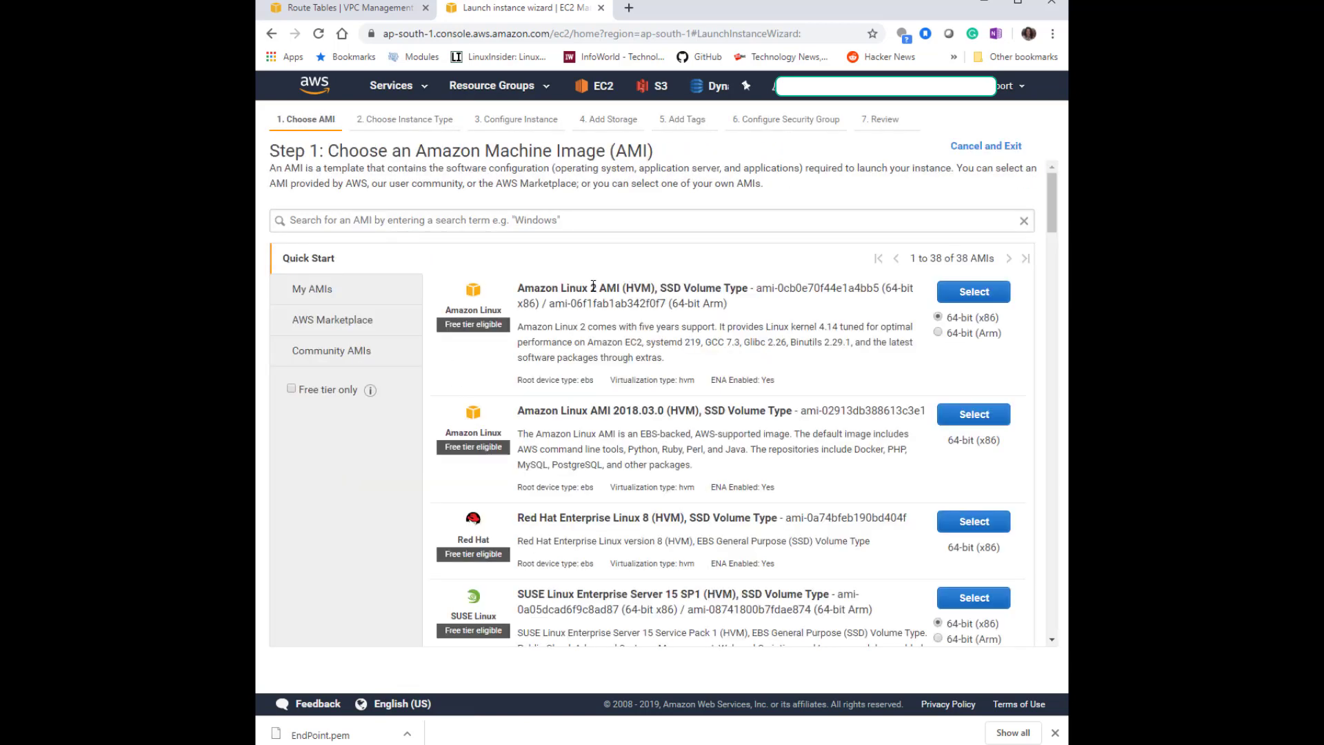
left_click_drag(597, 290, 515, 292)
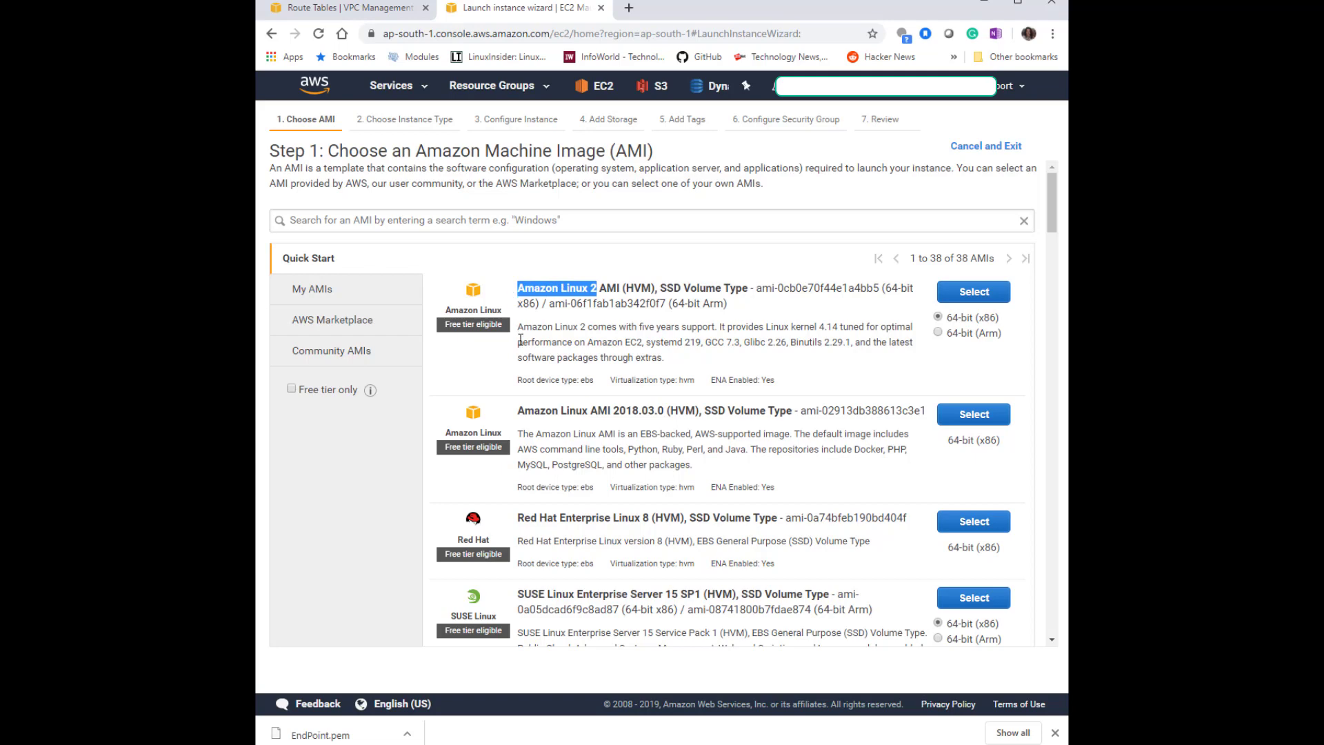
left_click(968, 292)
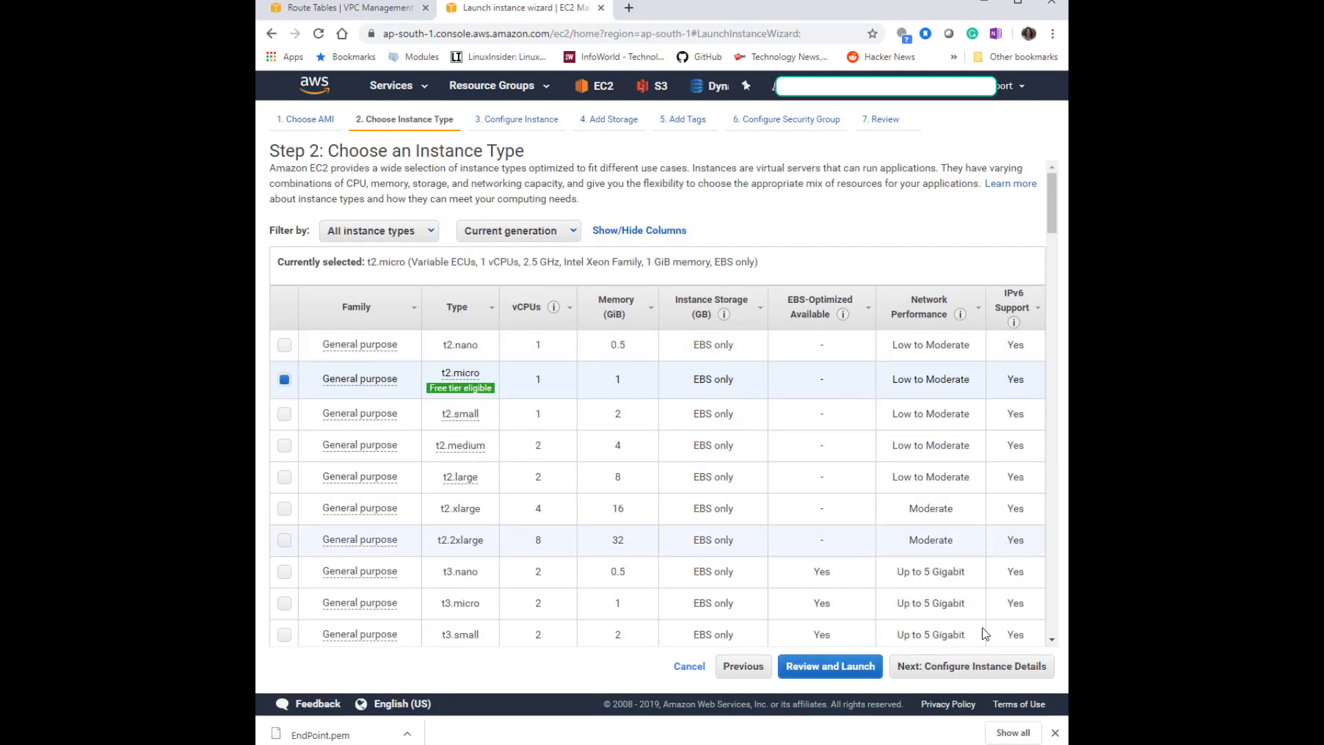
Keep t2.micro, place the instance in VPC2 on subnet-vpc2-public, and enable auto-assign public IP.
left_click(1008, 667)
left_click(591, 284)
left_click(588, 307)
left_click(589, 308)
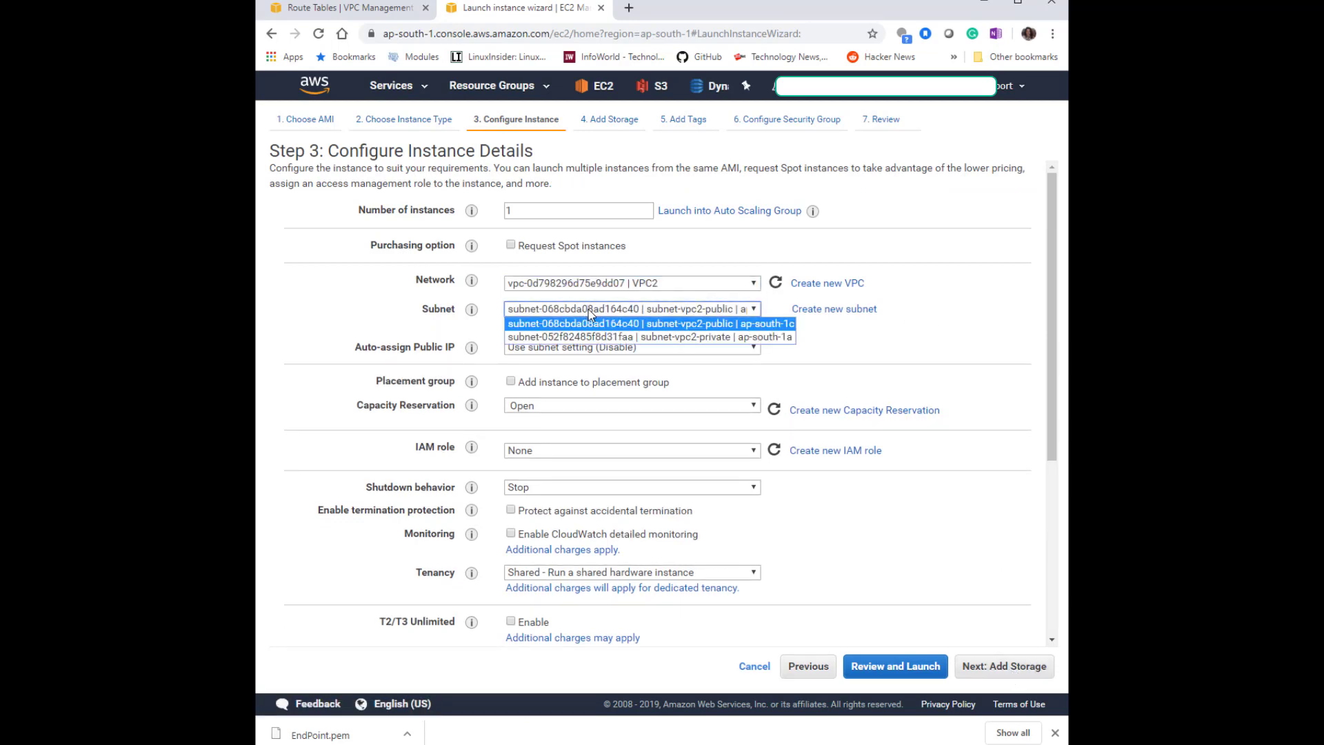
left_click(591, 323)
left_click(645, 348)
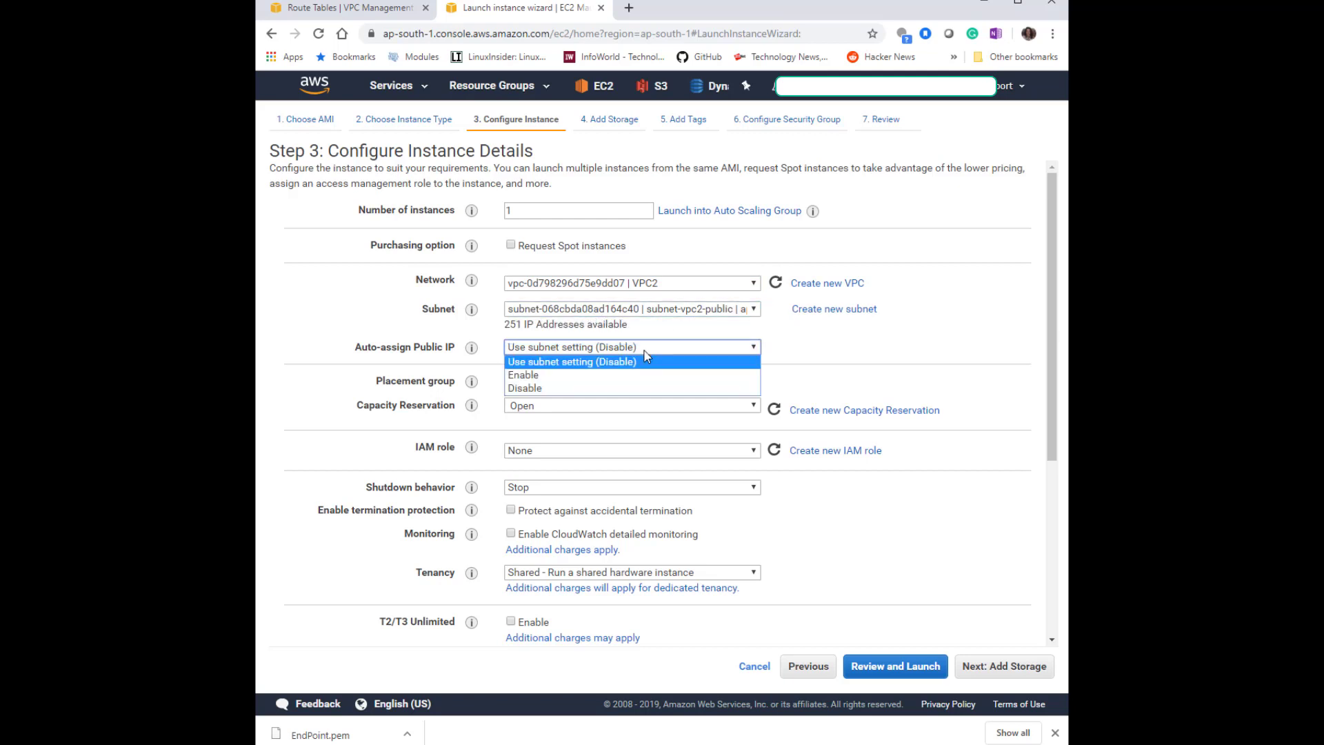
left_click(649, 375)
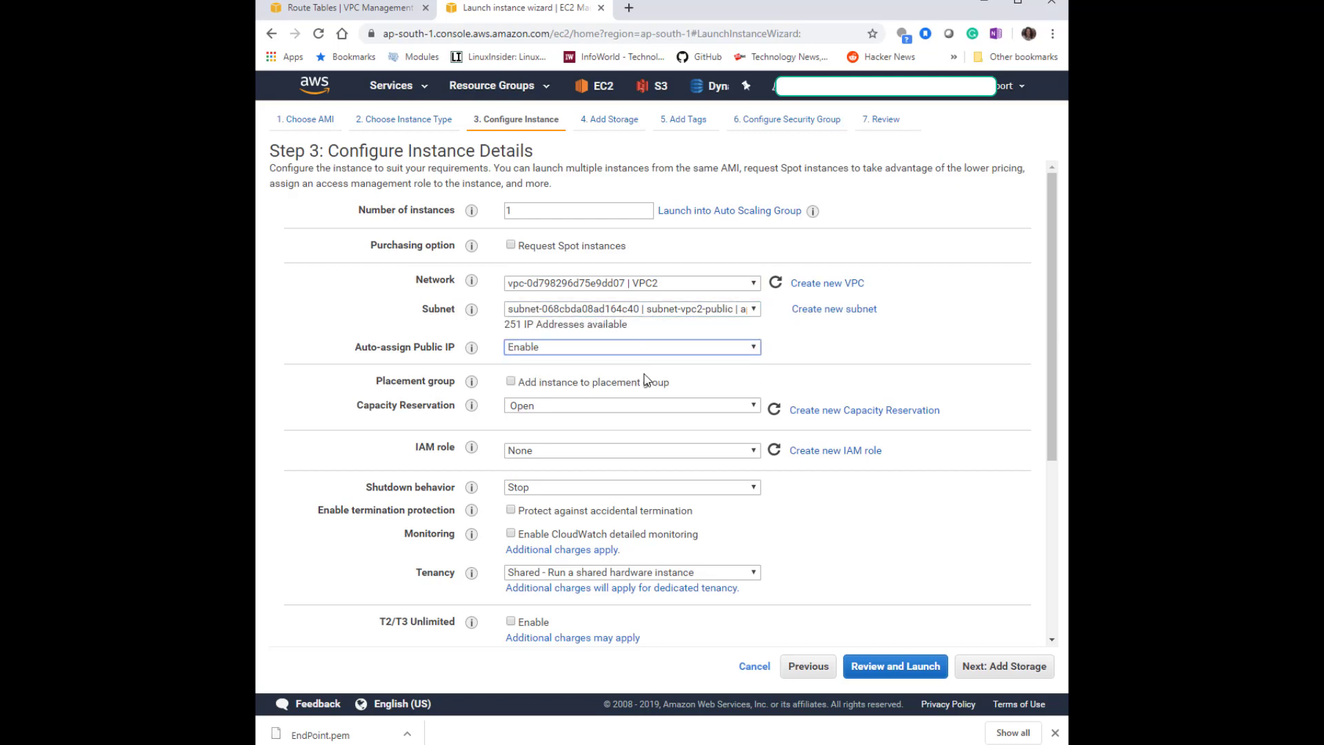
Skip storage defaults and add an instance tag with key service and value openswan.
left_click(980, 670)
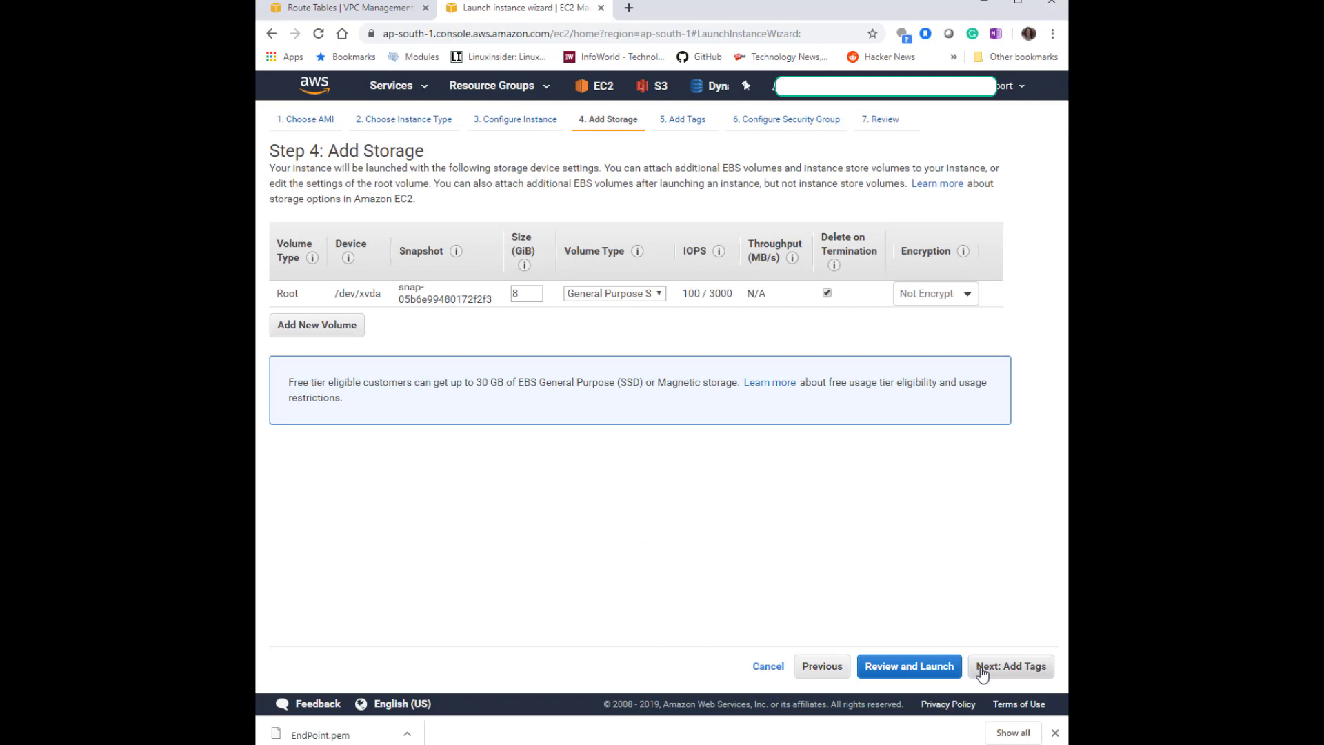
left_click(982, 670)
left_click(294, 369)
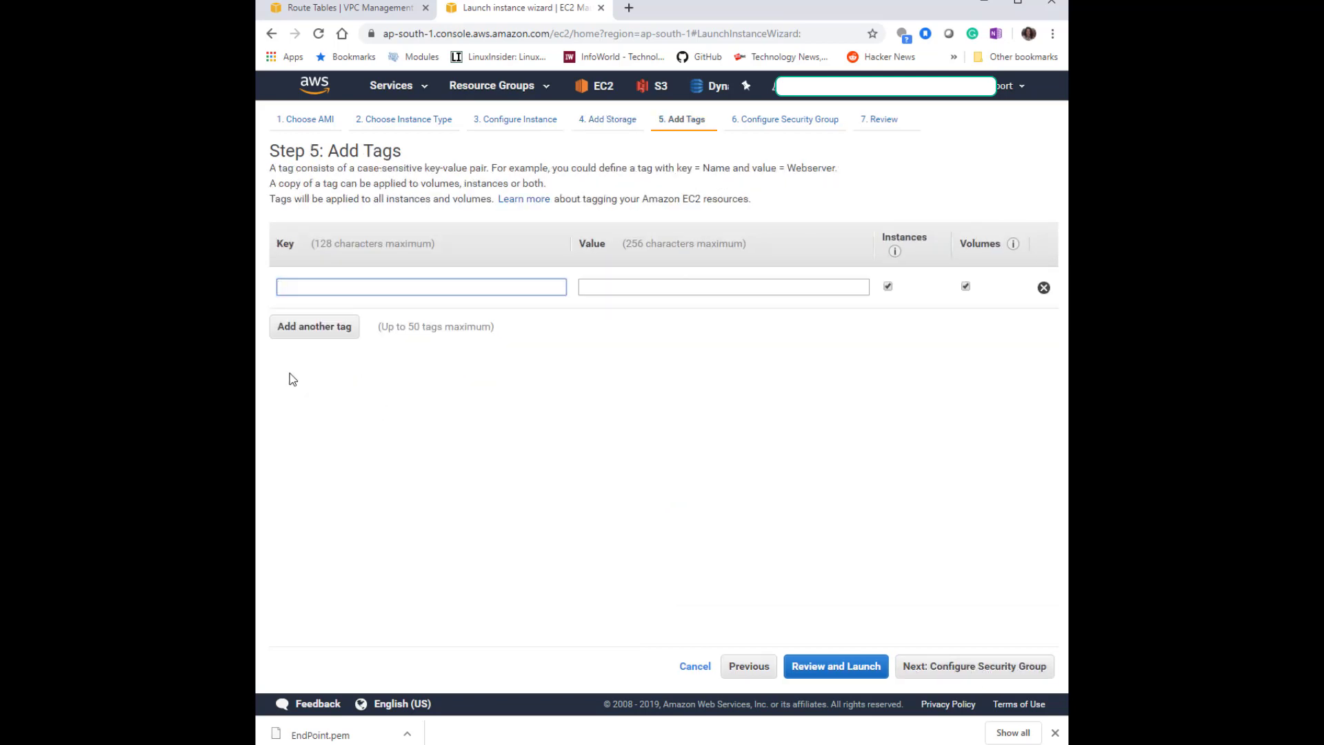
type("use")
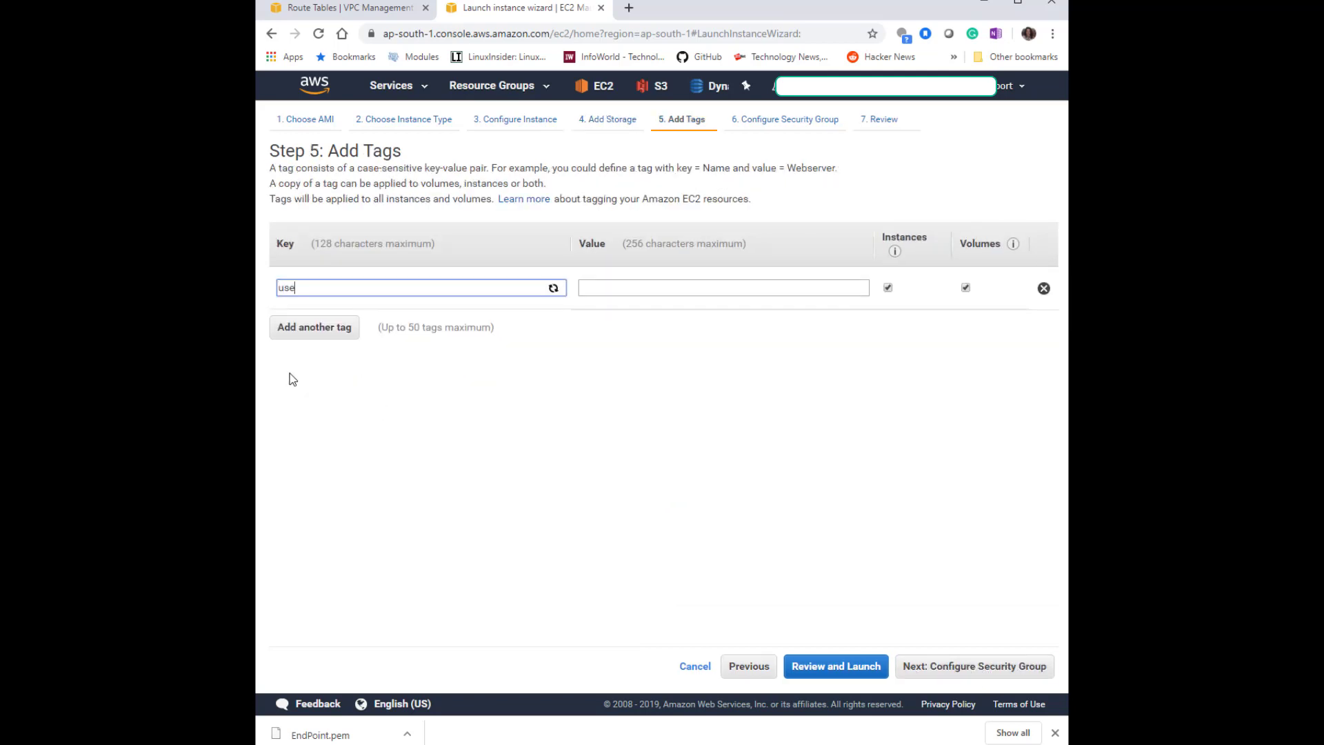
left_click(631, 286)
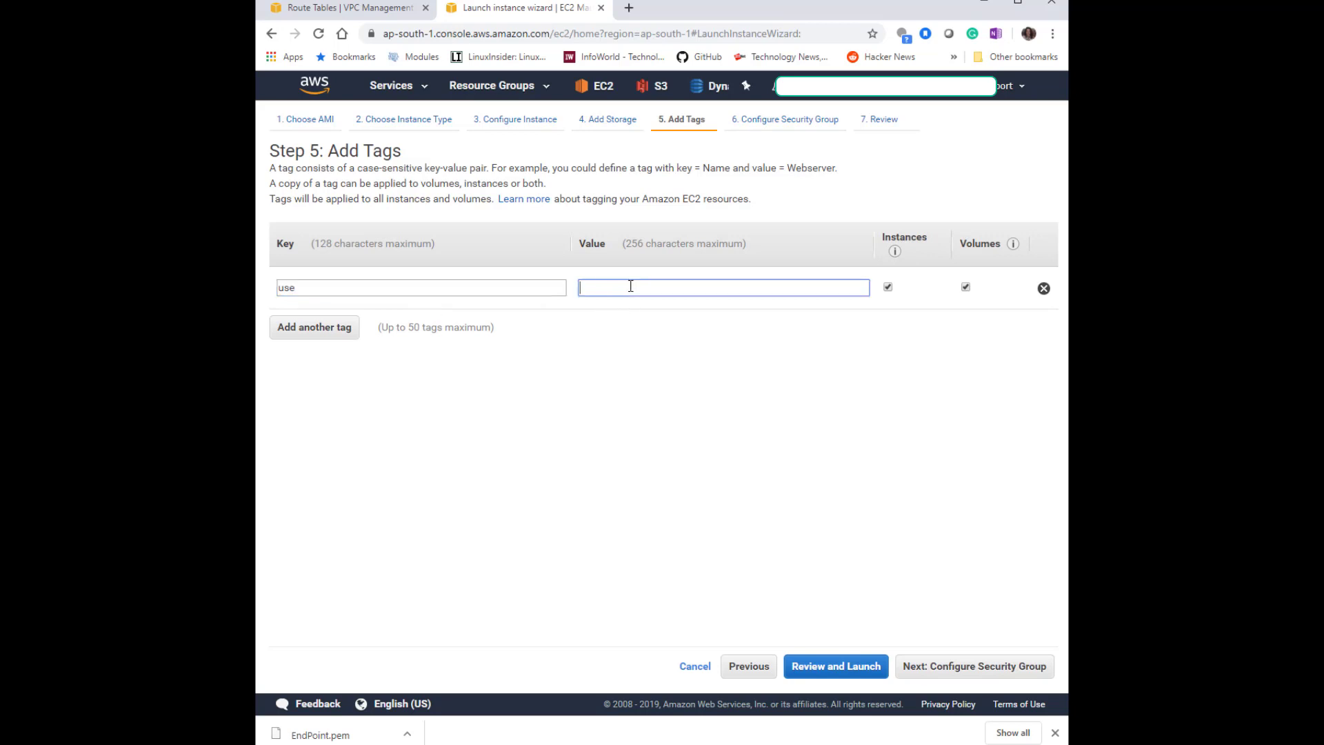
double_click(305, 286)
type("ser")
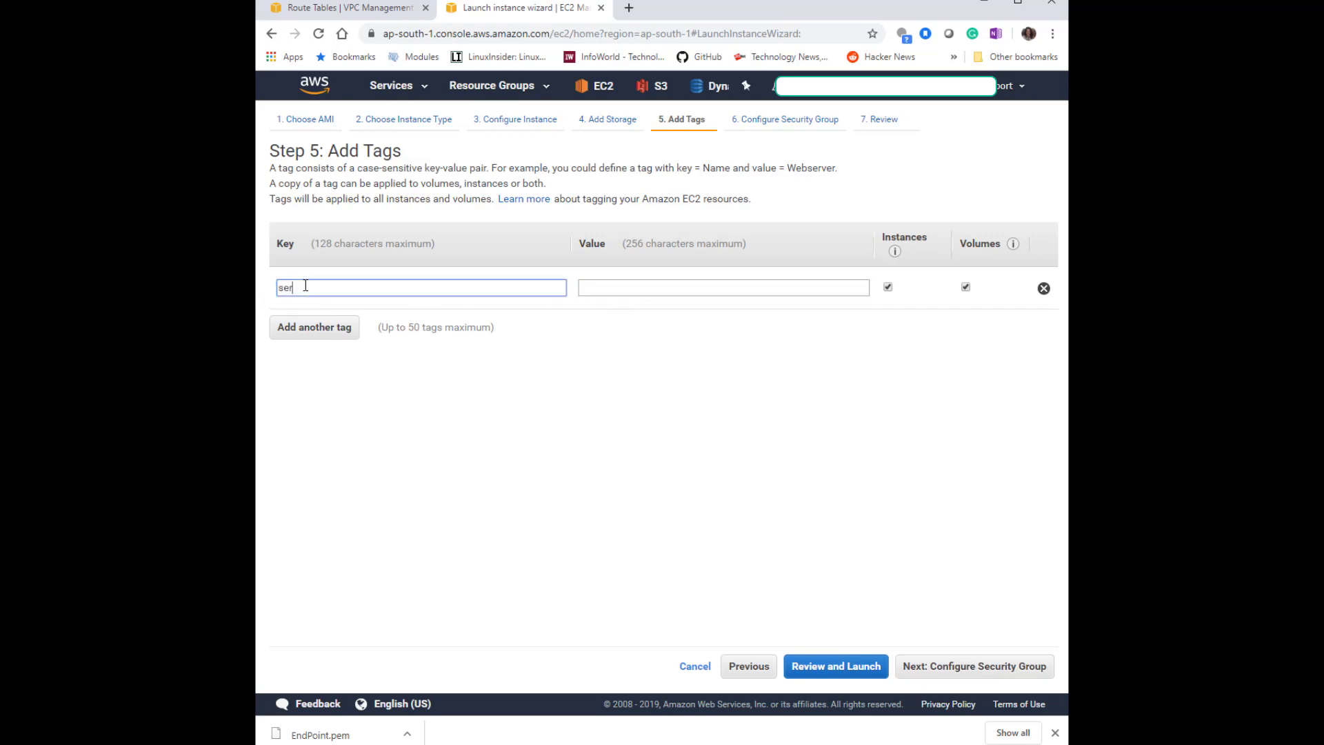
type("vice")
left_click(627, 290)
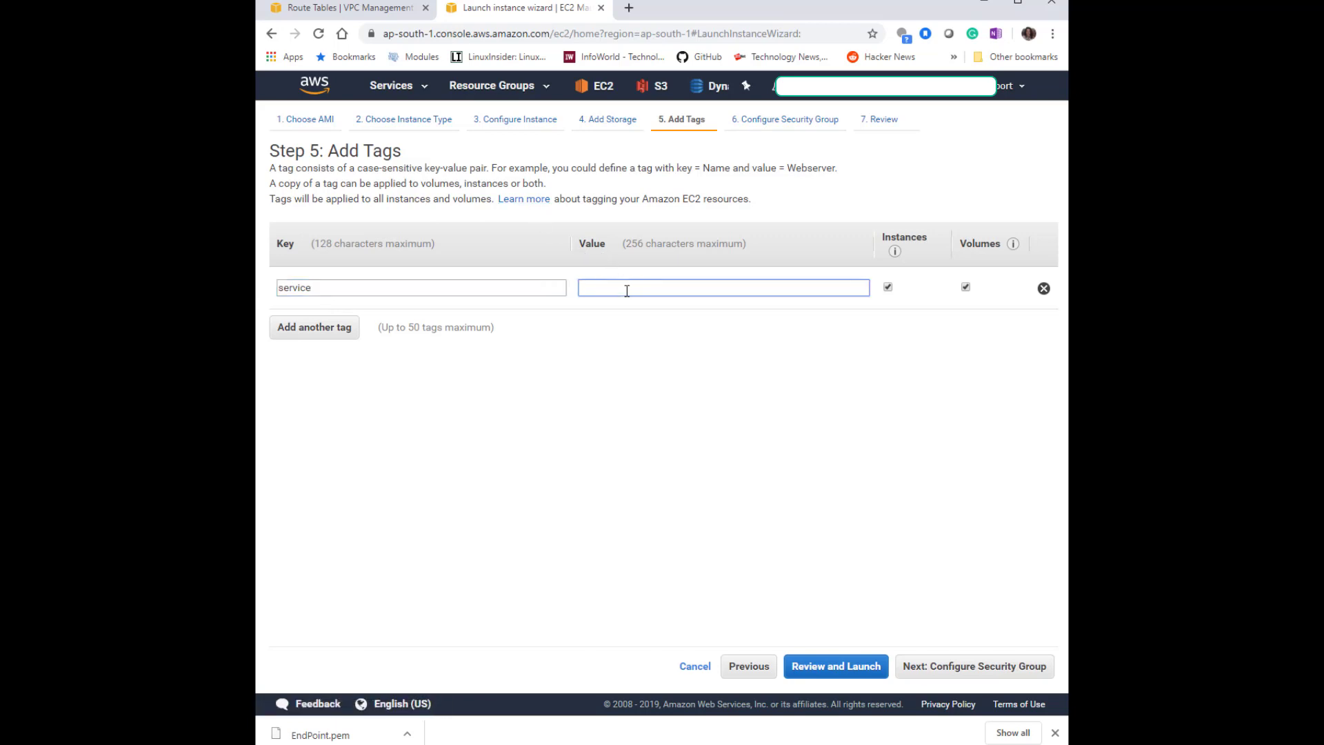
type("openswan")
Add a second tag with key location and value onprim-mumbai.
left_click(334, 335)
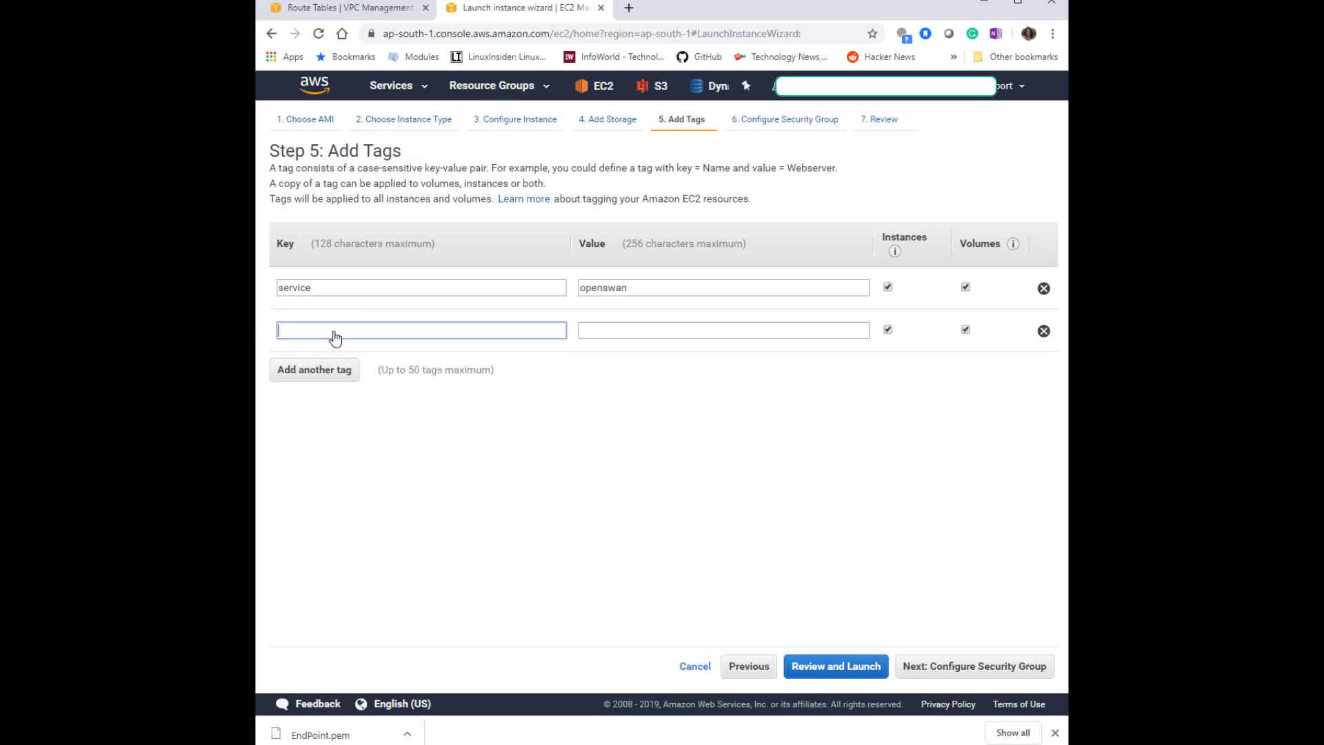
type("location")
left_click(618, 330)
type("onprim")
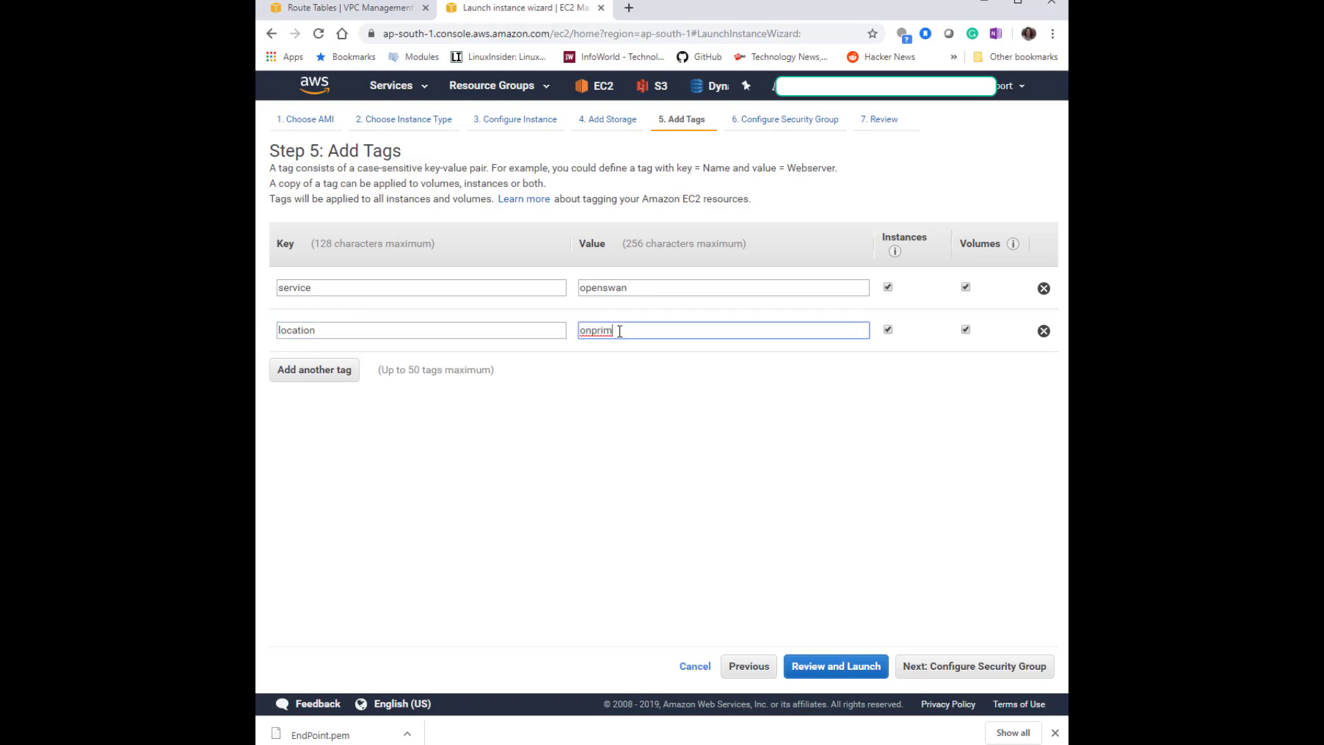
type("-mumbai")
Create a new security group named openswan with the description VPN Connection with Openswan.
left_click(950, 669)
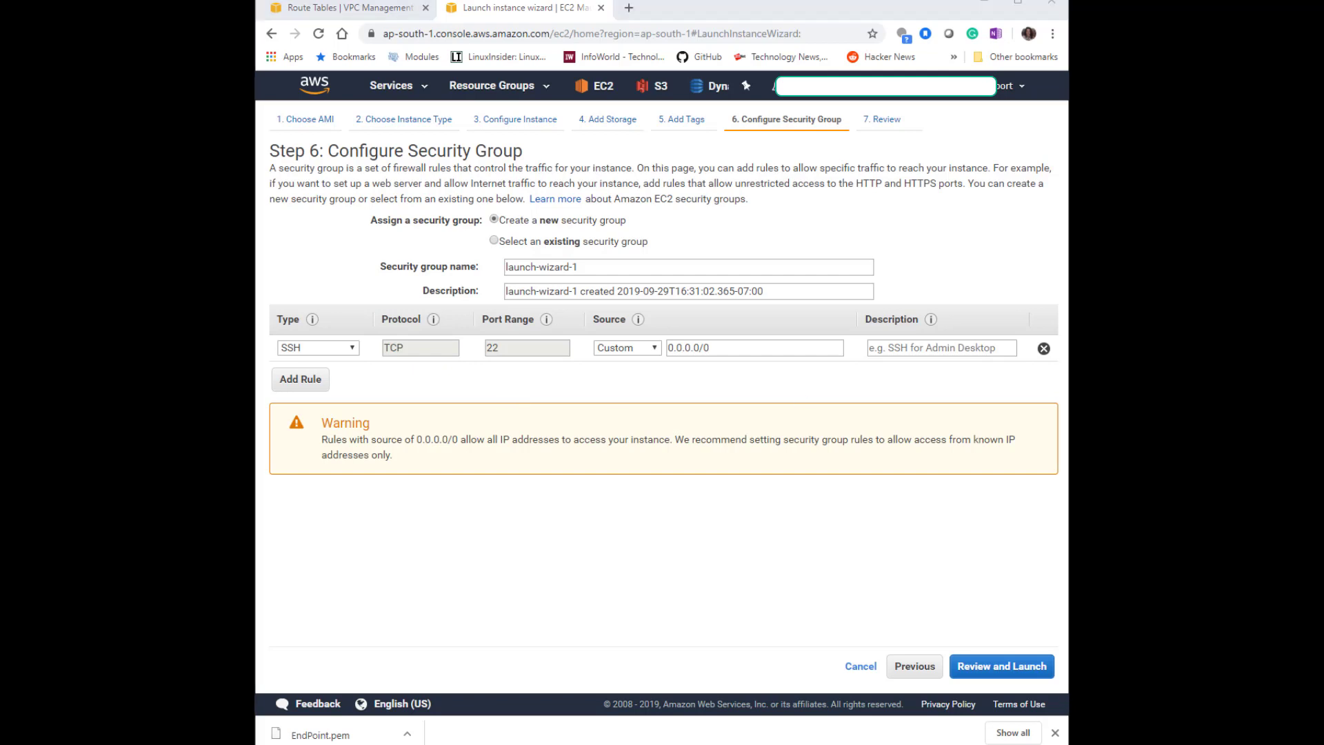
left_click(628, 242)
left_click(575, 222)
left_click_drag(567, 267, 495, 276)
key("BackSpace")
type("openswan")
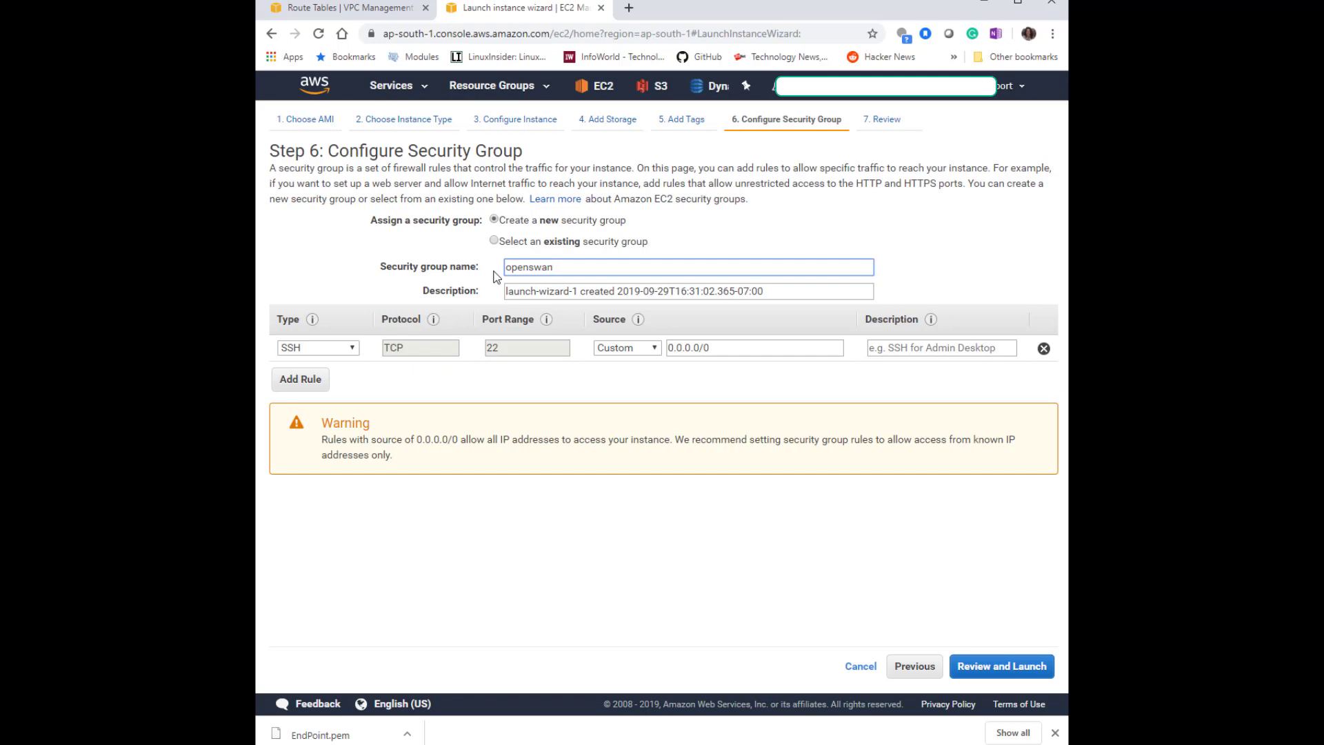
triple_click(629, 287)
key("BackSpace")
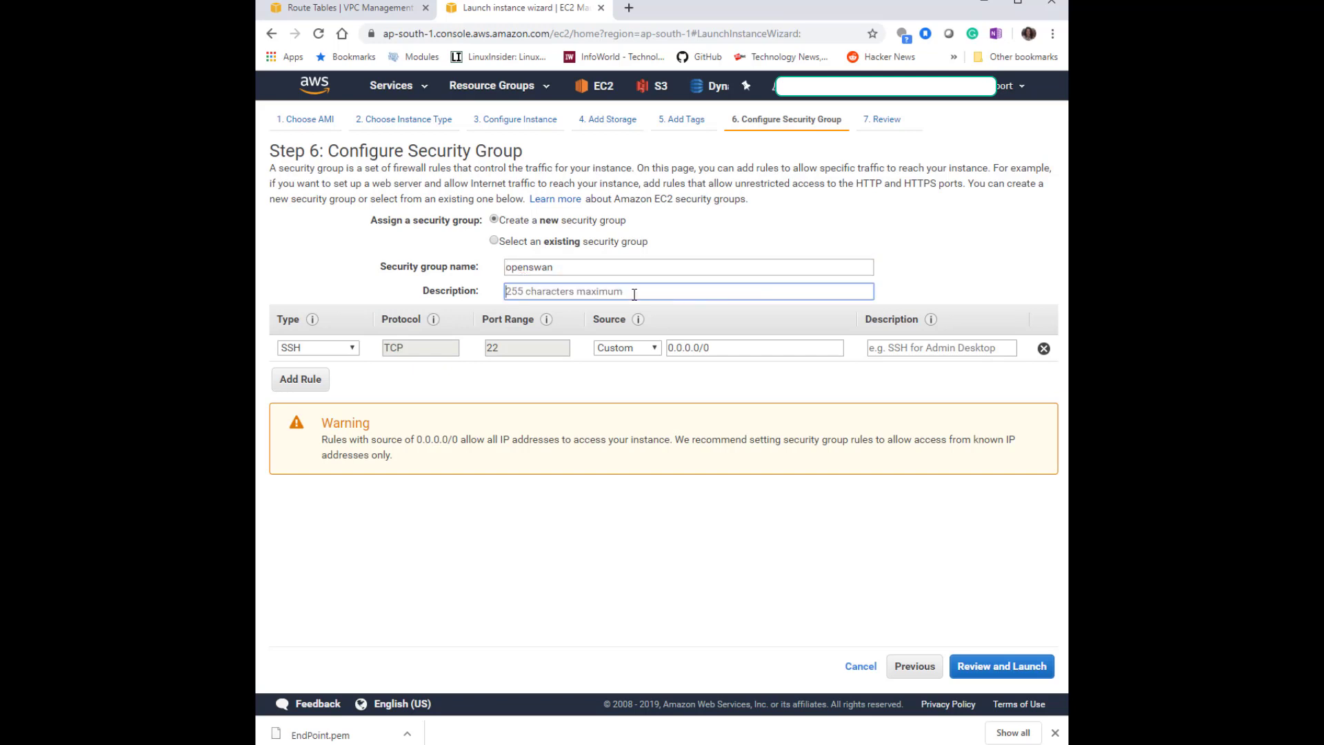
type("VPN Connection with Openswan")
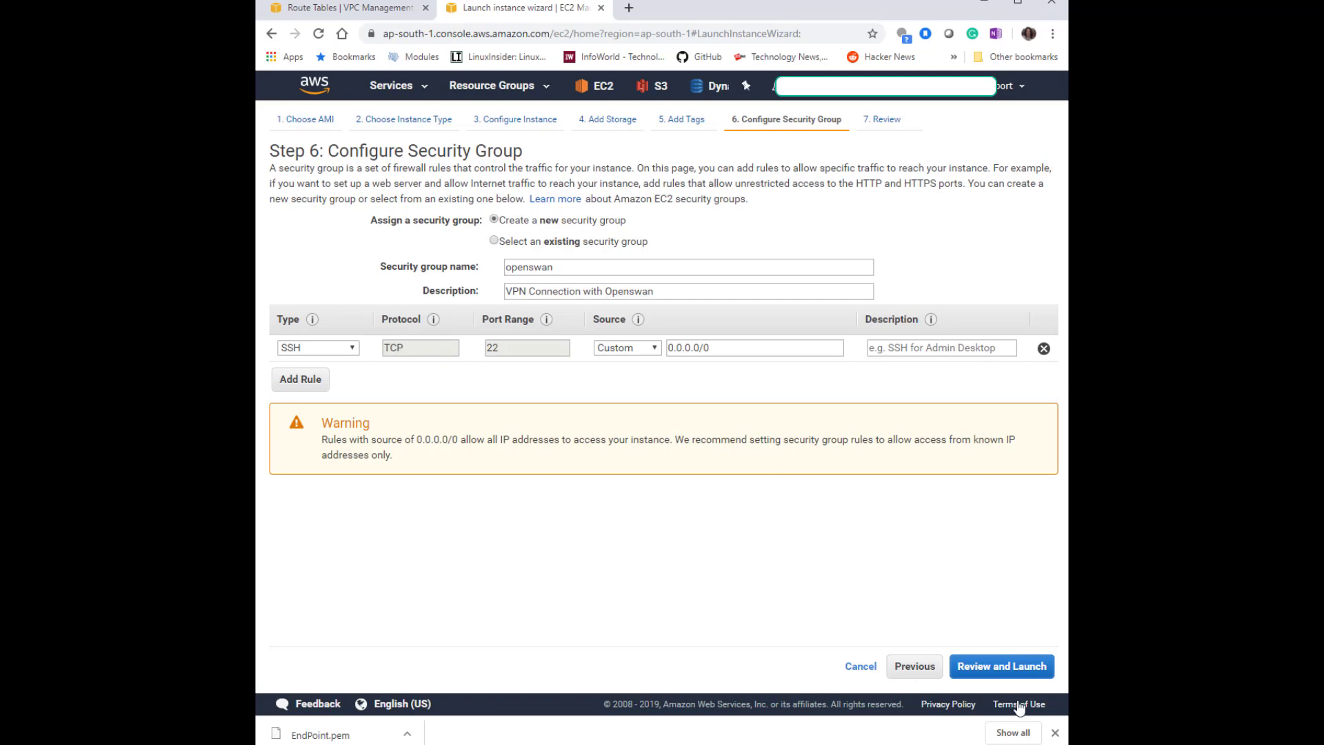
Review and launch the instance, creating and downloading a new key pair named VPNDemoMumbai.
left_click(1026, 670)
left_click(1028, 672)
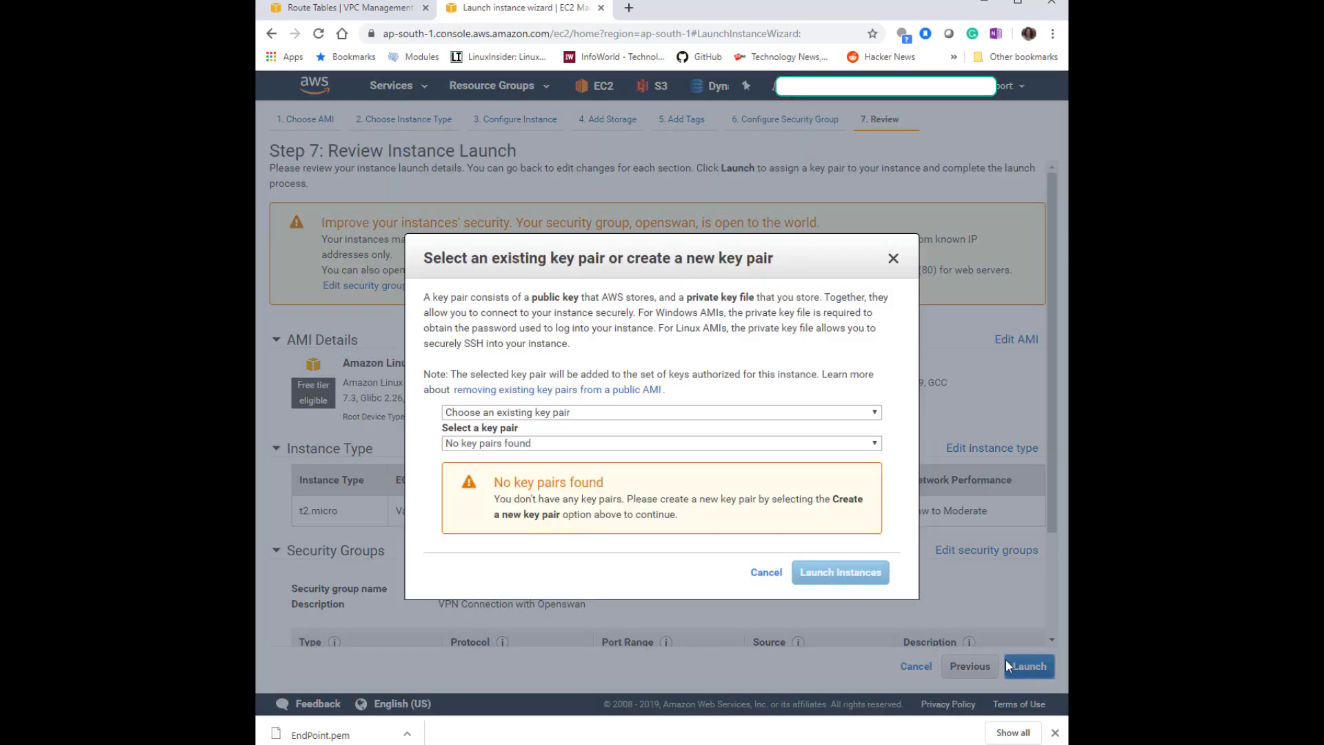
left_click(599, 413)
left_click(584, 437)
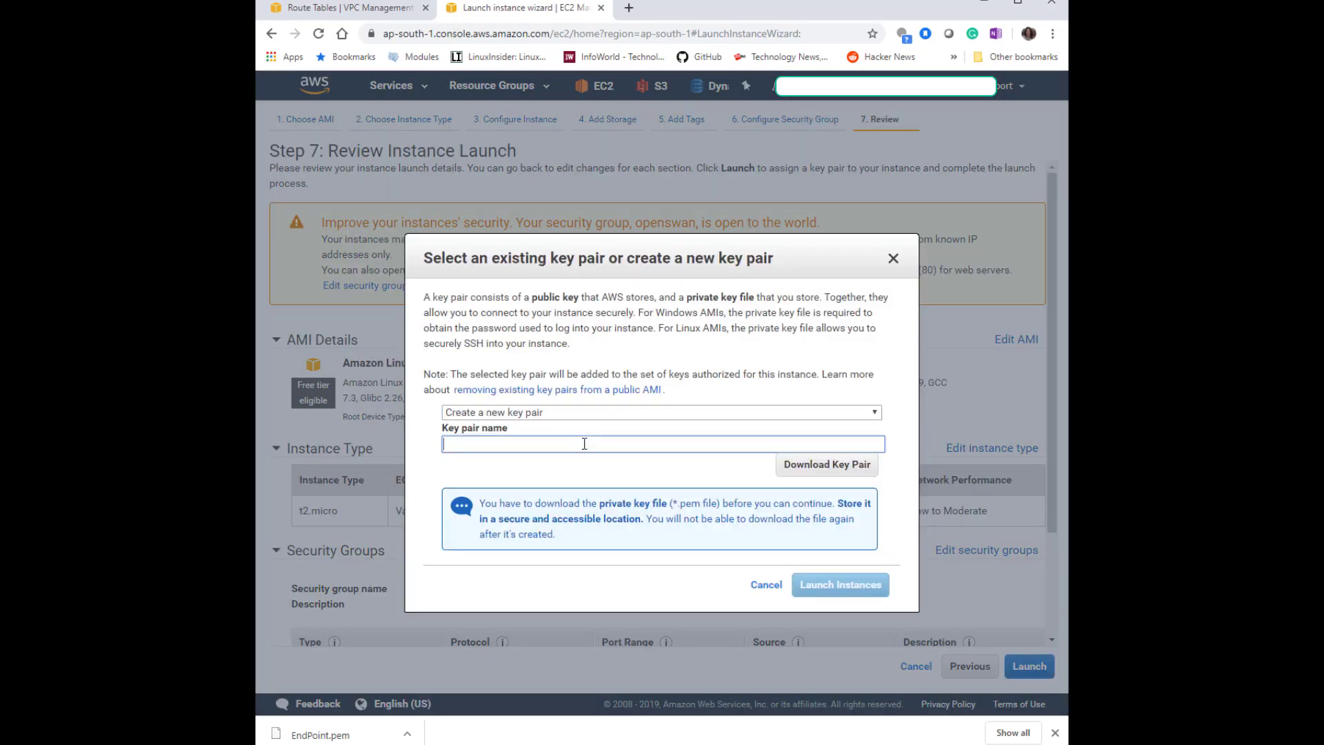
type("VPNDemoMumbai")
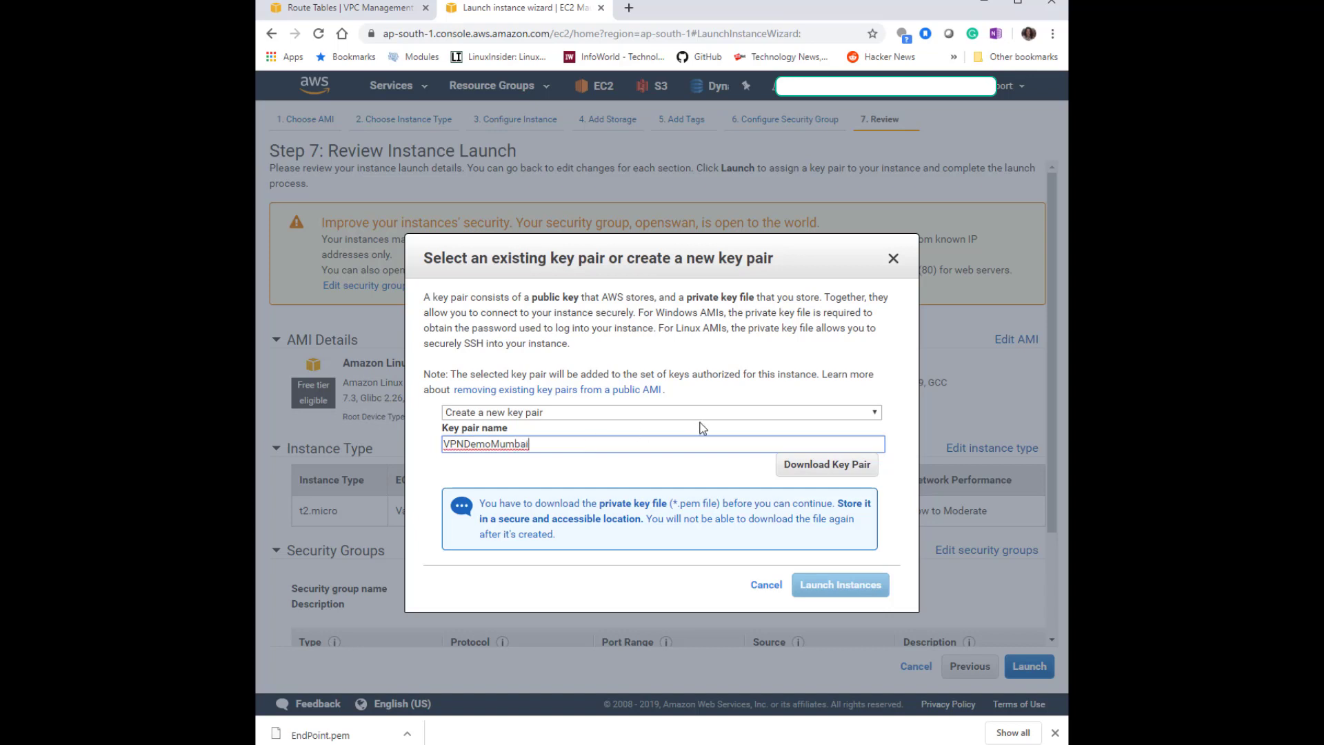
left_click(790, 464)
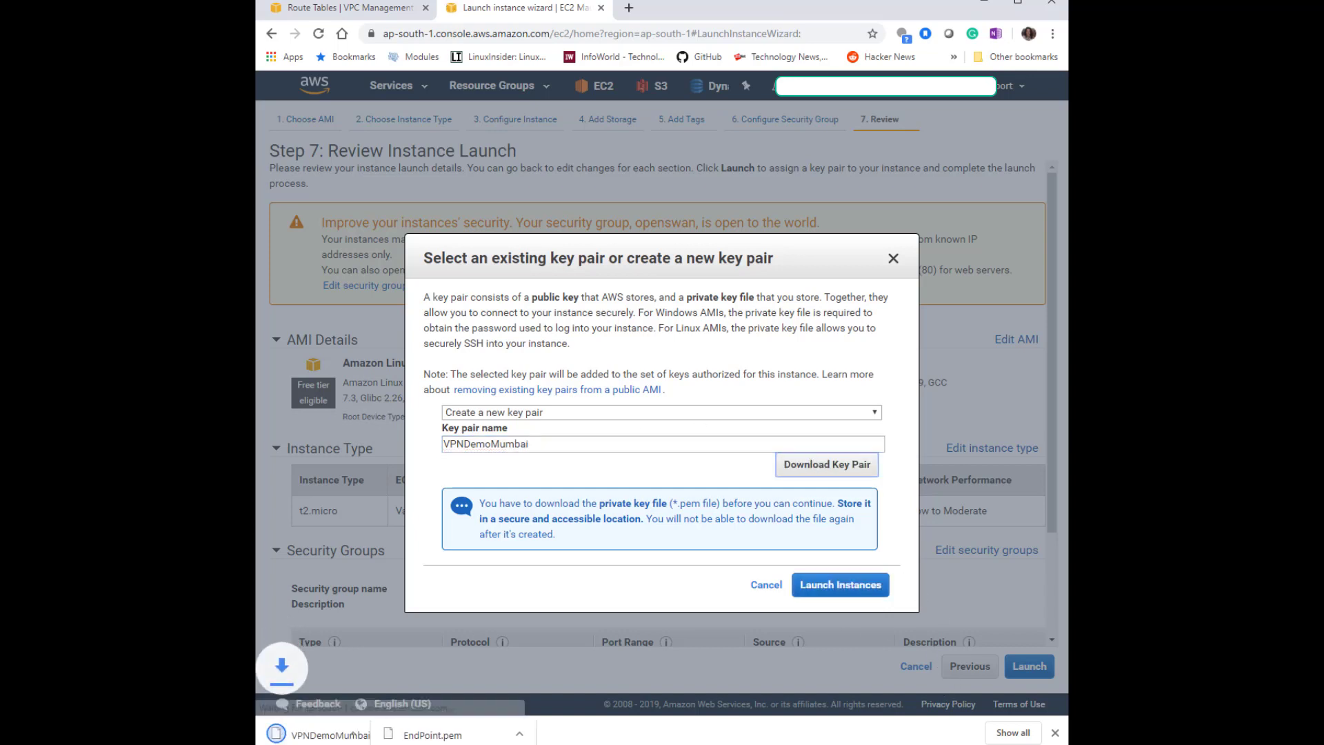
left_click(869, 593)
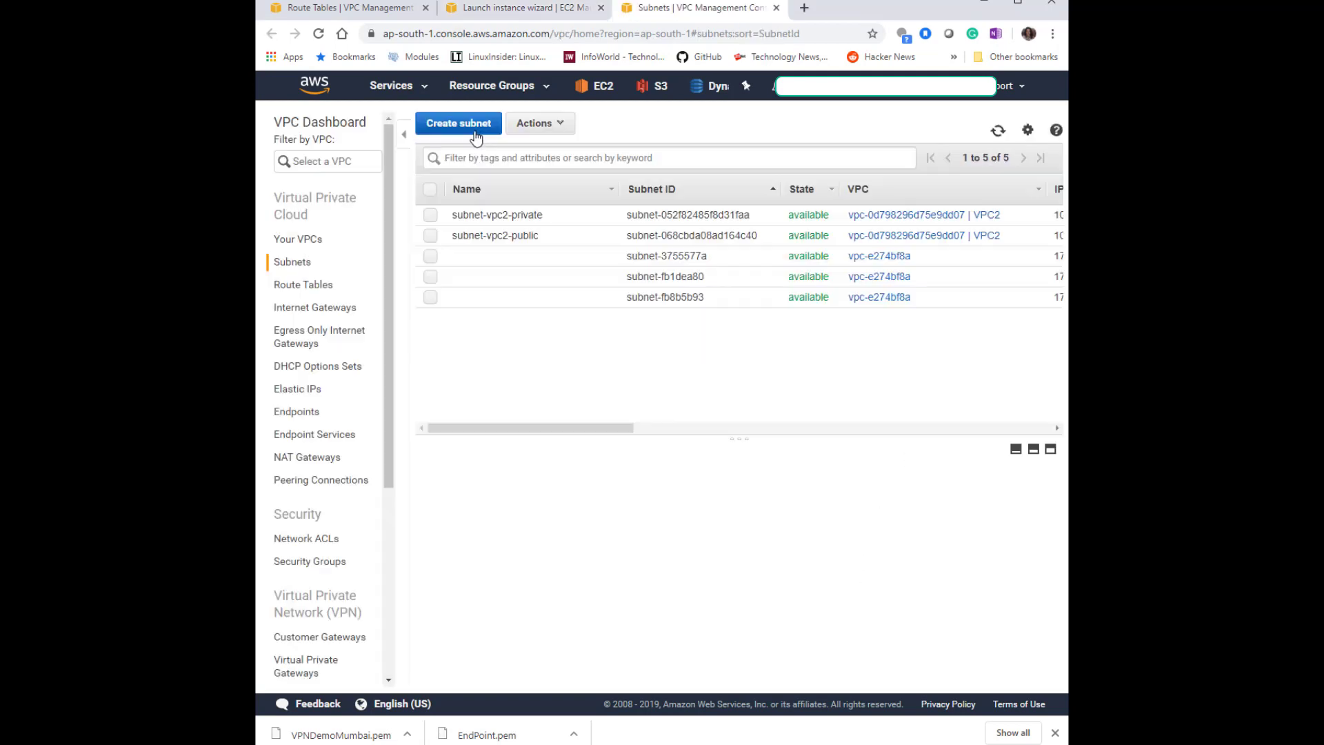
Compare the subnet names used for VPC1 in the other region's Subnets list.
left_click(475, 131)
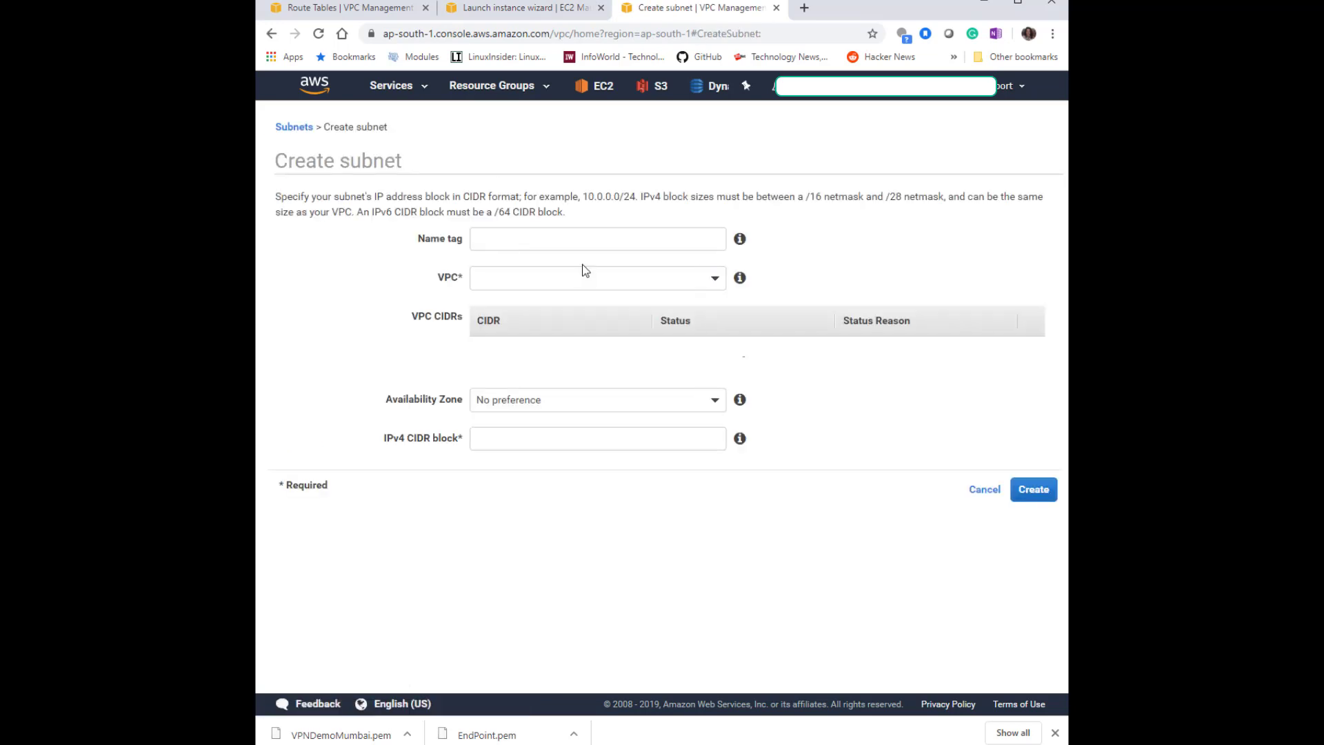
left_click(530, 11)
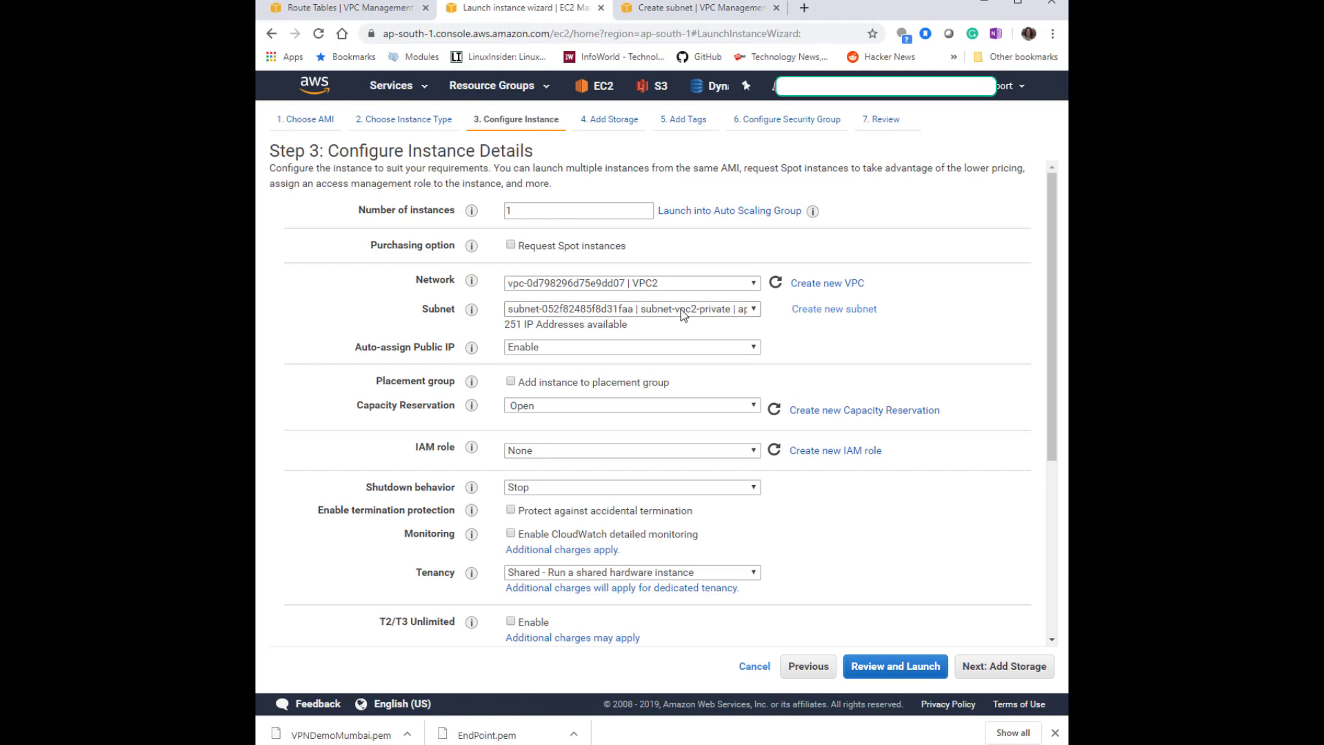
left_click(645, 9)
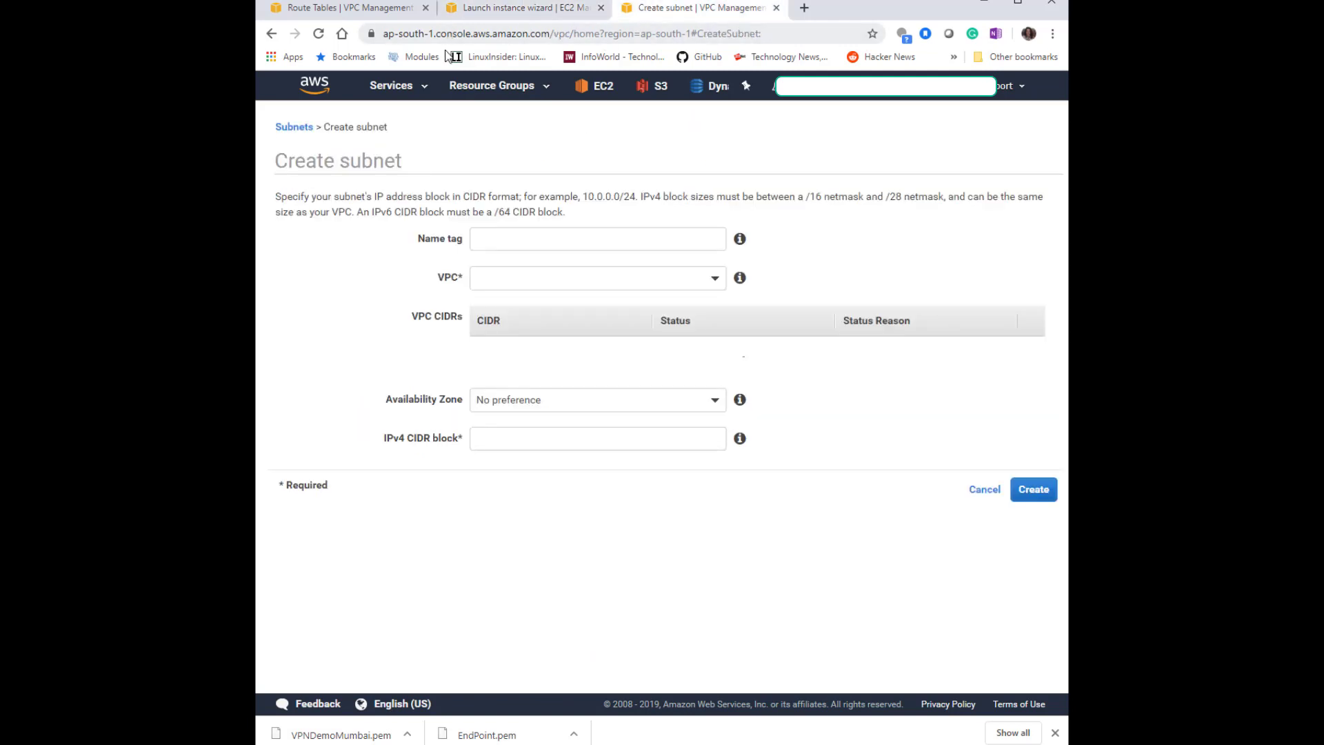
right_click(319, 84)
left_click(372, 98)
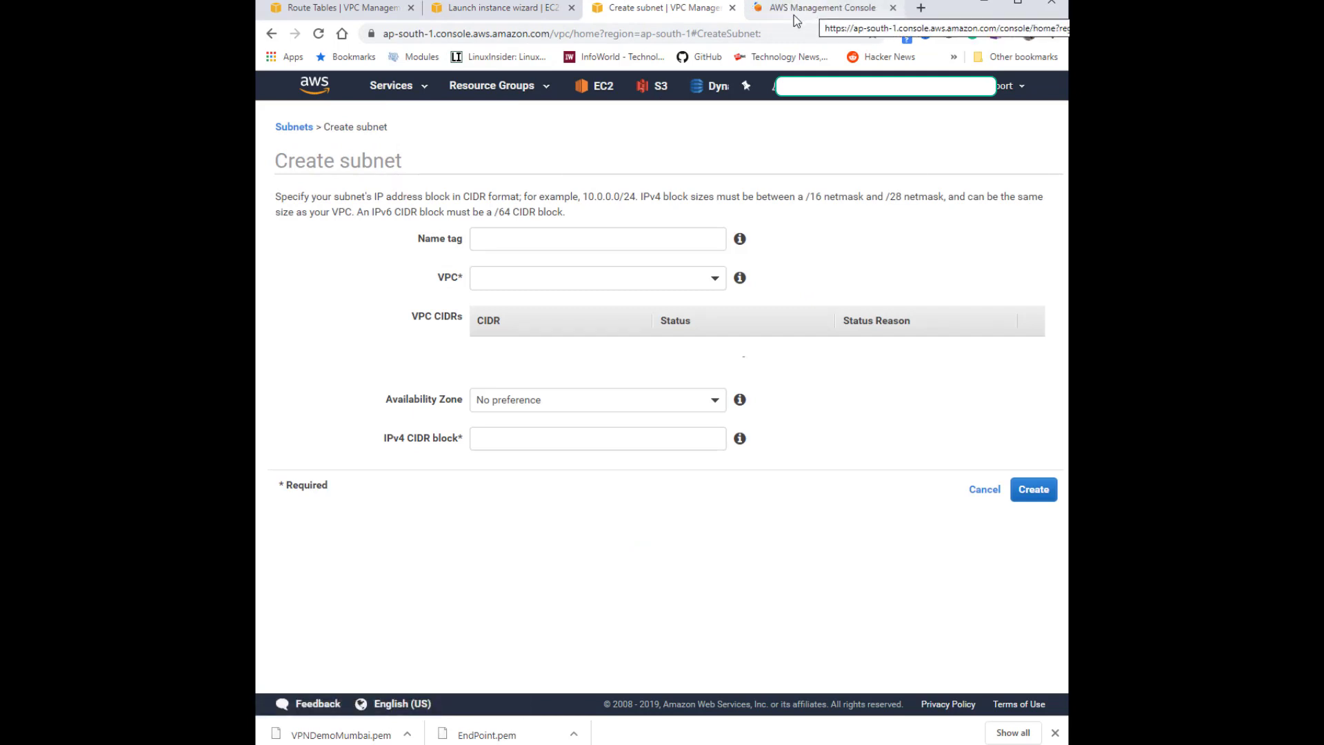
left_click(337, 15)
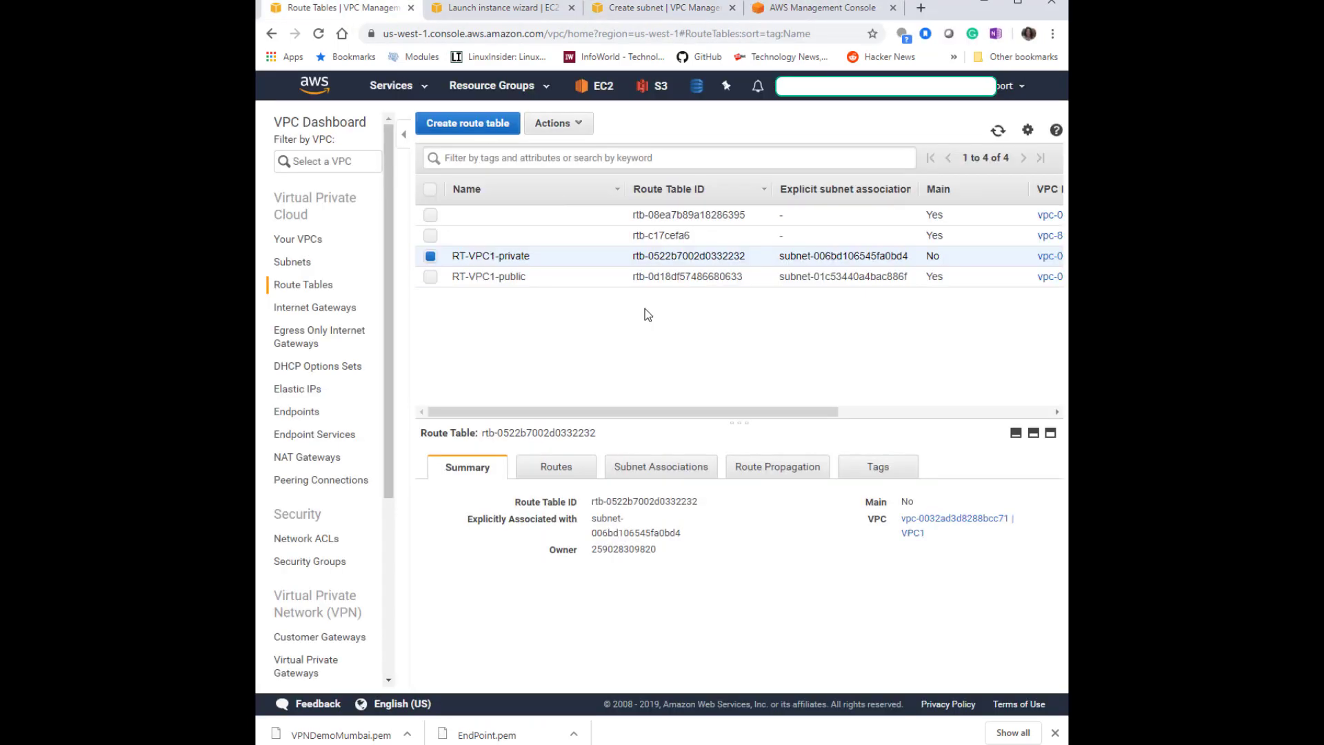
left_click(294, 262)
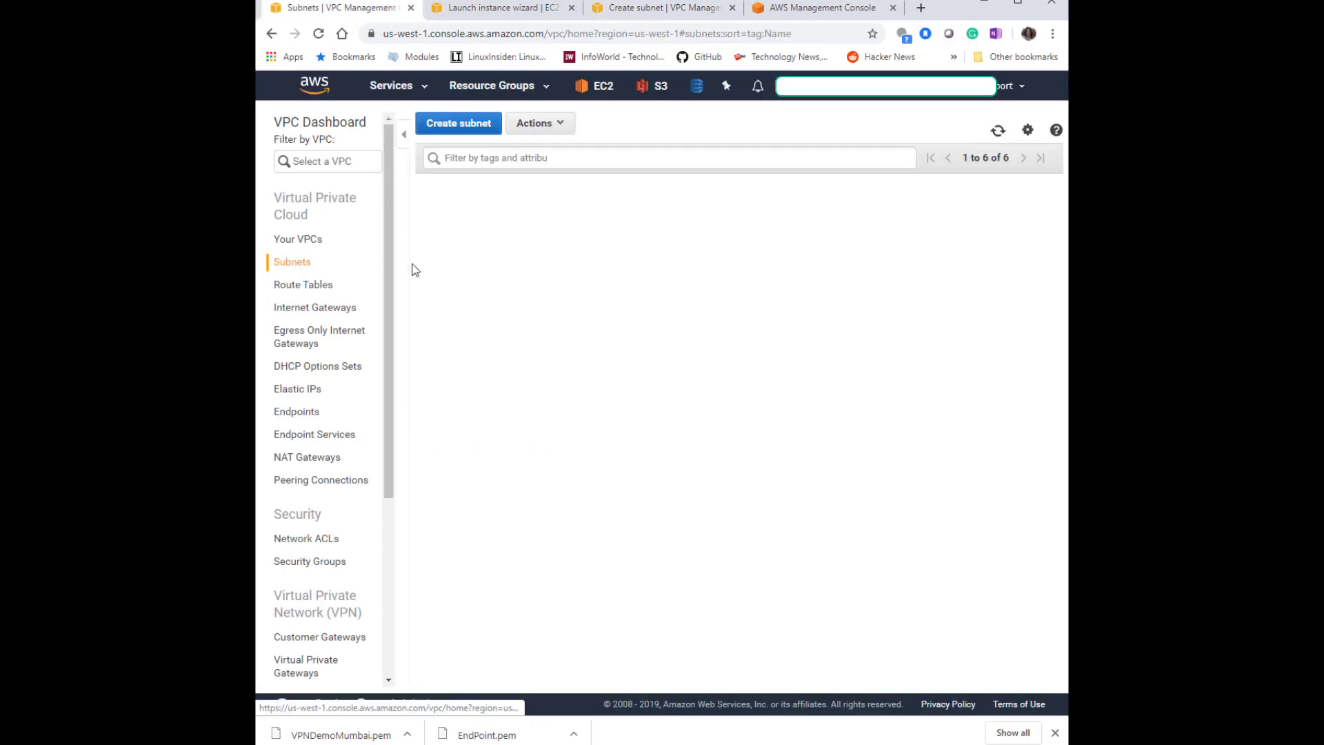
left_click(579, 318)
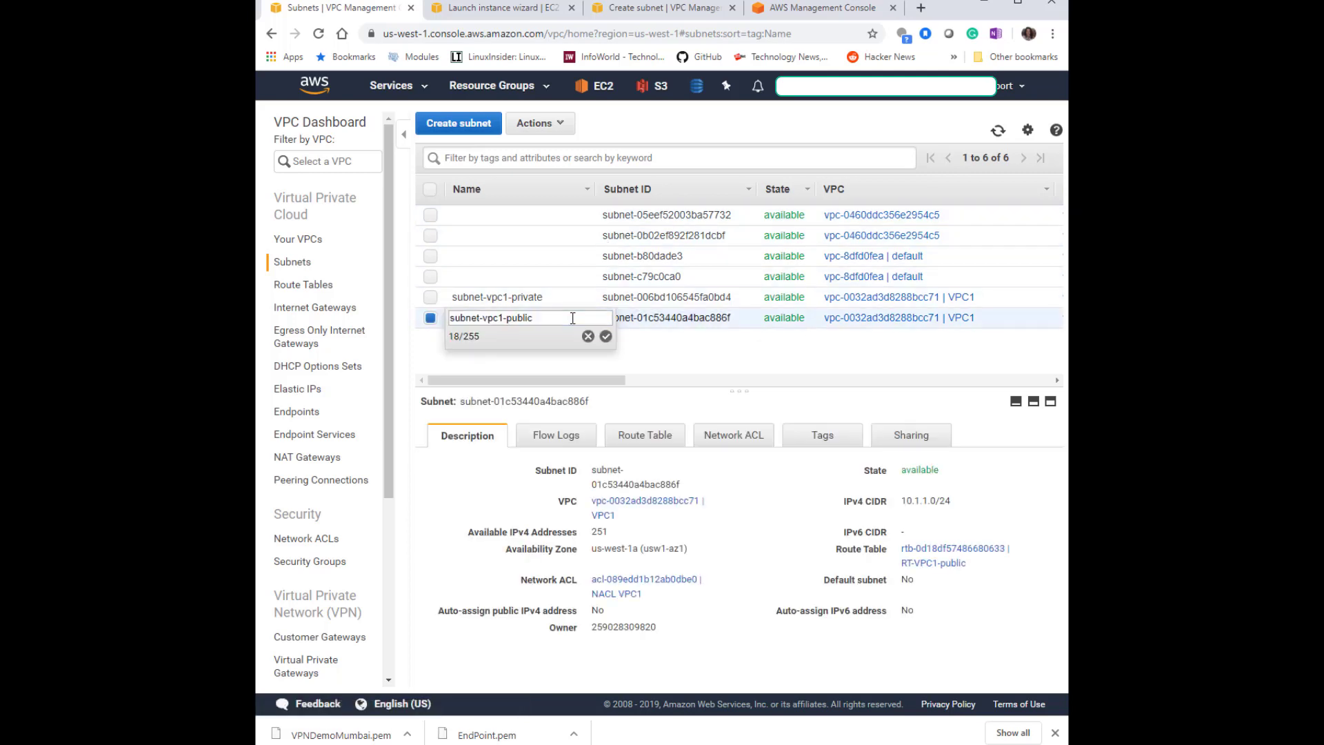
left_click_drag(561, 318, 409, 326)
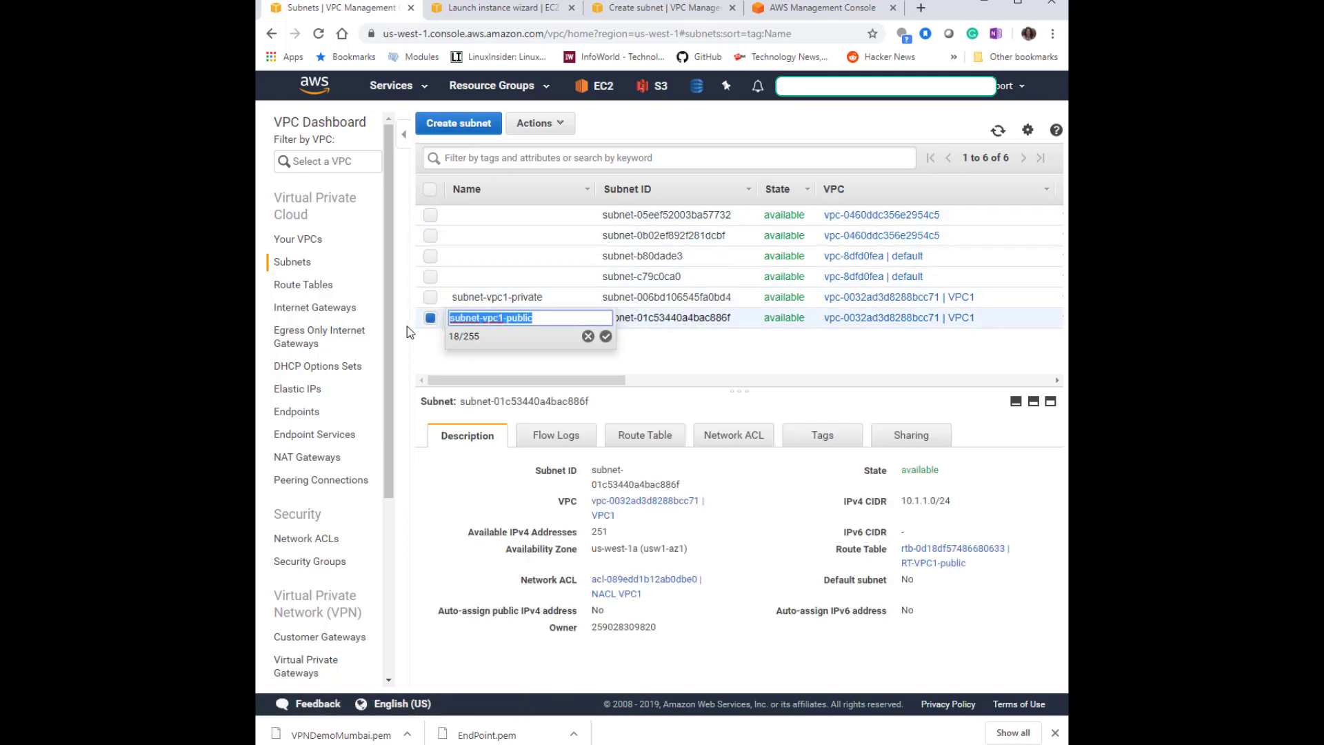
left_click(405, 326)
left_click_drag(648, 0, 649, 7)
left_click(640, 21)
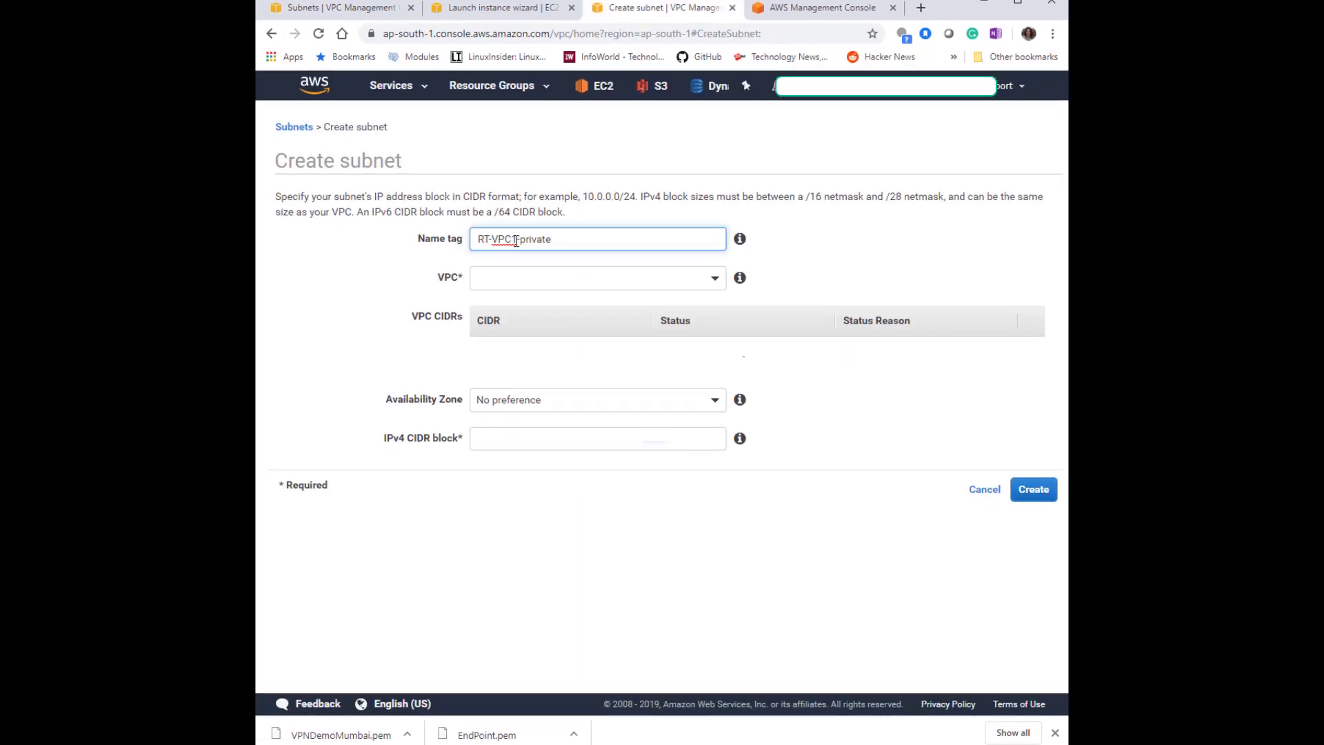
Start a new subnet named RT-VPC2-public2 and assign it to VPC2 (vpc-0d798296d75e9dd07).
left_click_drag(516, 241, 625, 242)
type("2-publi")
left_click(633, 278)
left_click(619, 348)
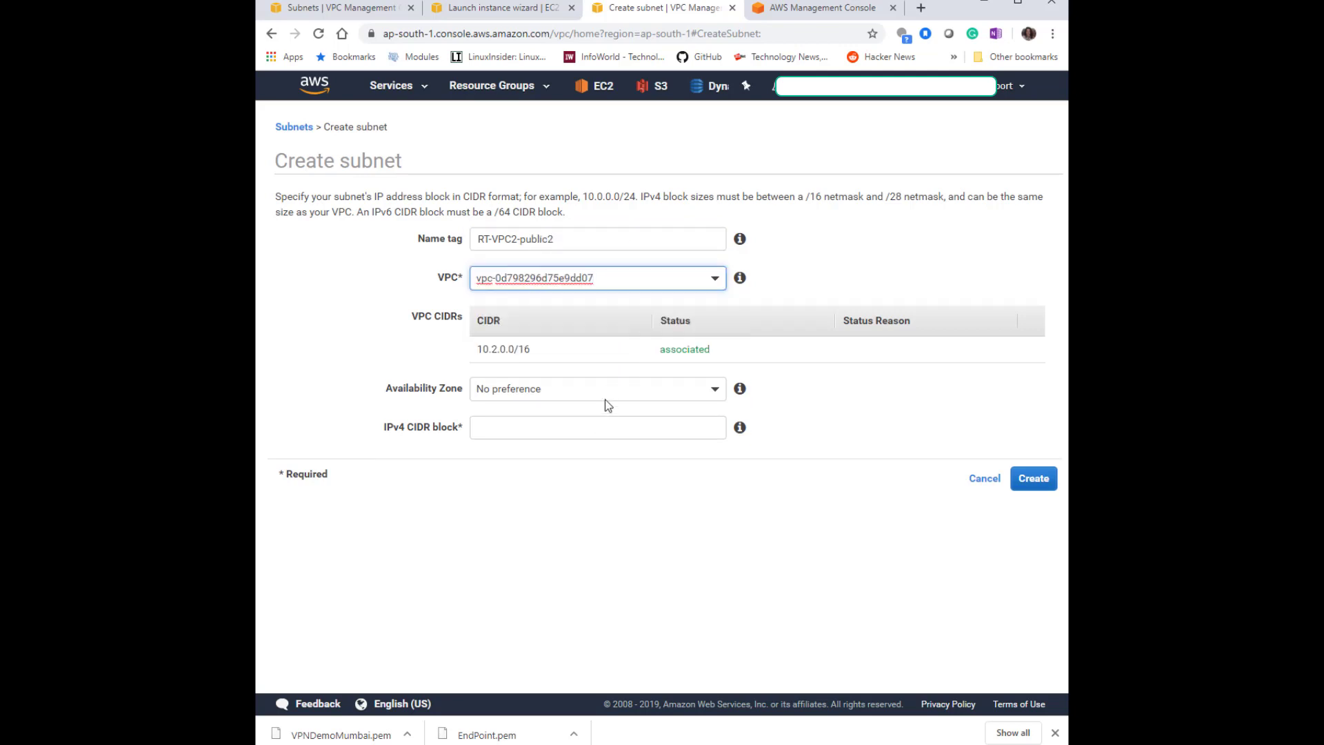
Set the new subnet's availability zone to ap-south-1a.
left_click(606, 392)
left_click(946, 399)
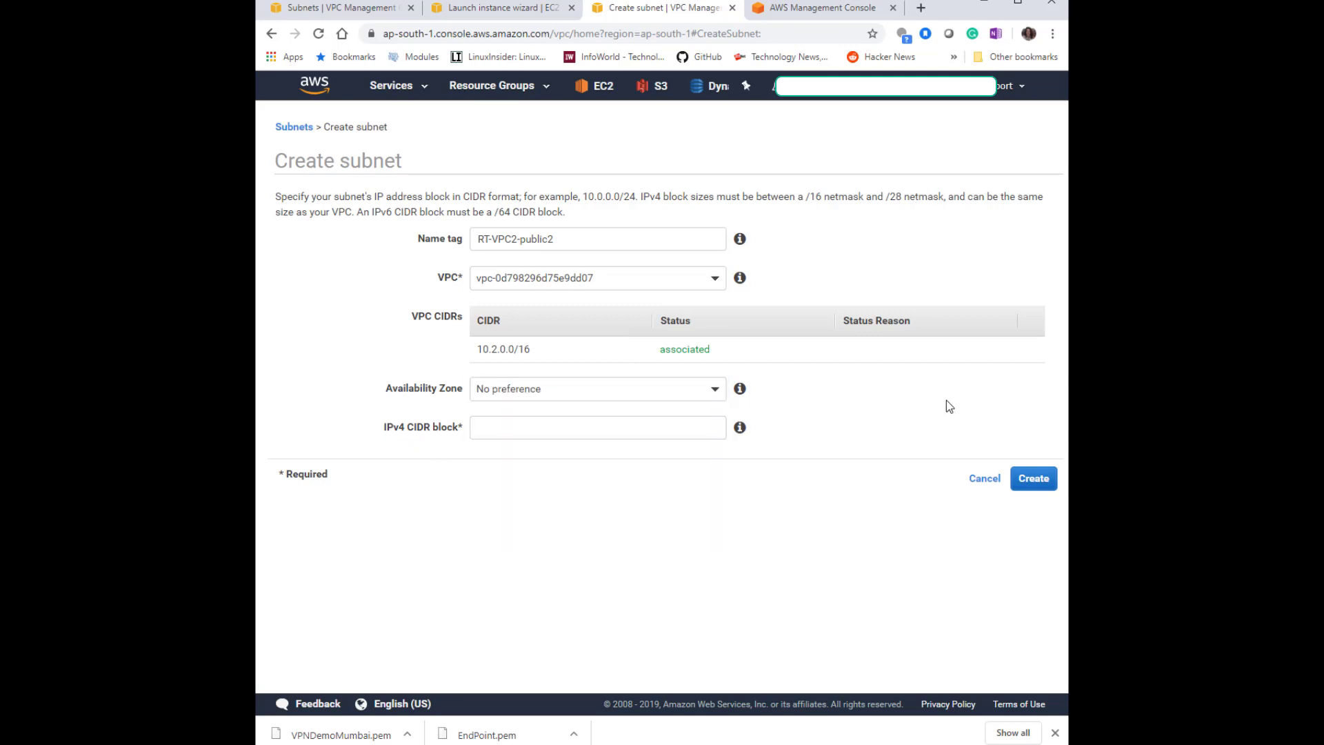
left_click(716, 391)
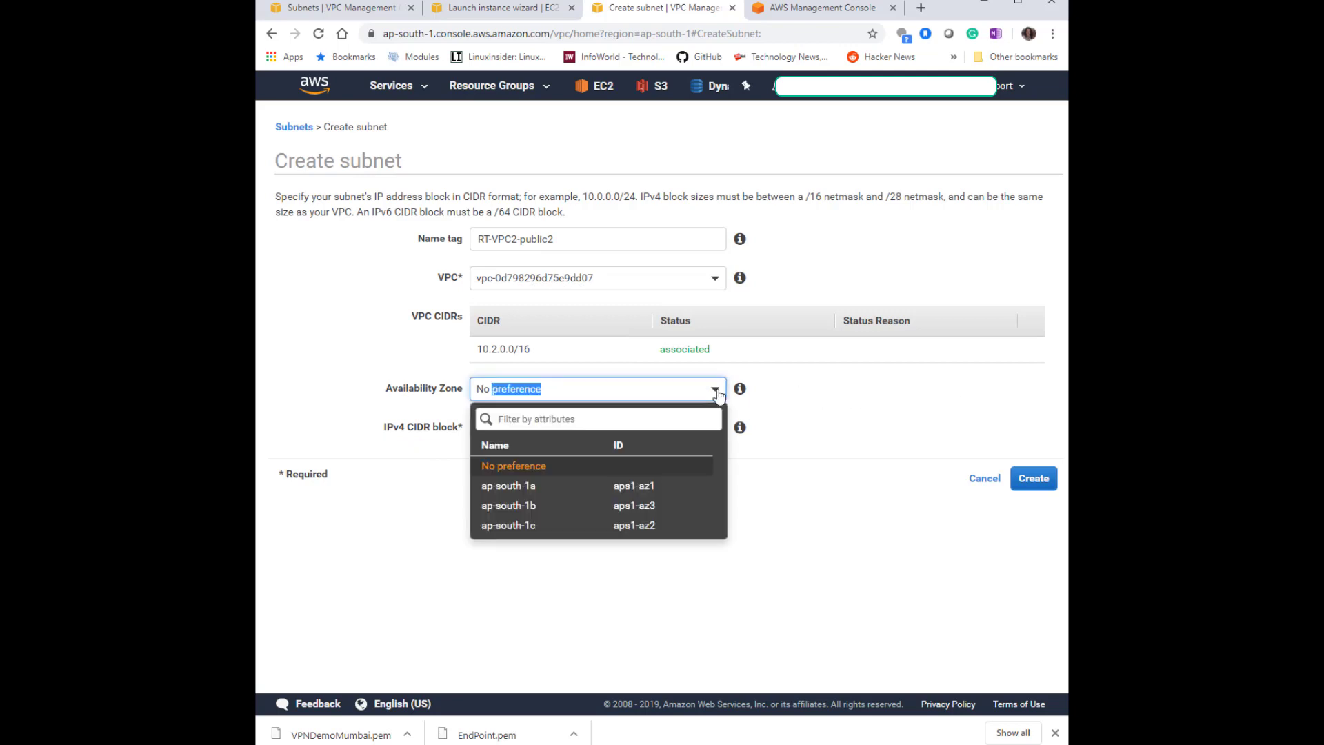
left_click(680, 513)
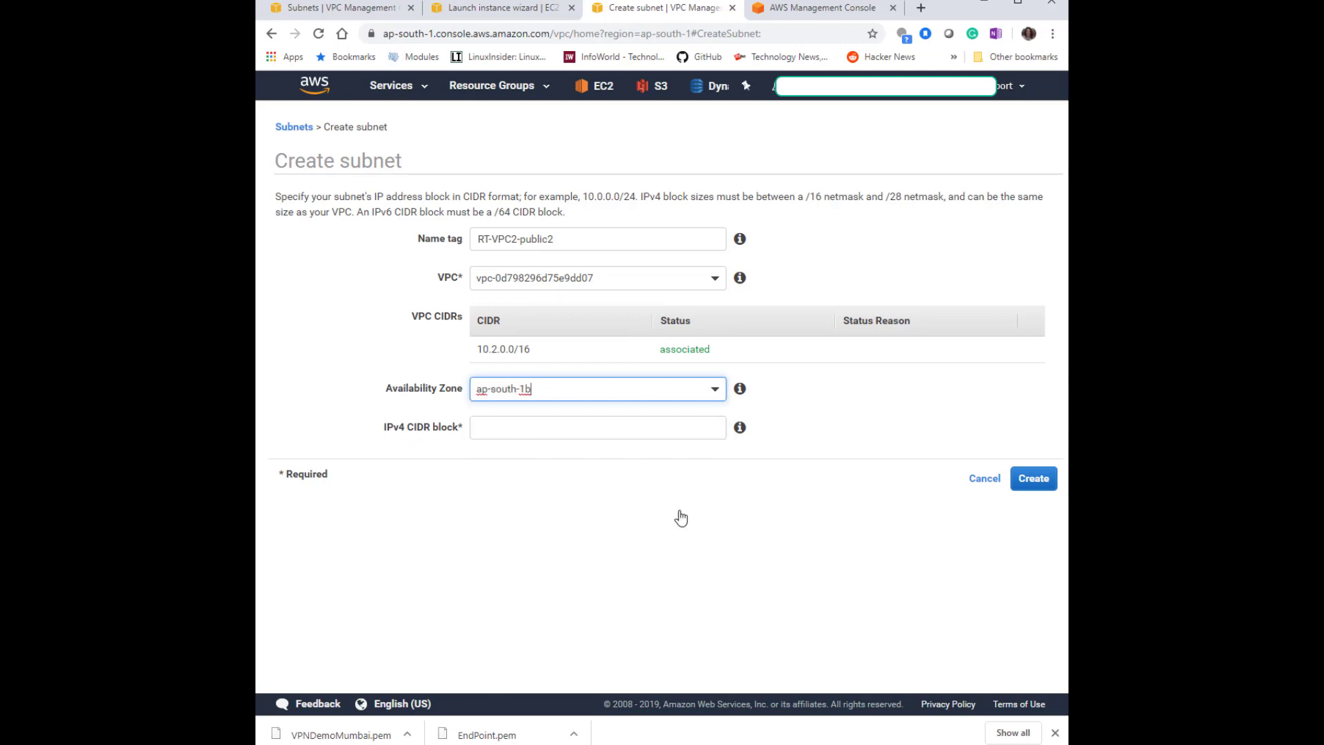
left_click(714, 393)
left_click(660, 486)
Enter the IPv4 CIDR block 10.2.3.0/24 and create the subnet.
left_click(651, 429)
type("10.2.3.0/24")
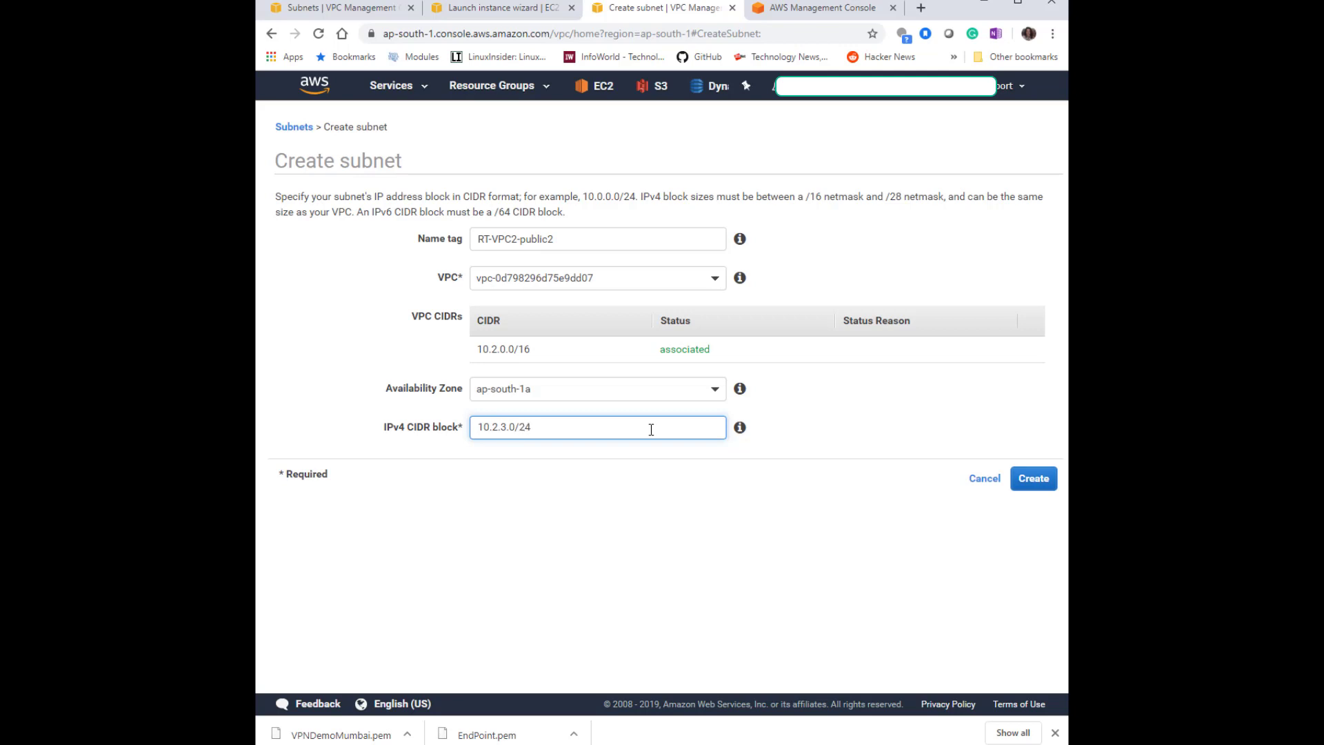
left_click(762, 573)
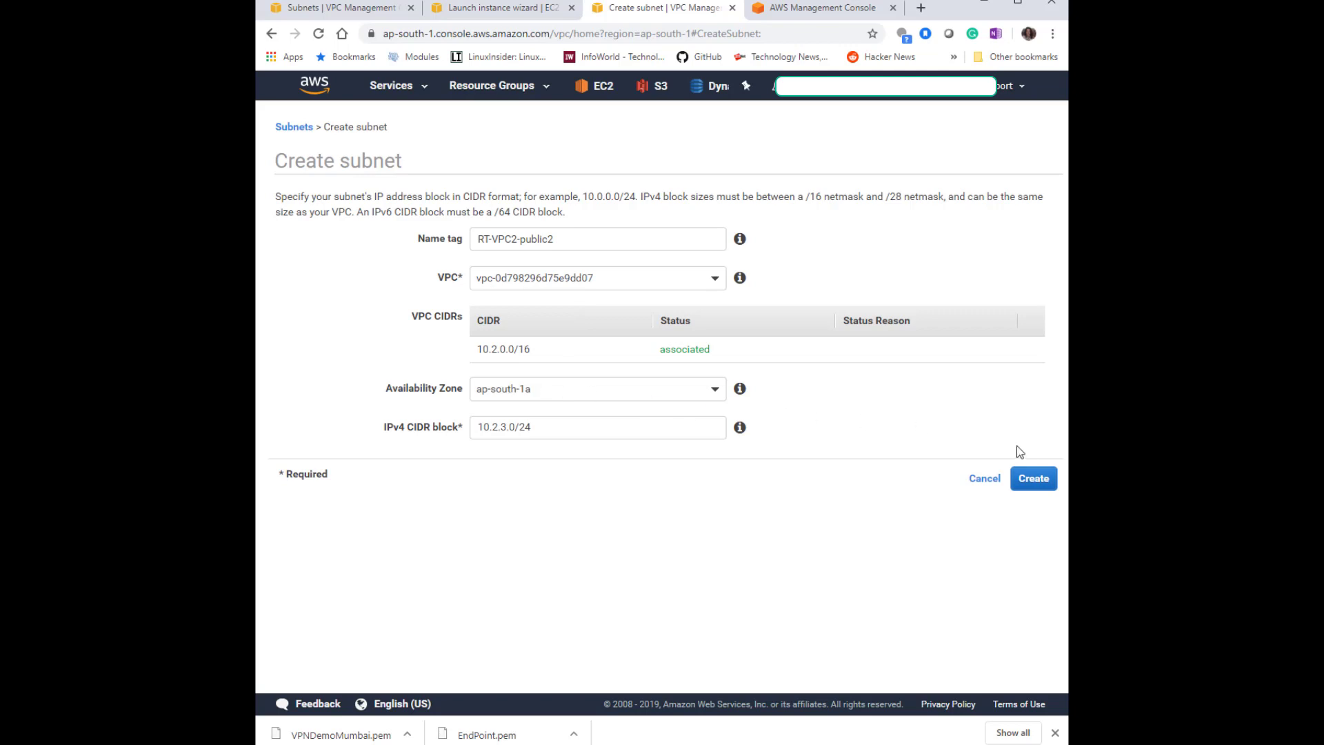
left_click(1035, 485)
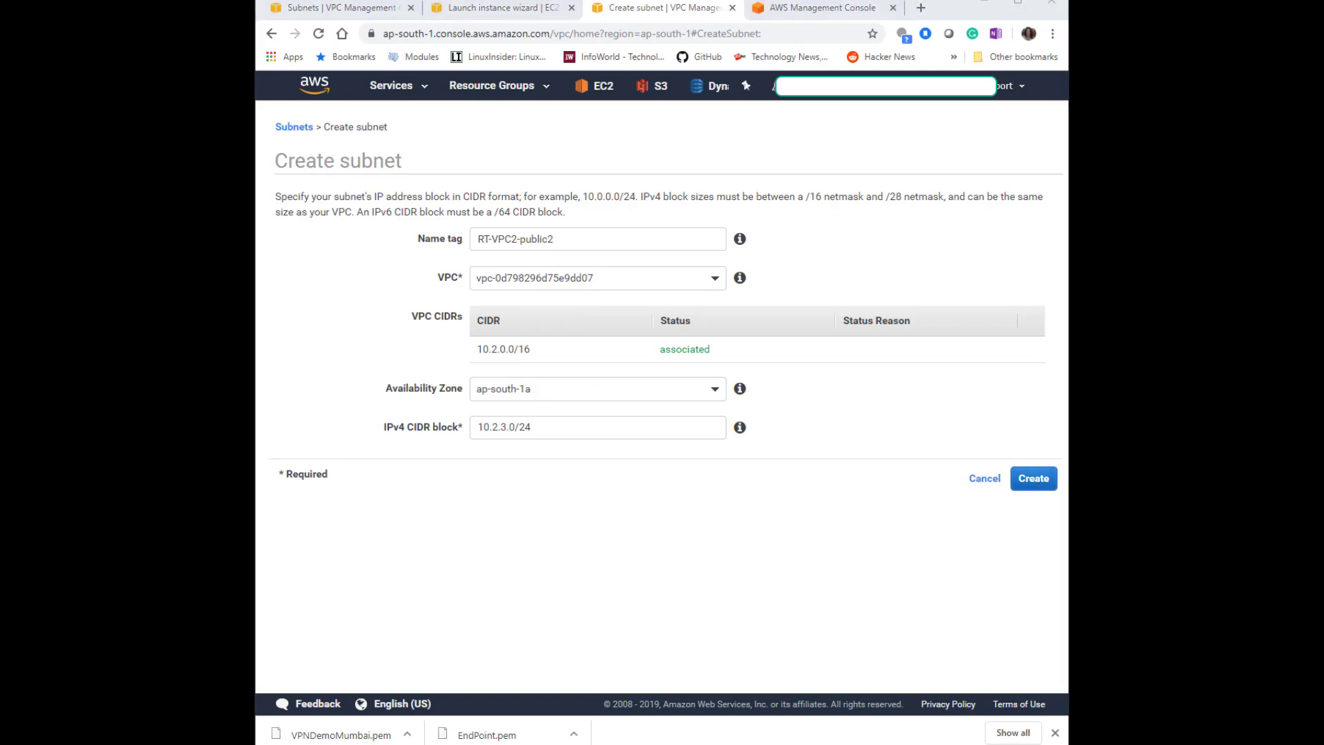
left_click(1043, 484)
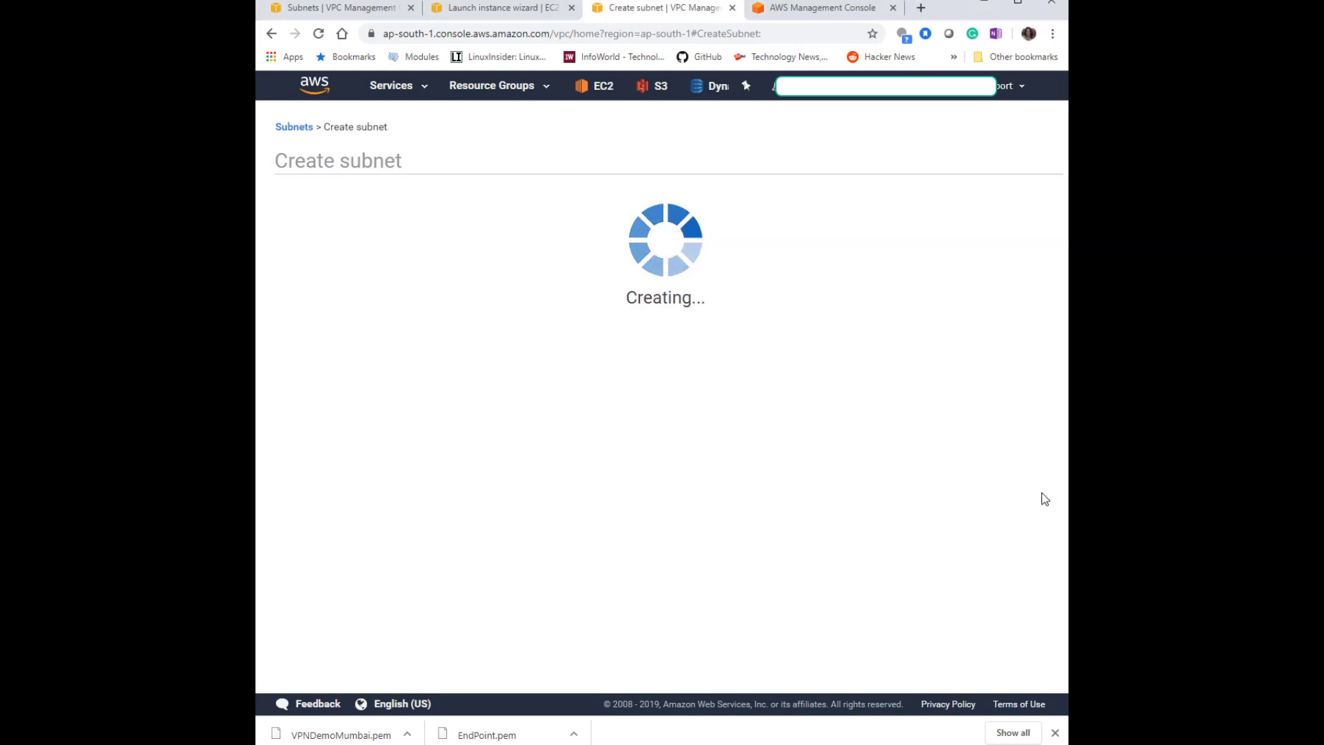
left_click(930, 294)
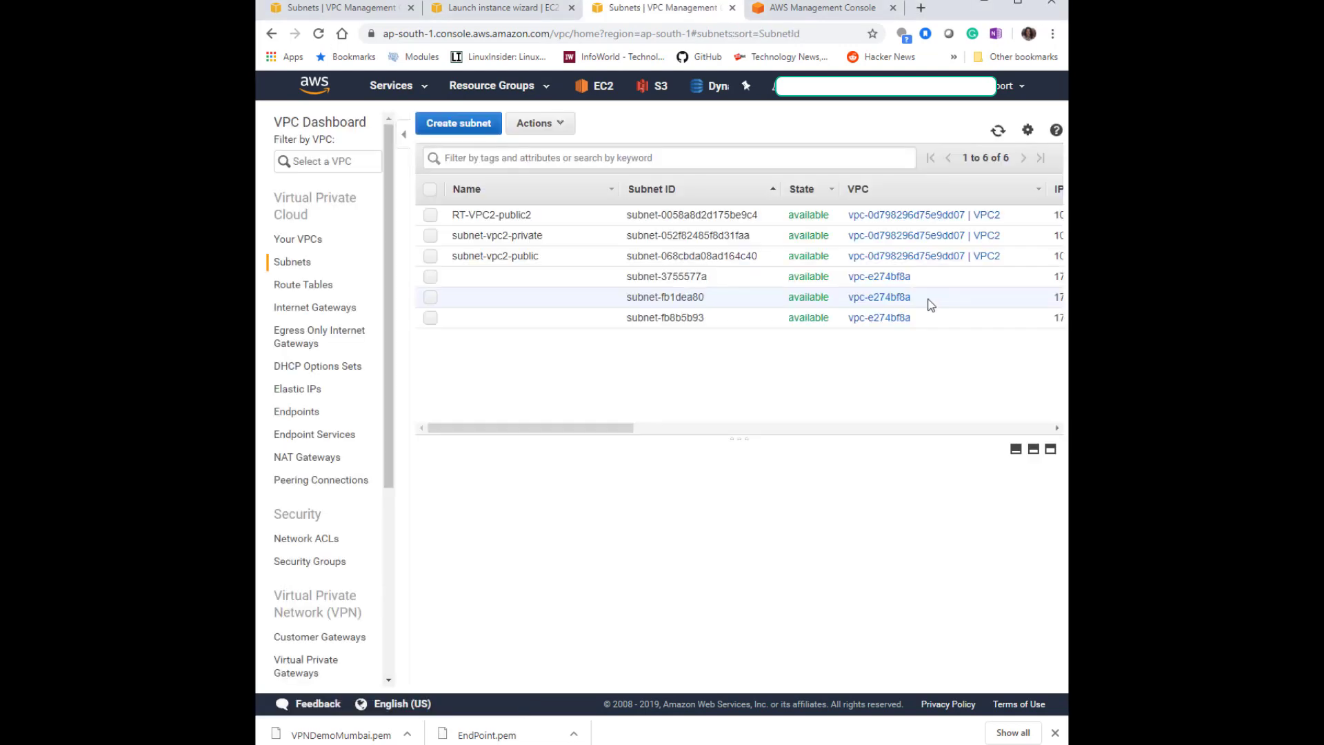
Rename the new subnet to subnet-vpc2-public2.
left_click(562, 218)
left_click(605, 215)
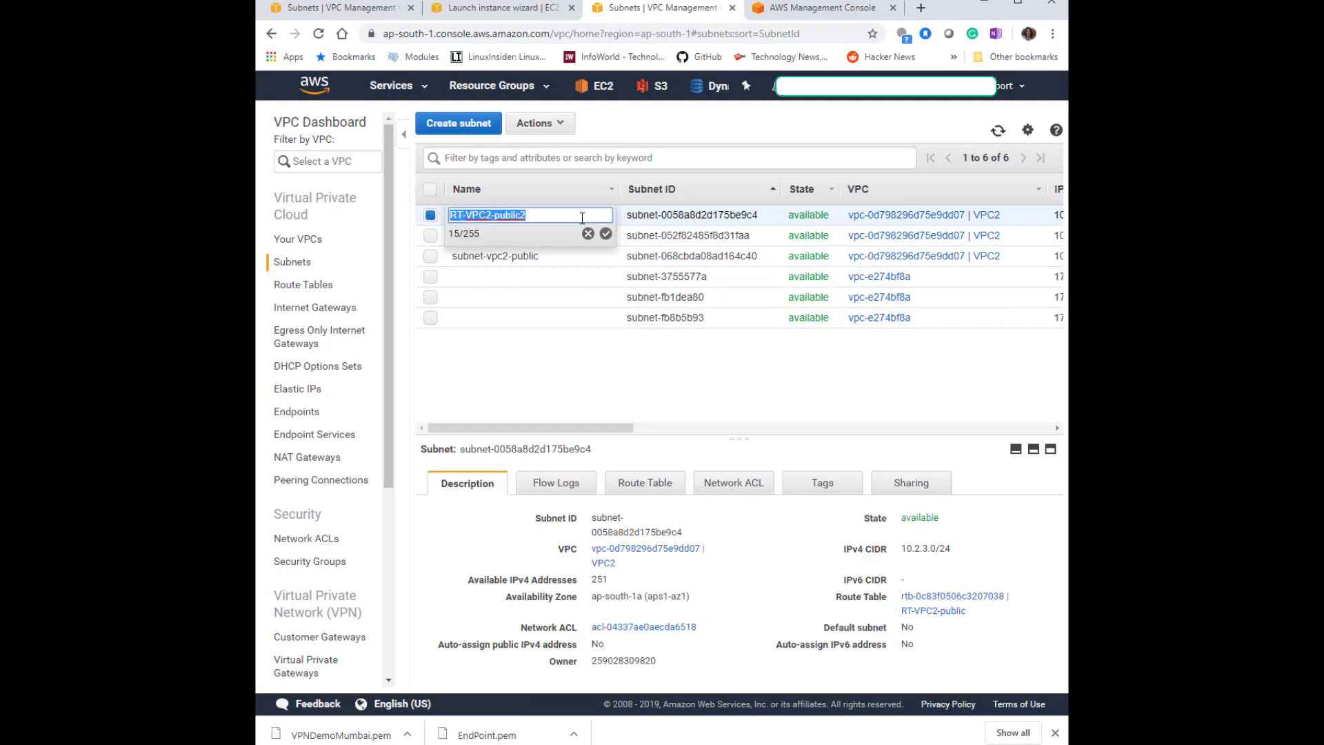
left_click(468, 214)
left_click_drag(488, 215, 389, 228)
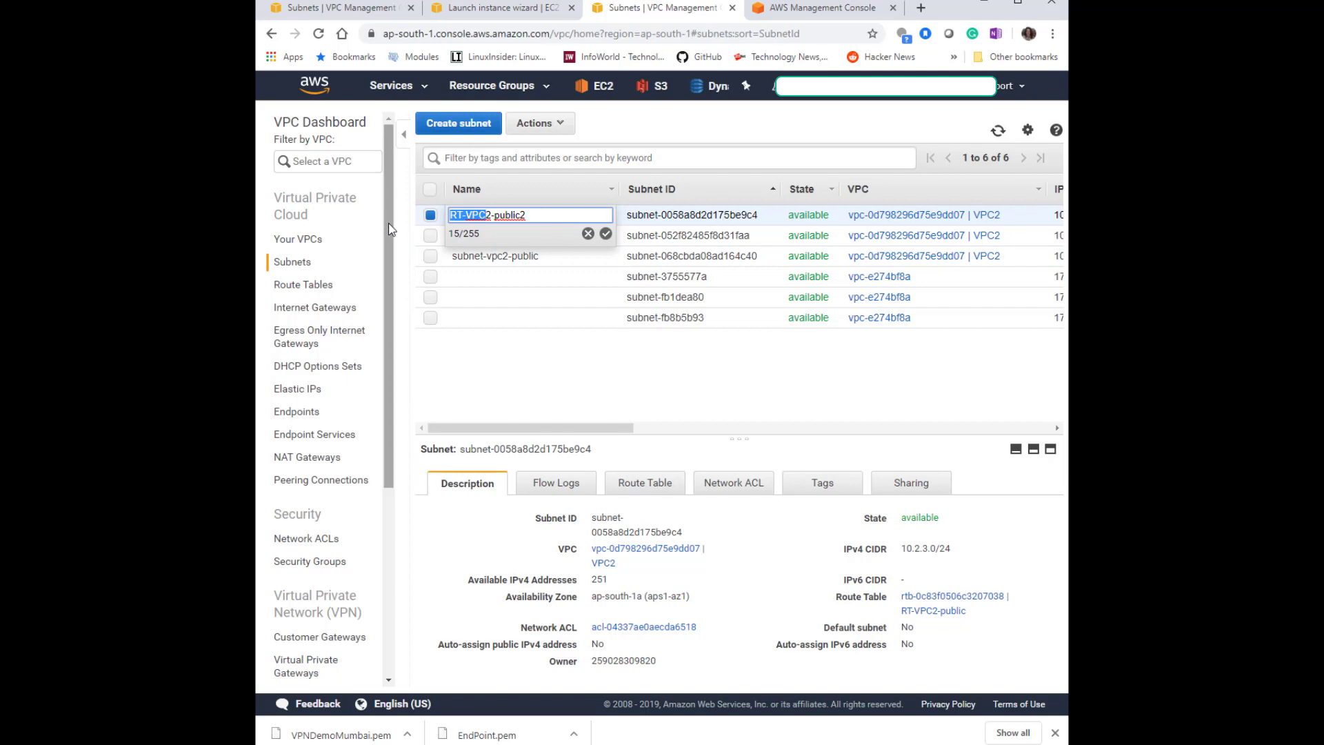
type("subnet-vpc")
key("Return")
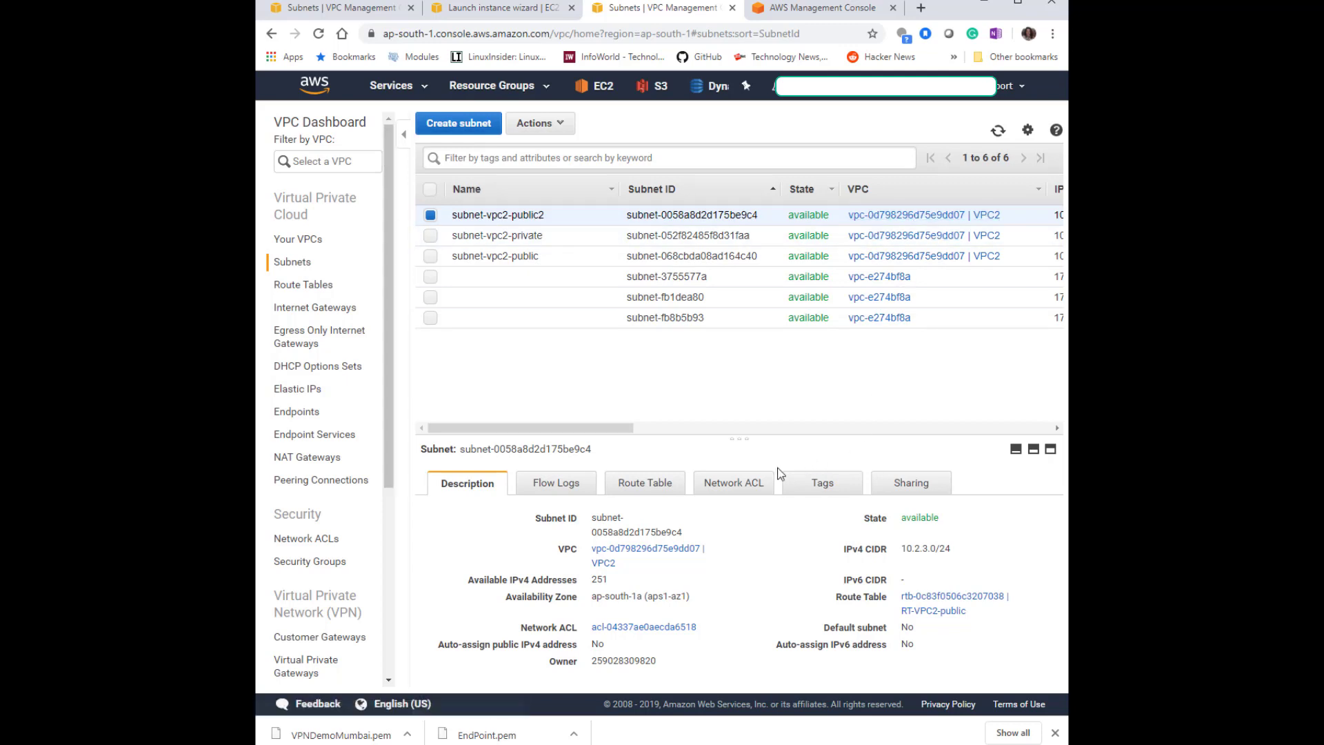
Associate subnet-vpc2-public2 with the RT-VPC2-public route table.
left_click(647, 489)
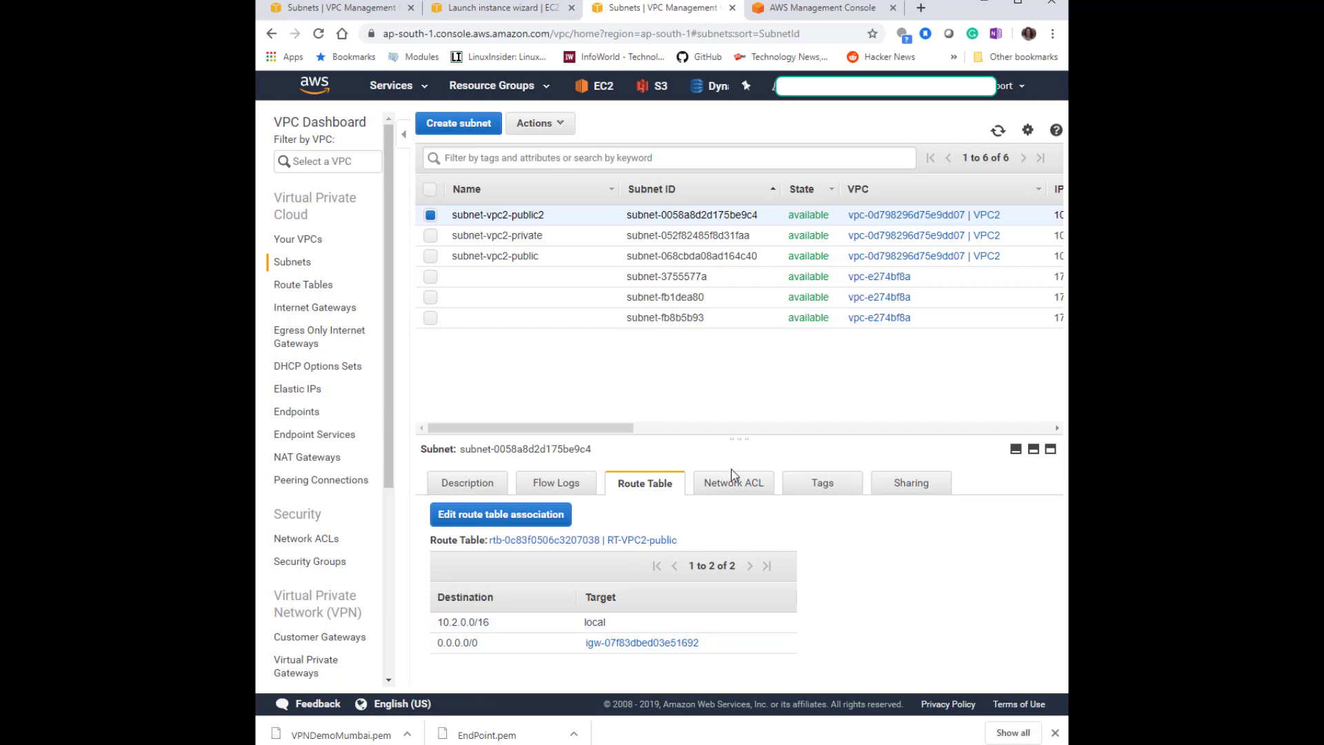
left_click(304, 286)
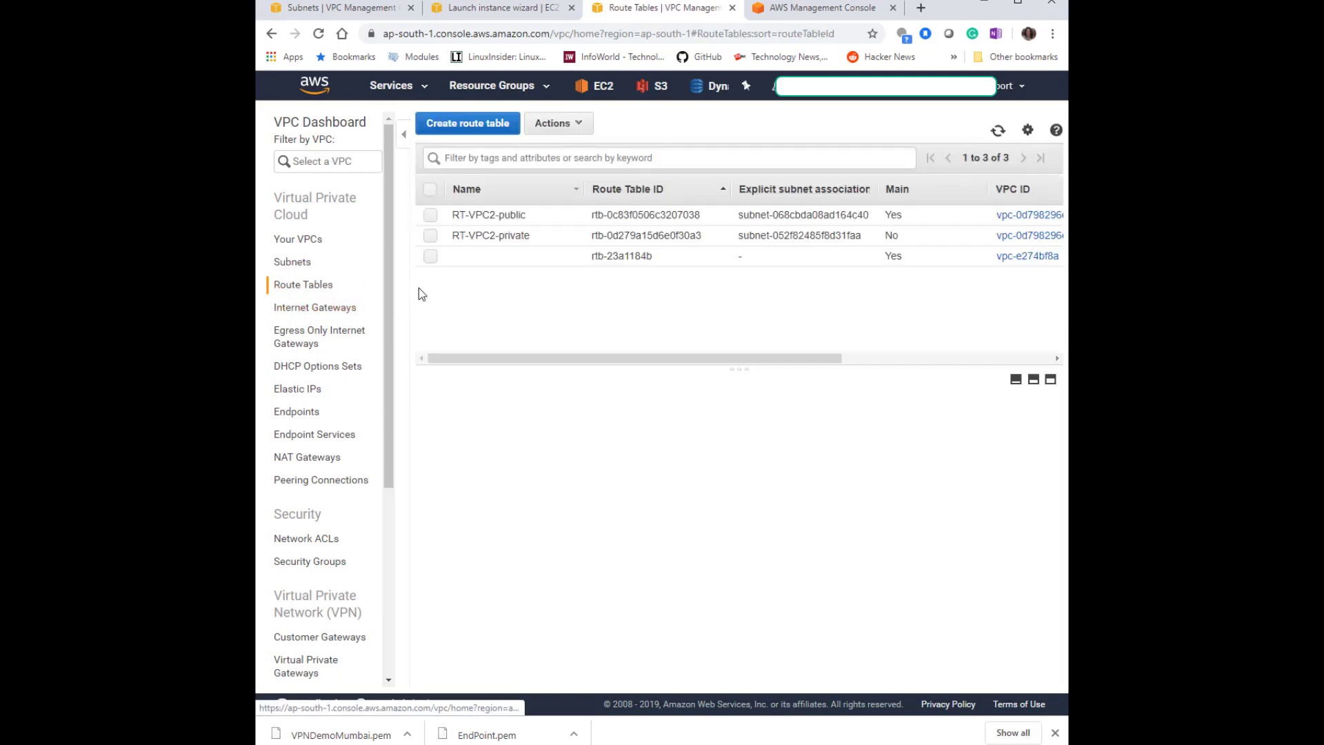
left_click(511, 216)
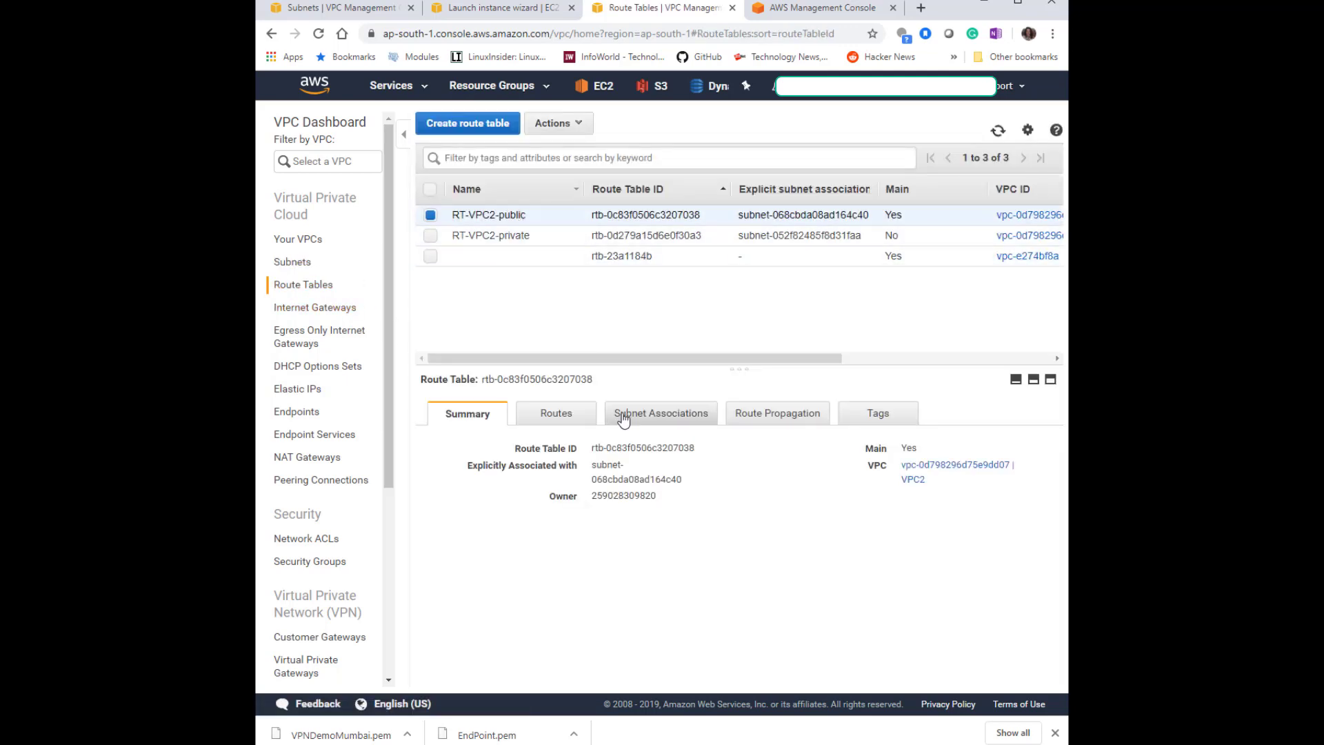
left_click(657, 414)
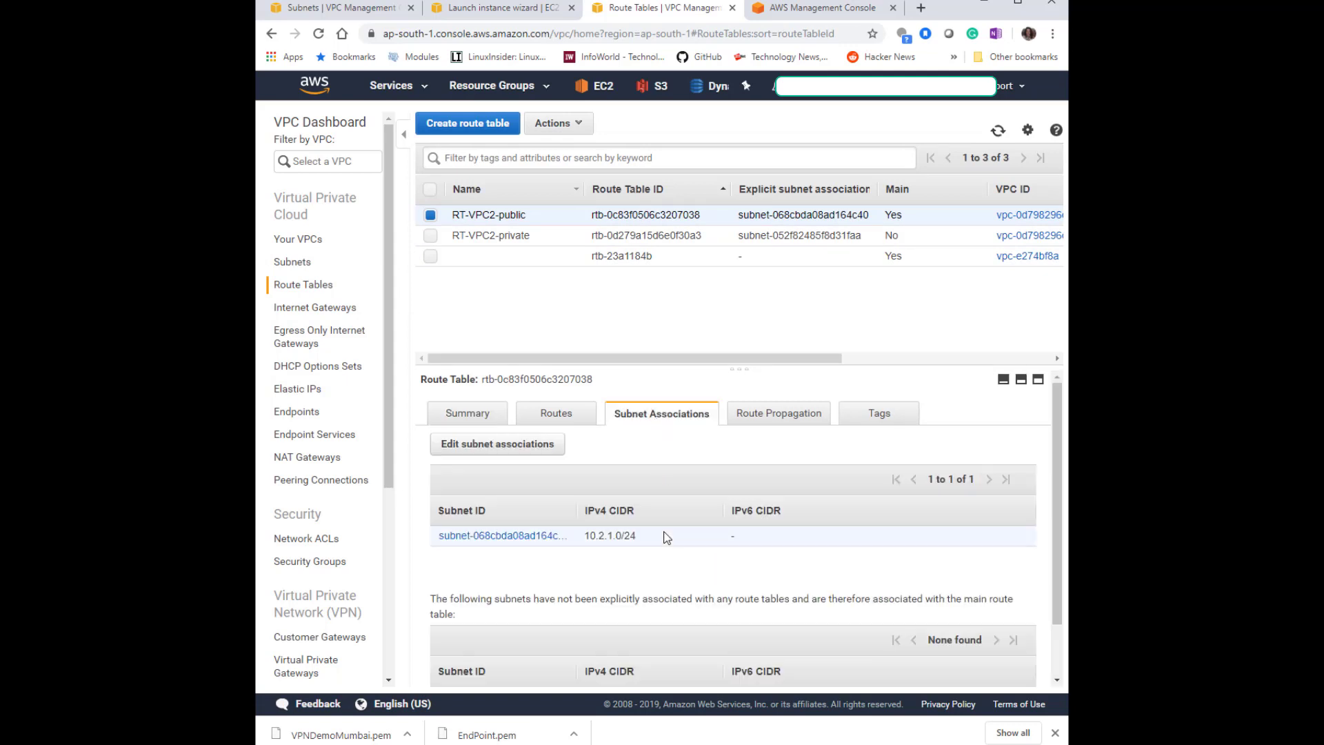
scroll(557, 422, "down", 2)
left_click(512, 378)
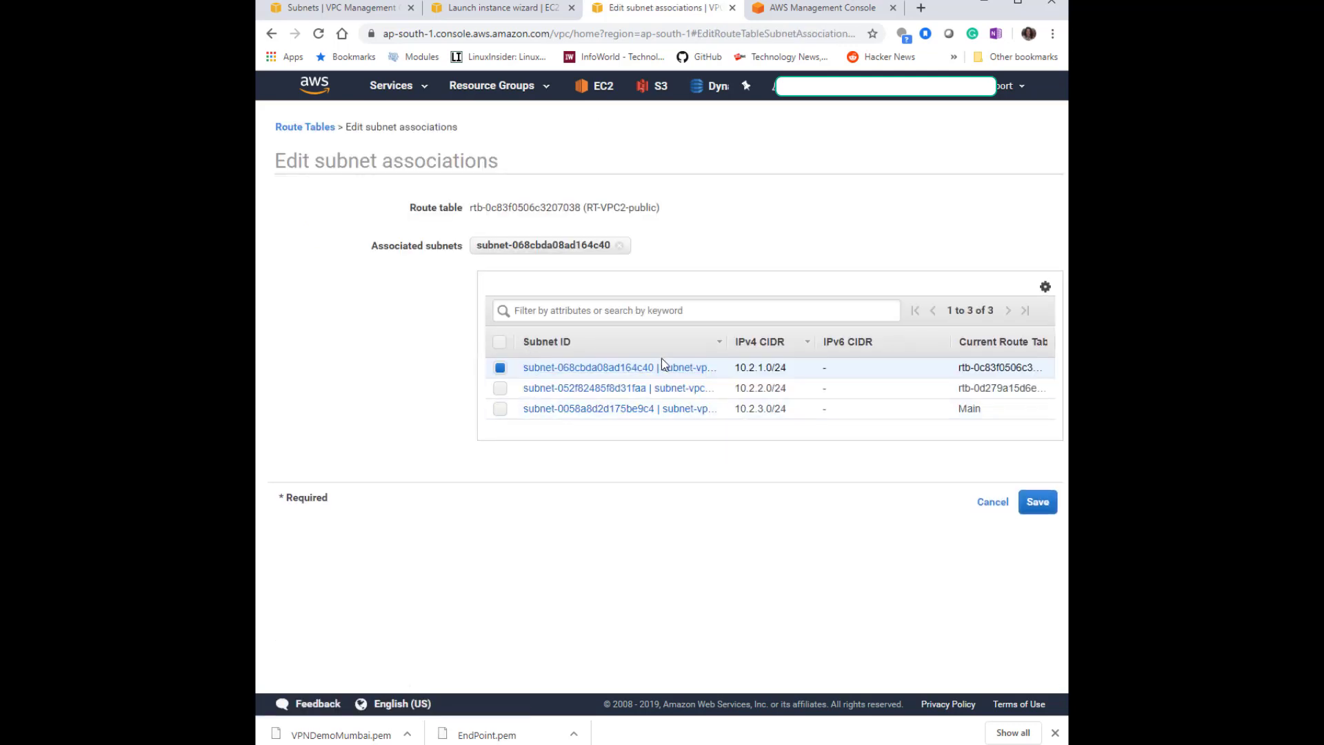
left_click_drag(724, 342, 882, 342)
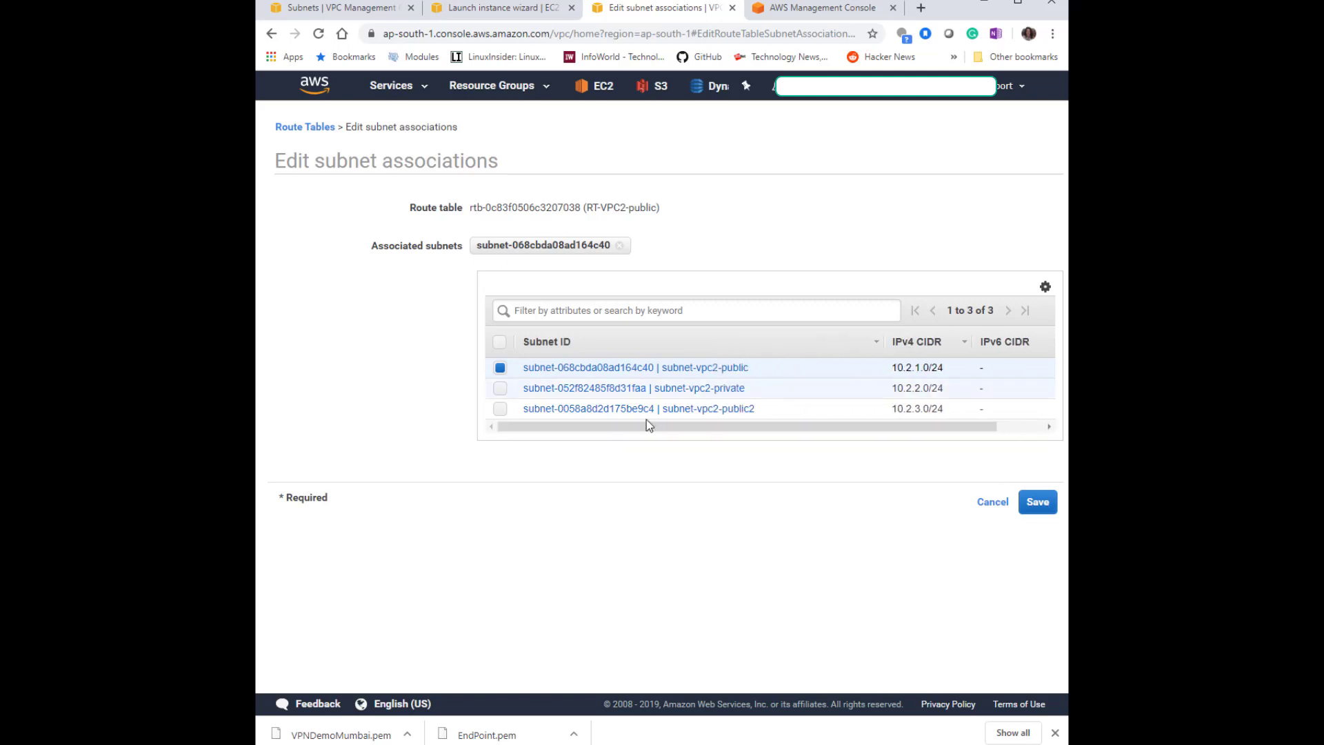
left_click(500, 408)
left_click(1038, 501)
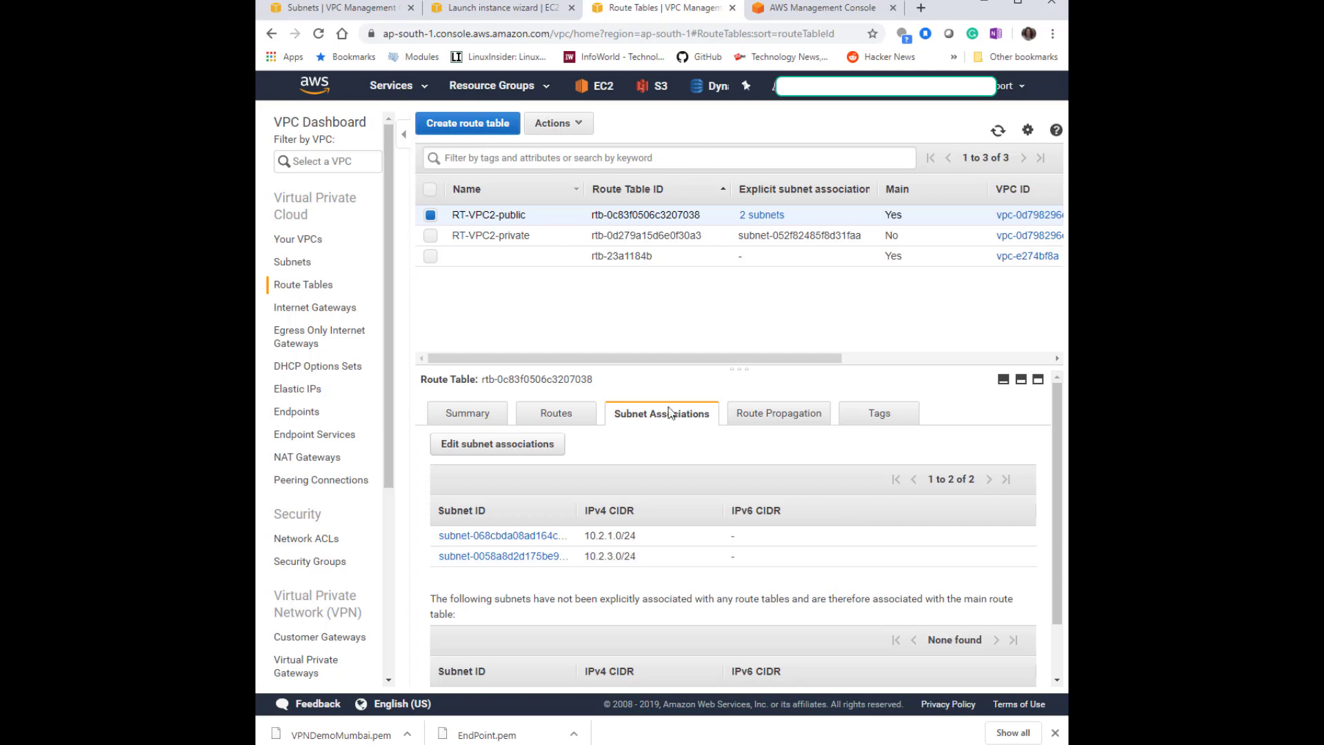
left_click_drag(578, 510, 727, 516)
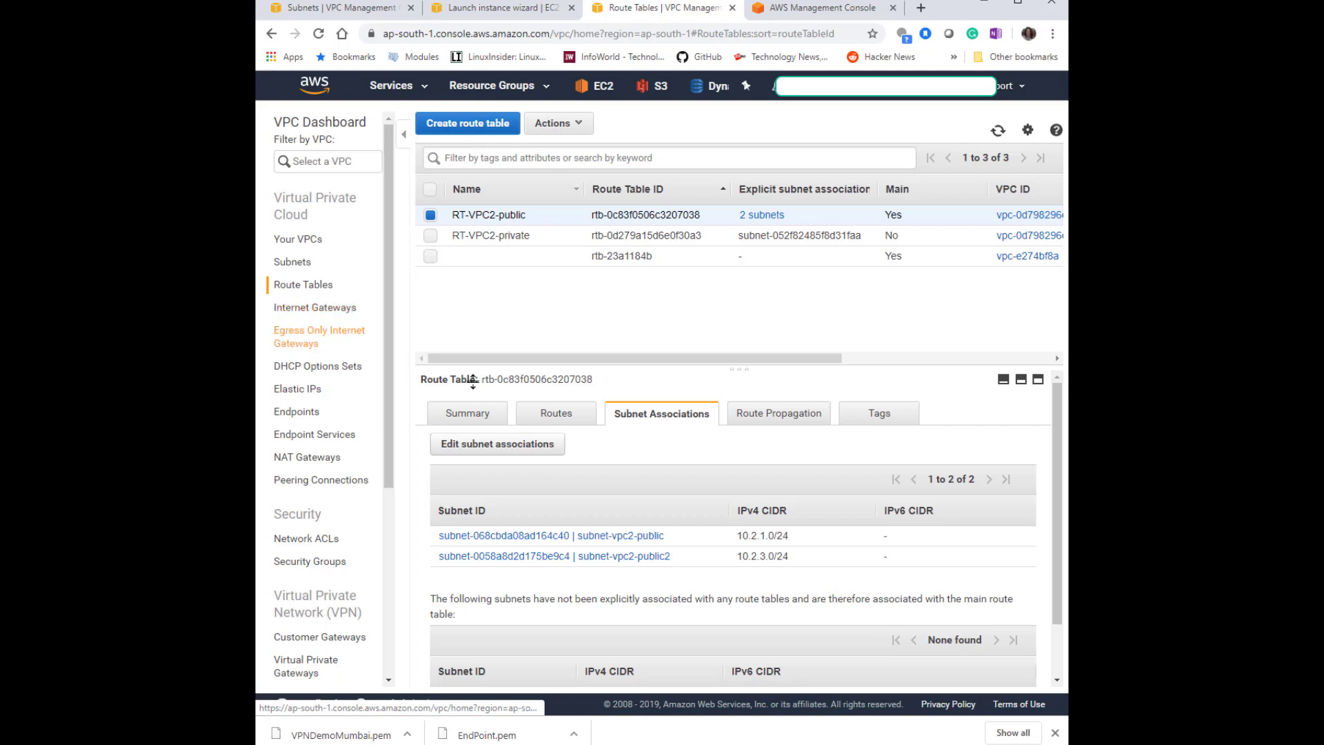
Review the public route table's routes, then return to the instance launch wizard.
left_click(556, 414)
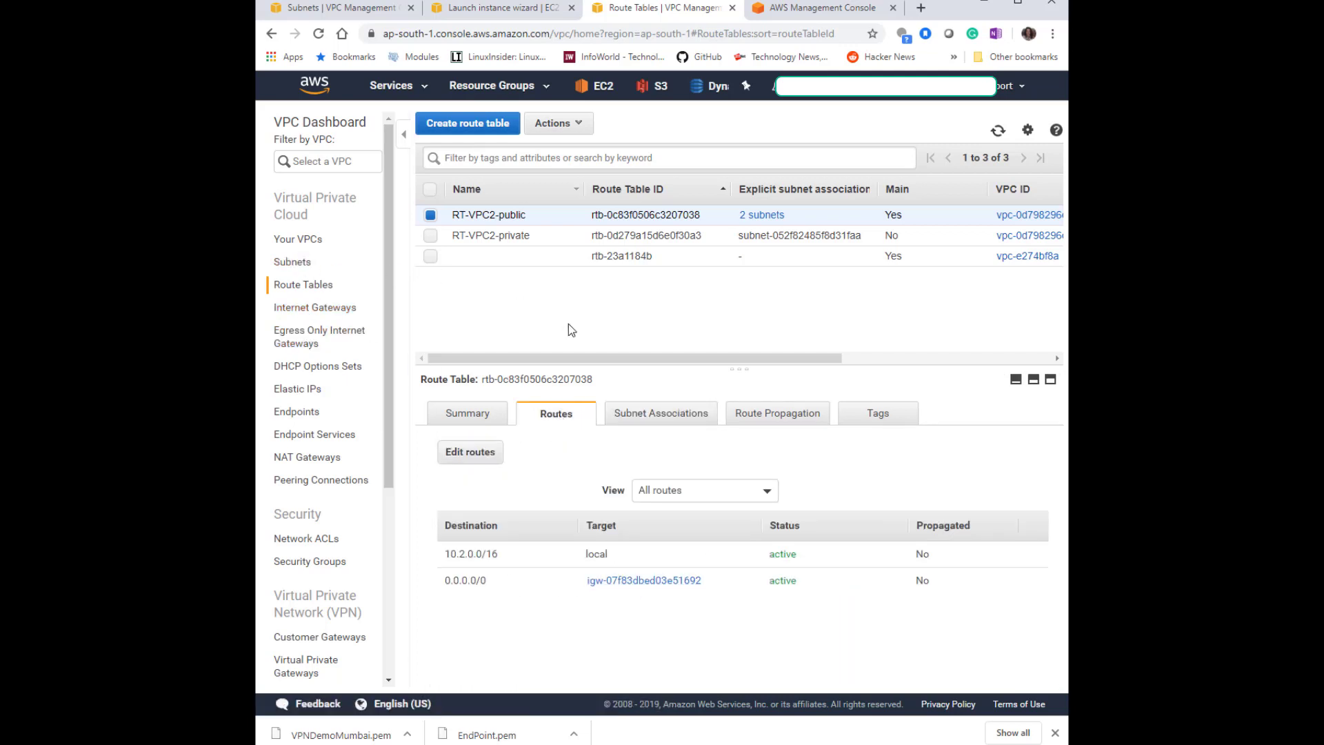
left_click(824, 8)
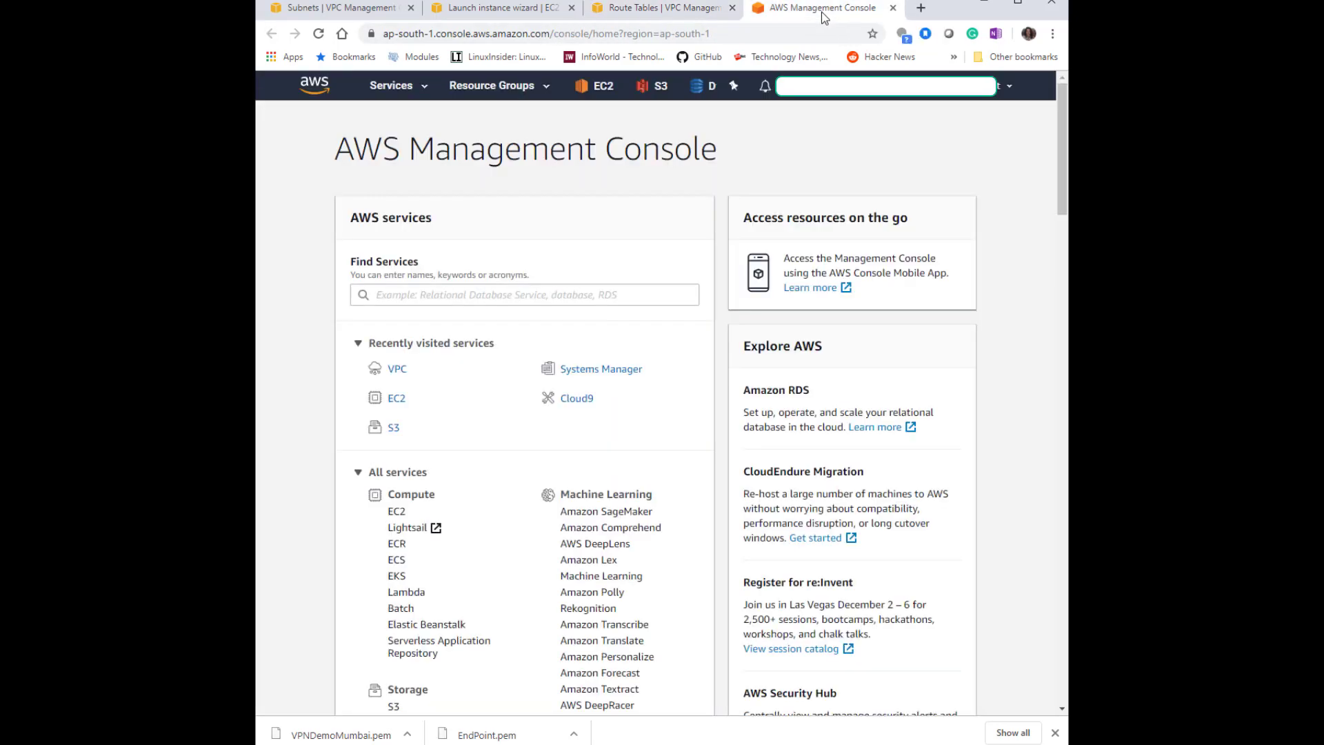
left_click(491, 8)
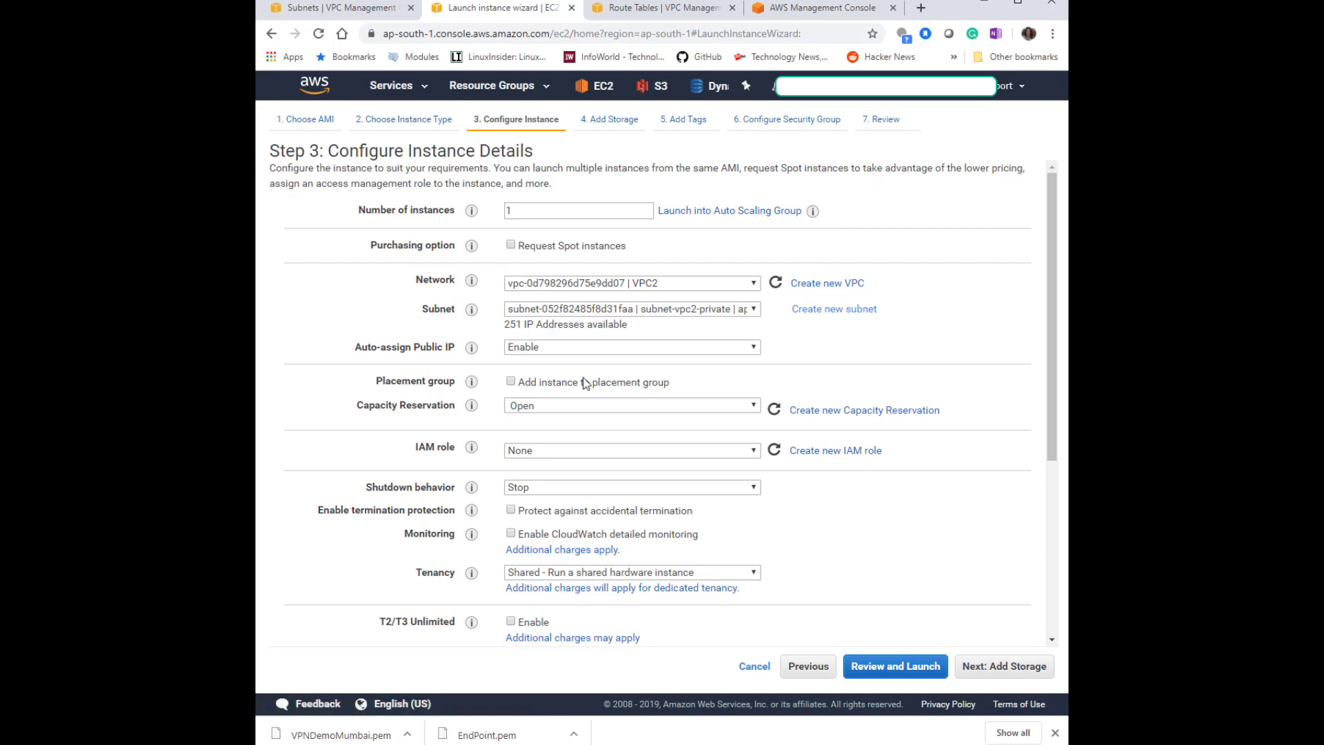
Set the instance's network to VPC2 and its subnet to subnet-vpc2-public2.
left_click(600, 308)
left_click(600, 308)
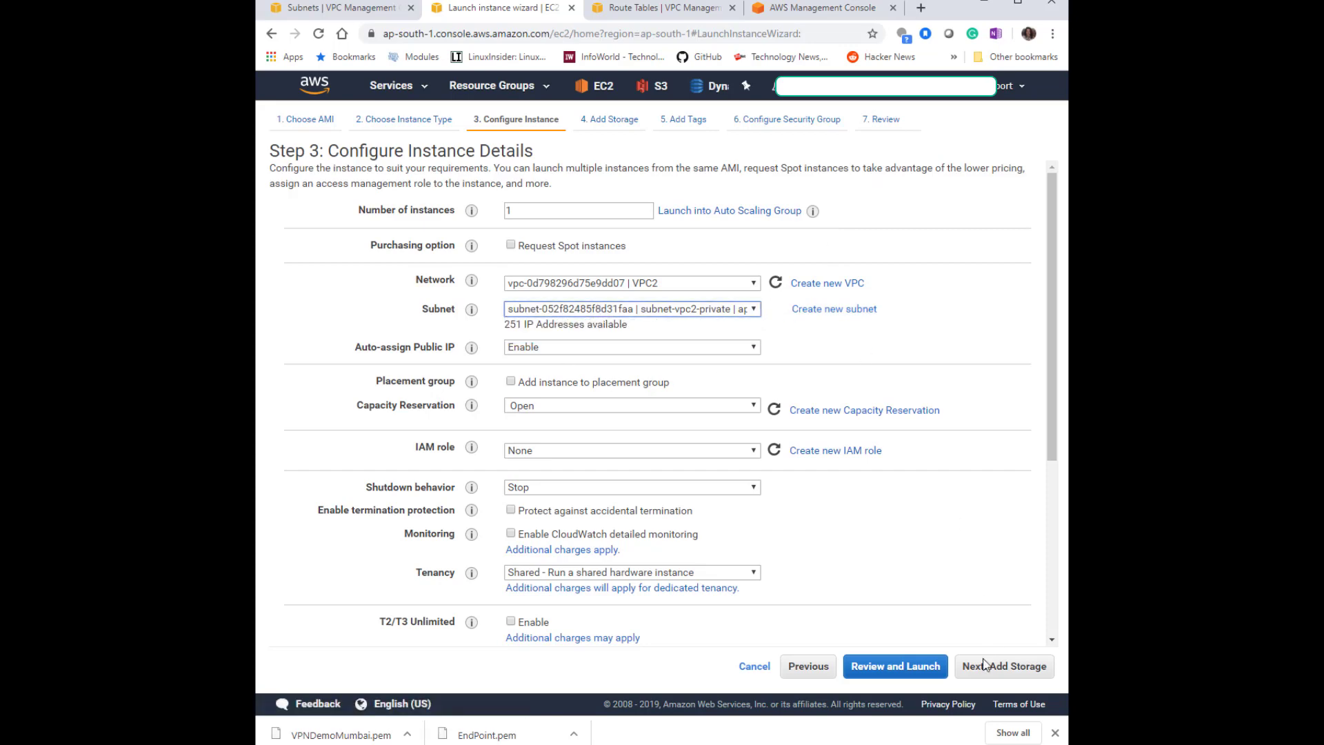
left_click(824, 666)
left_click(899, 681)
left_click(724, 309)
left_click(723, 308)
left_click(775, 283)
left_click(733, 310)
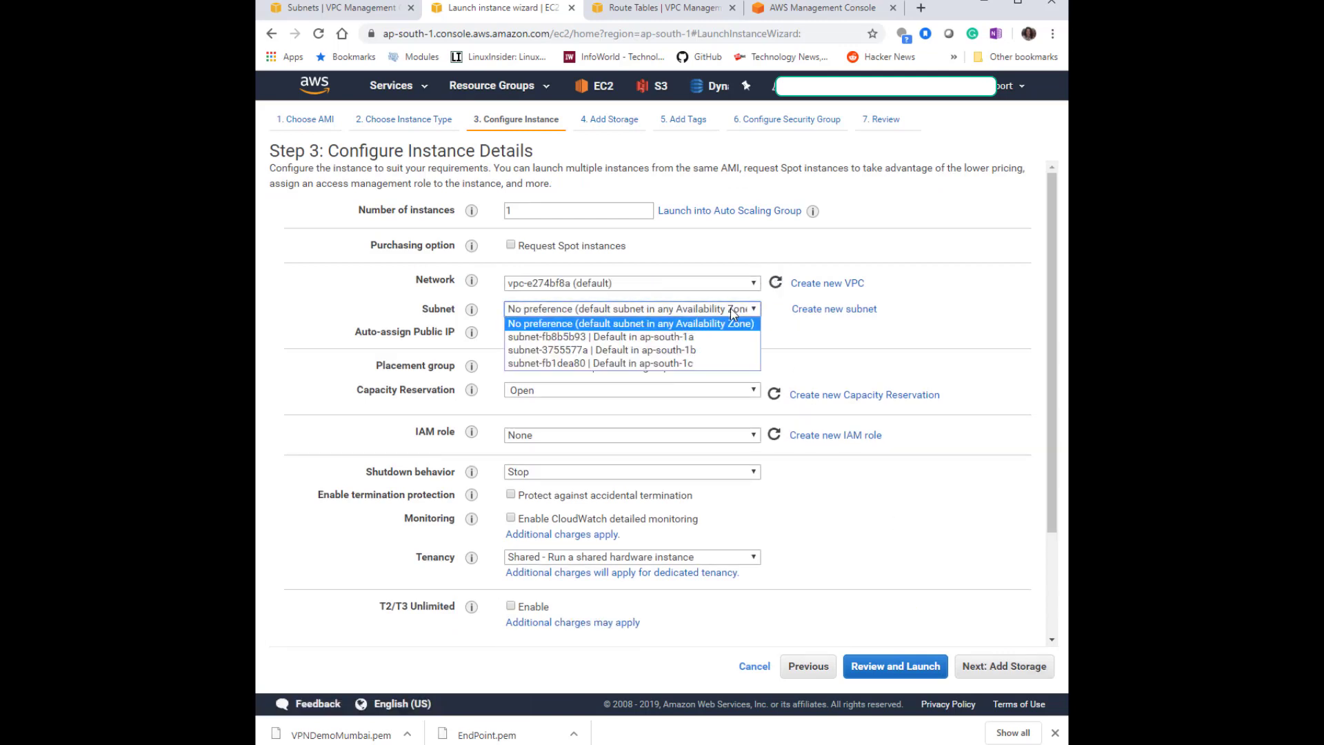
left_click(655, 290)
left_click(656, 290)
left_click(648, 303)
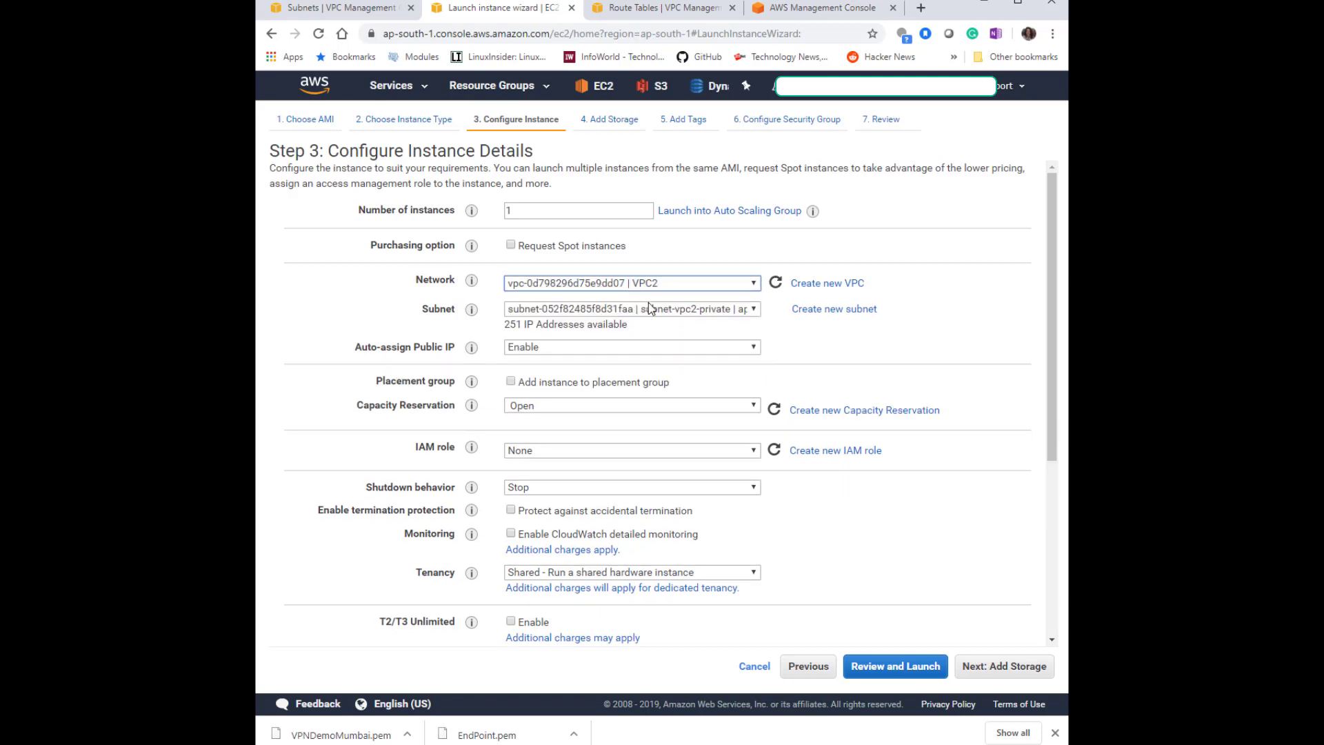
left_click(650, 311)
left_click(724, 351)
Continue past storage, the service and location tags and the openswan security group to review and launch.
left_click(1002, 666)
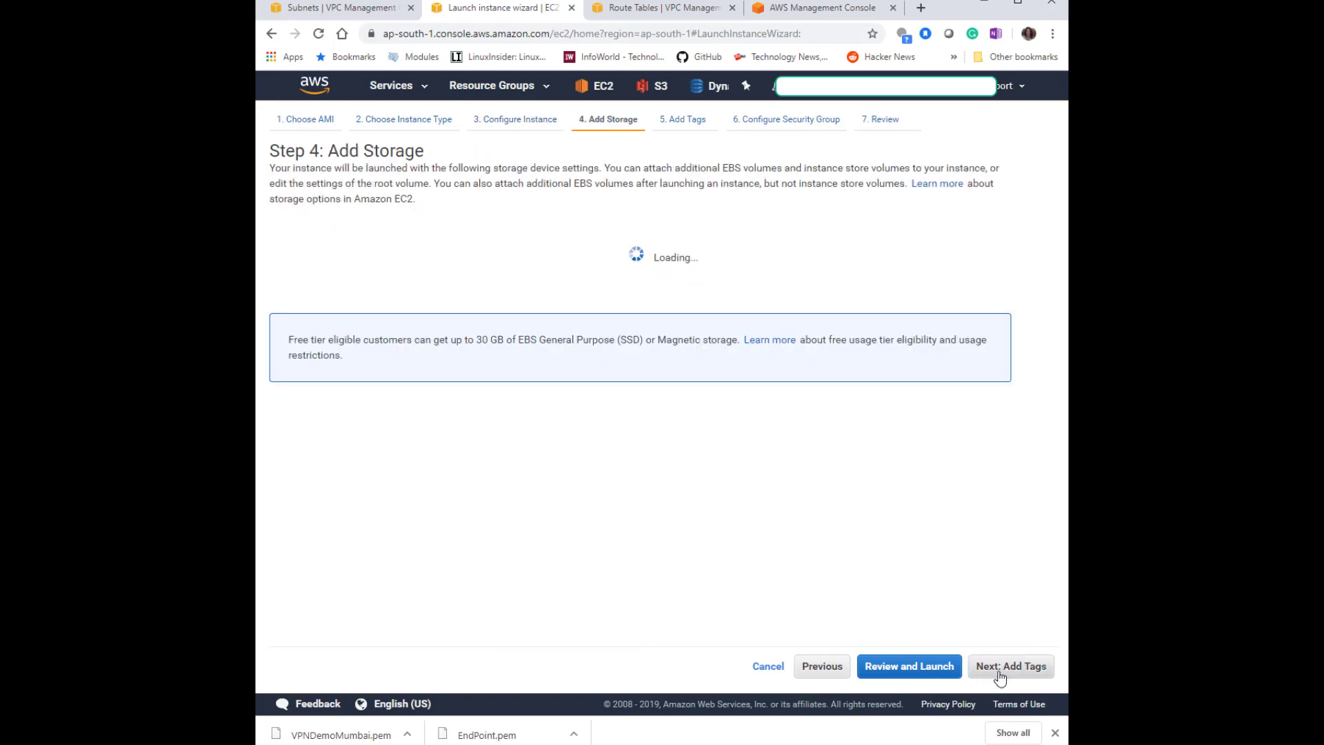
left_click(1000, 668)
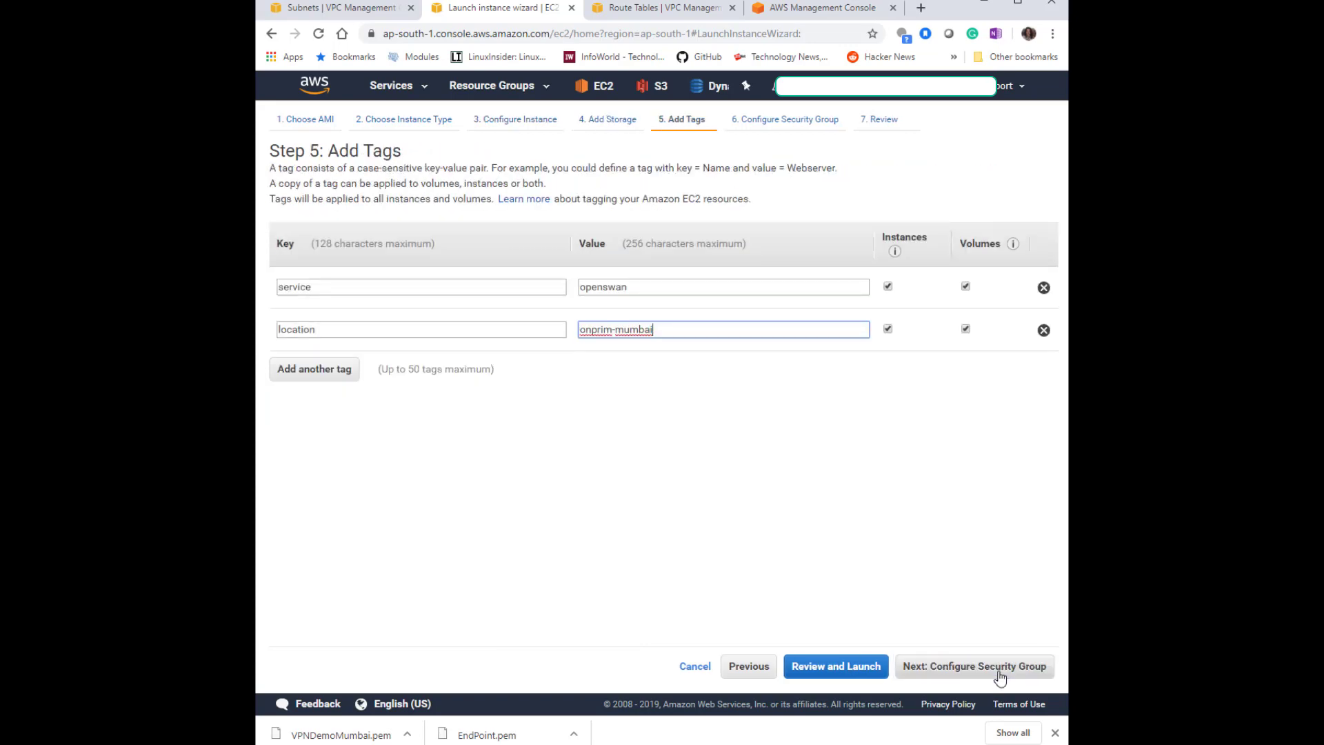
left_click(1000, 667)
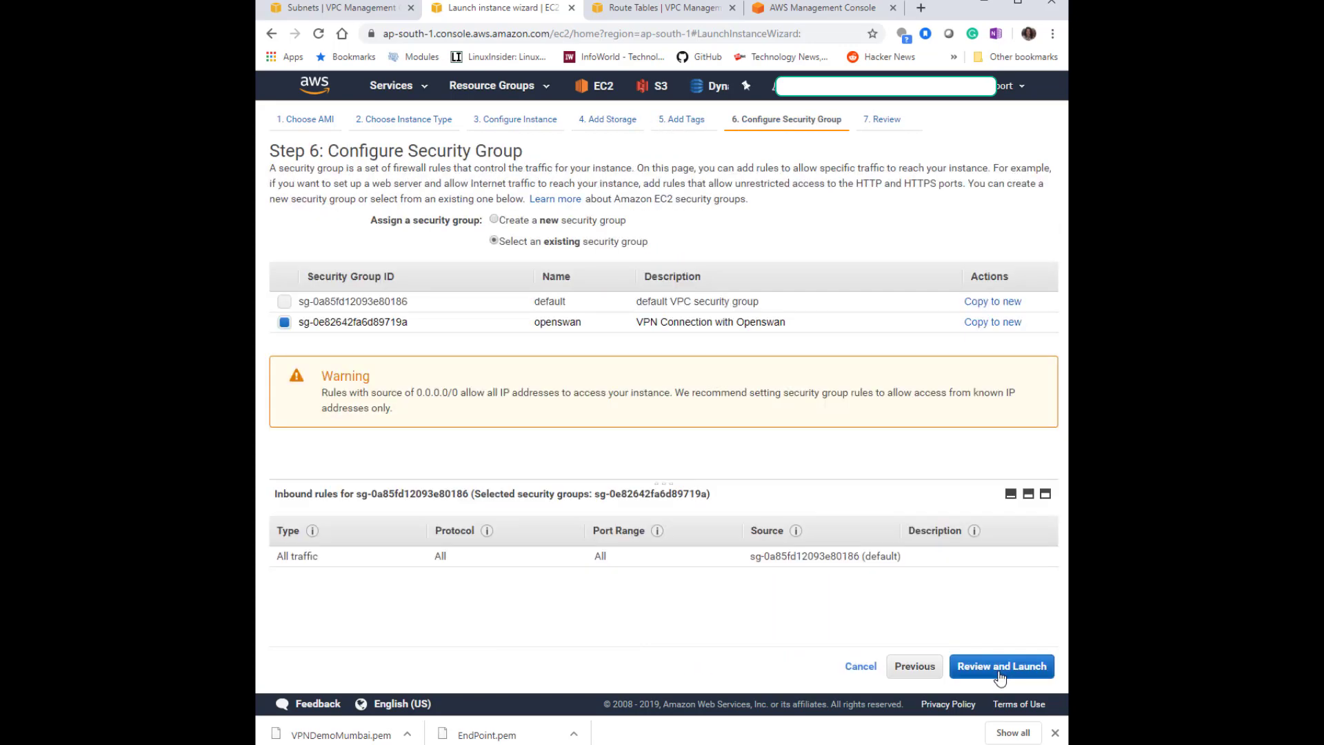
left_click(999, 673)
left_click(1048, 666)
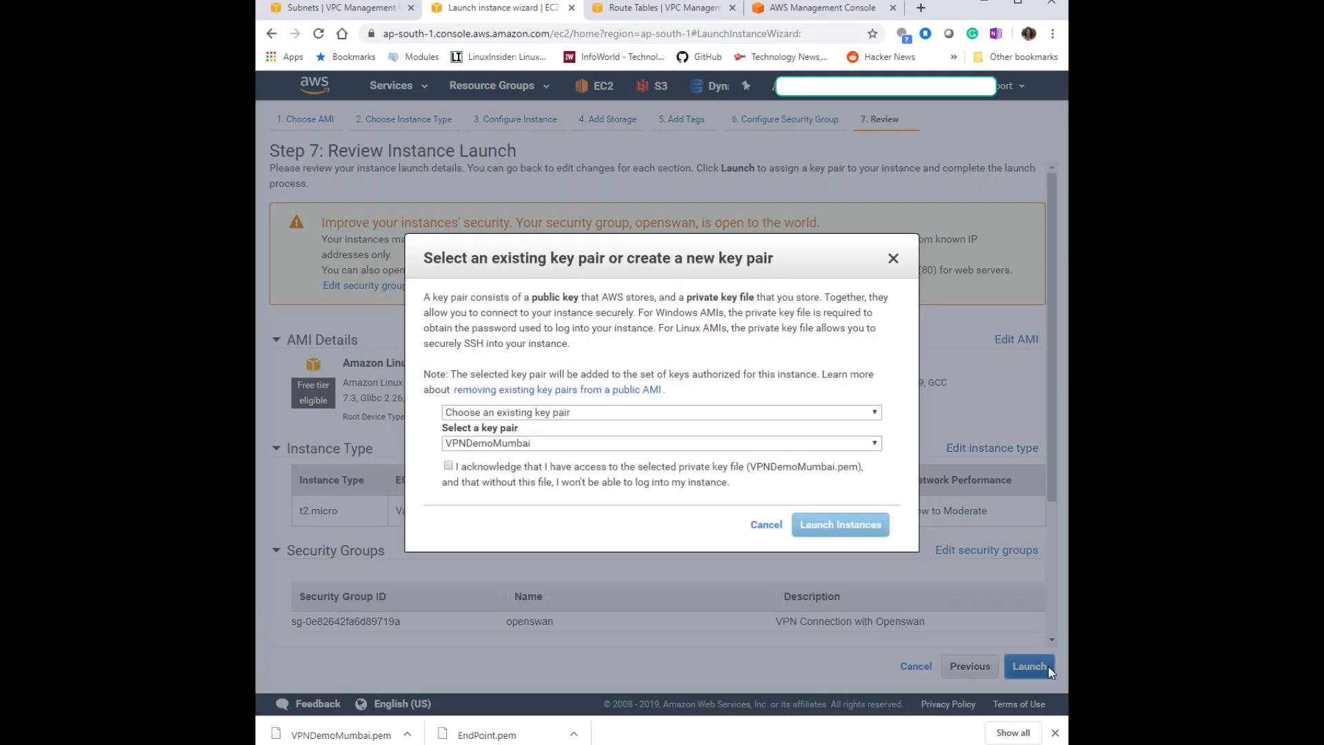
Acknowledge the VPNDemoMumbai key pair, launch the instance and open the instances list.
left_click(480, 473)
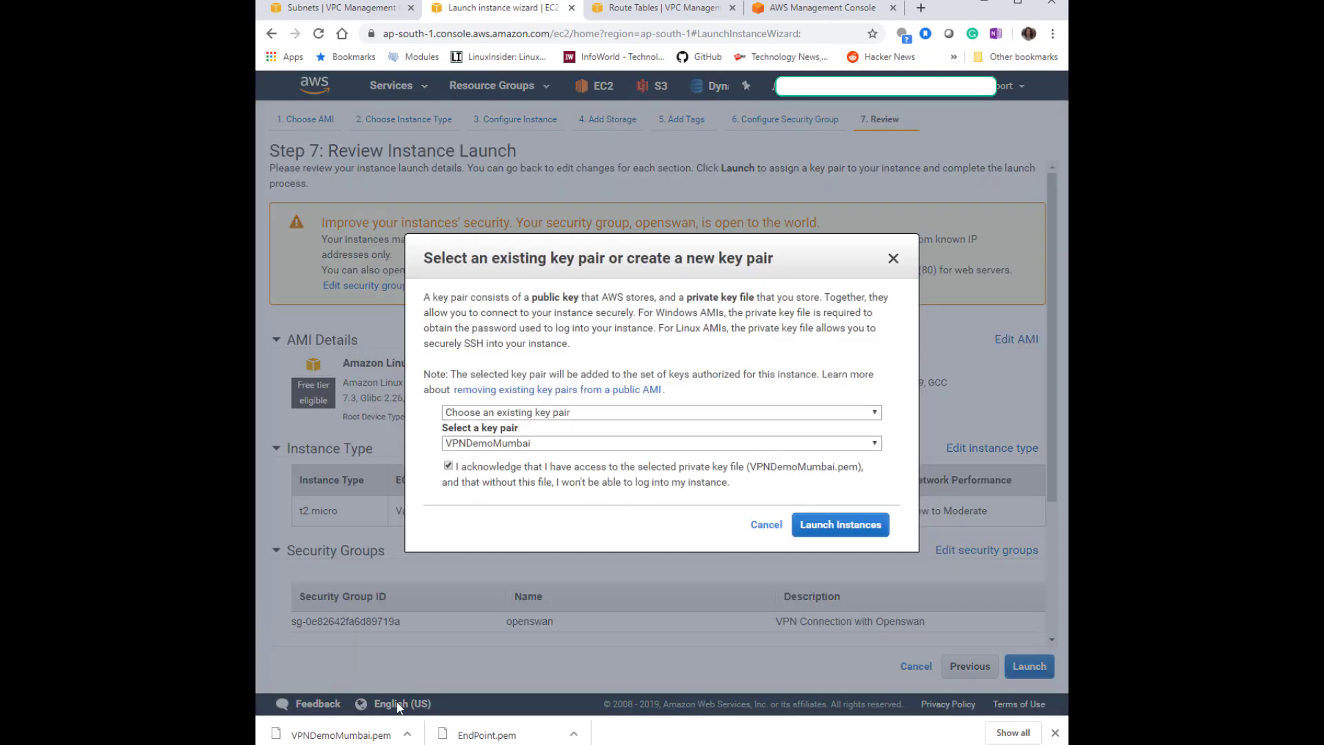
left_click(841, 525)
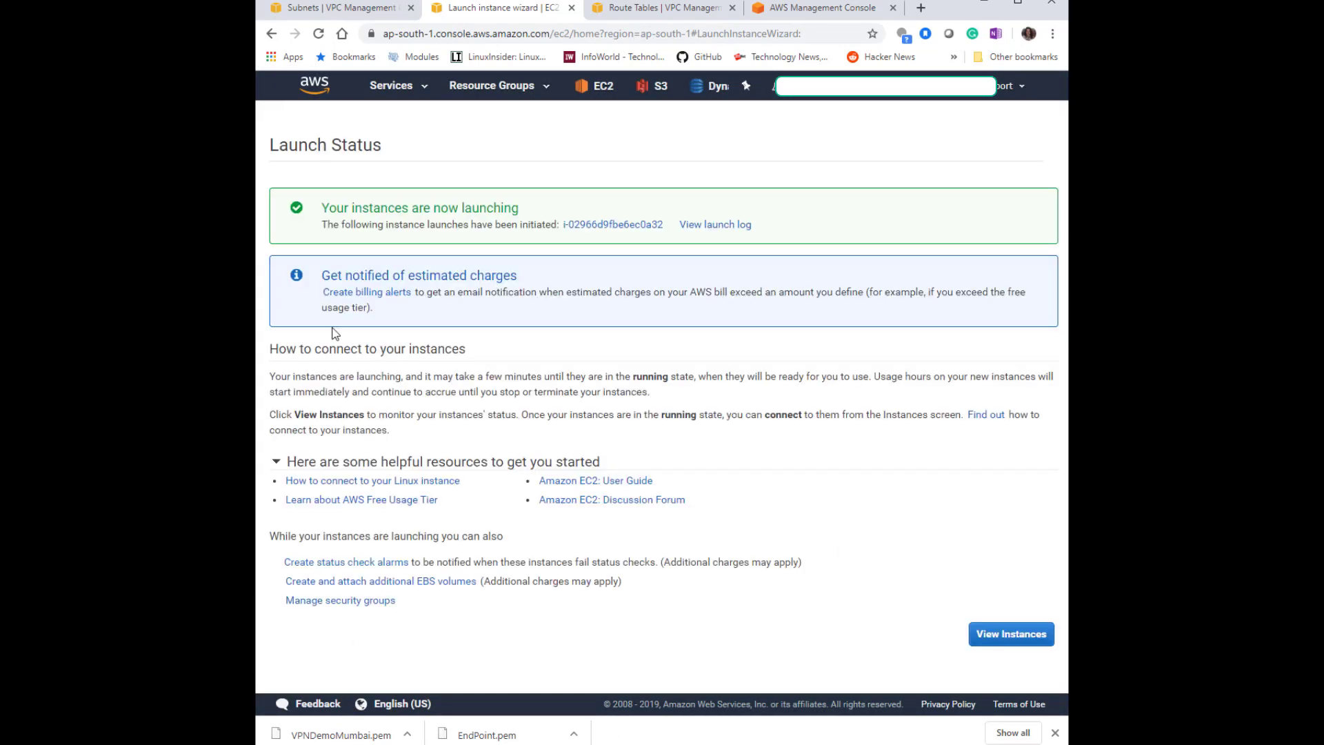
left_click(1005, 634)
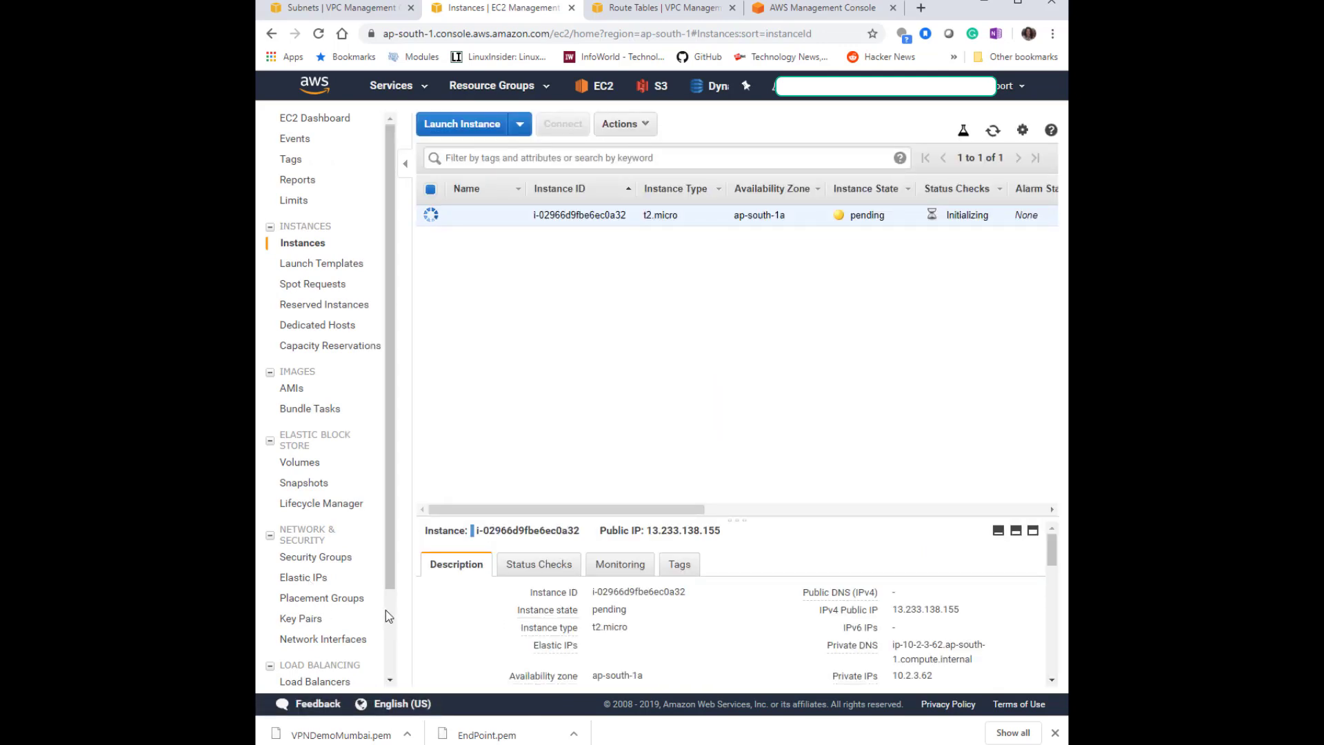
Name the new instance Openswan-VPN-OnPrim.
left_click(511, 214)
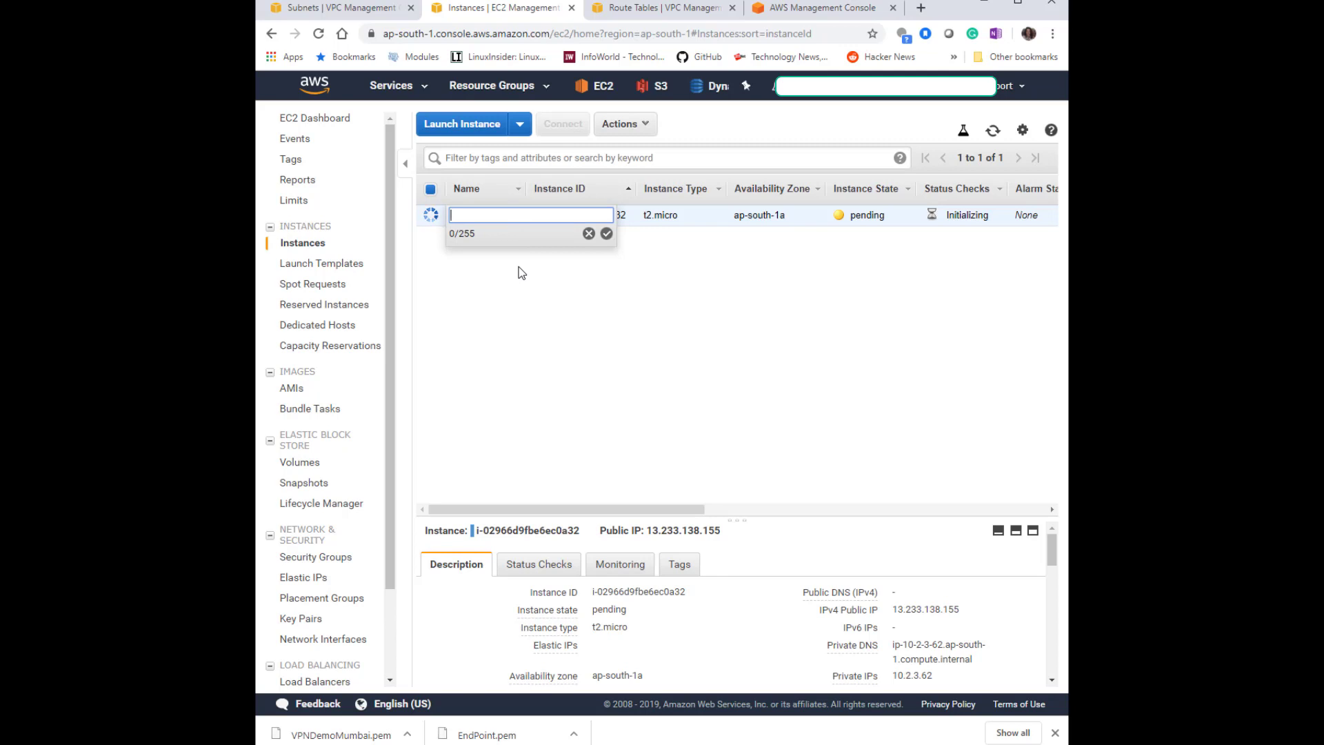
type("O")
type("penswan-VPN-")
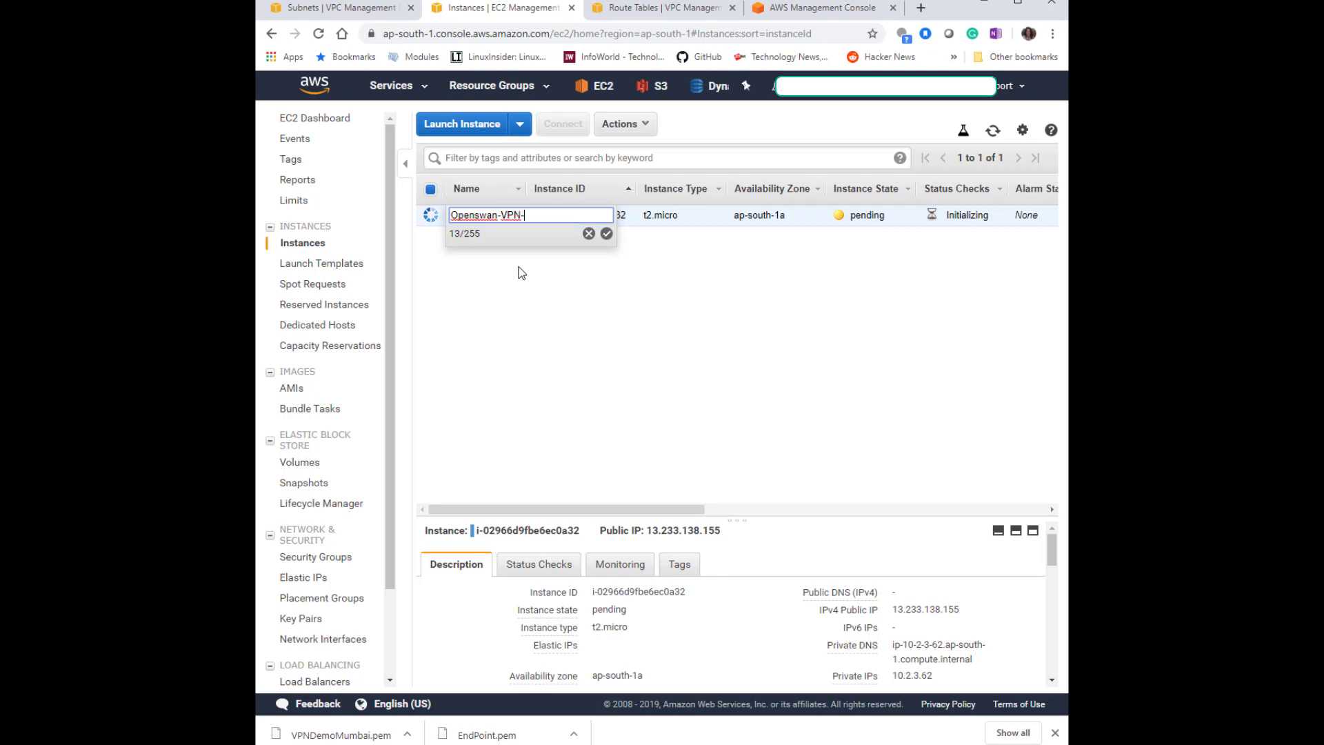
type("EndPoint")
key("Return")
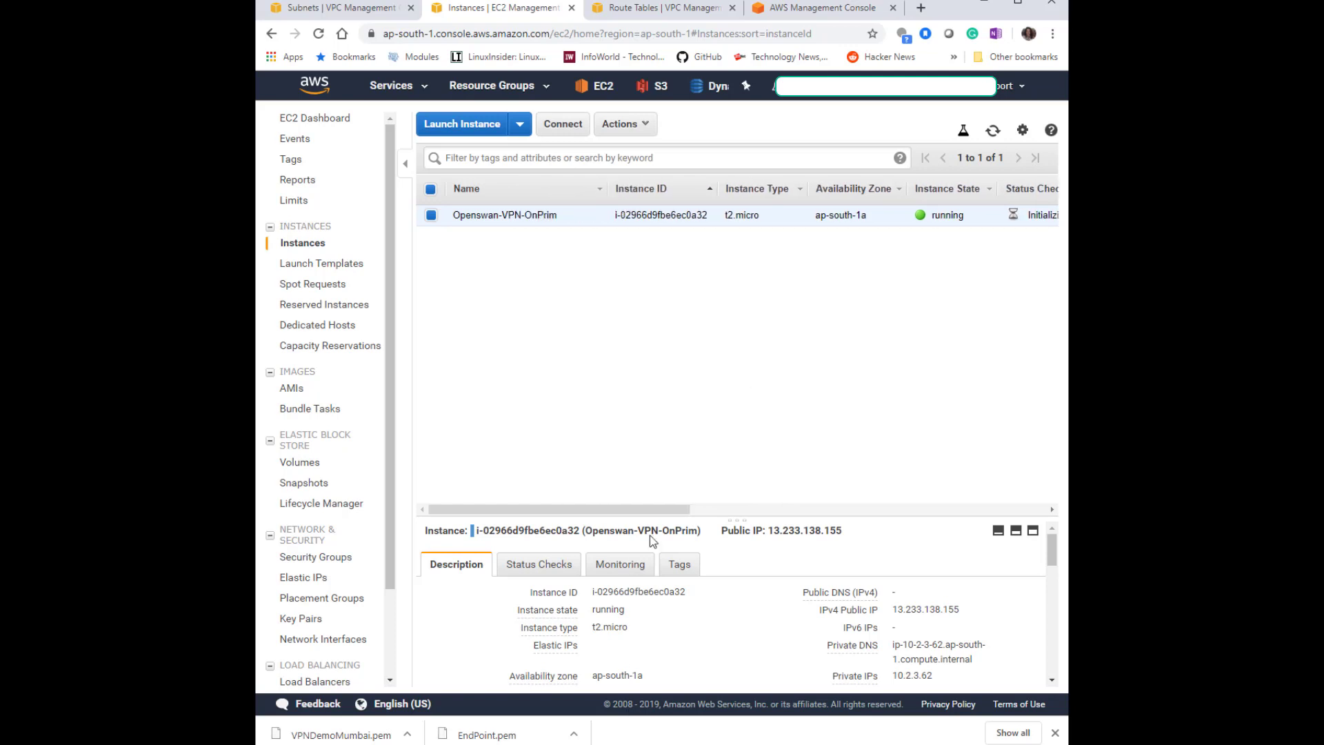
Inspect the new instance's details, then open the EC2 instances list in the N. California region.
left_click_drag(664, 515, 666, 352)
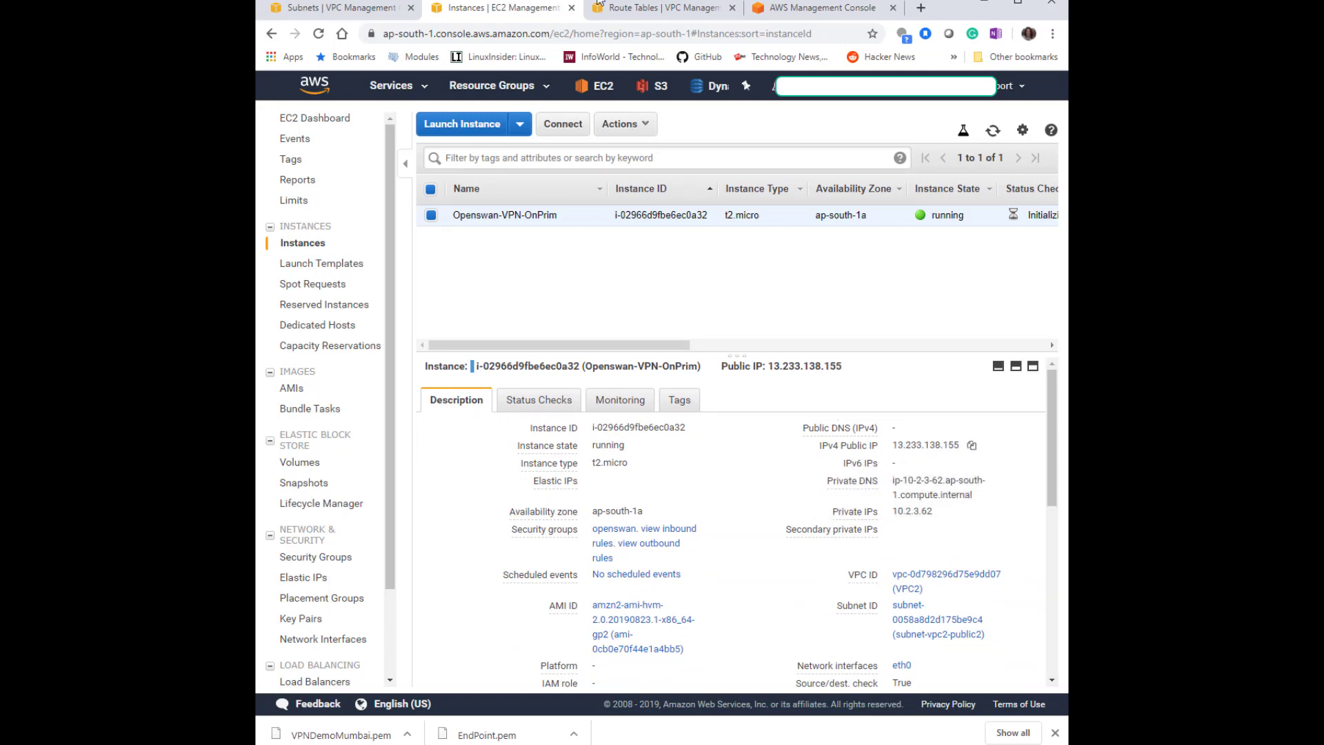
left_click(365, 8)
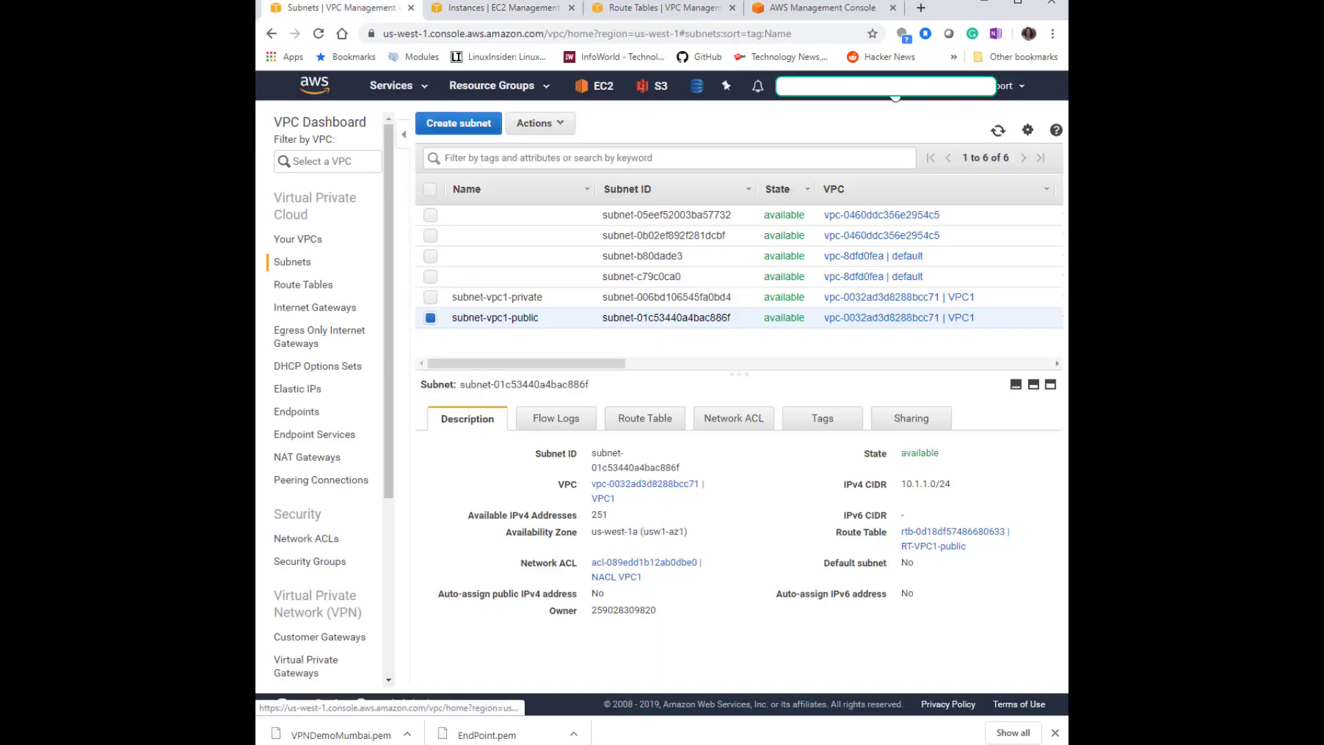
left_click(594, 87)
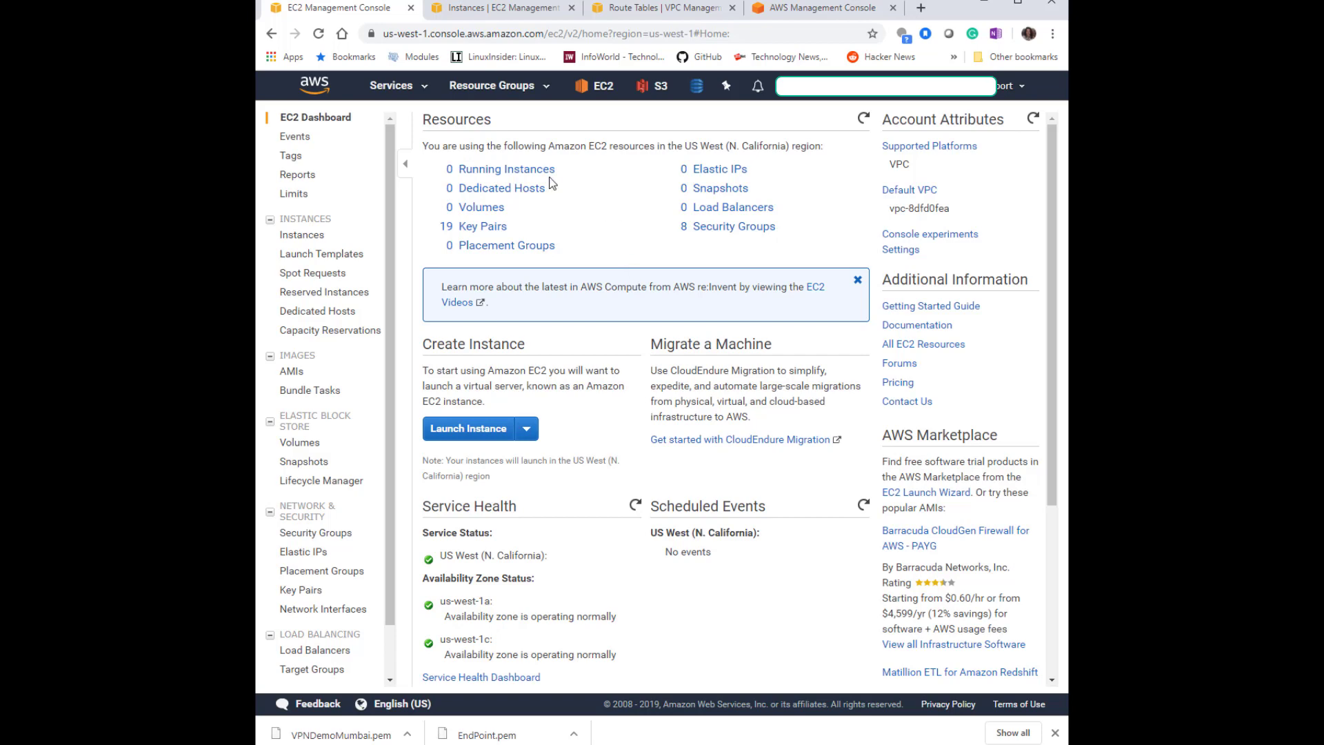
left_click(535, 171)
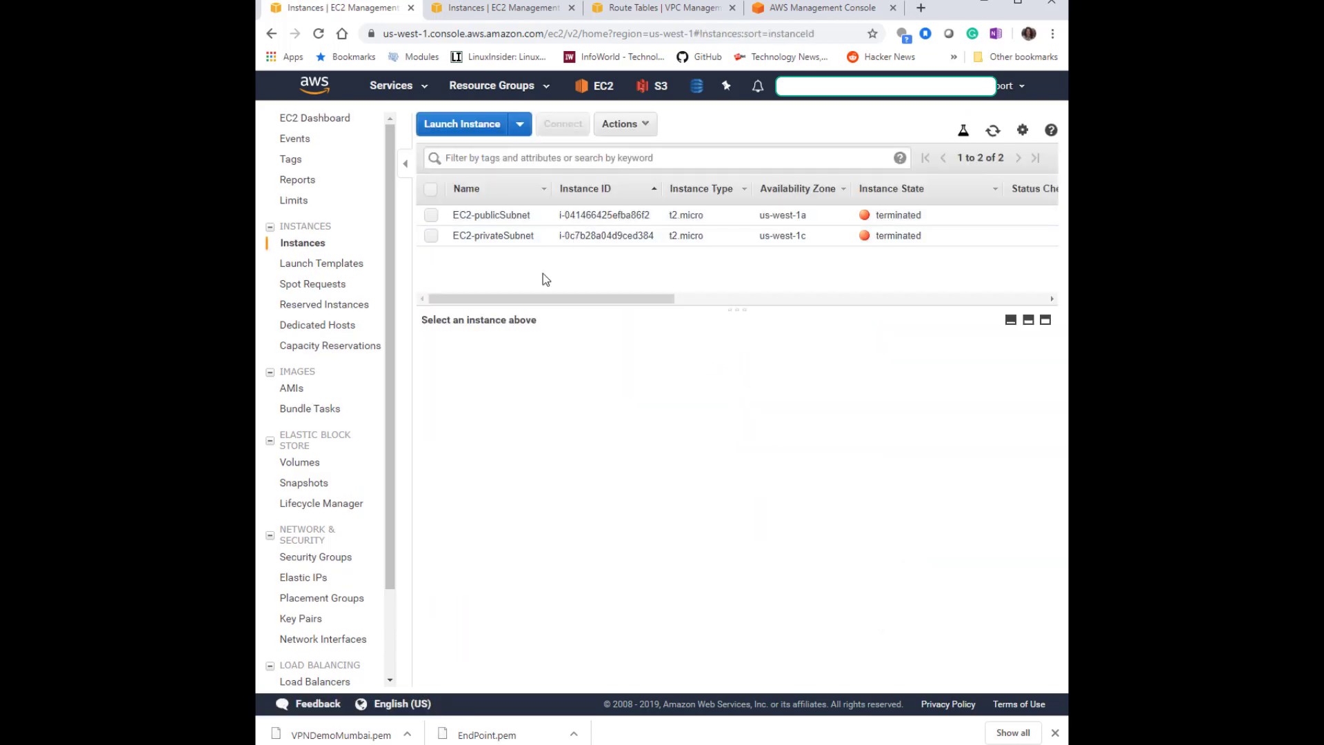
Start launching a new instance with the Amazon Linux 2 AMI and t2.micro type.
left_click(469, 124)
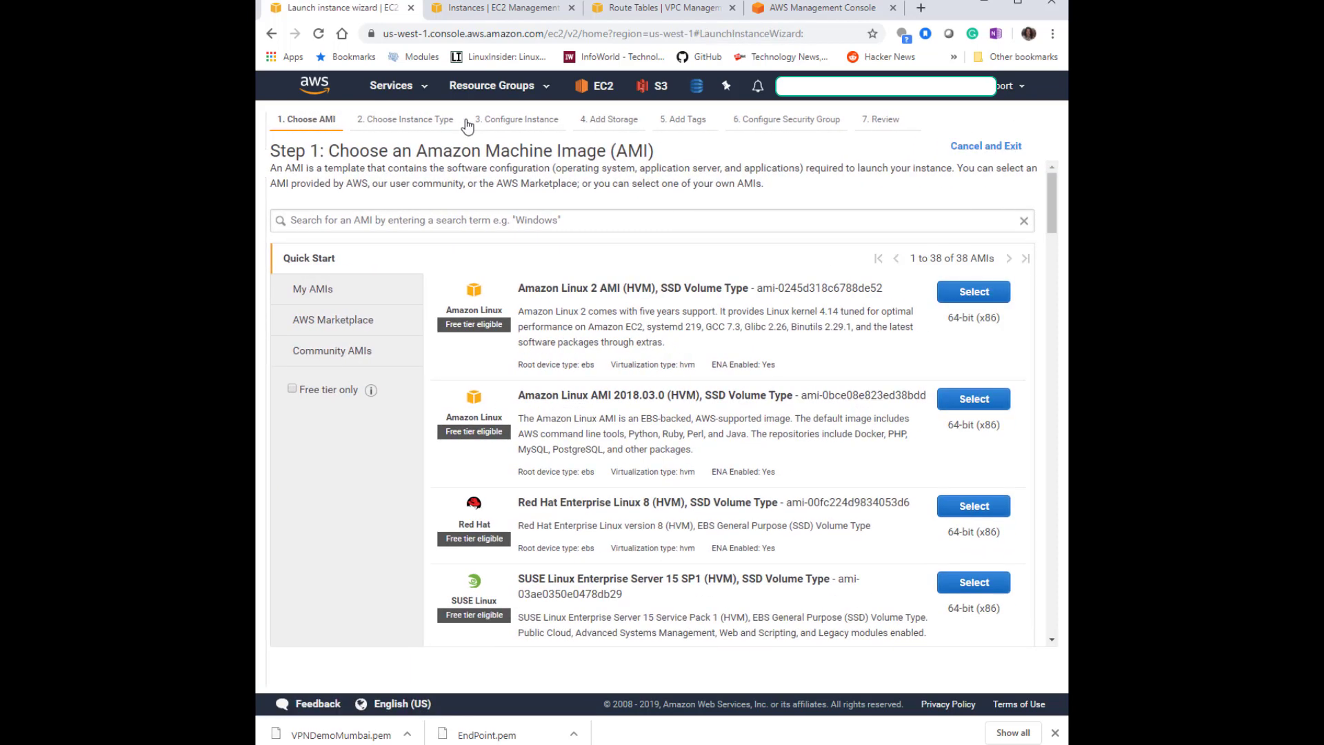
left_click_drag(521, 290, 597, 290)
left_click(986, 292)
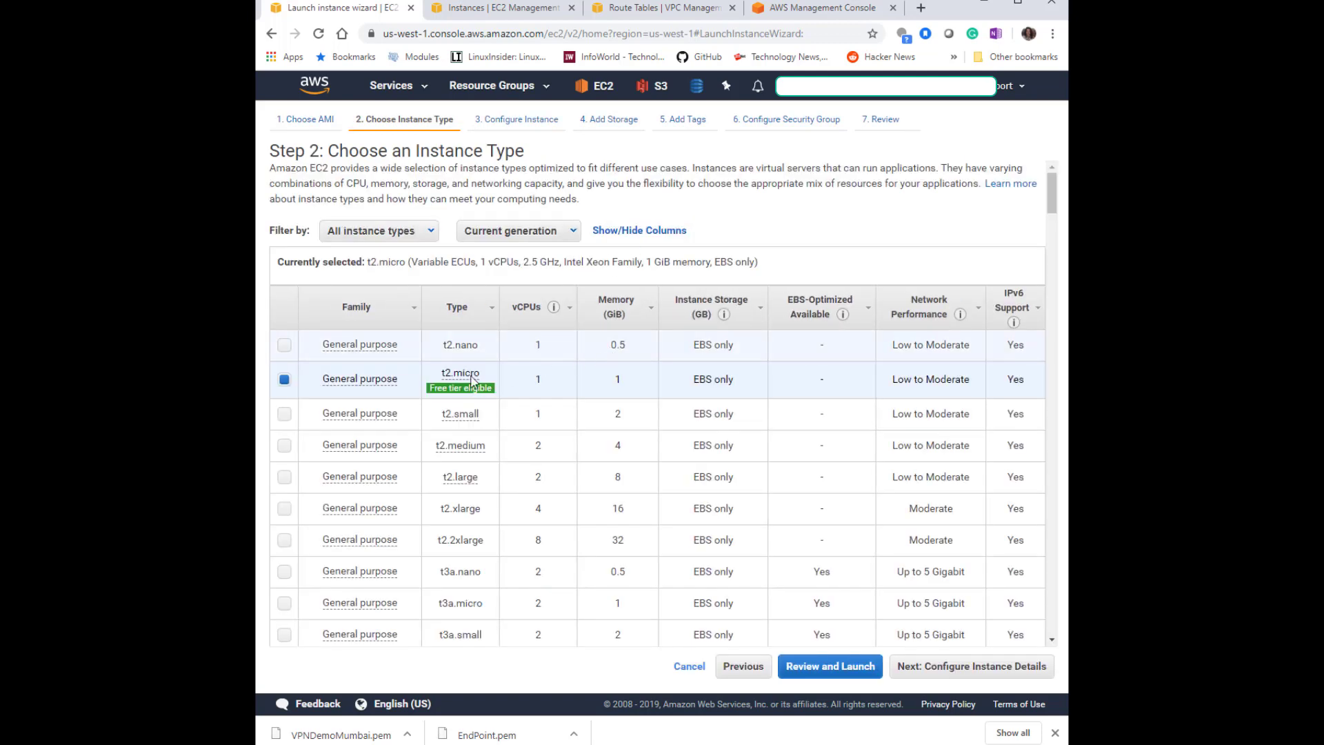
left_click(991, 672)
Place the instance in VPC1's subnet-vpc1-public and enable auto-assign public IP.
left_click(716, 286)
left_click(720, 303)
left_click(718, 309)
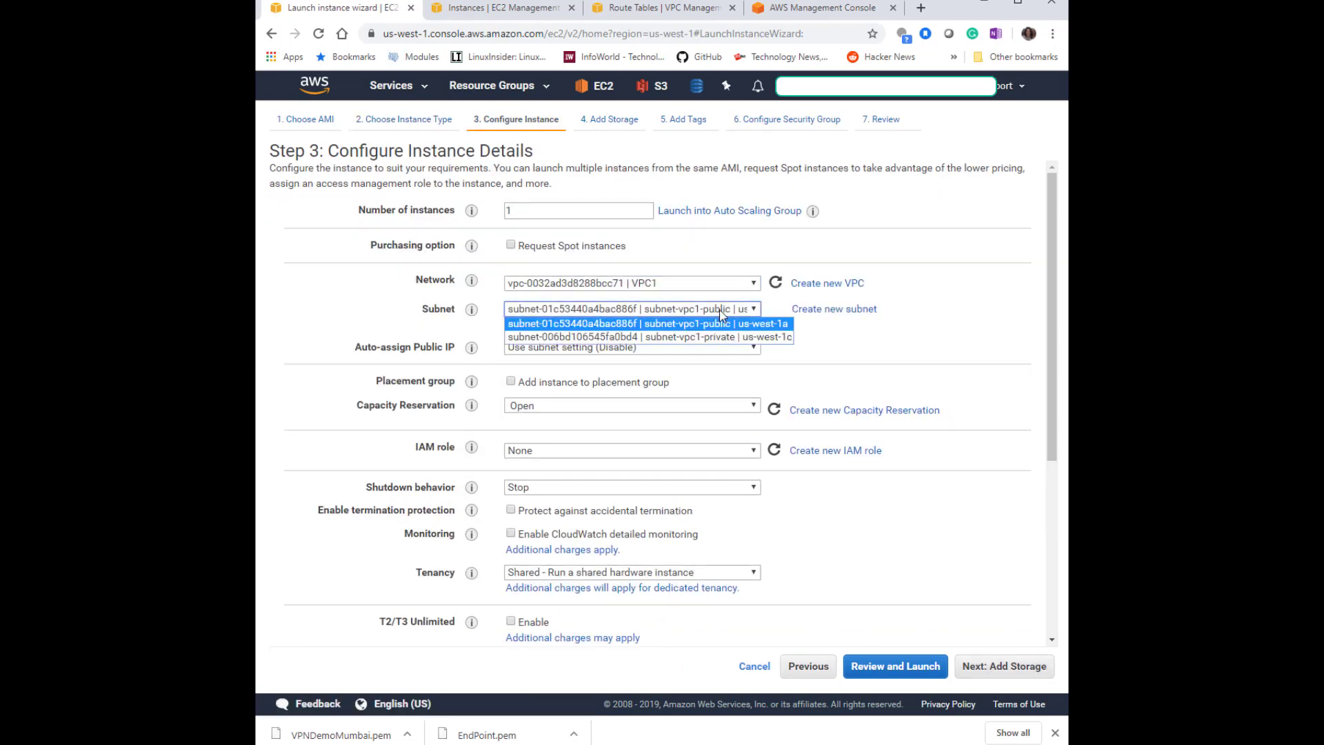
left_click(724, 325)
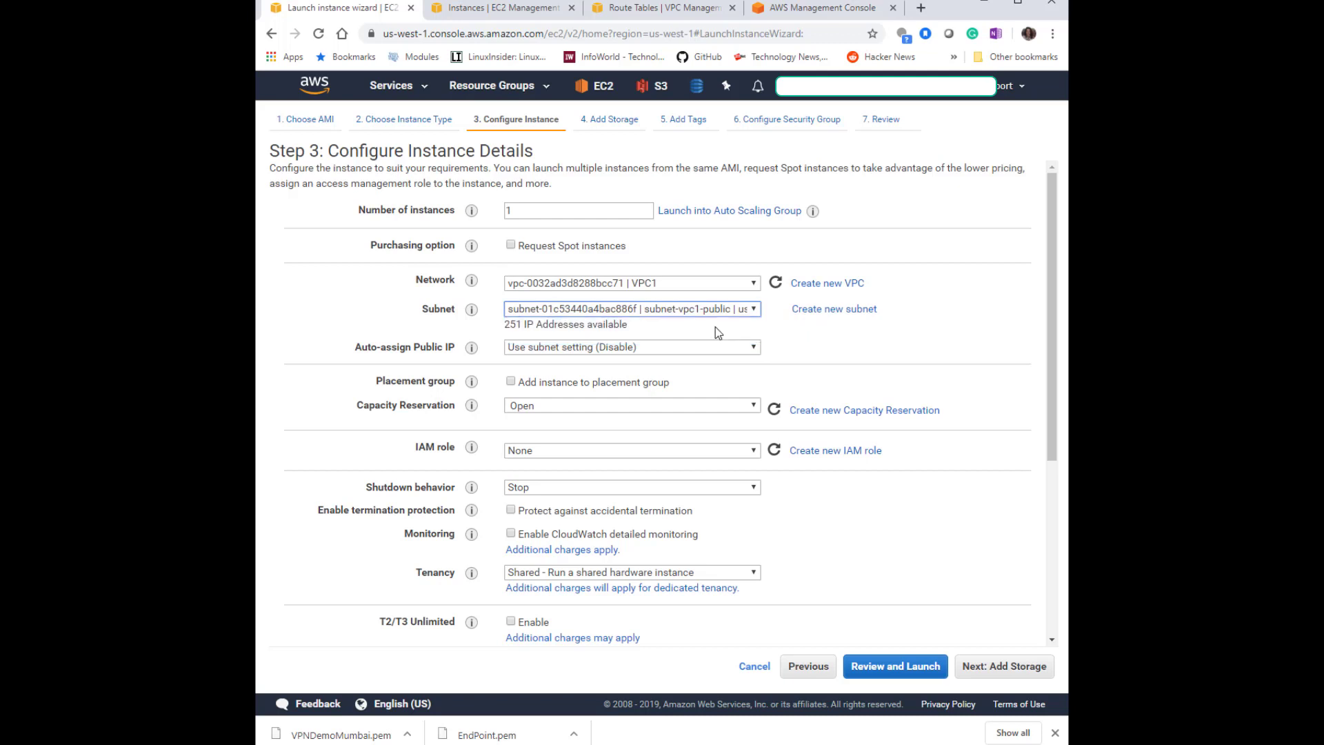
left_click(655, 348)
left_click(645, 372)
Add a tag with key service and value EC2-TestVPN-Connection.
left_click(1027, 667)
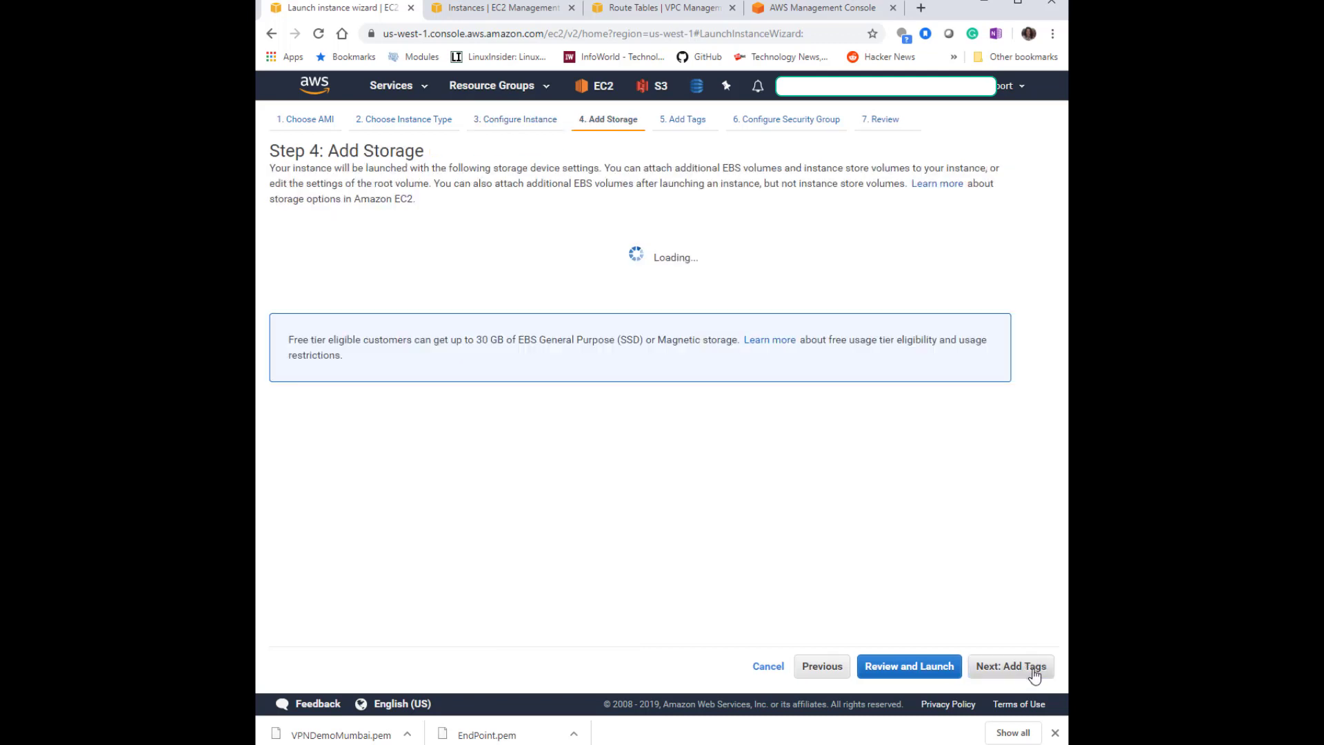
left_click(1033, 673)
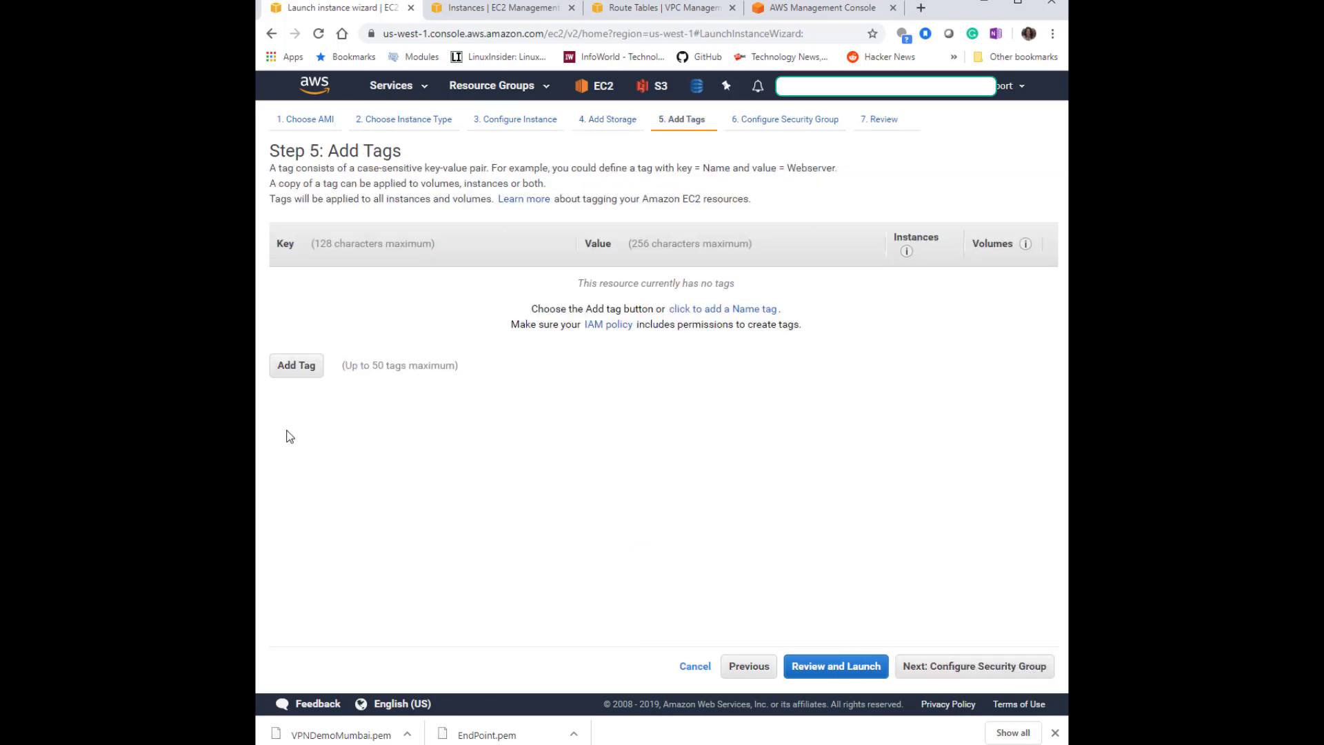
left_click(296, 375)
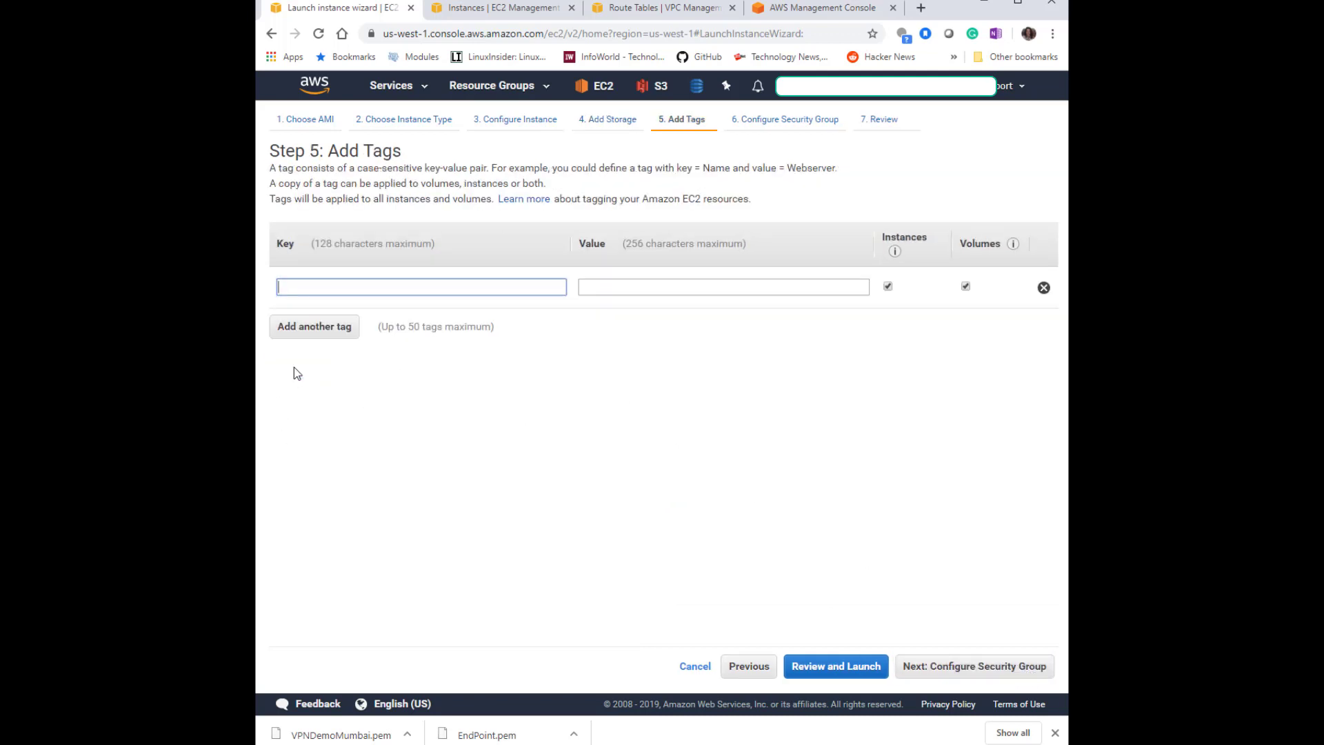
type("EC2-")
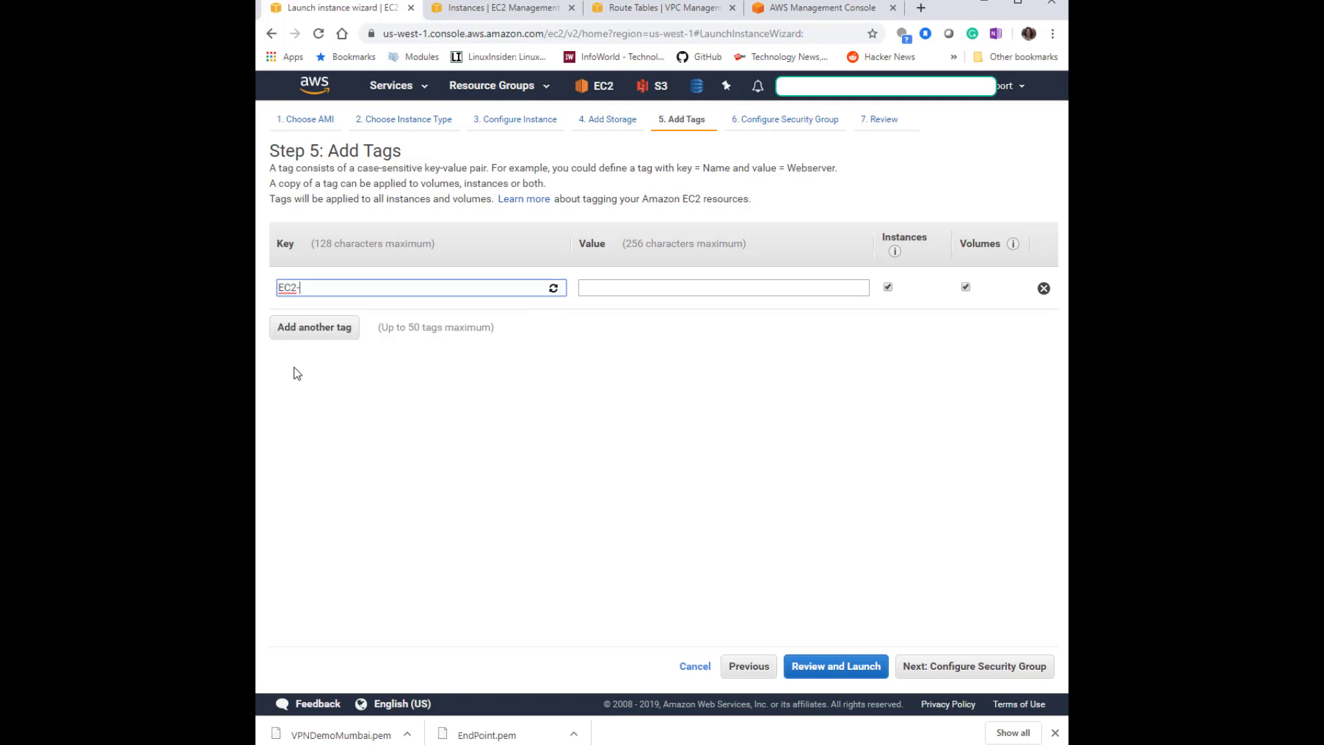
type("TestVPN-Connection")
left_click_drag(467, 293, 260, 296)
key("ctrl+x")
left_click(667, 291)
key("ctrl+v")
left_click(440, 286)
type("service")
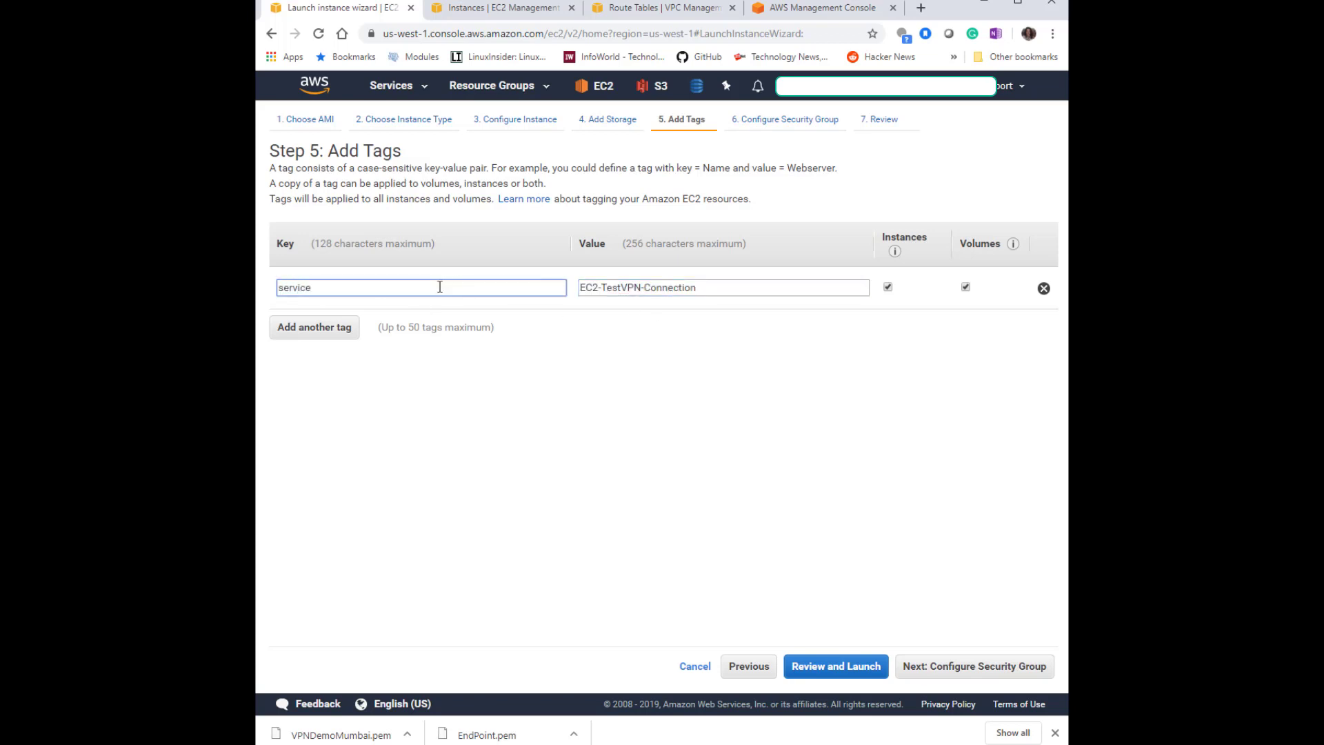
Select the existing sshOnly security group and proceed to review and launch.
left_click(1024, 666)
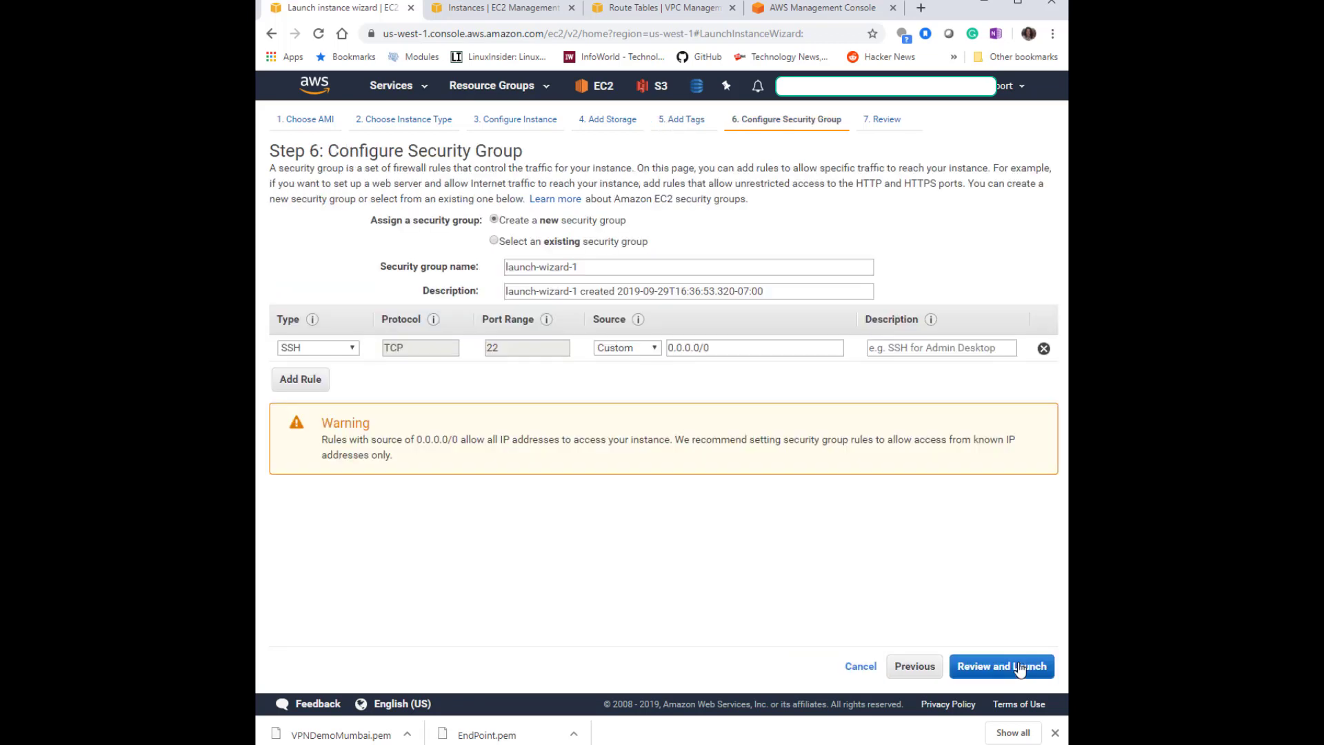
left_click(521, 242)
left_click(385, 324)
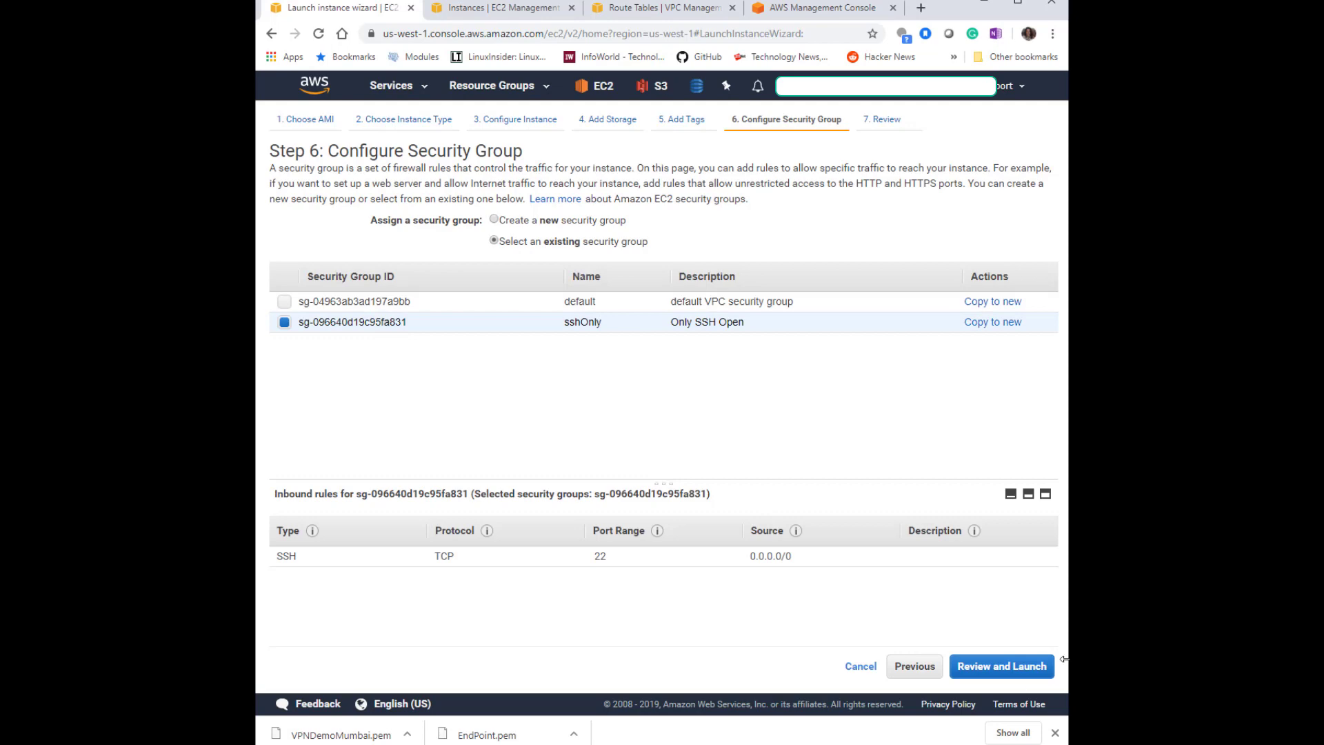
left_click(1039, 669)
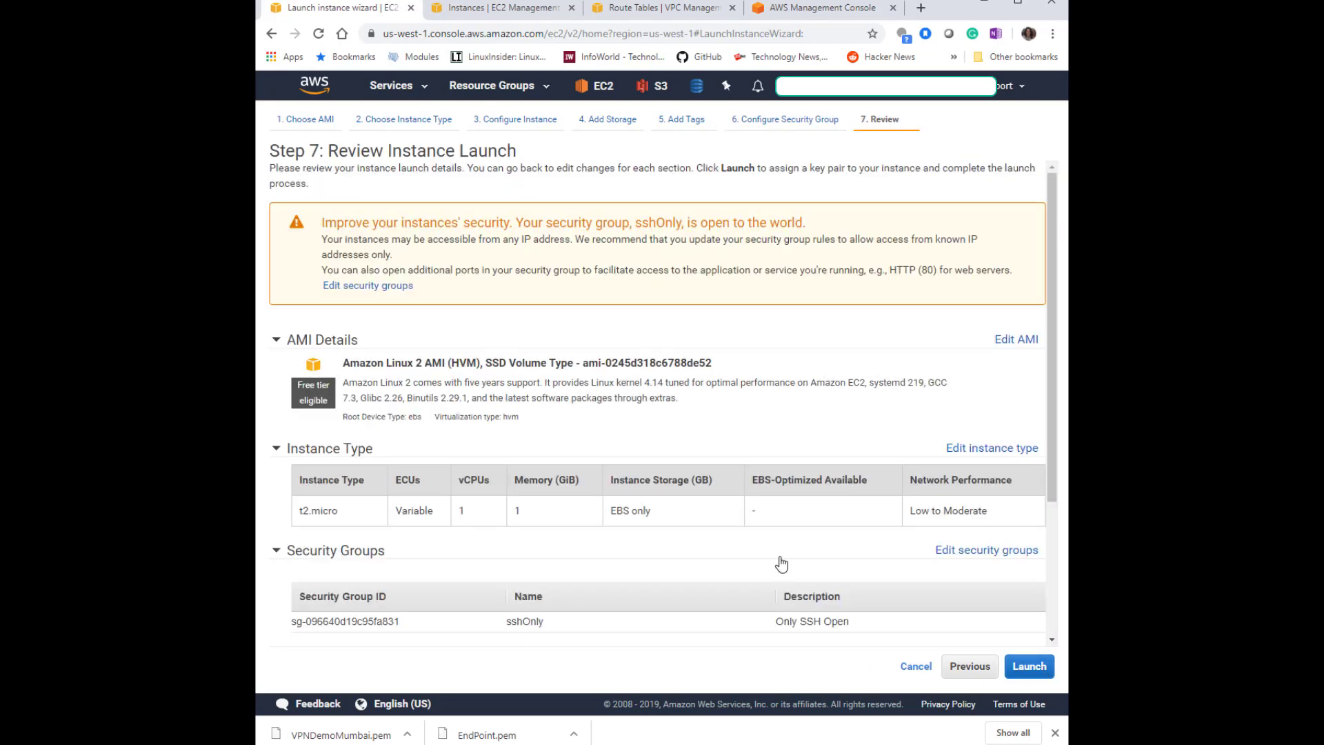
left_click(1029, 667)
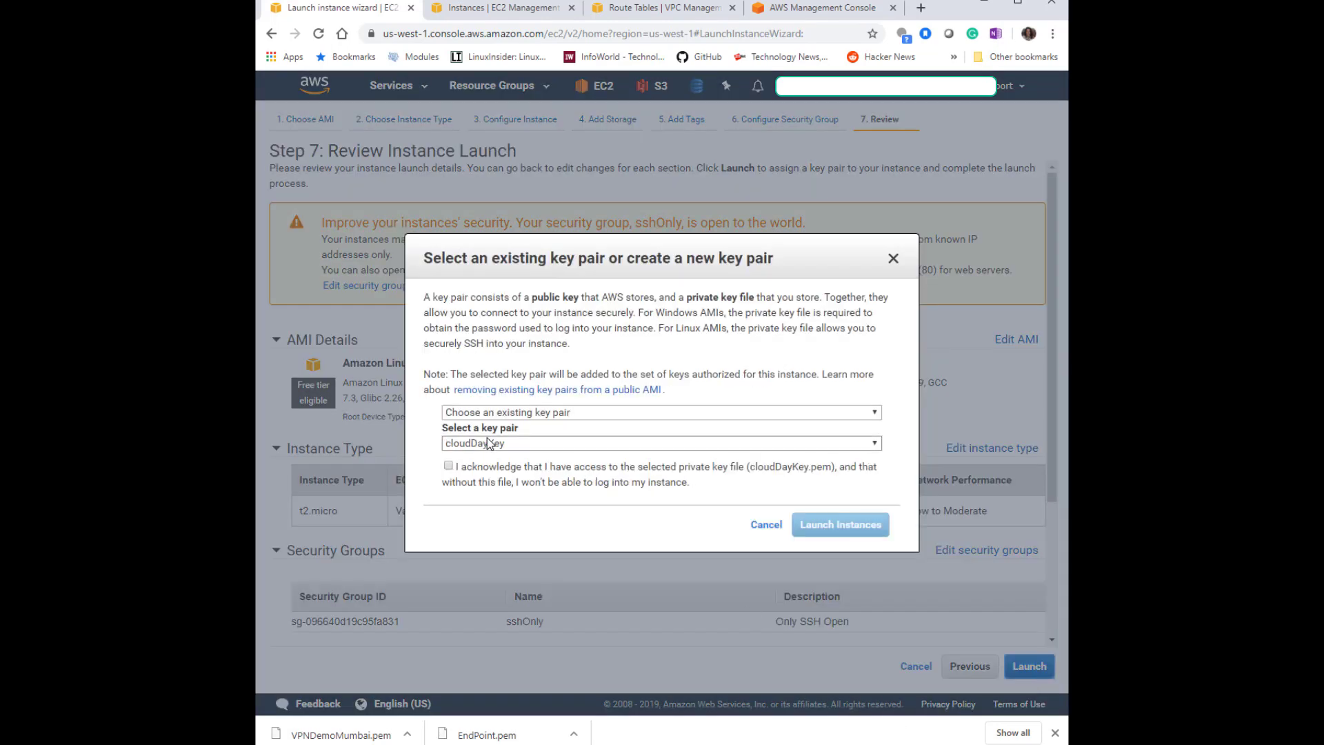
Create and download a new key pair named VPNDemoNCali, launch the instance, and open the instances list.
left_click(499, 444)
left_click(501, 455)
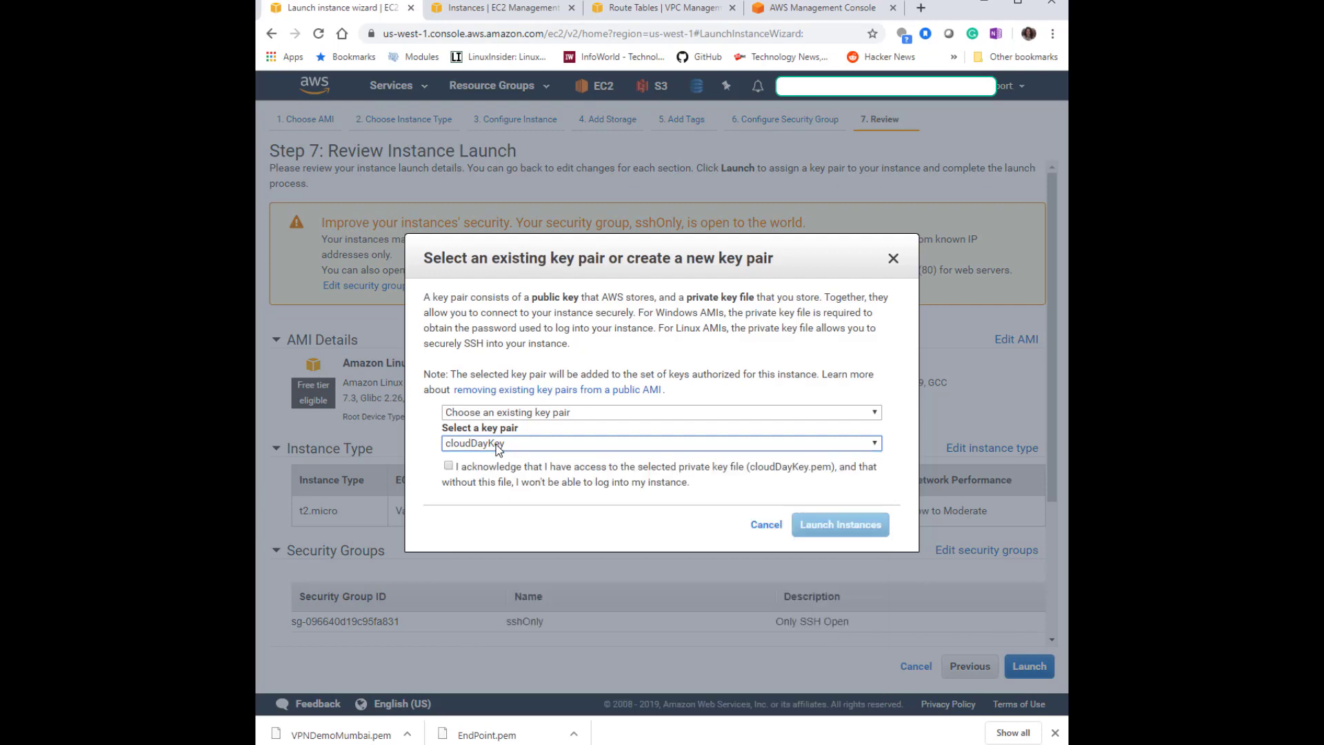
left_click(449, 466)
left_click(489, 412)
left_click(486, 440)
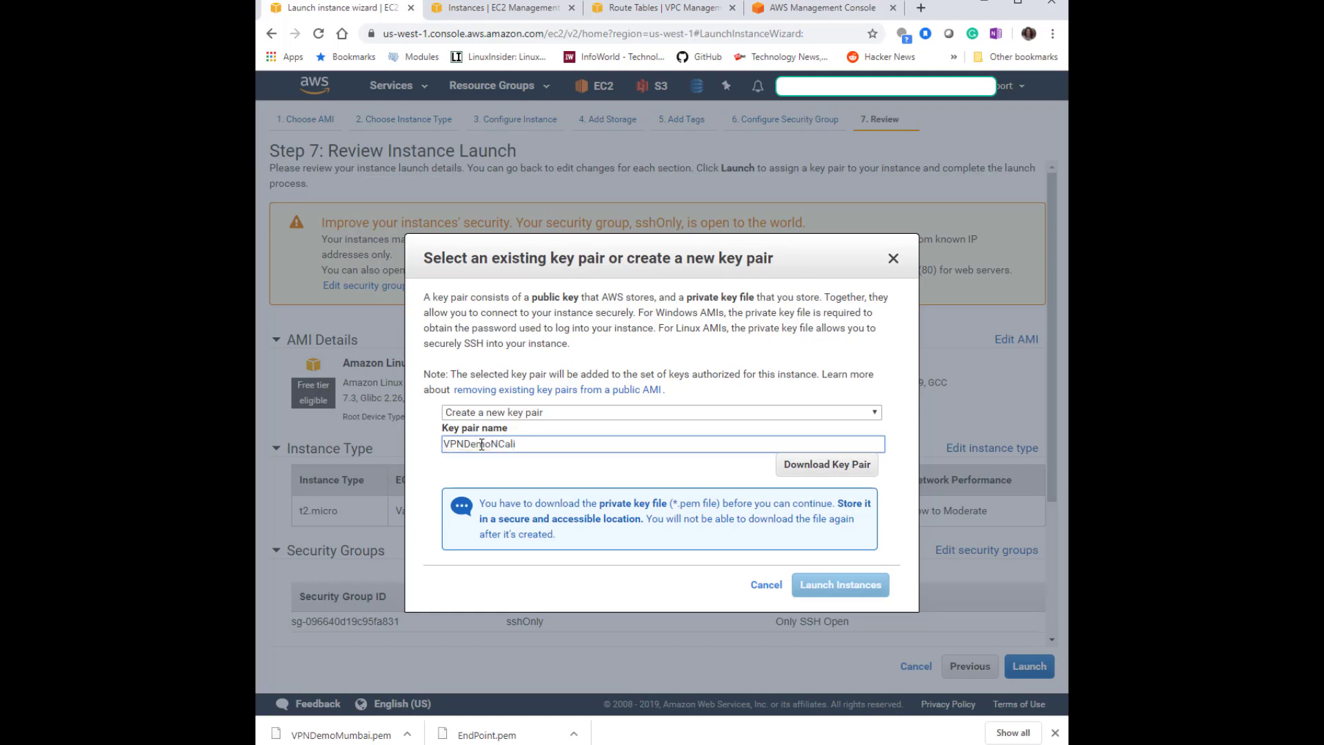
left_click(807, 465)
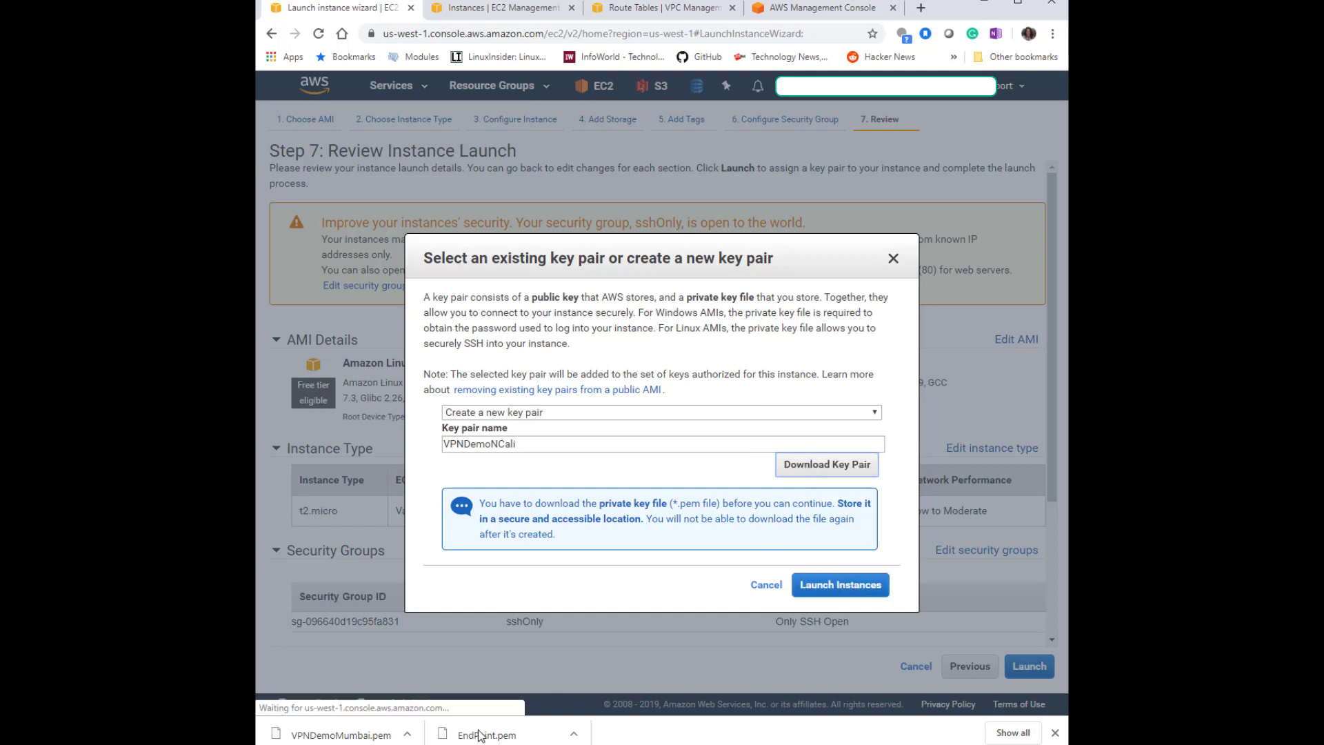
left_click(842, 584)
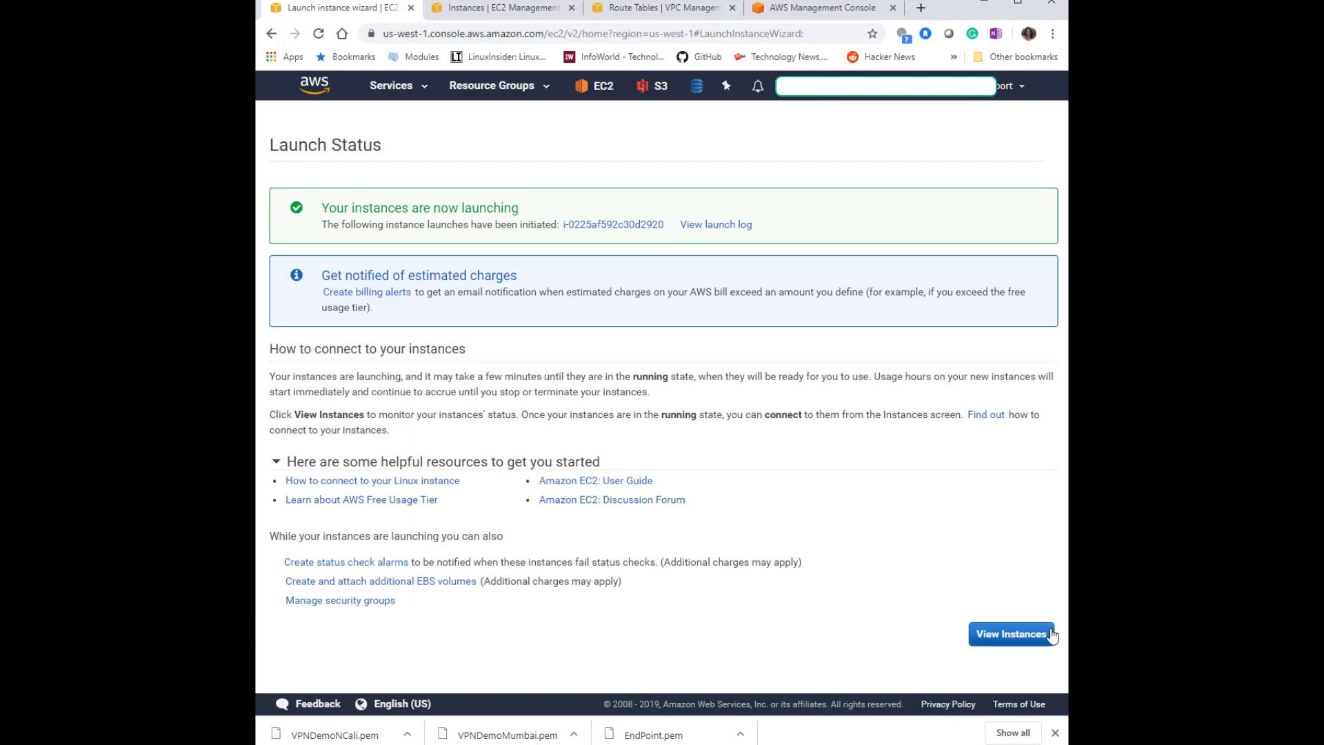
left_click(1010, 634)
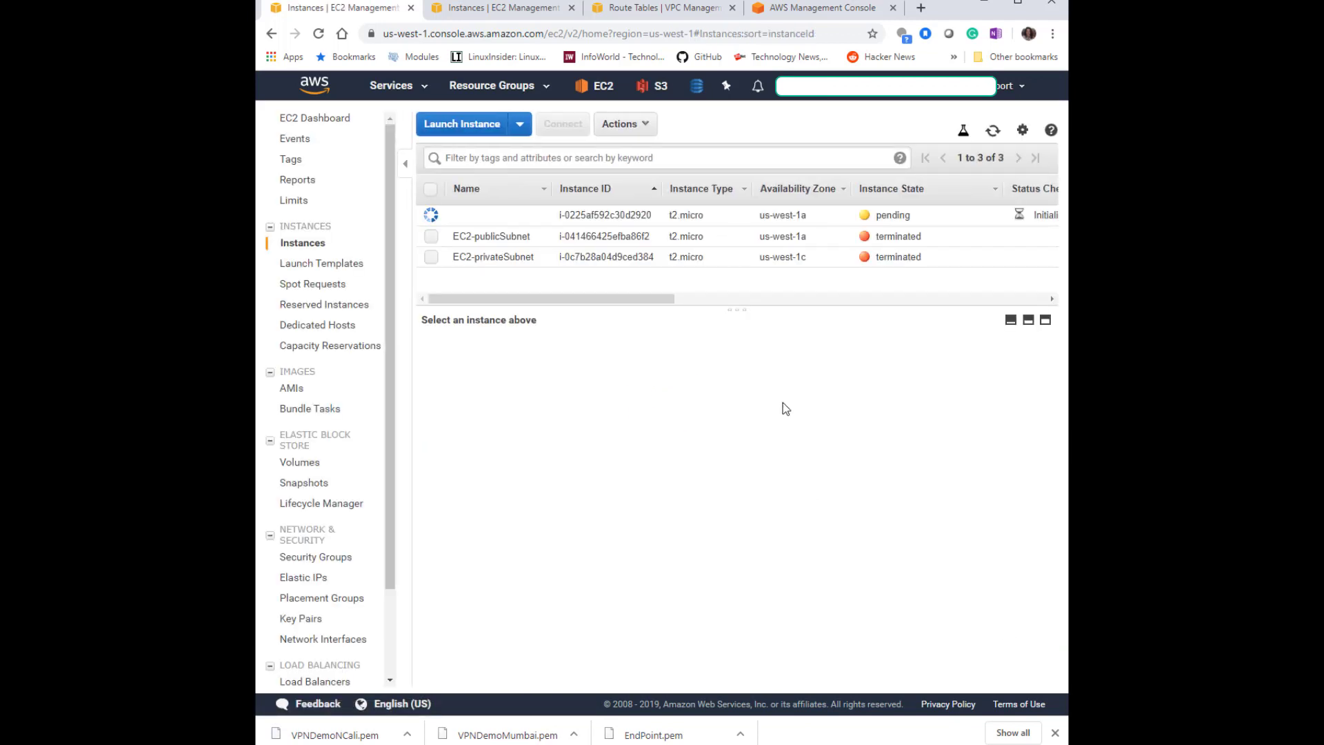
Check the instance states in the Mumbai and N. California consoles.
left_click(519, 10)
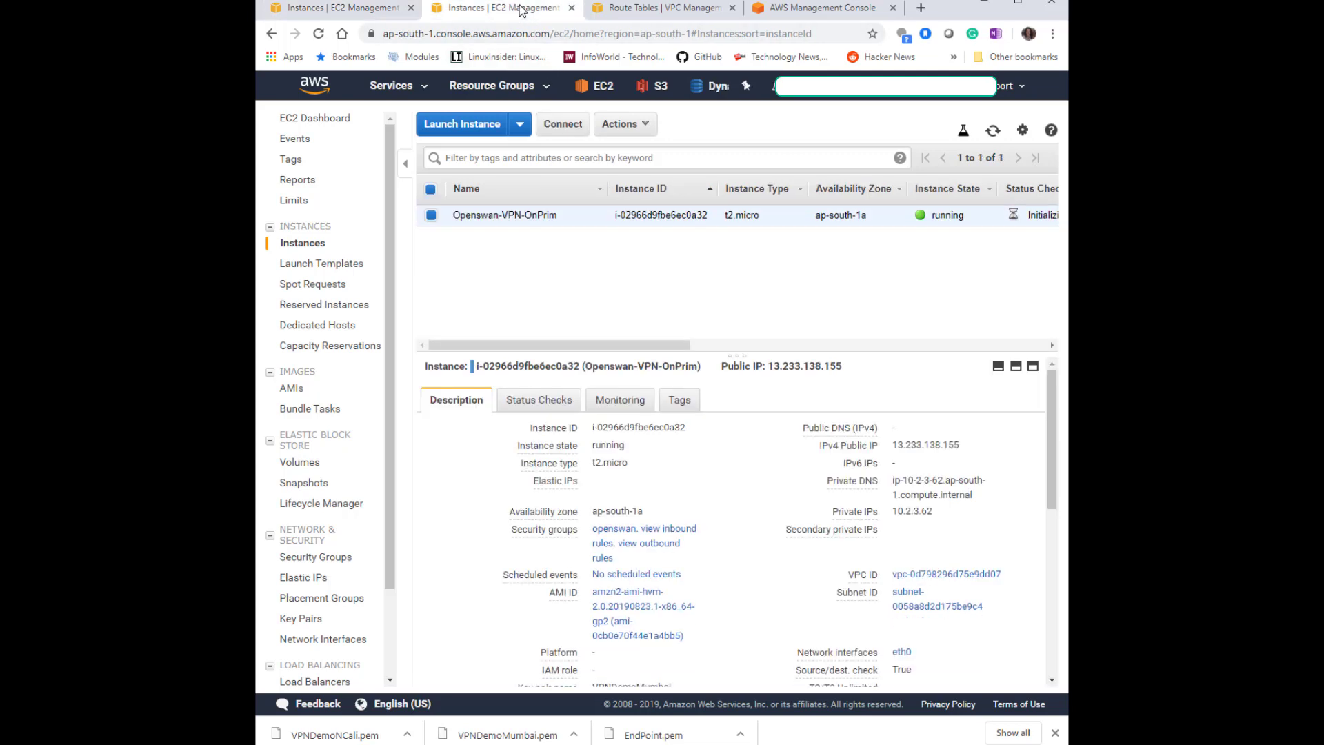
left_click(991, 133)
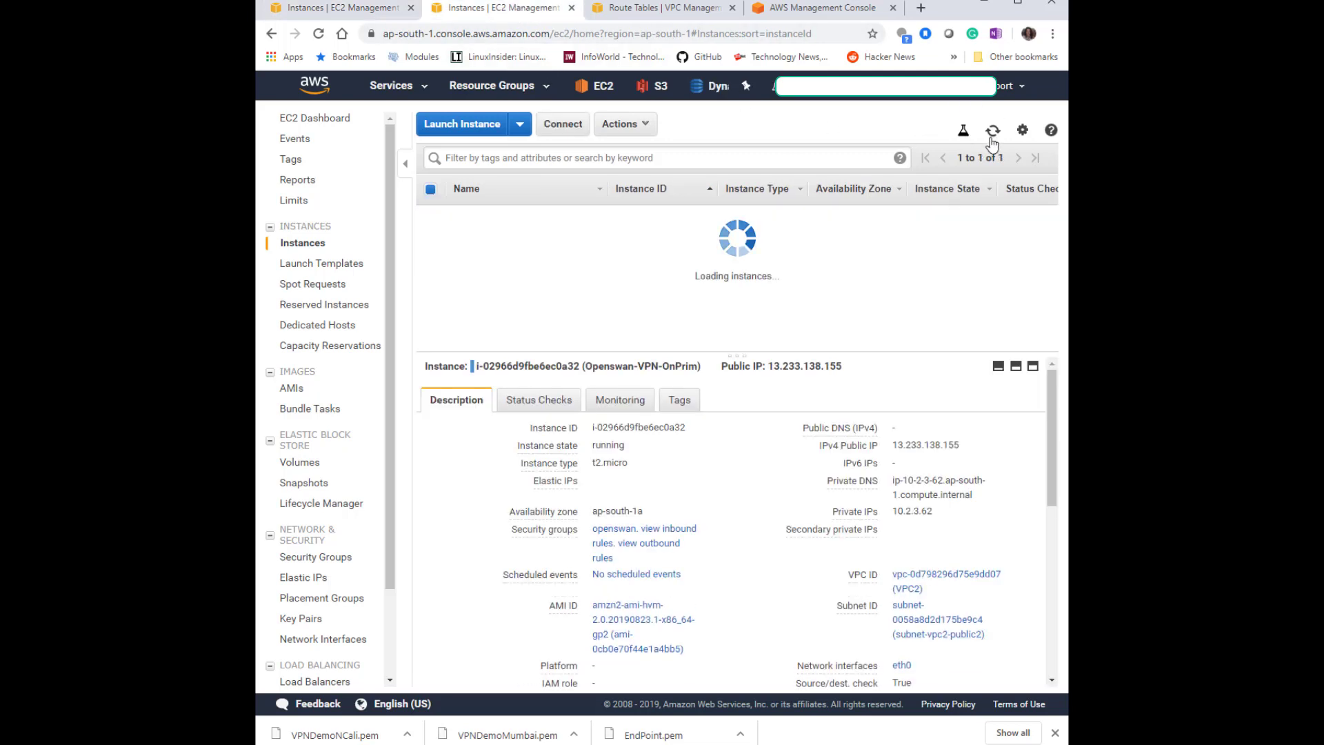
left_click(341, 9)
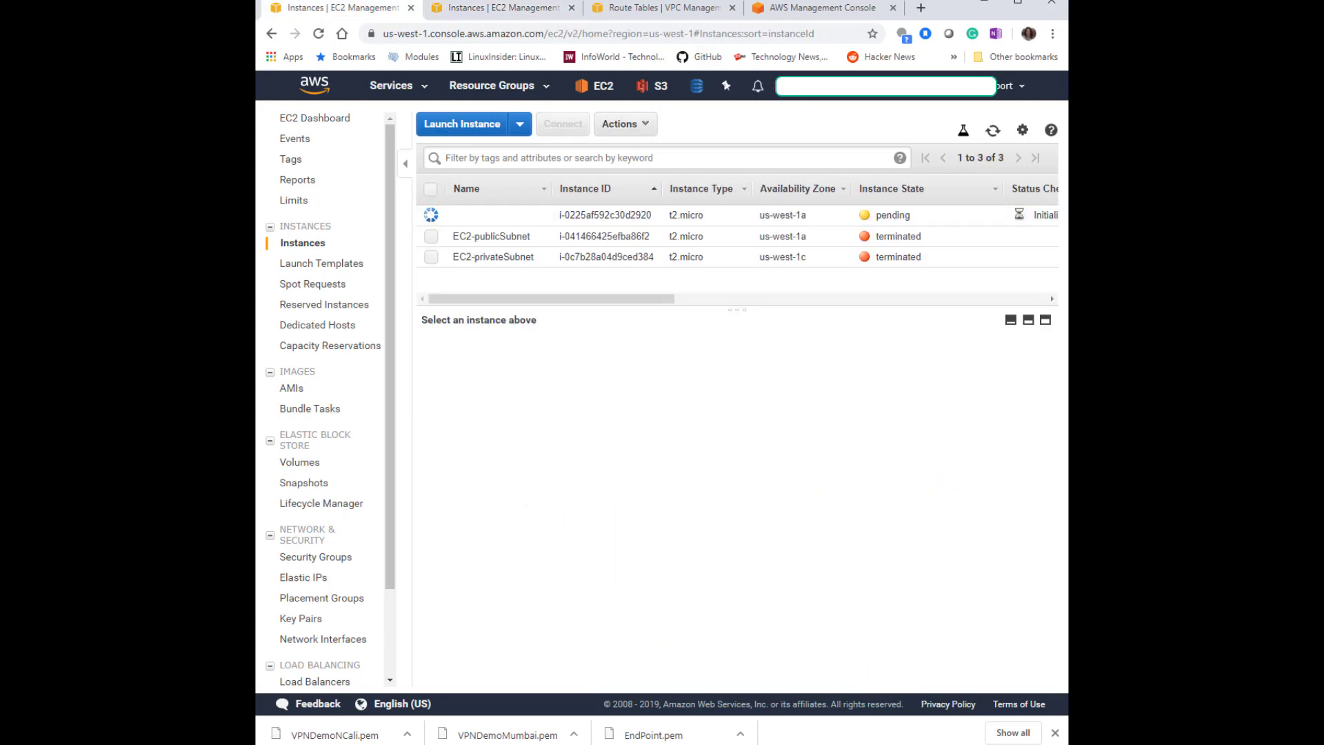
In the Mumbai openswan security group, add an inbound custom TCP rule for ports 0-65535 from 10.1.0.0/16.
key("alt+Tab")
left_click(270, 245)
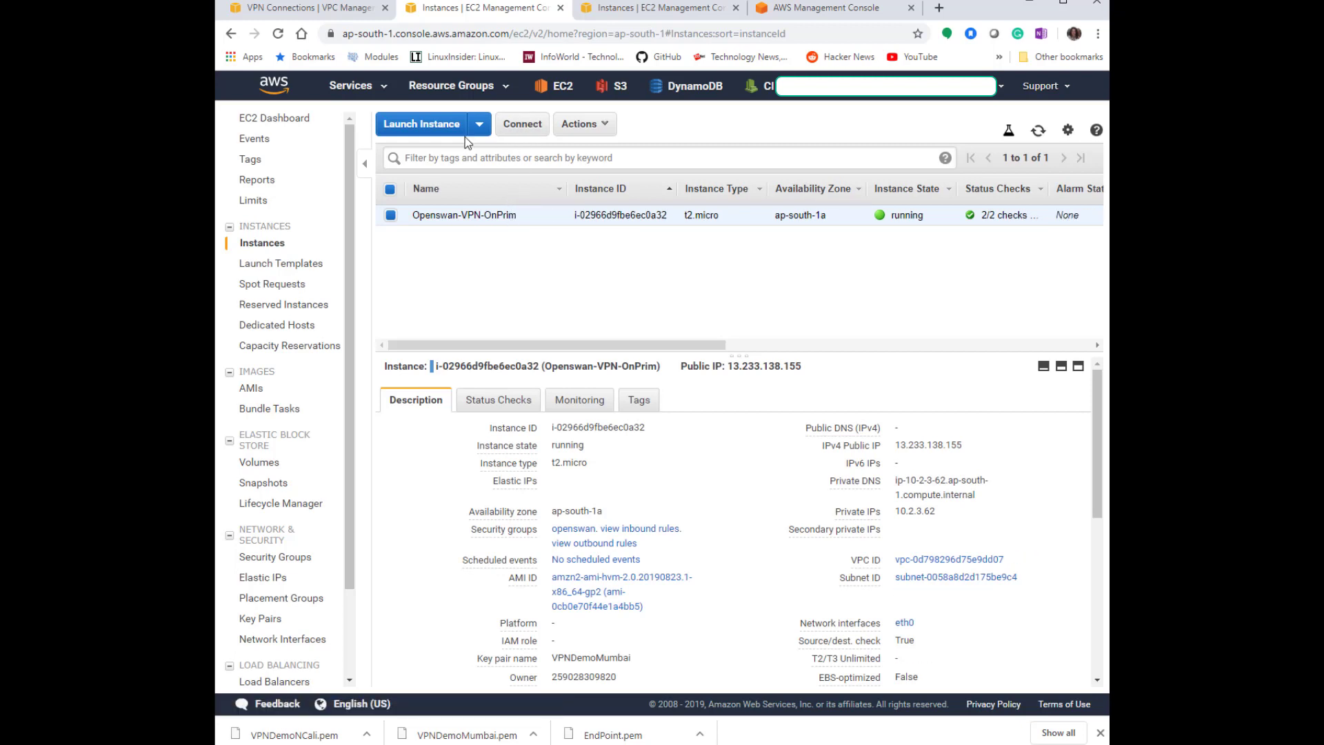
mouse_move(490, 534)
left_click(606, 528)
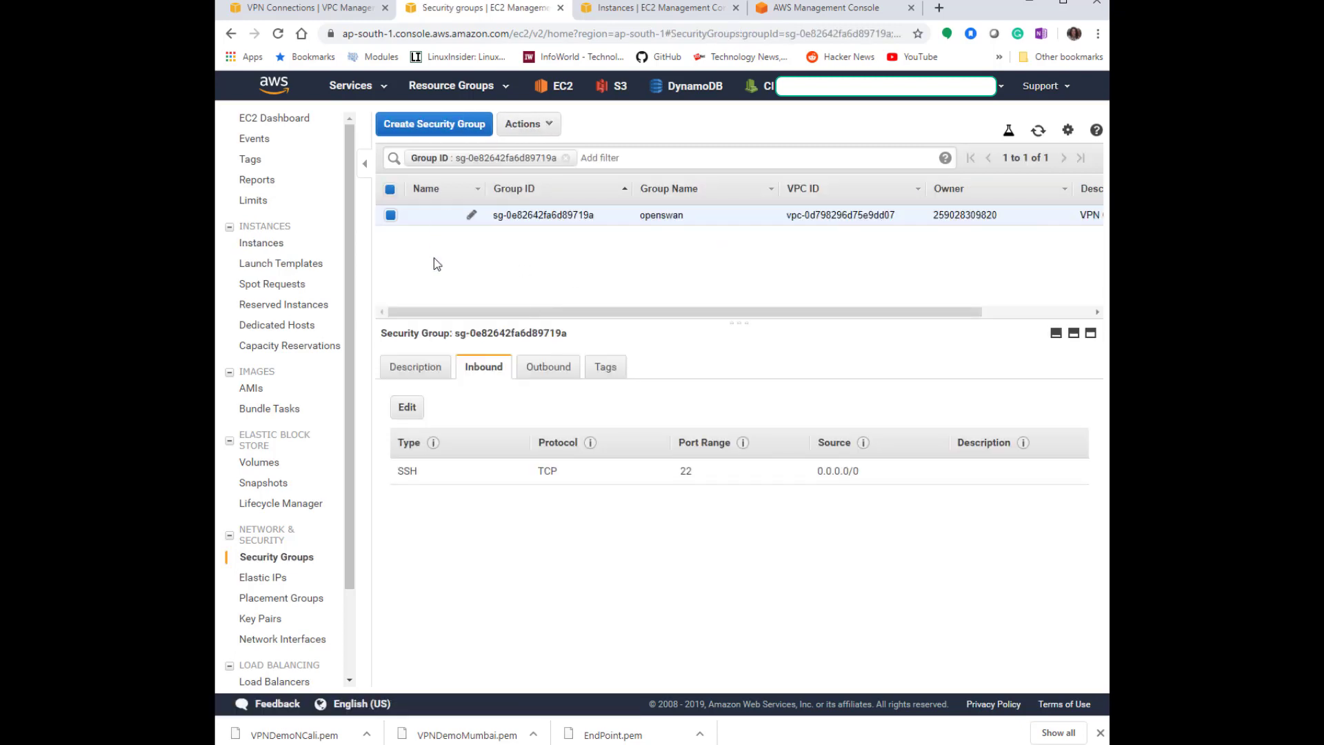
left_click(413, 408)
left_click(321, 402)
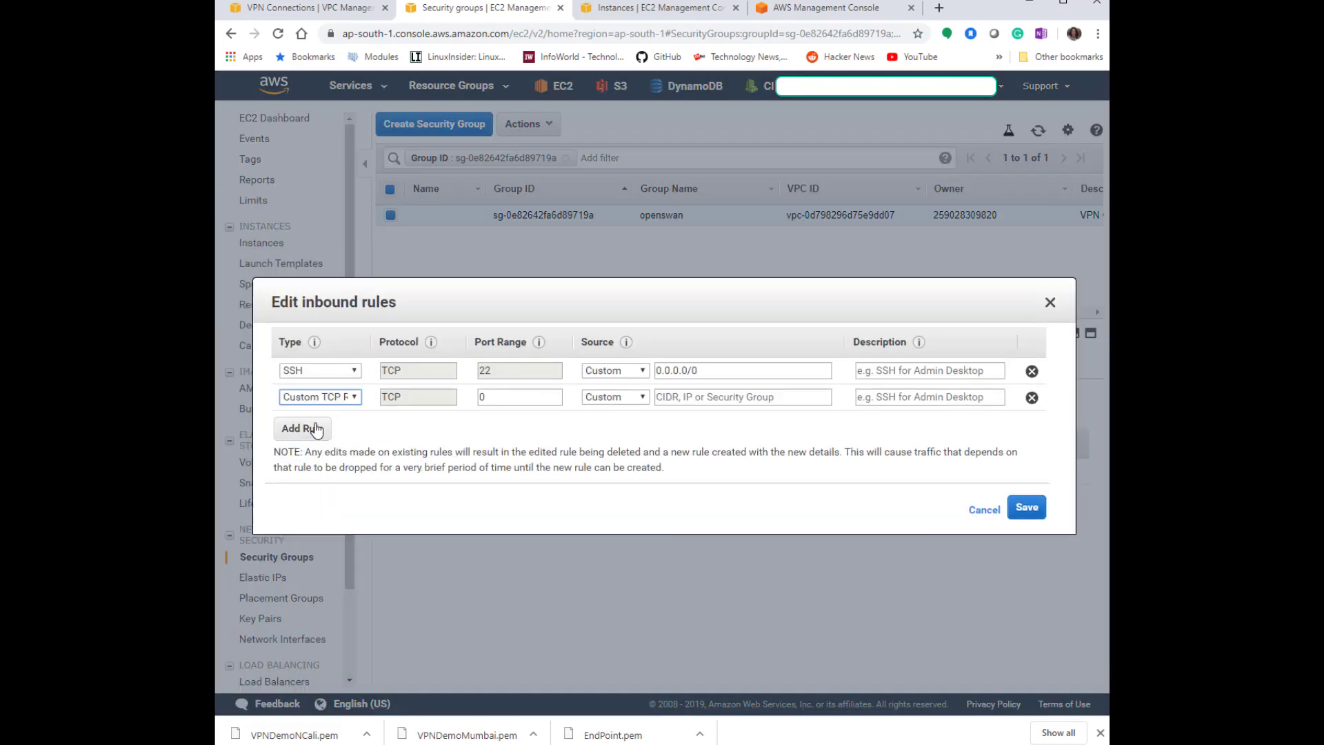
left_click(321, 427)
left_click(509, 393)
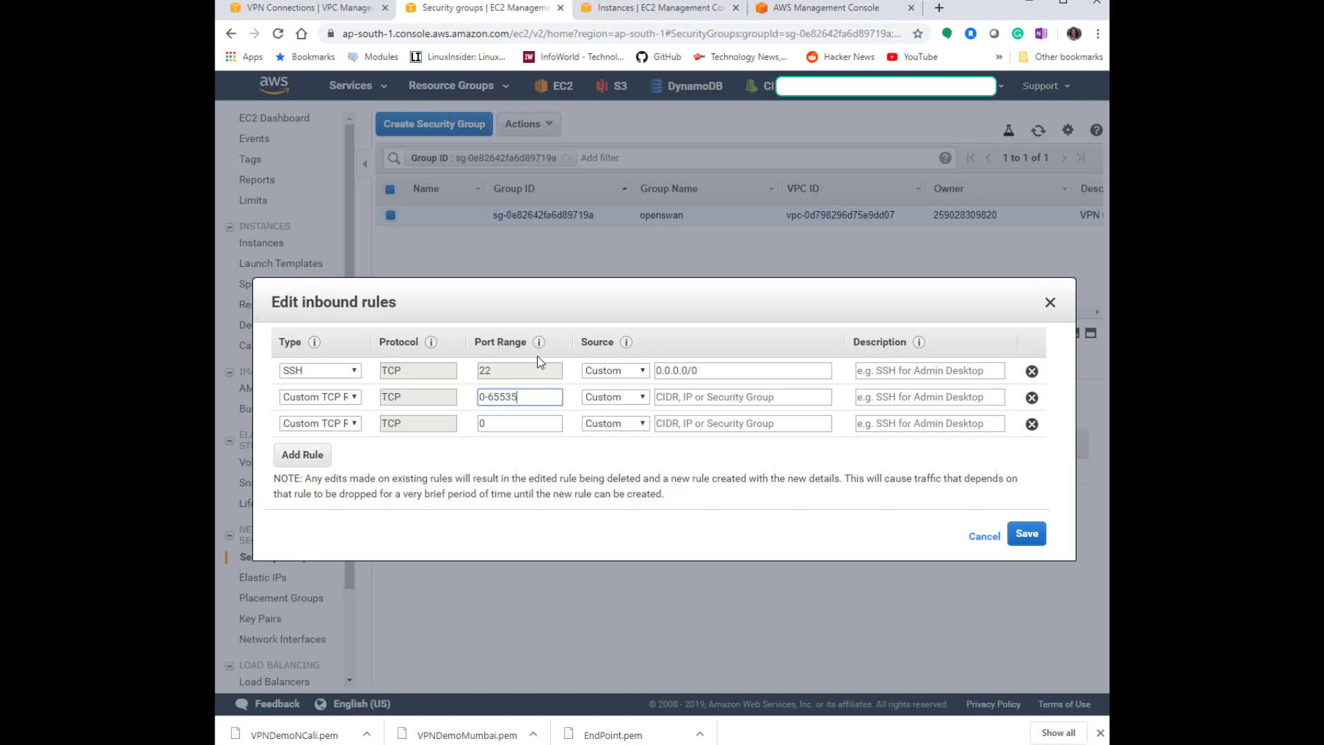
left_click(684, 395)
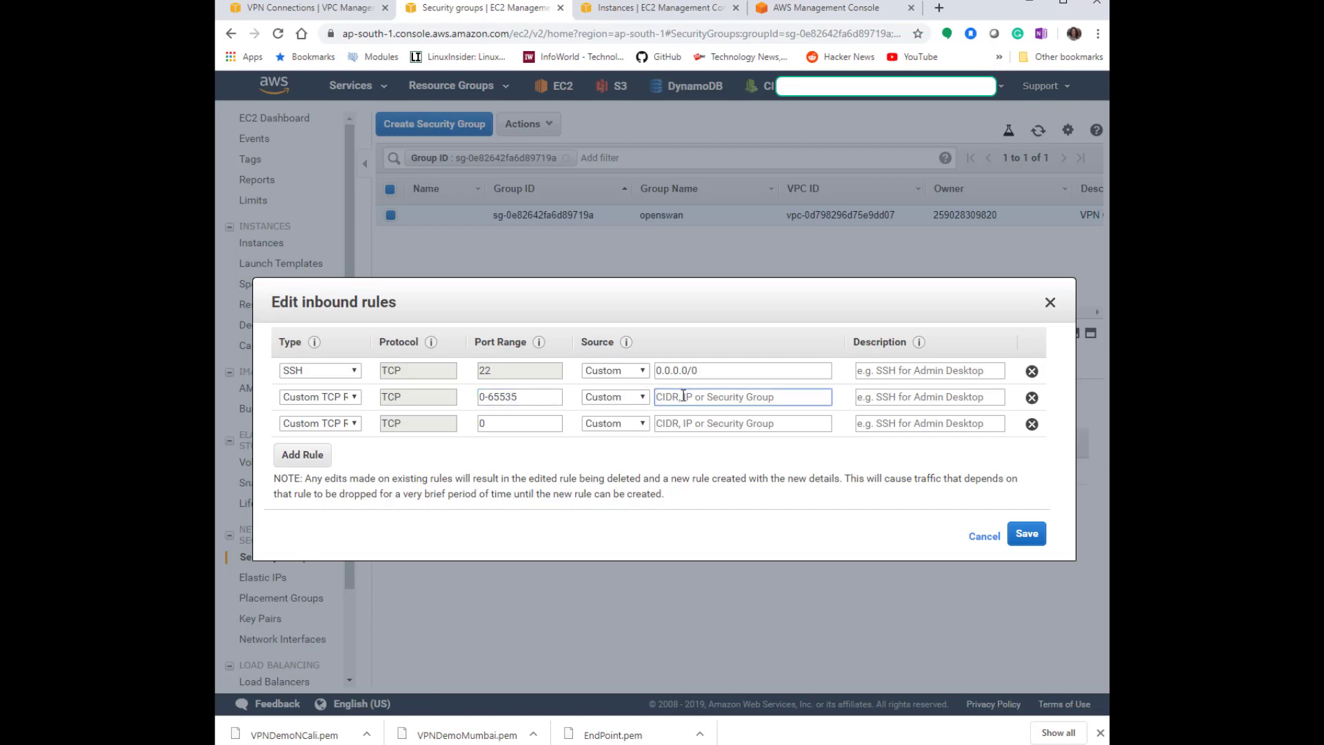
type("10.1")
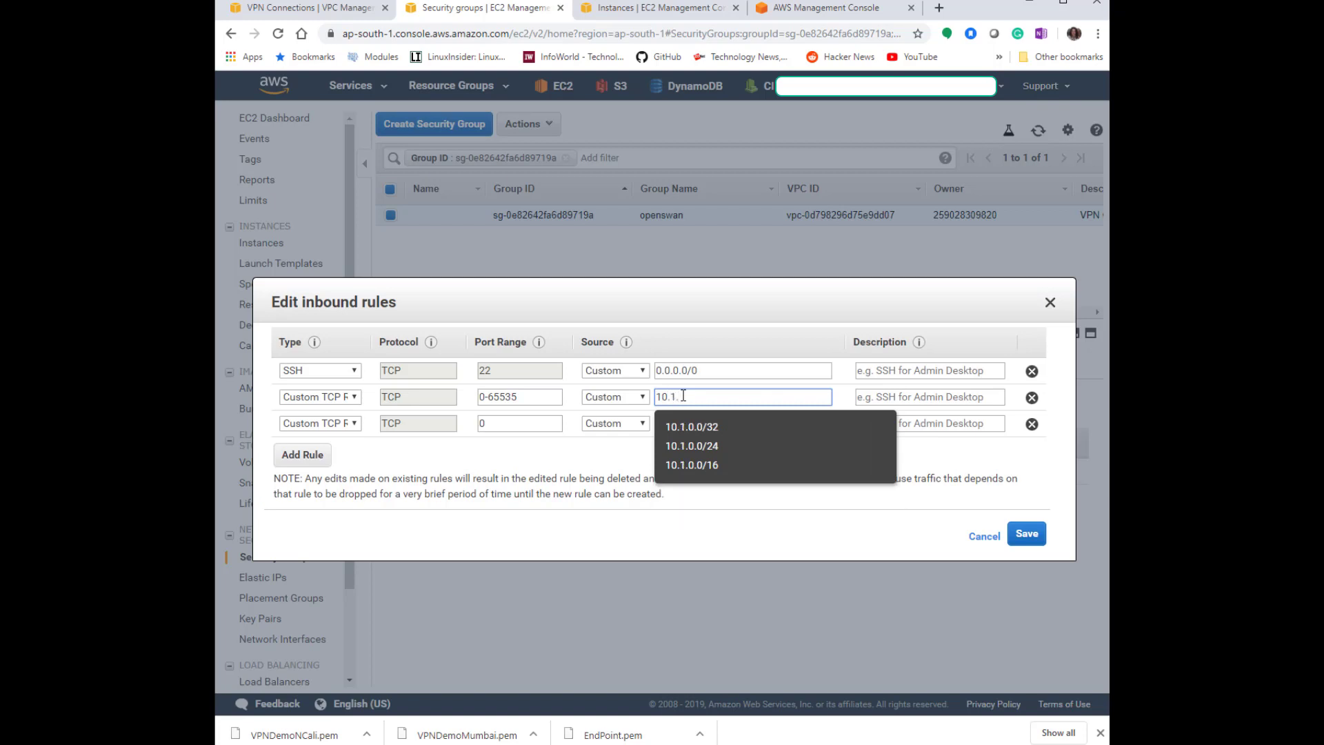
type(".")
left_click(713, 466)
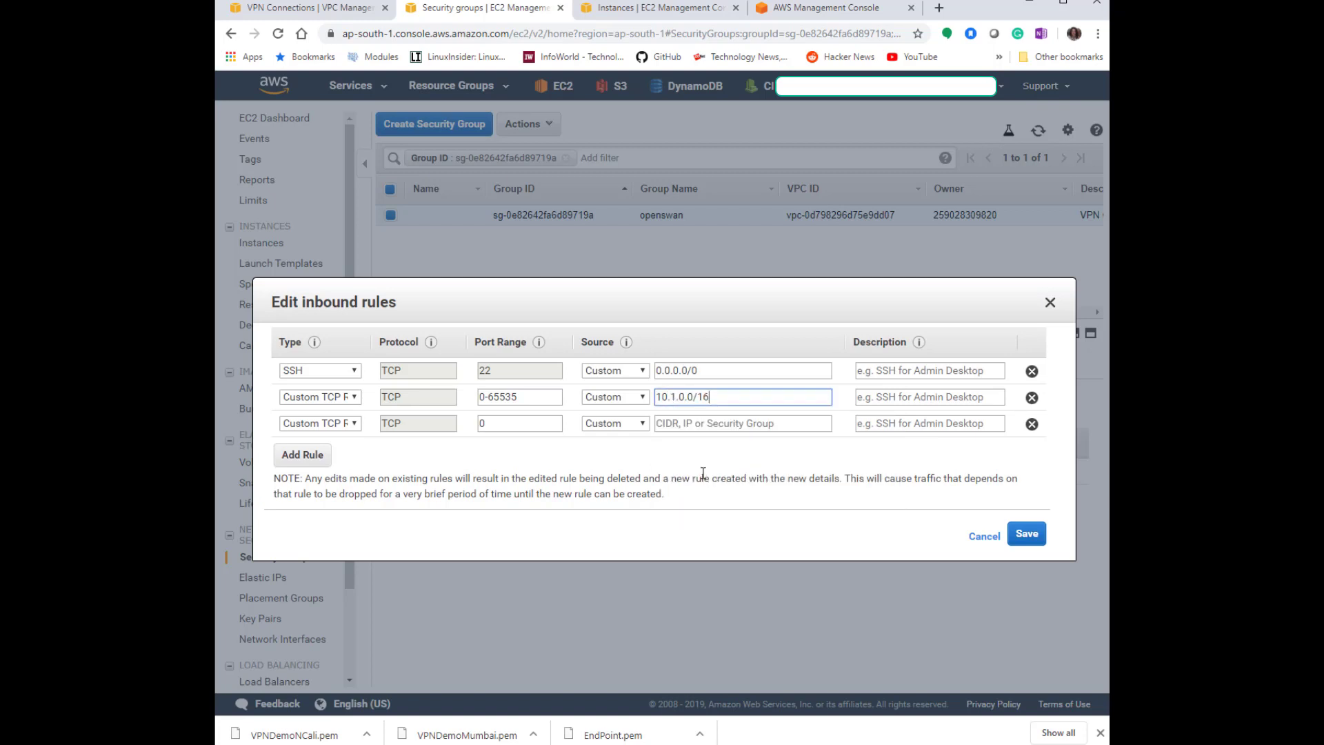
Add a third inbound rule with ports 0-65535 and source 10.1.0.0/16, and try to save.
left_click(511, 428)
left_click_drag(522, 398, 431, 395)
key("ctrl+c")
left_click(525, 423)
key("ctrl+v")
left_click_drag(713, 397, 599, 403)
key("ctrl+c")
left_click(726, 424)
key("ctrl+v")
left_click(1024, 534)
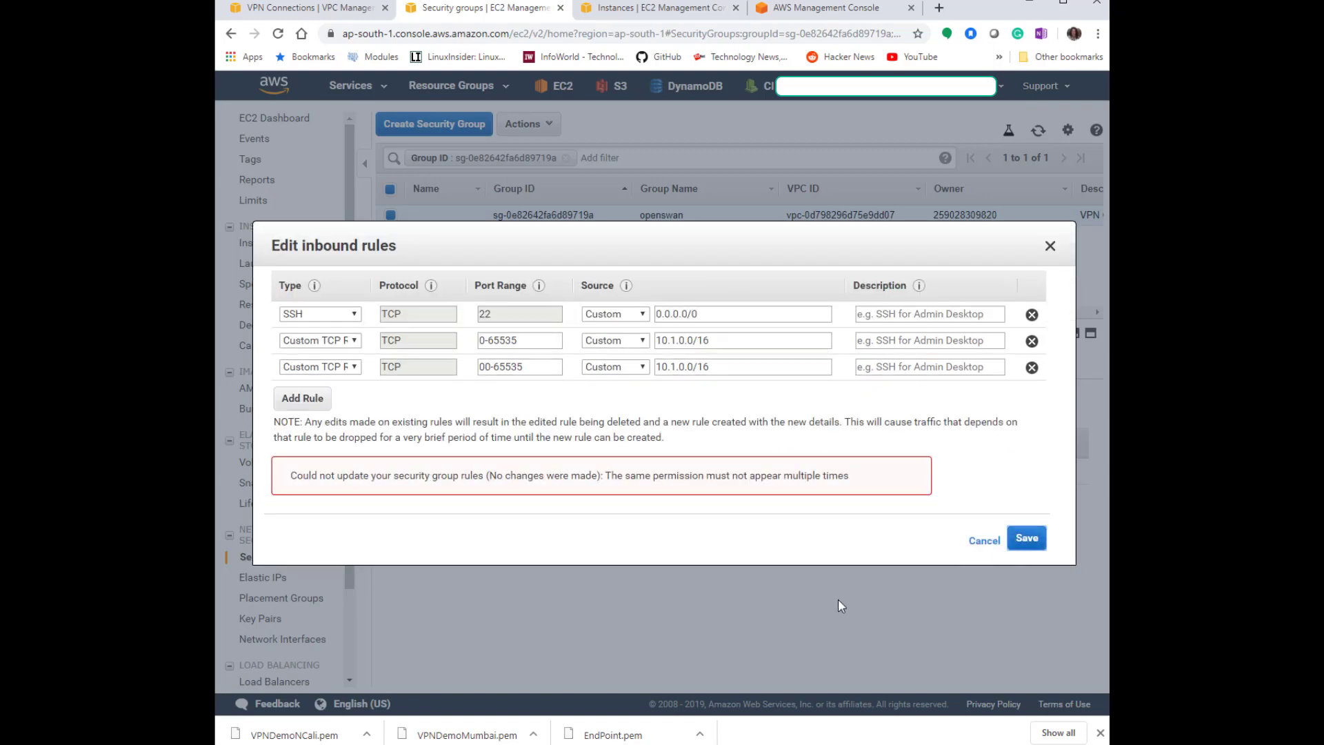
Change the third rule to Custom UDP with ports 0-65535 and save the inbound rules.
left_click(328, 369)
left_click(314, 390)
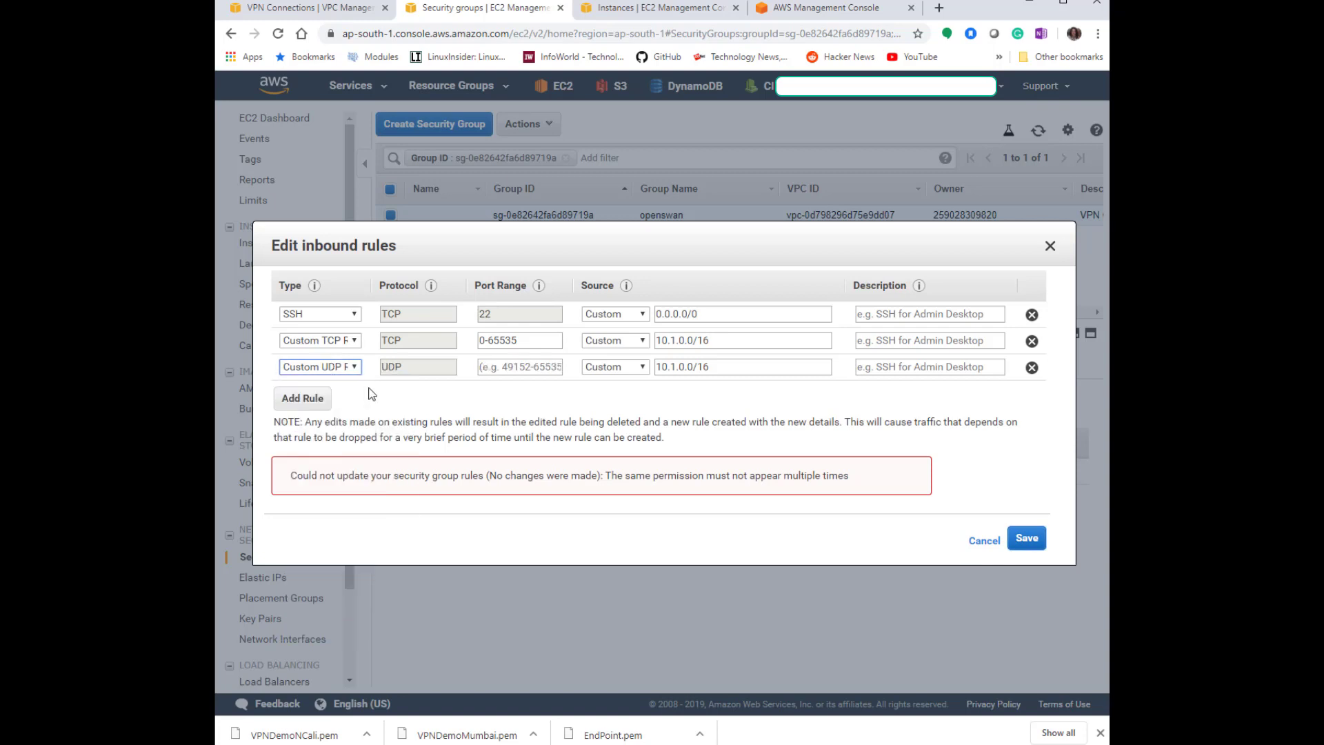
left_click_drag(533, 340, 431, 347)
key("ctrl+c")
left_click(525, 368)
key("ctrl+v")
left_click(1026, 539)
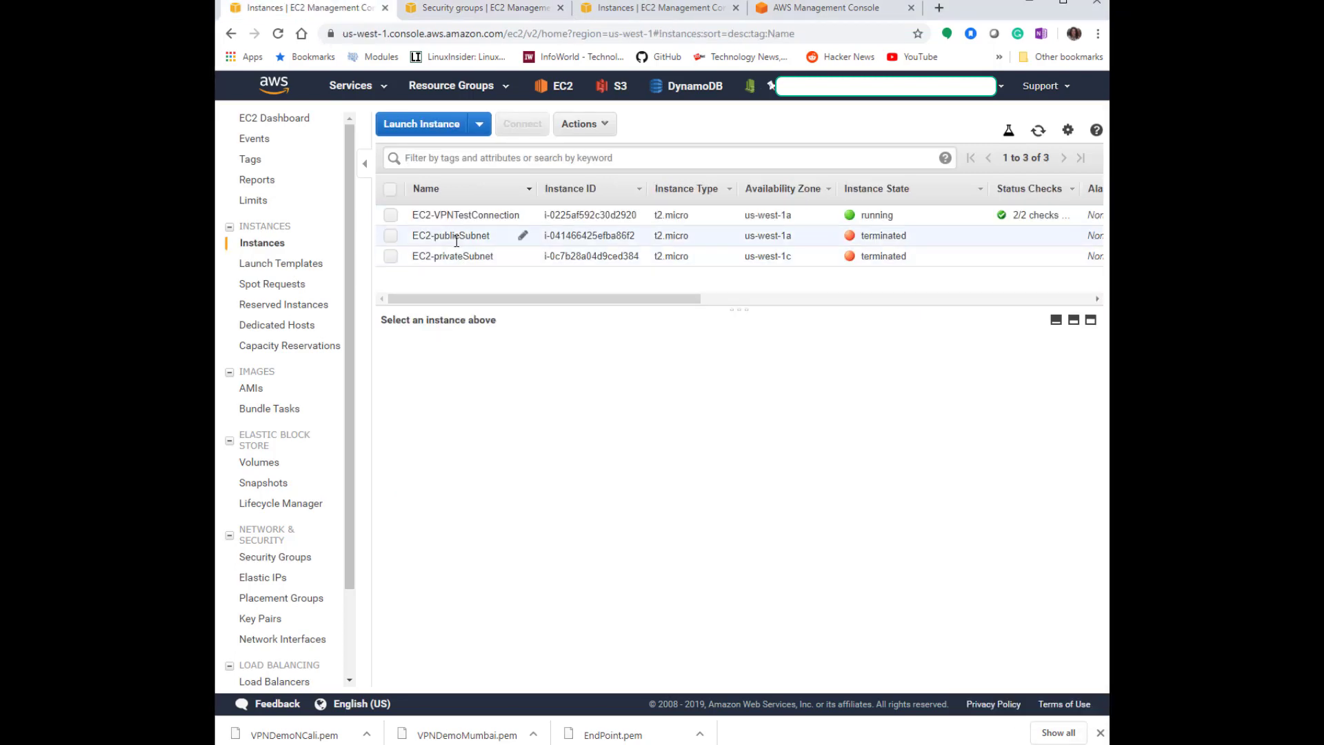
From the test instance's security group, start creating a new security group named VPNSitetoSite in VPC1.
left_click(466, 218)
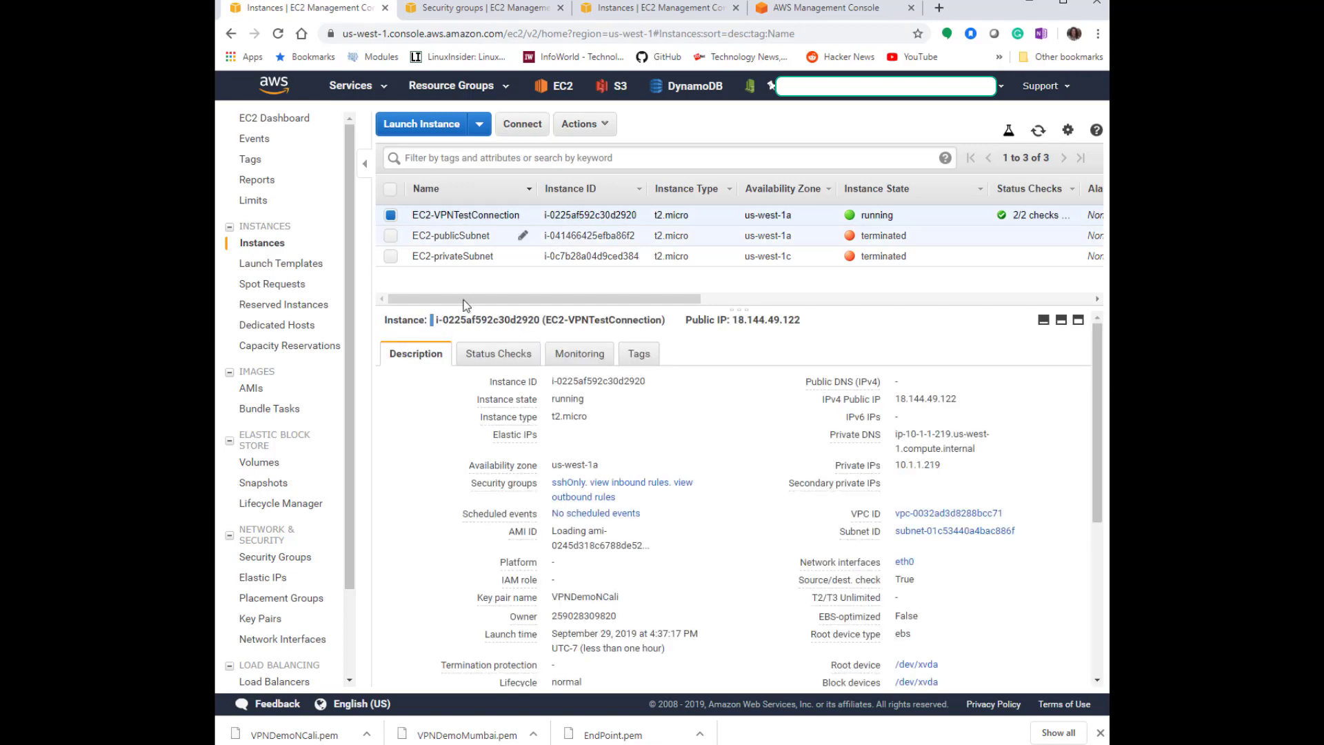
left_click(568, 483)
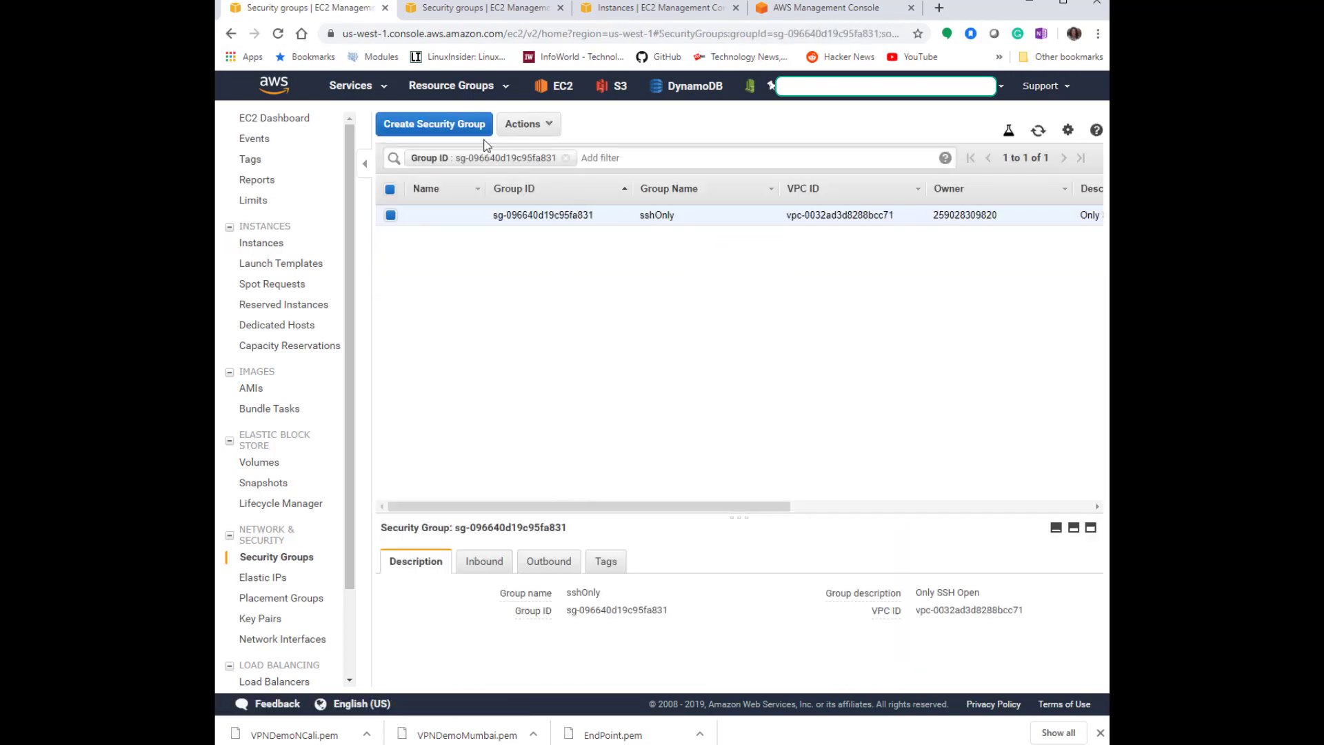
left_click(448, 131)
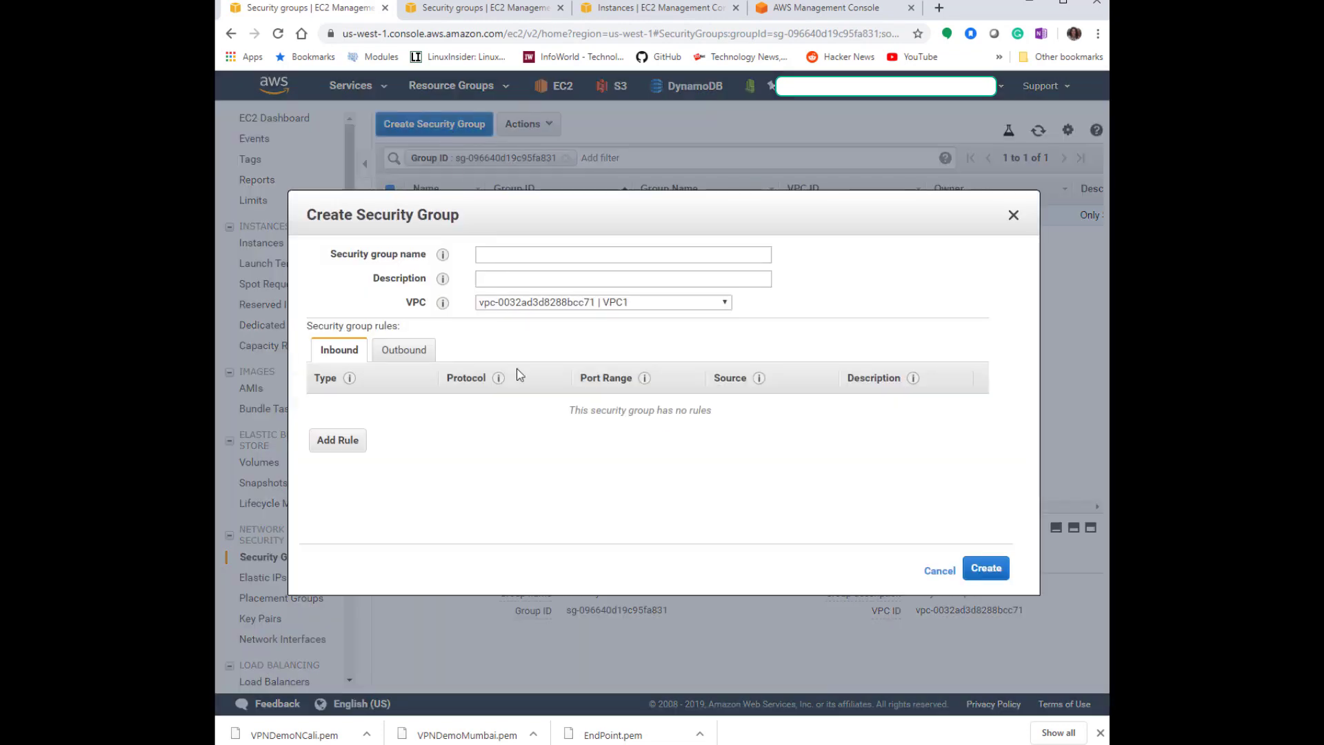
left_click(519, 256)
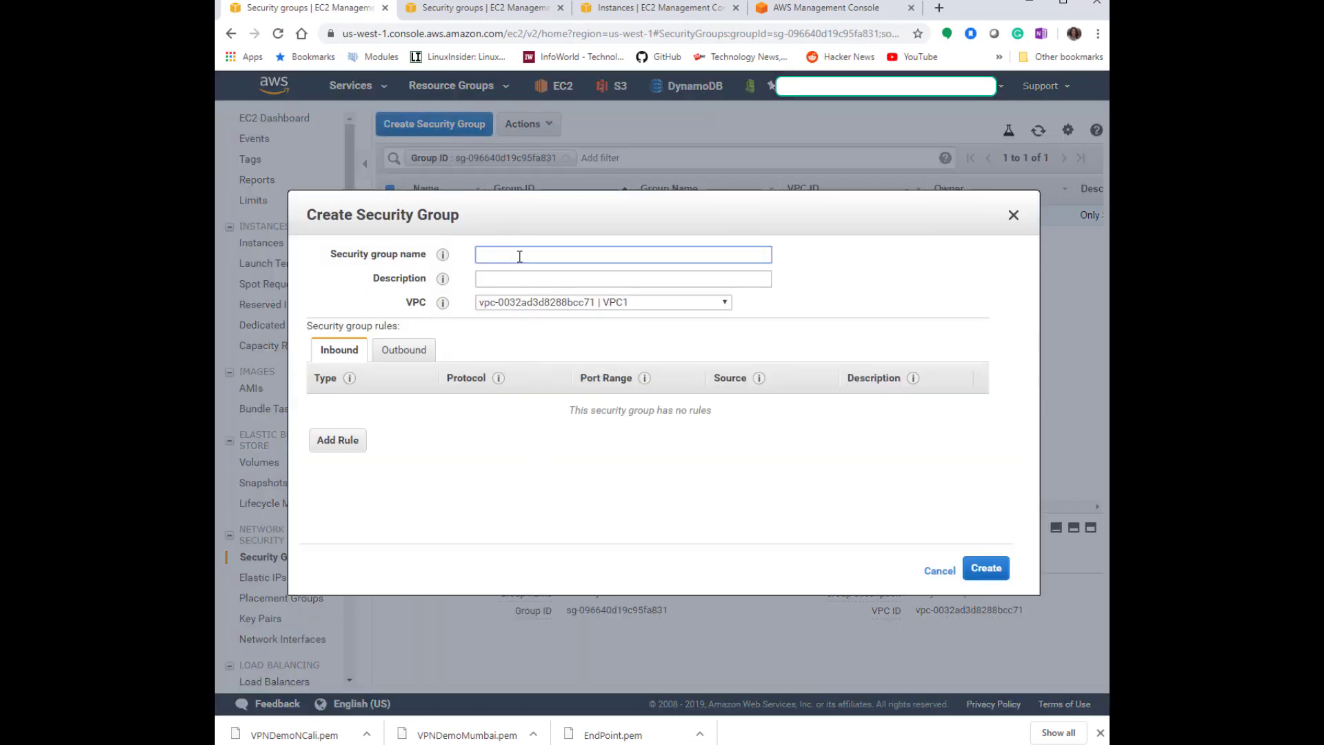
type("VPNSiteto")
Add inbound rules: an SSH rule and a custom TCP rule for ports 0-65535.
left_click(349, 448)
left_click(353, 448)
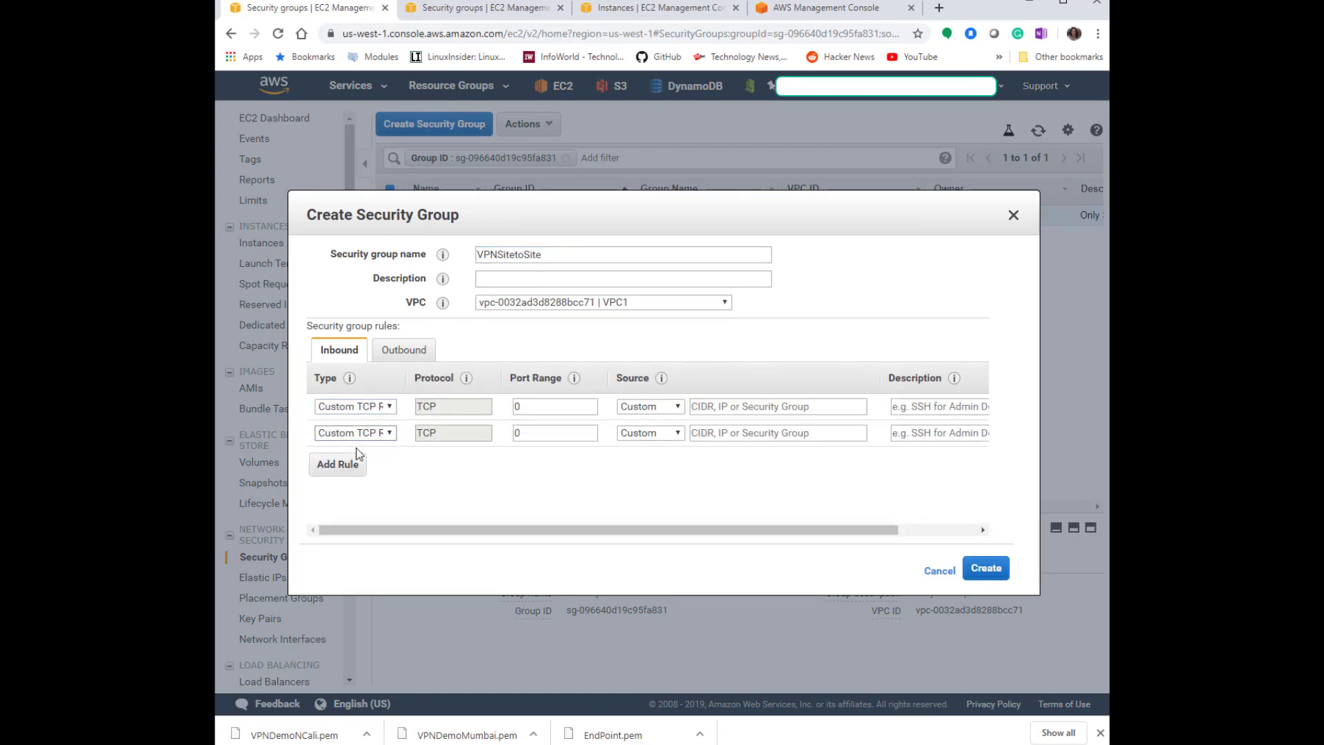
left_click(358, 450)
left_click(365, 406)
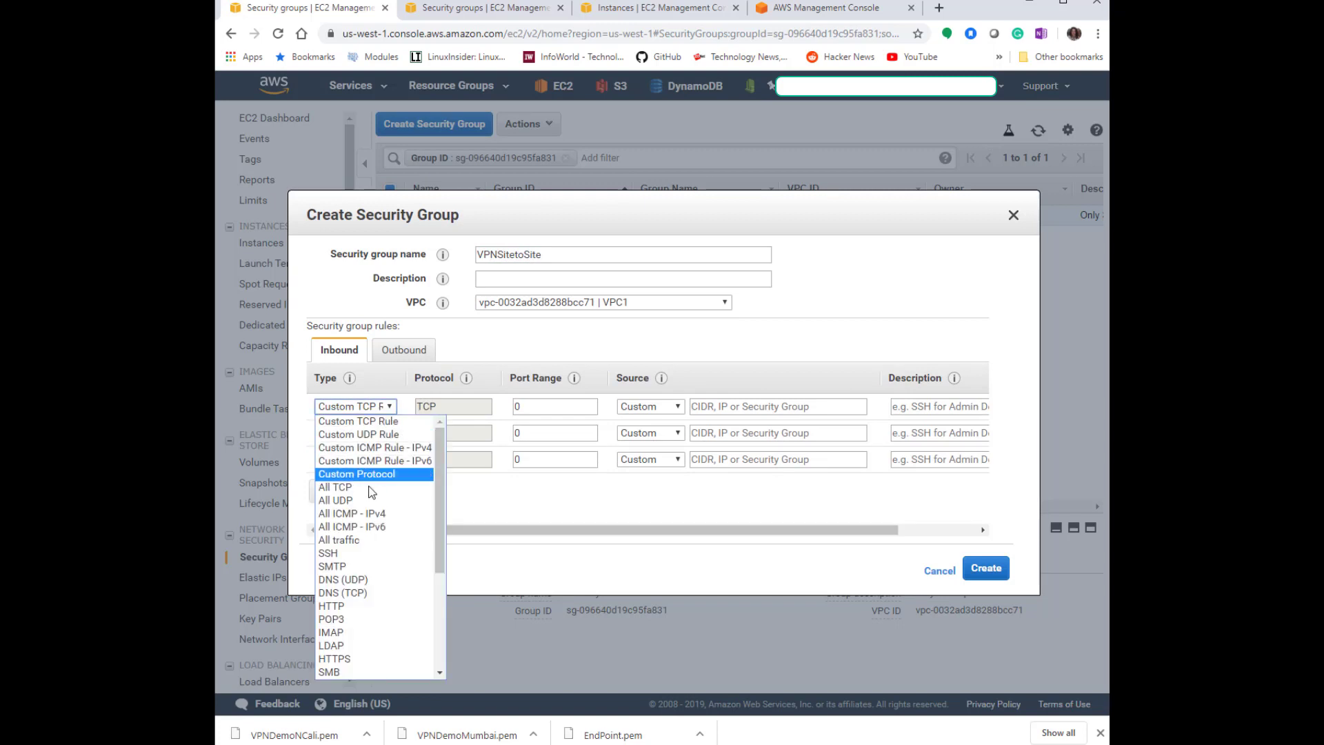
left_click(372, 553)
left_click(779, 407)
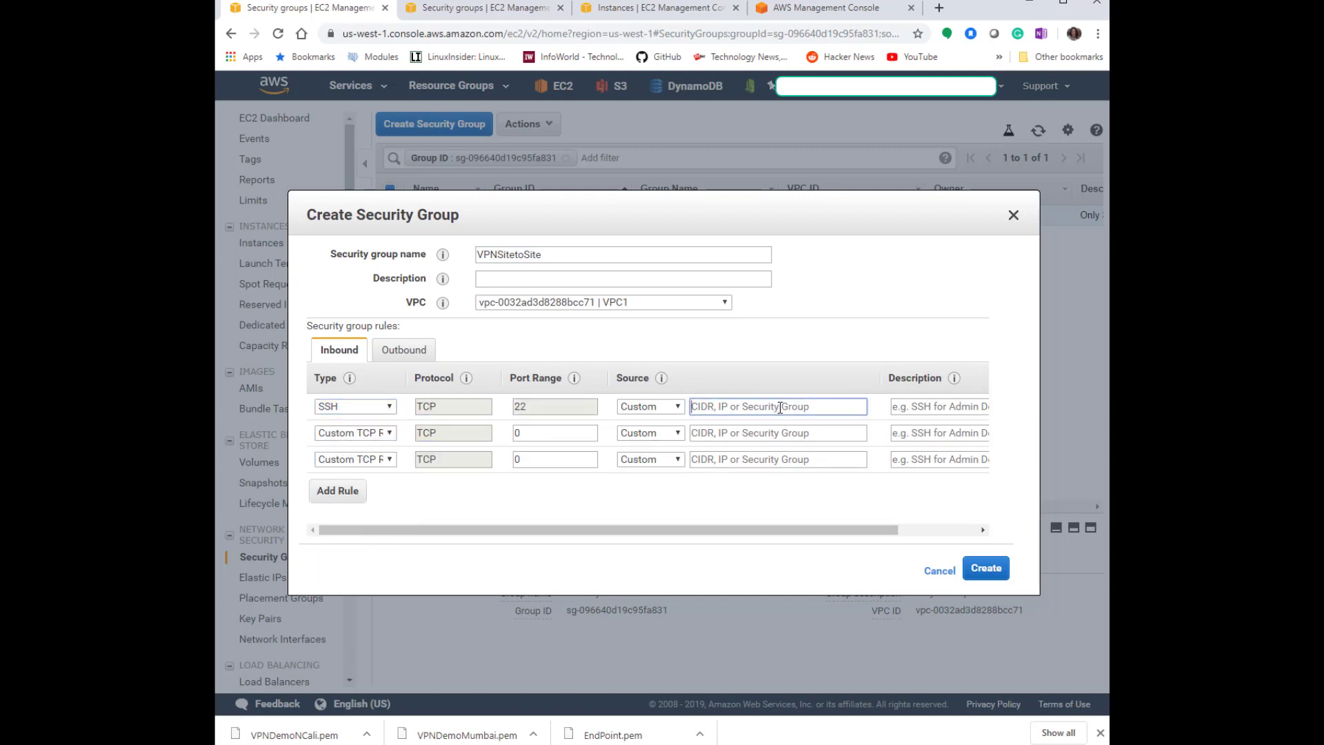
left_click(352, 432)
left_click(522, 432)
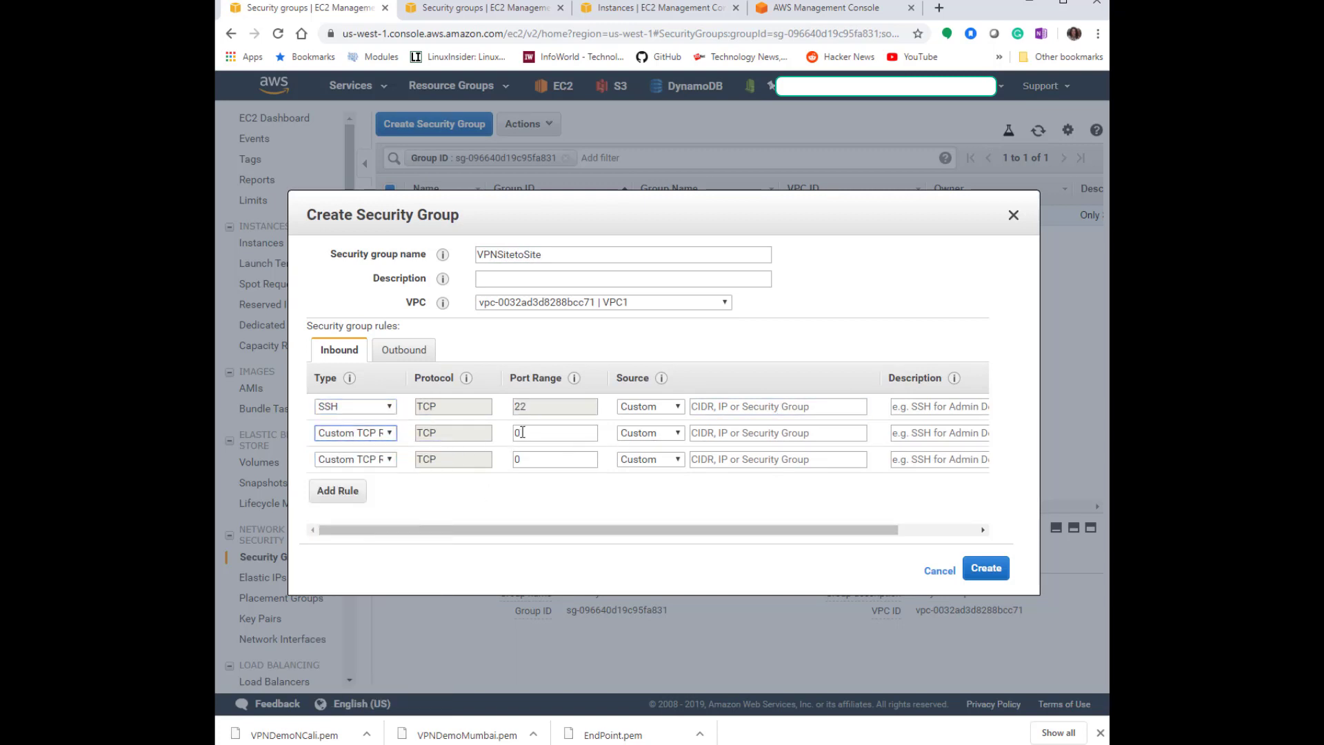
type("-65535")
Set the third inbound rule to Custom UDP with ports 0-65535.
left_click(522, 459)
key("BackSpace")
left_click(352, 458)
left_click(372, 487)
left_click(522, 459)
type("0-65535")
Set the sources of all three inbound rules to 0.0.0.0/0.
left_click(727, 432)
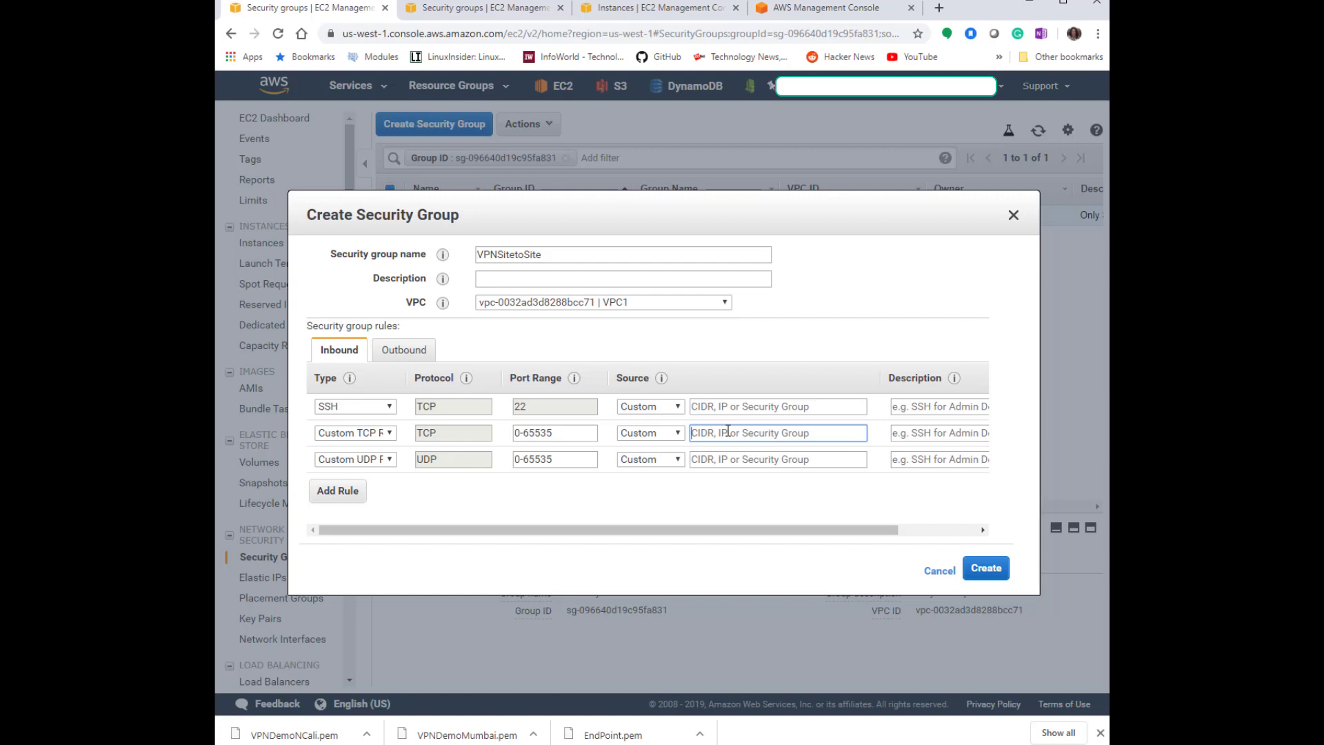
type("0.0")
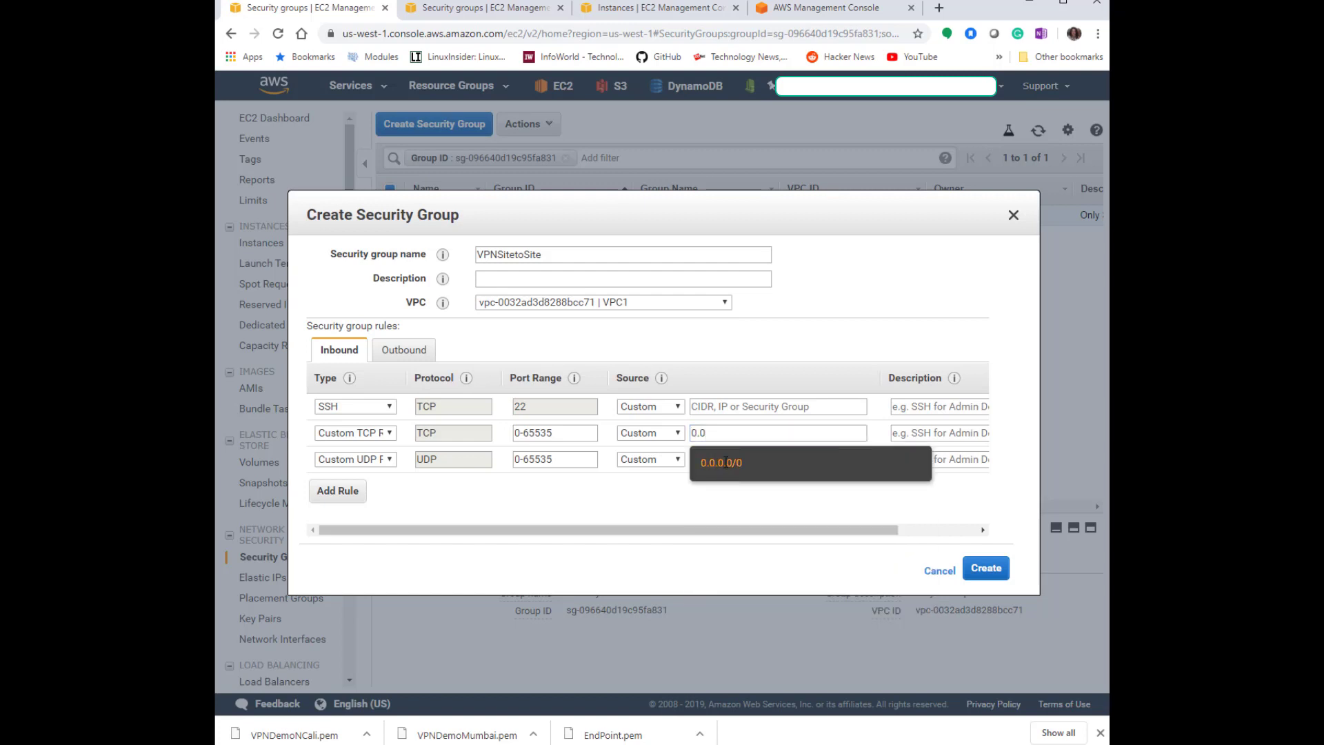
left_click(725, 460)
left_click(744, 404)
type("0.0.0.0/0")
left_click(729, 460)
type("0.0.0.0/0")
left_click(813, 500)
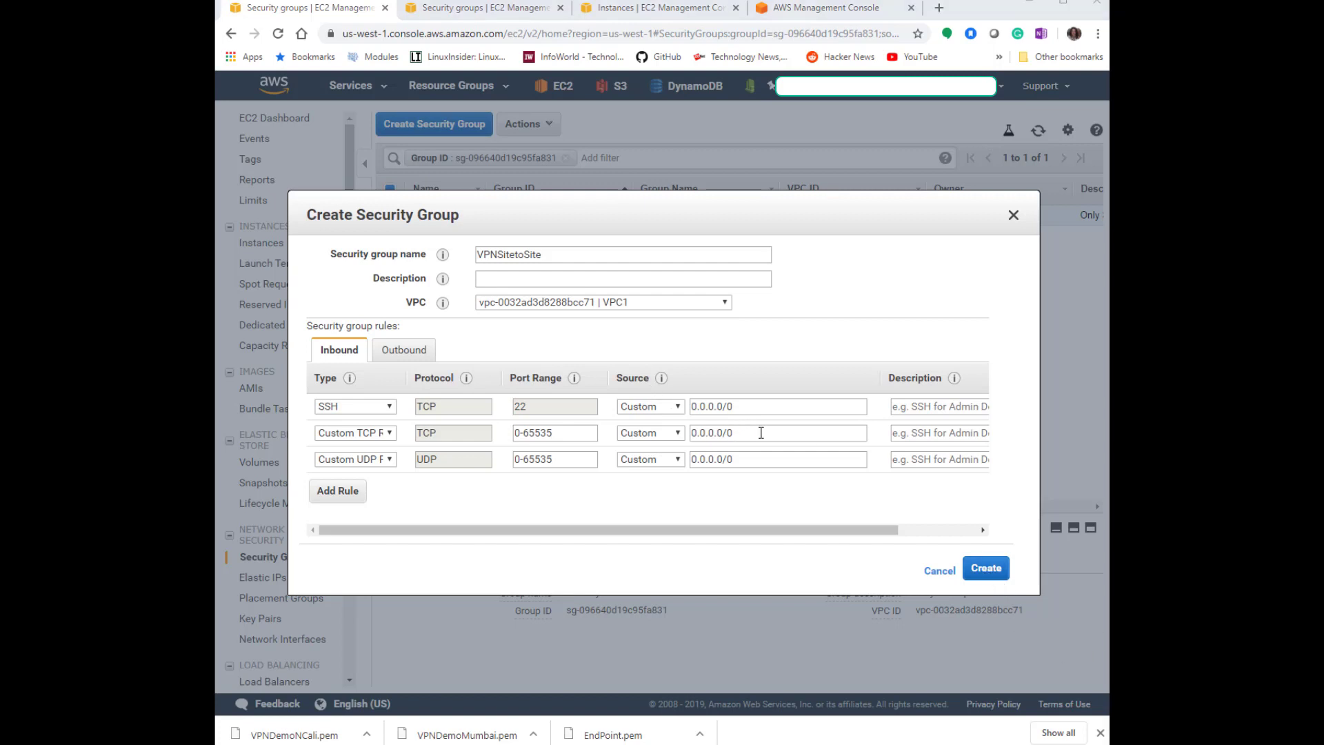
Change the TCP and UDP rules' sources to 10.2.0.0/16.
left_click_drag(761, 432, 702, 469)
type("10")
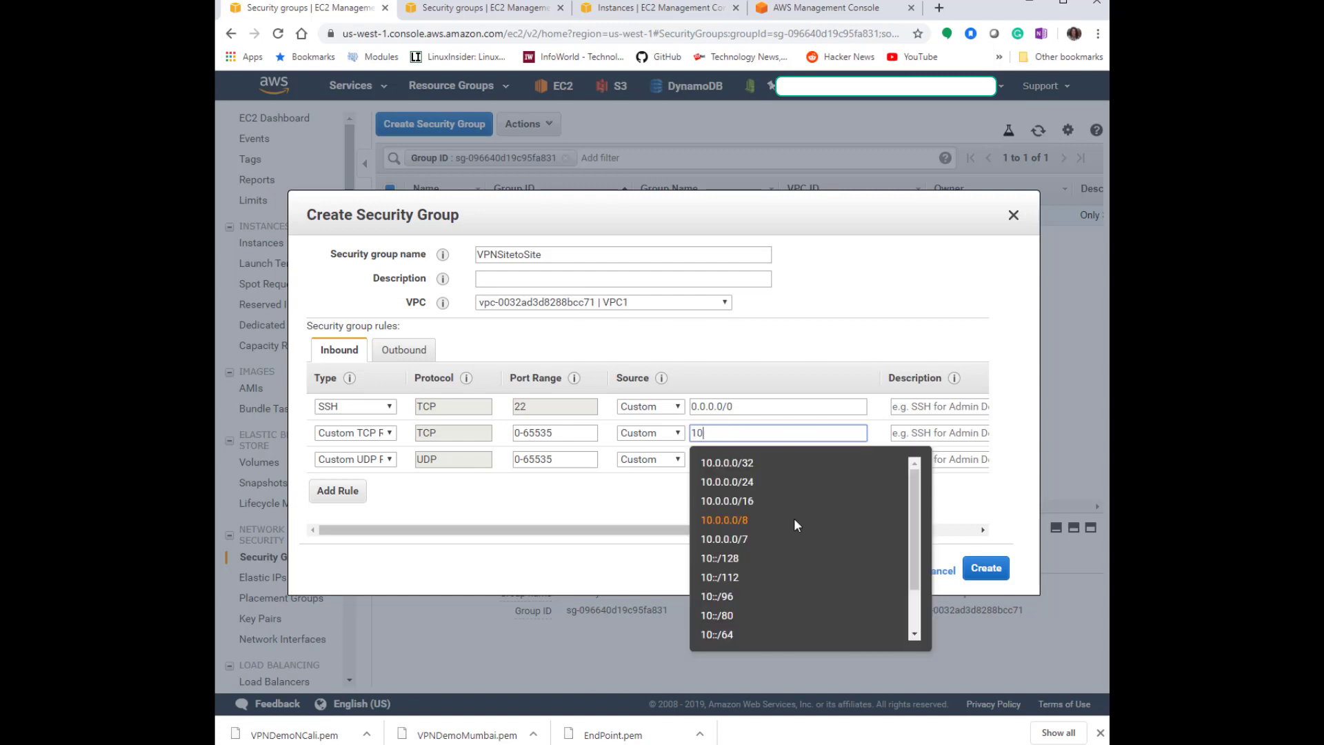
type(".2.0.0")
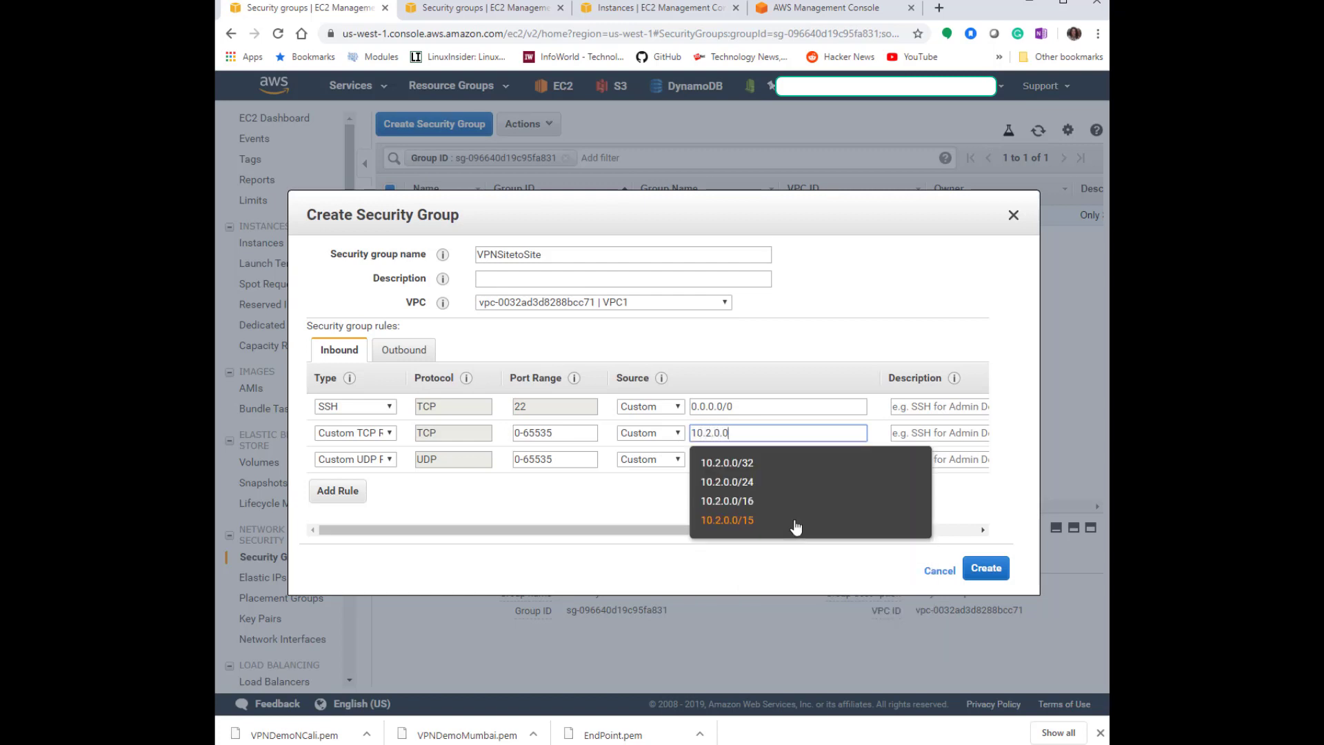
left_click(798, 502)
left_click_drag(744, 432, 655, 443)
key("ctrl+c")
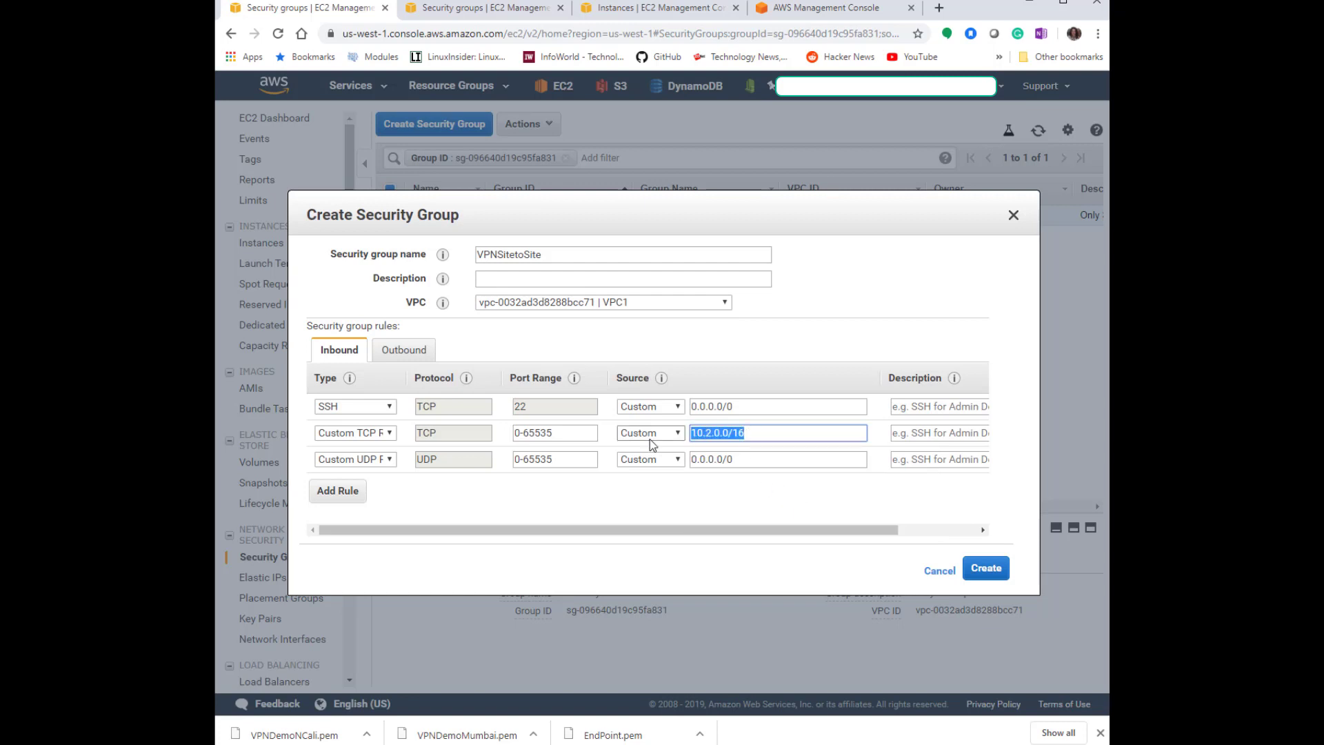
triple_click(713, 459)
key("ctrl+v")
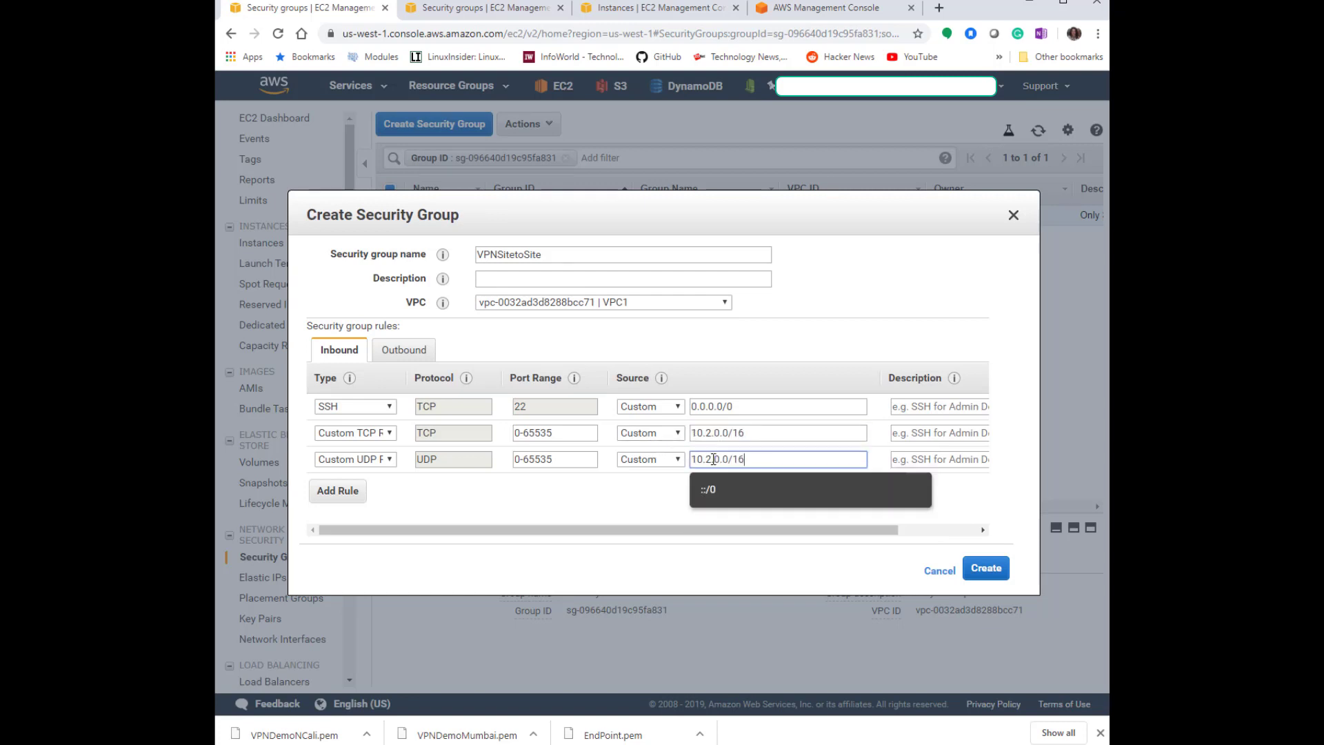
Copy the group name VPNSitetoSite into the description and create the security group.
left_click(986, 568)
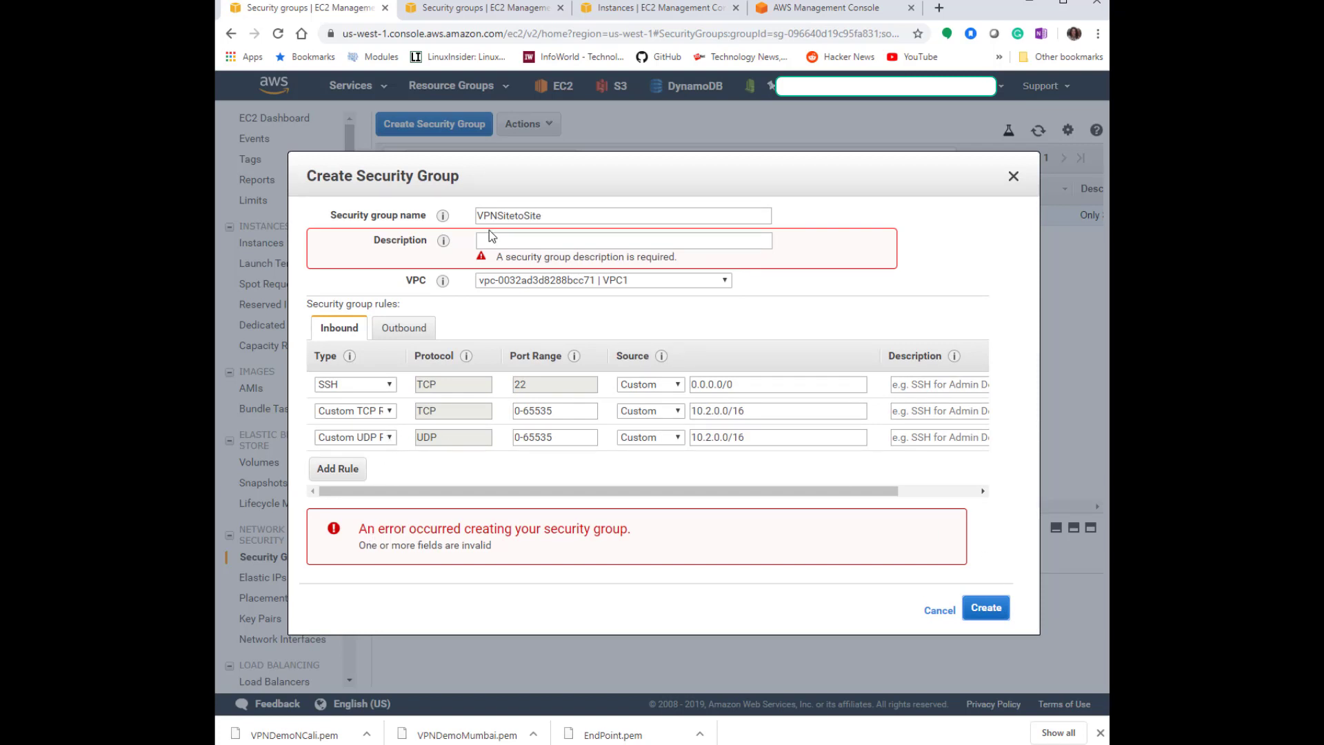
double_click(555, 216)
key("ctrl+c")
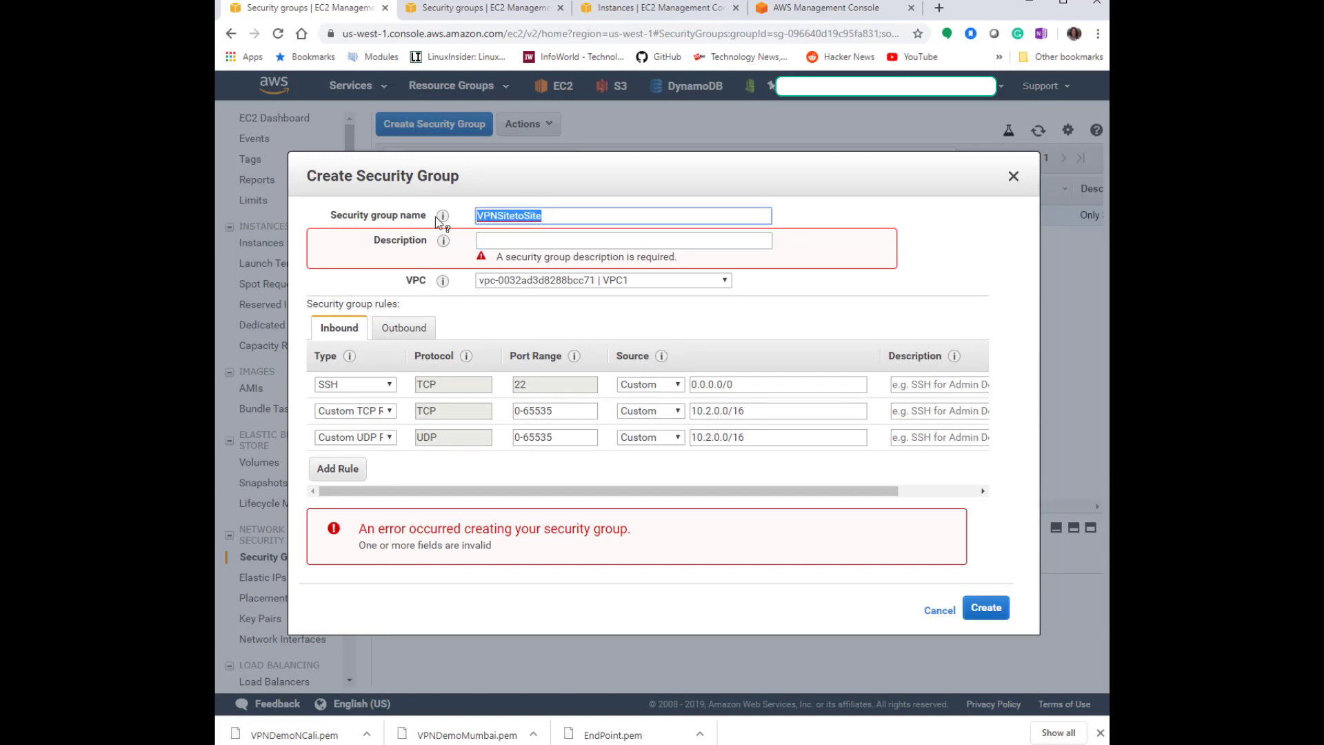
left_click(593, 243)
key("ctrl+v")
left_click(987, 609)
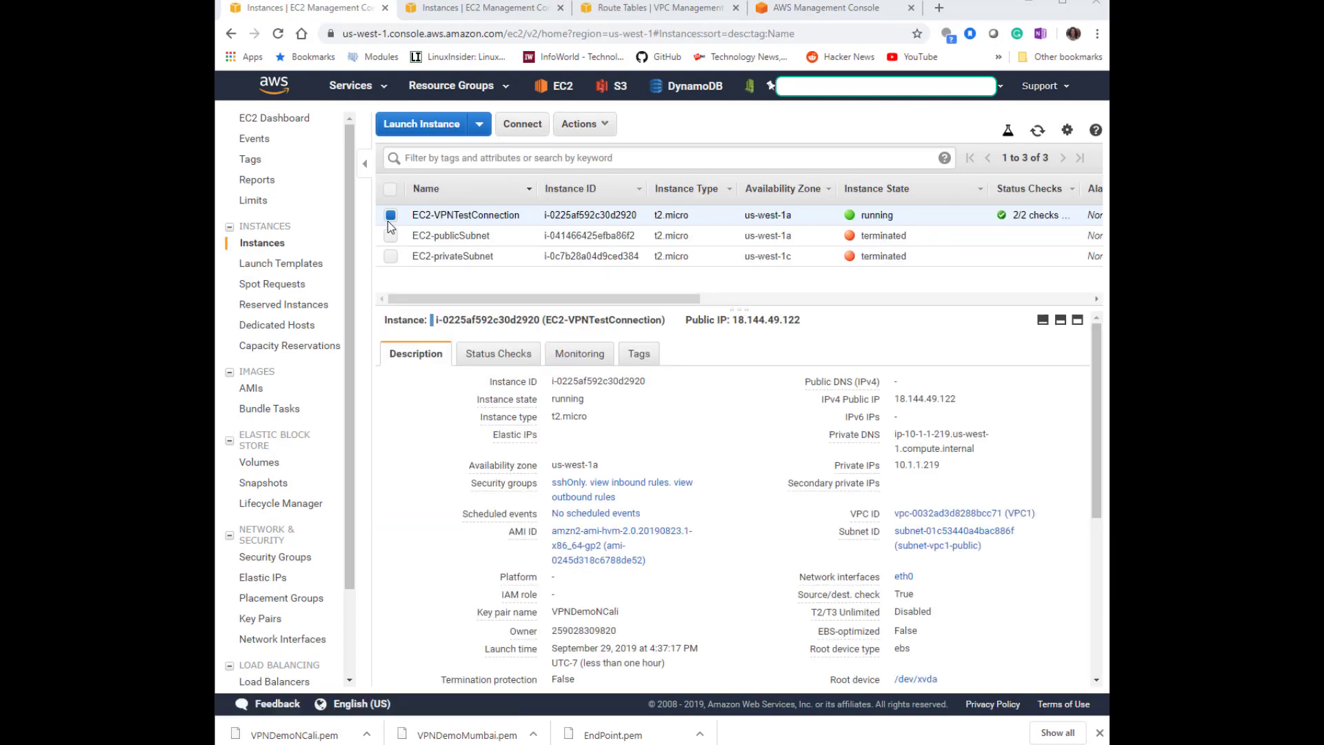
Copy the Openswan-VPN-OnPrim instance's public IP and set up an SSH session to 13.233.138.155 as ec2-user.
left_click(465, 11)
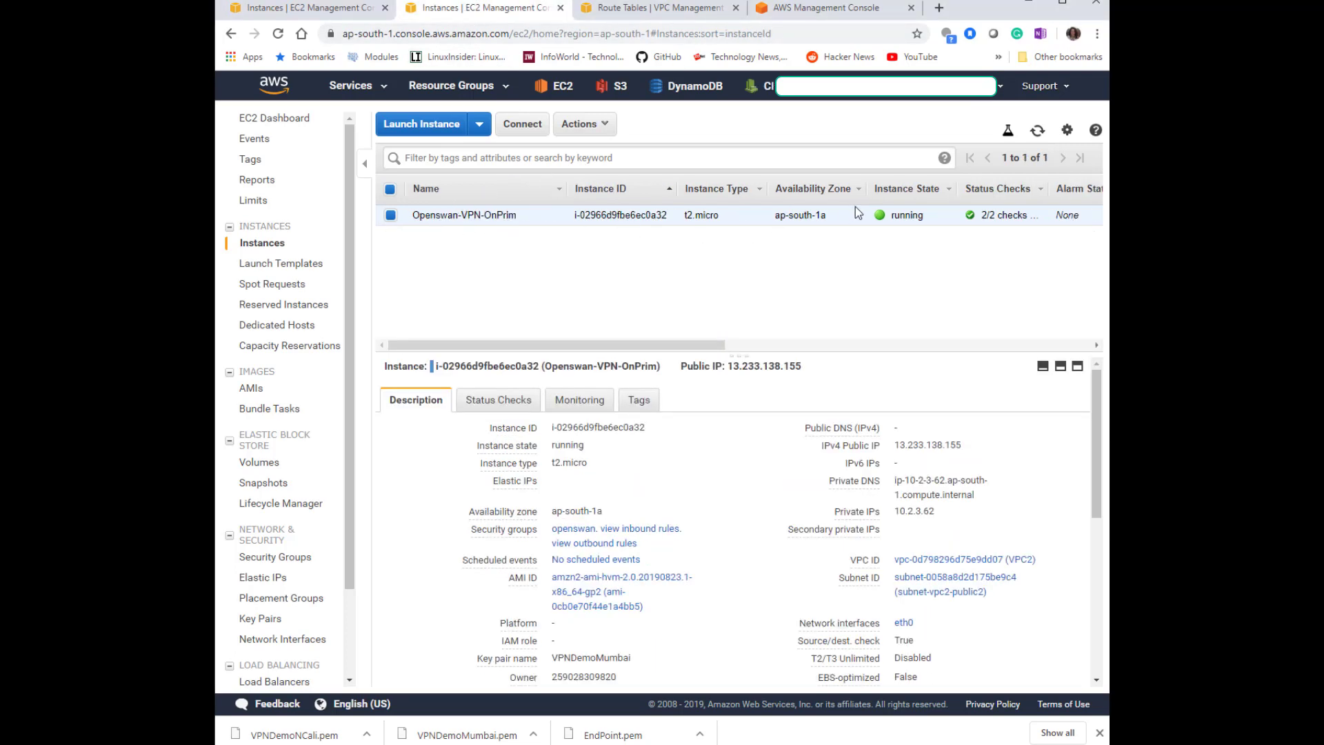
left_click(973, 445)
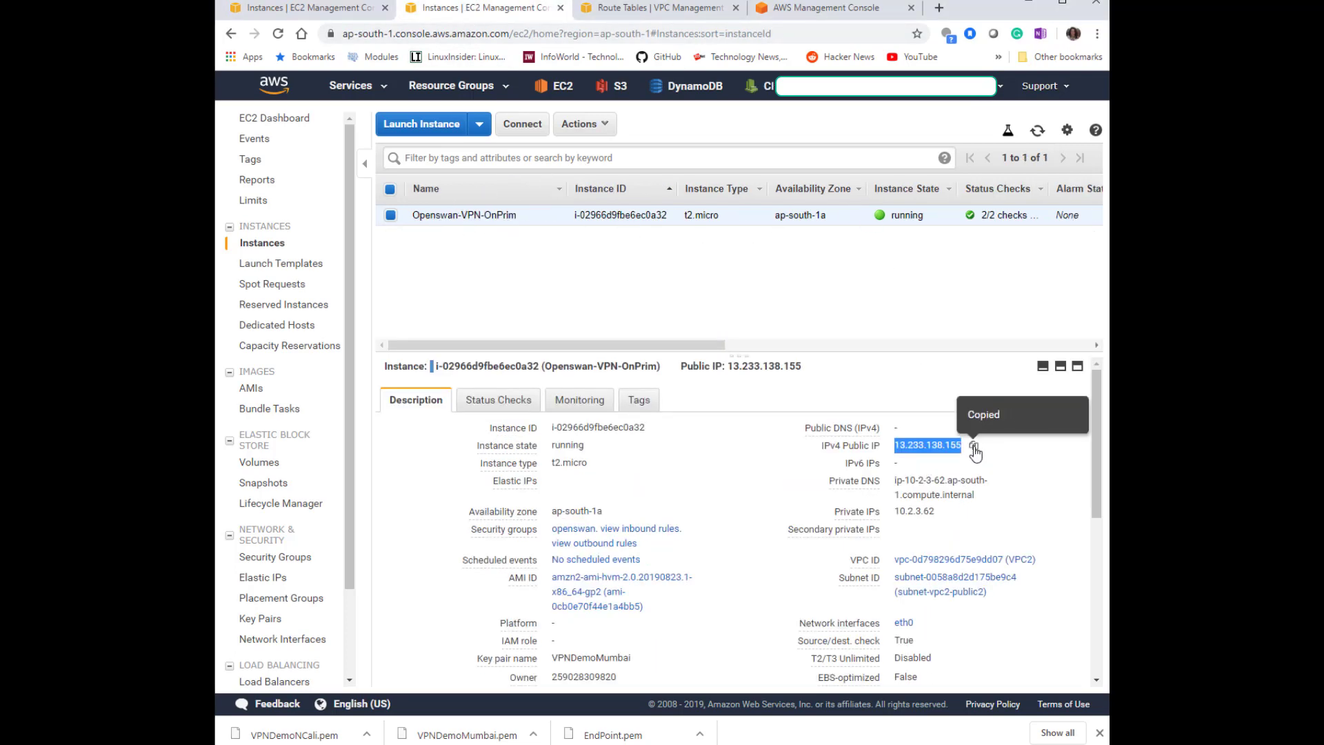
left_click(322, 224)
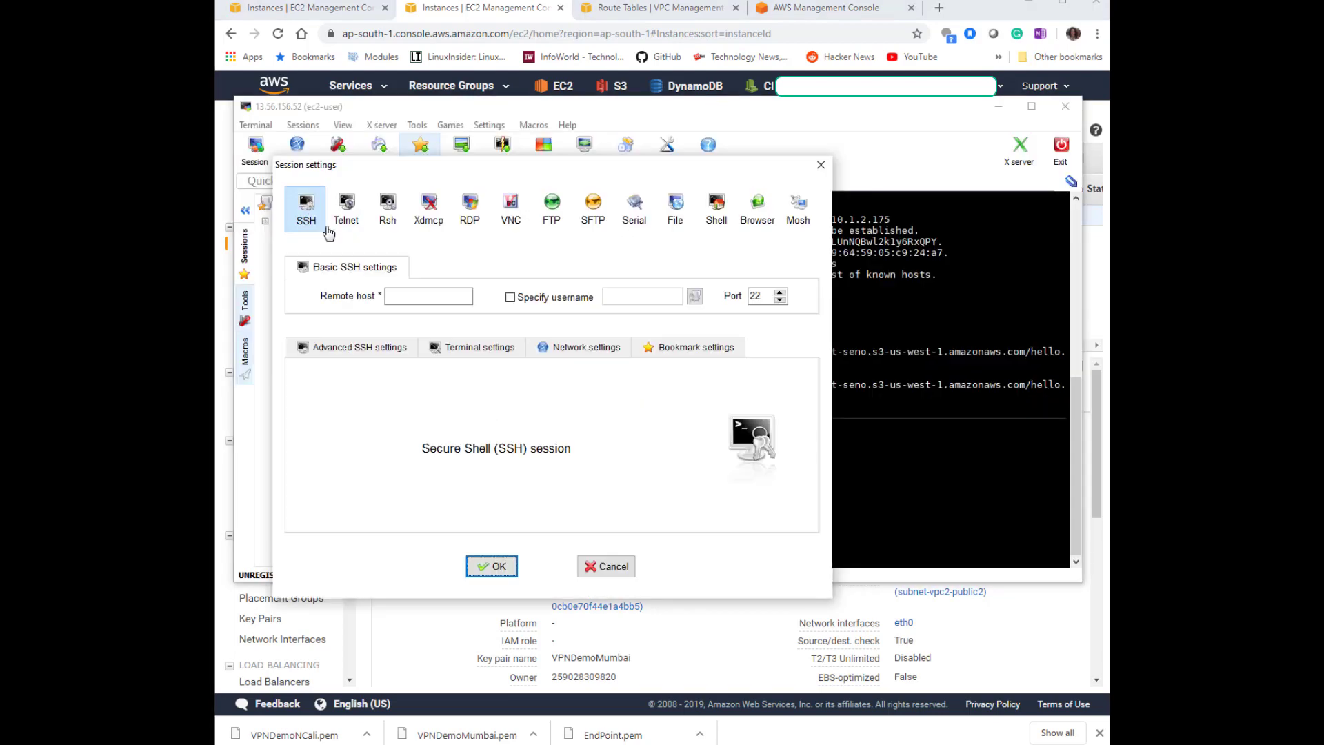
left_click(406, 298)
right_click(407, 299)
left_click(444, 357)
left_click(579, 303)
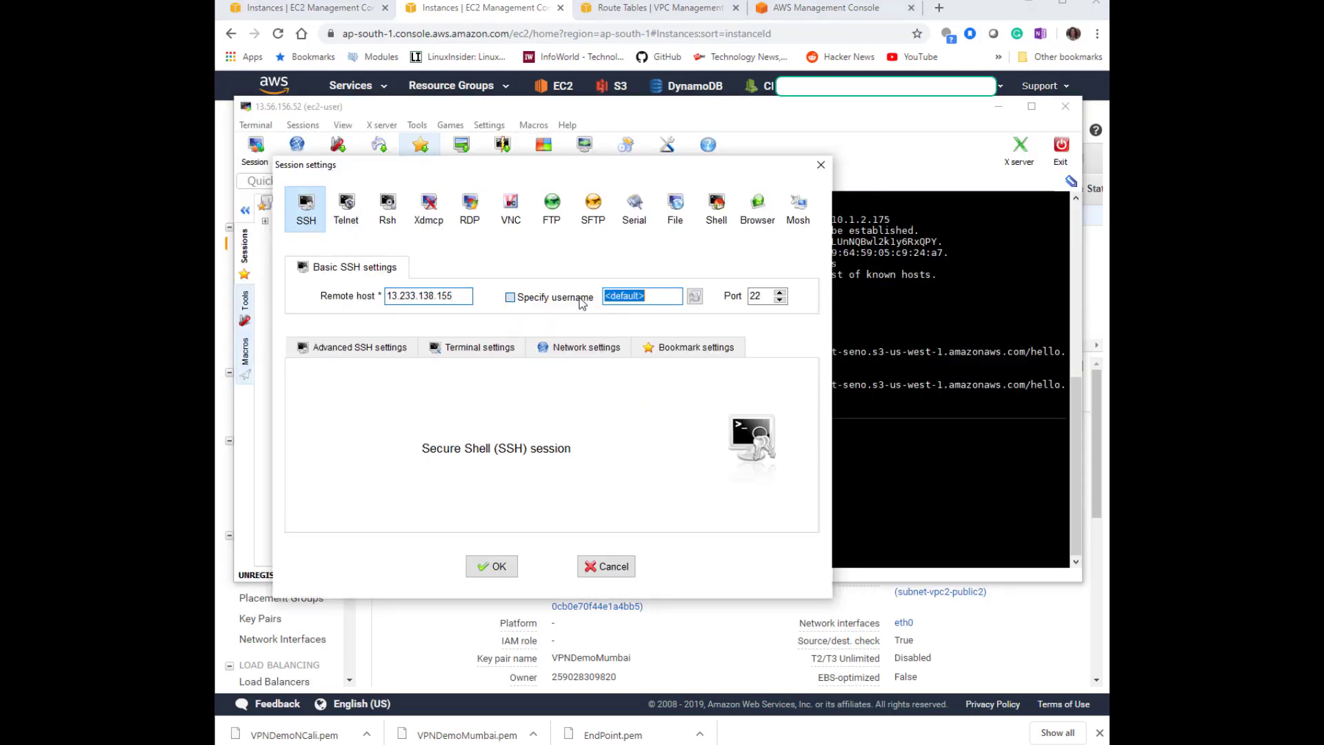
type("ec2-user")
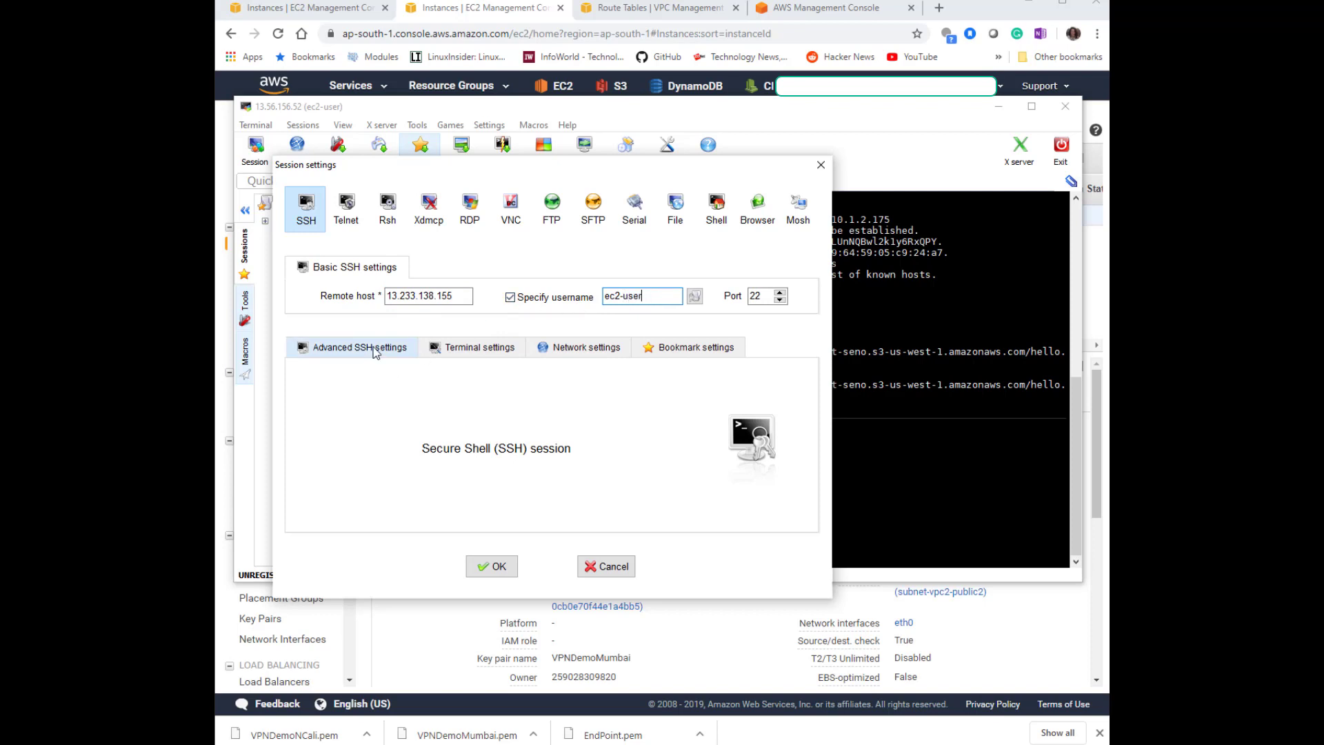
Use the private key VPNDemoMumbai.pem in the advanced SSH settings and open the session.
left_click(375, 349)
left_click(345, 468)
left_click(691, 467)
double_click(890, 252)
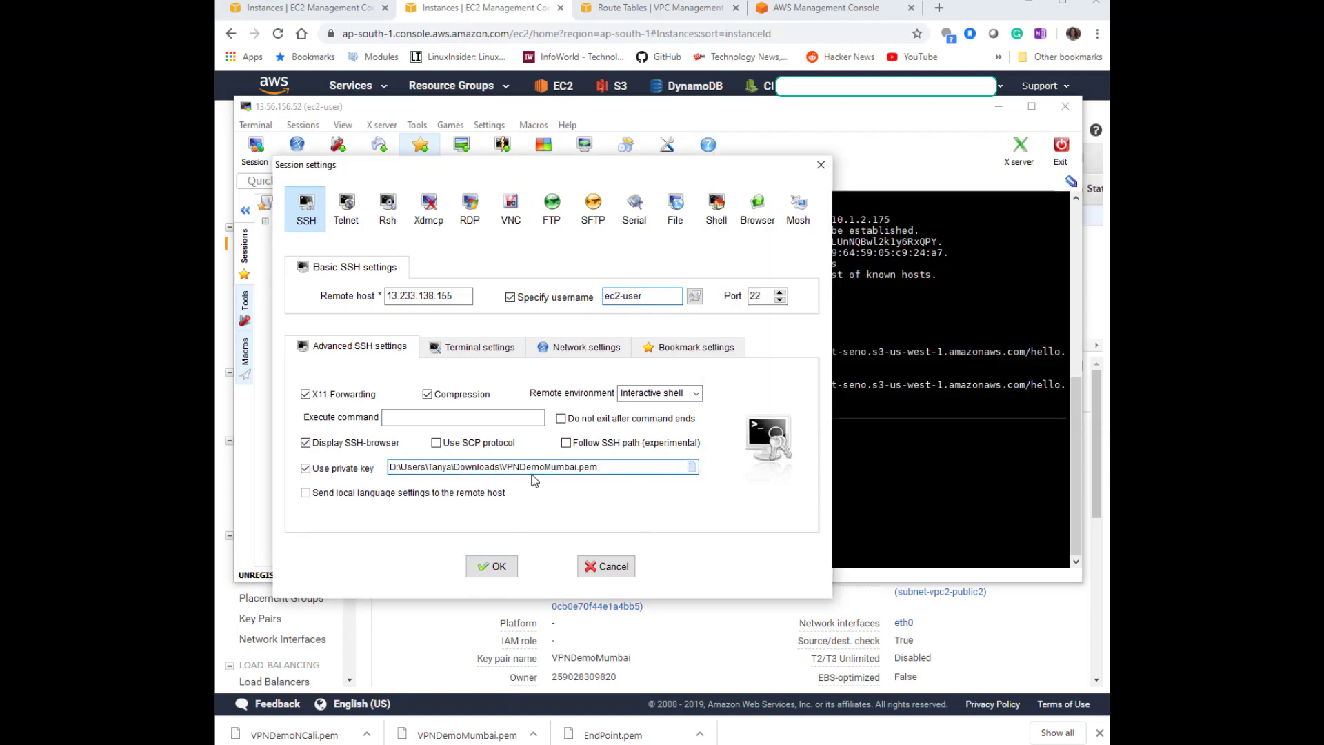
left_click(493, 567)
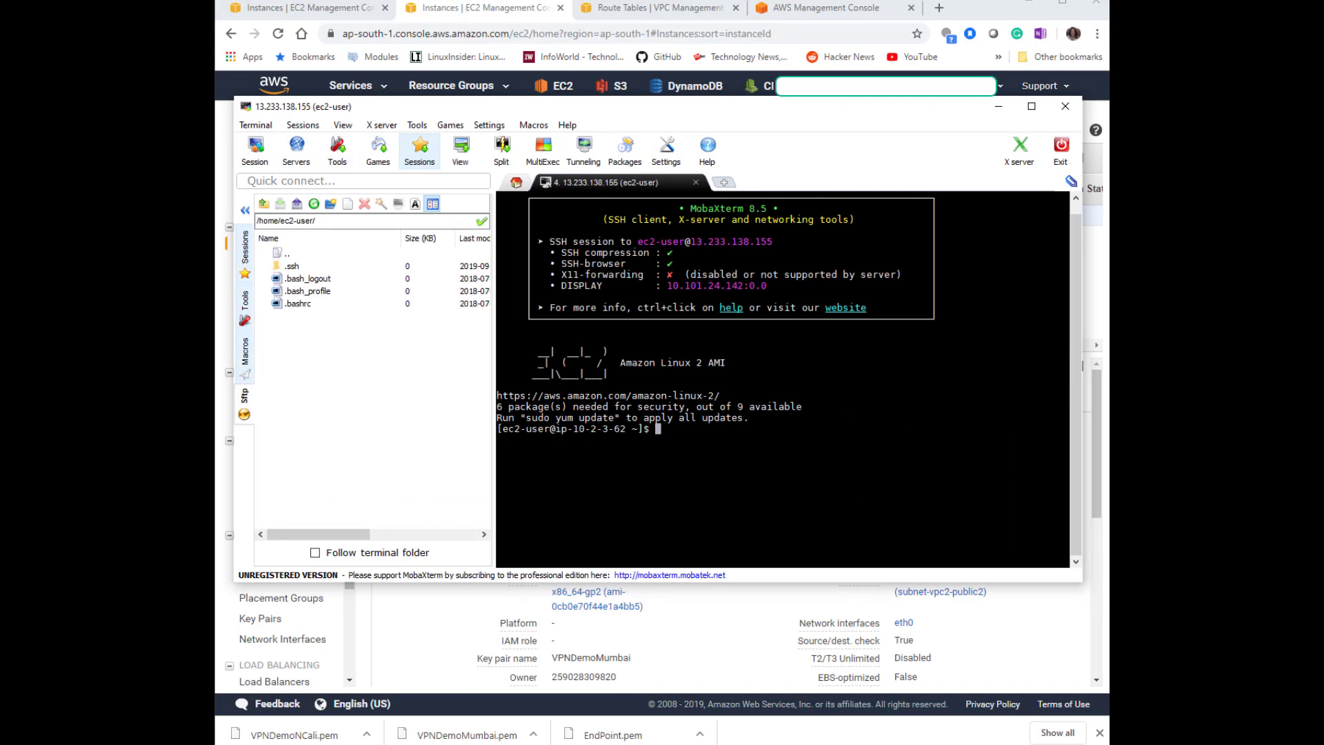
Switch to the root user with sudo su -.
type("sudo su")
type(" -")
key("Return")
Install openswan with yum and confirm the installation.
type("yum install ")
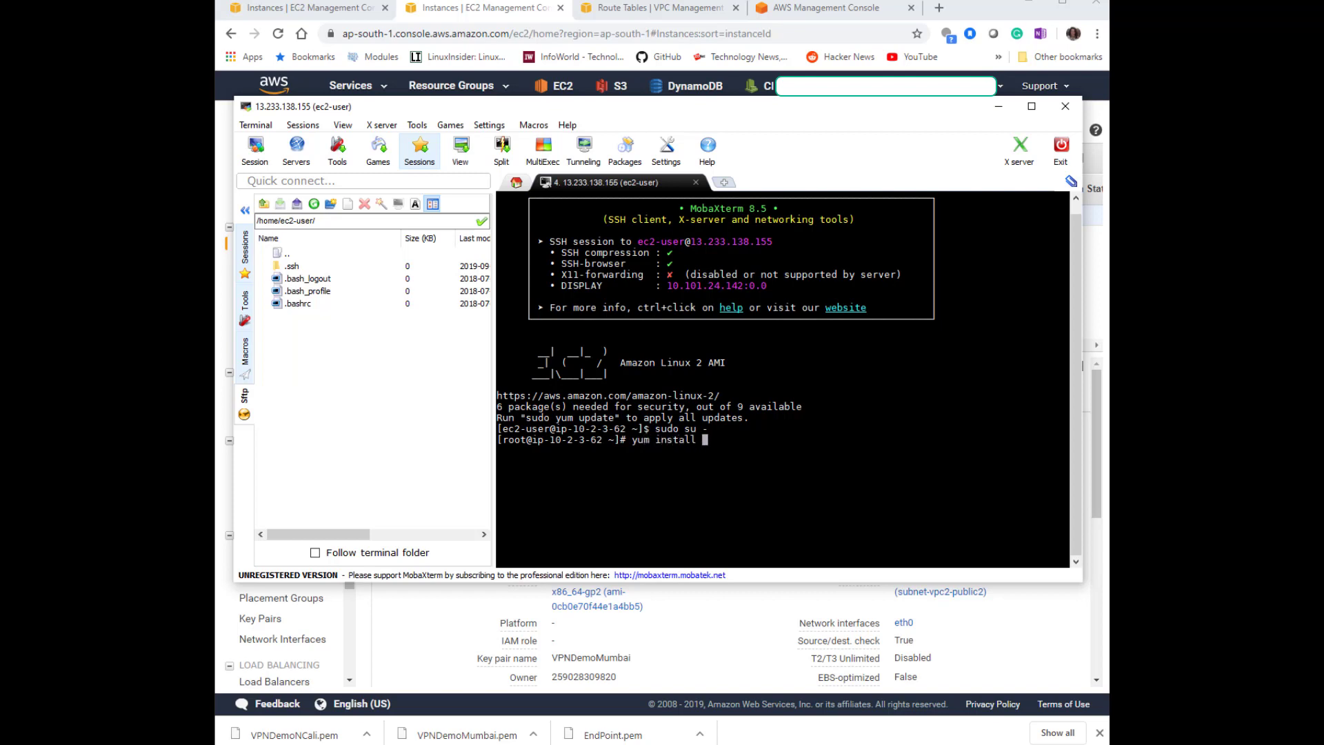
type("openswan")
key("Return")
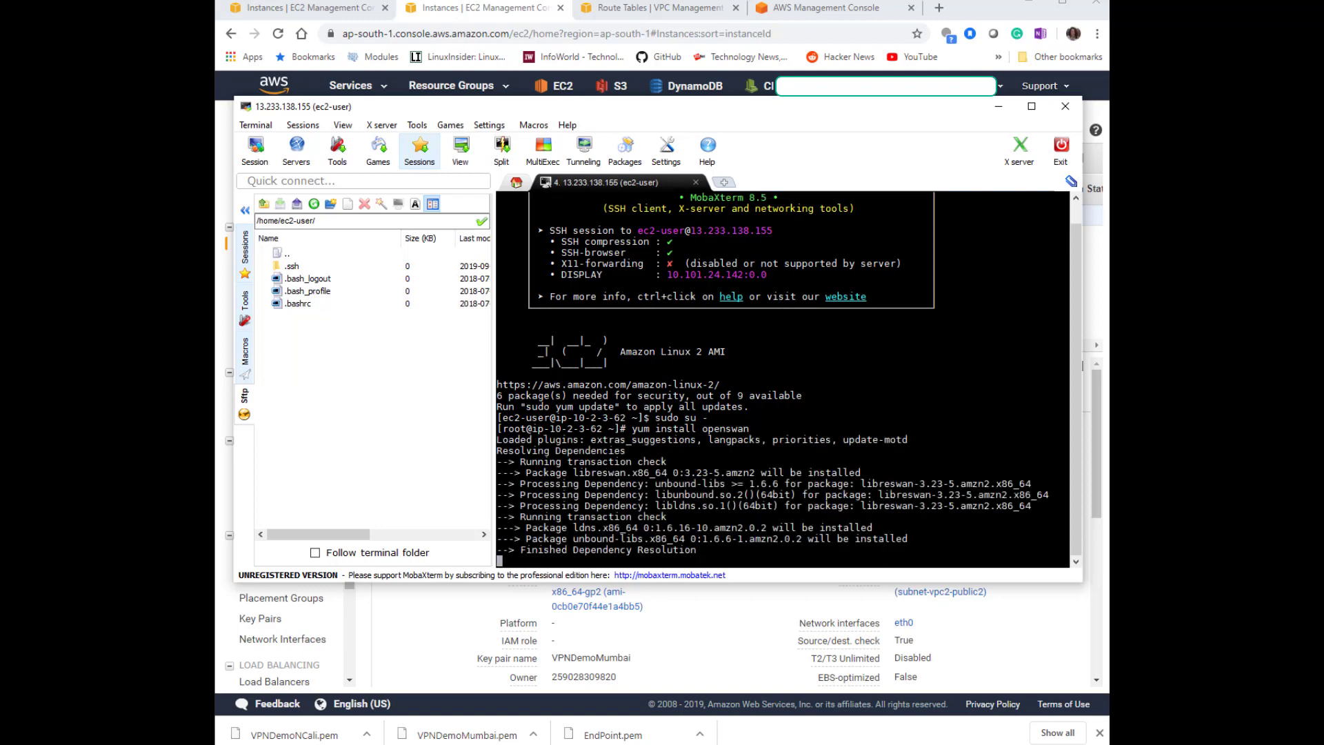
type("y")
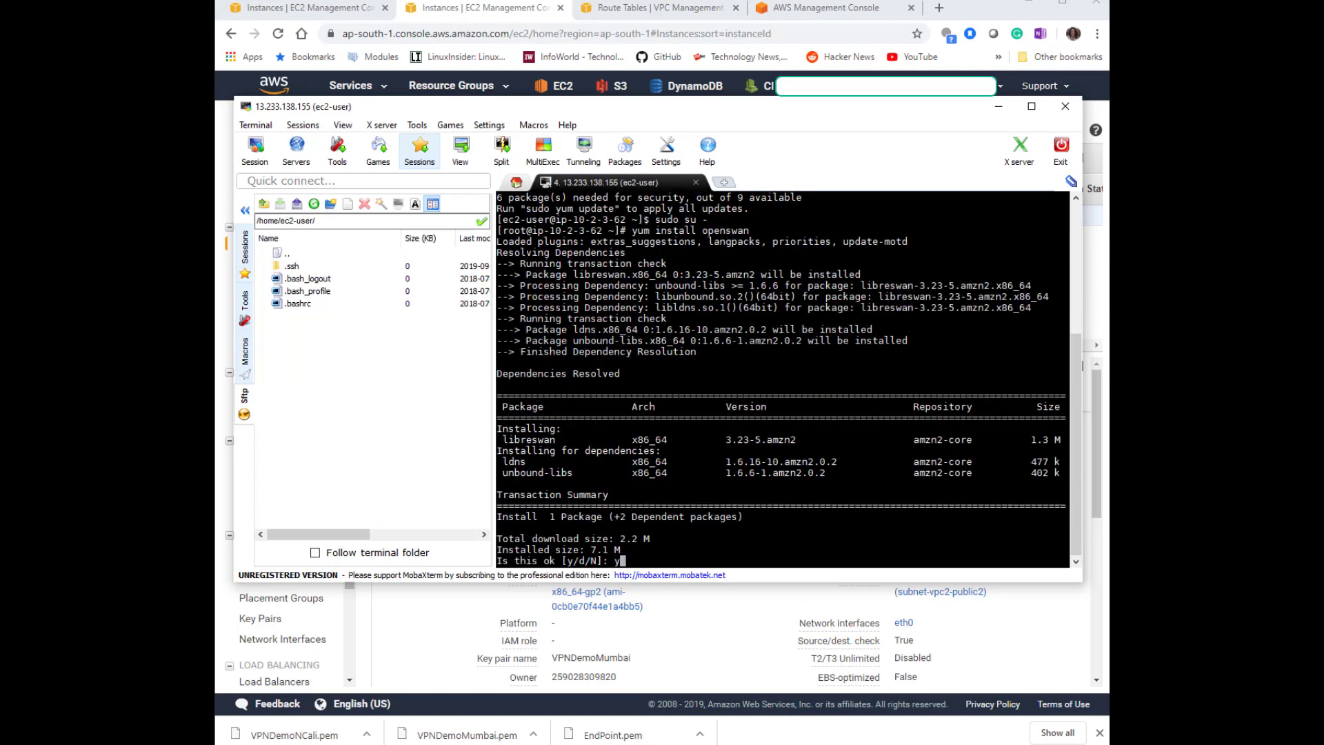
key("Return")
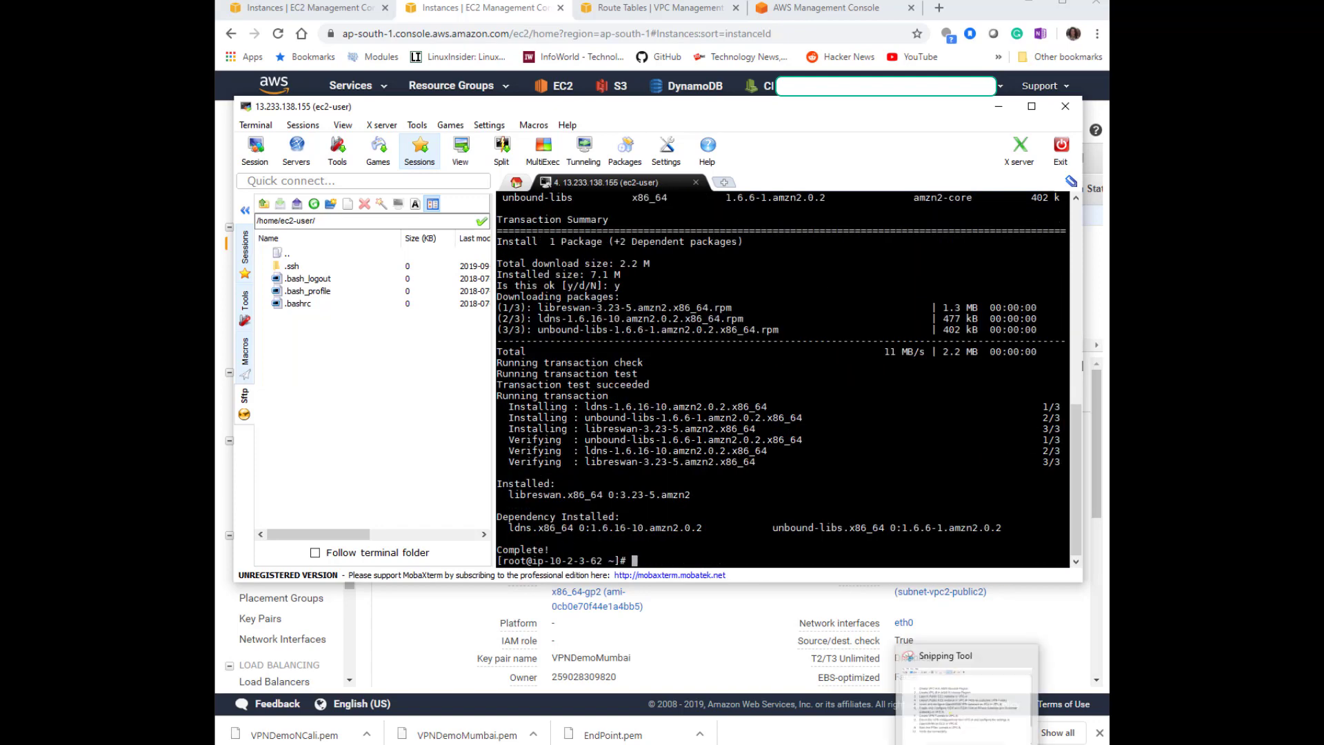
Clear the terminal screen.
left_click(1001, 744)
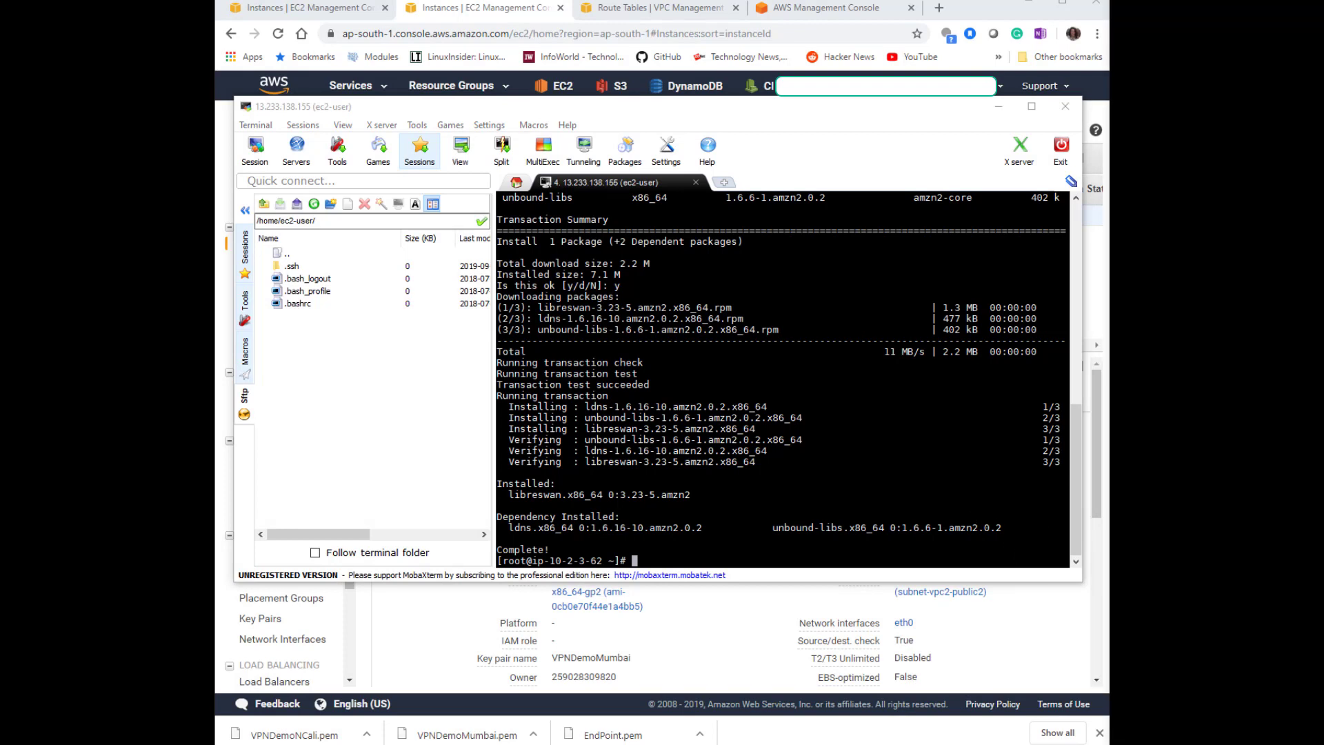
left_click(868, 464)
type("clear")
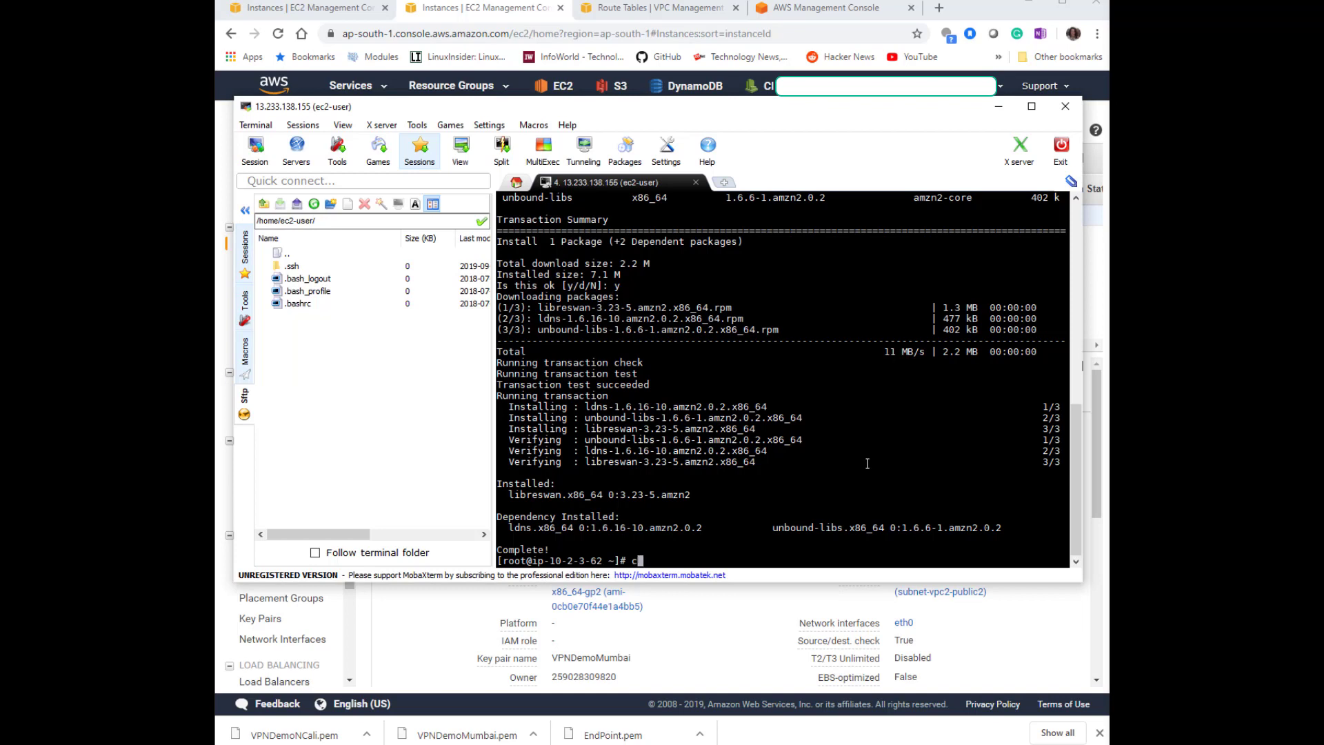
key("Return")
Open /etc/ipsec.conf in vi.
type("vi")
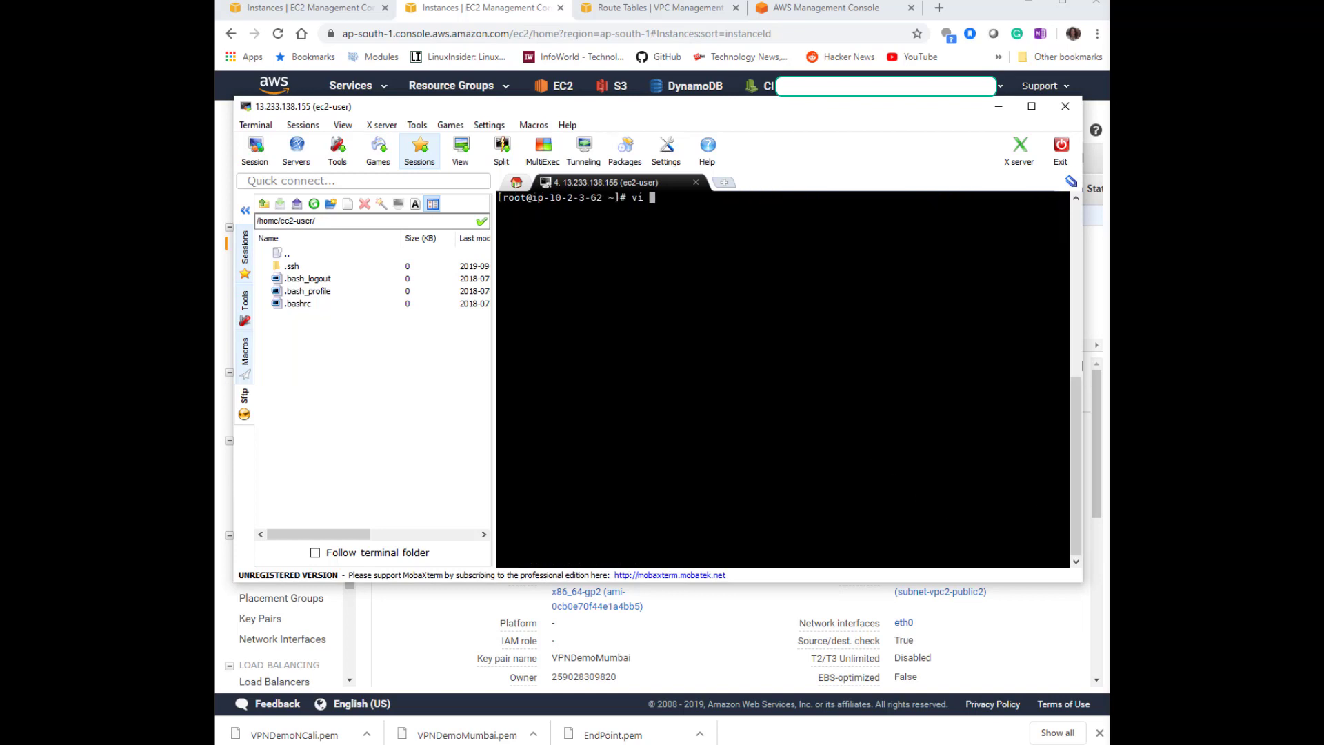
key("alt+Tab")
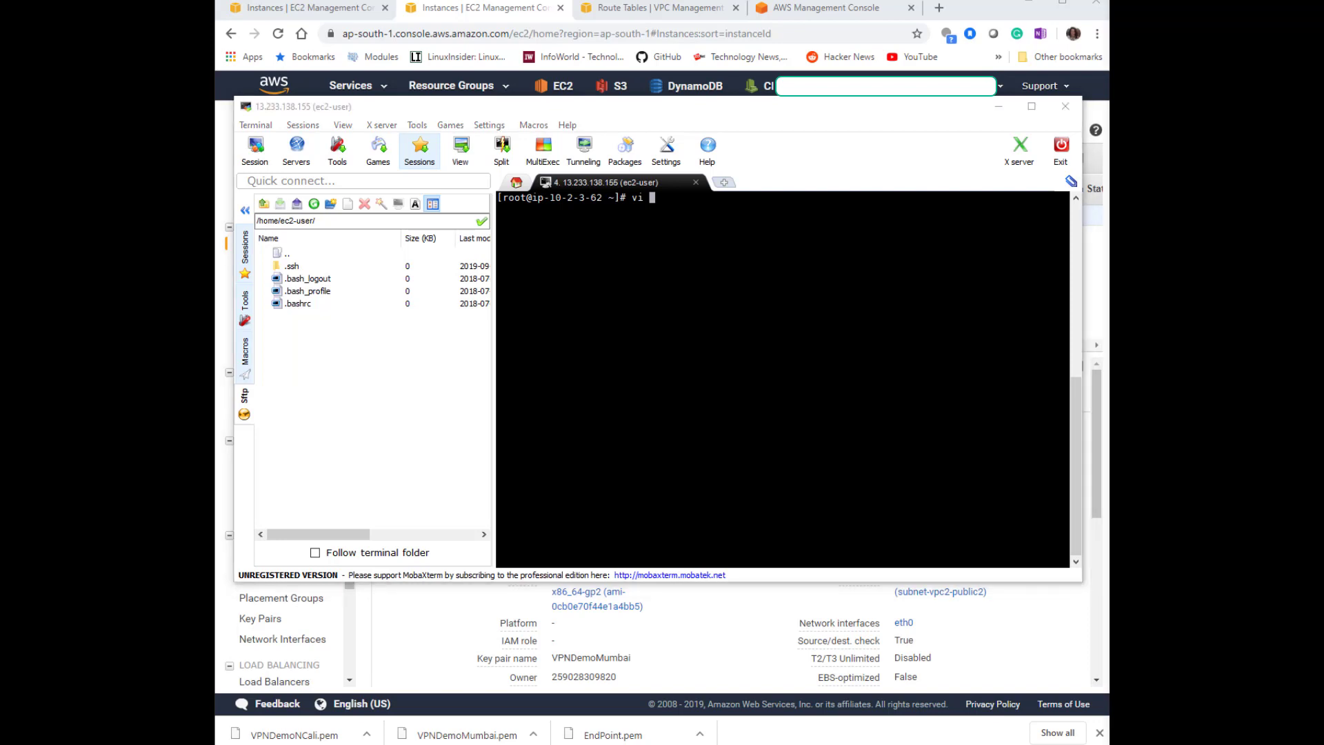
left_click(820, 399)
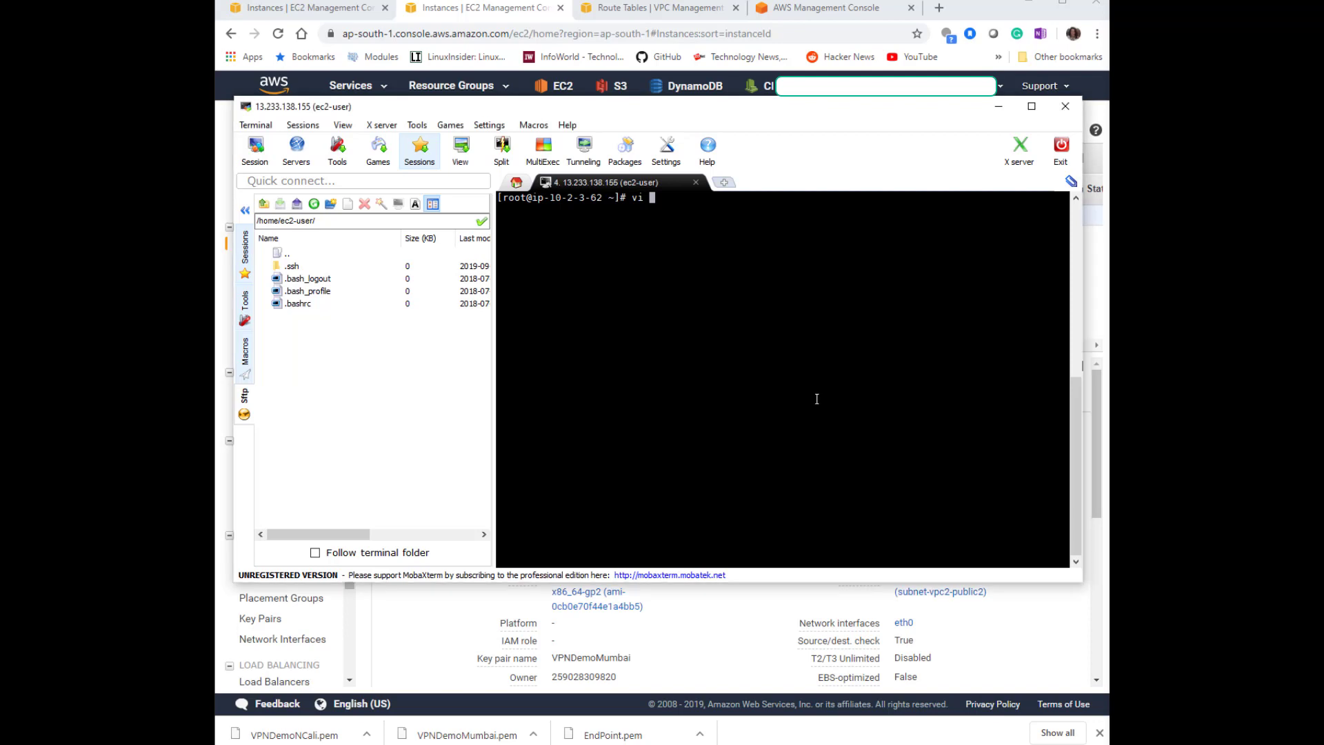
type("/etc/ipsec.conf")
key("Return")
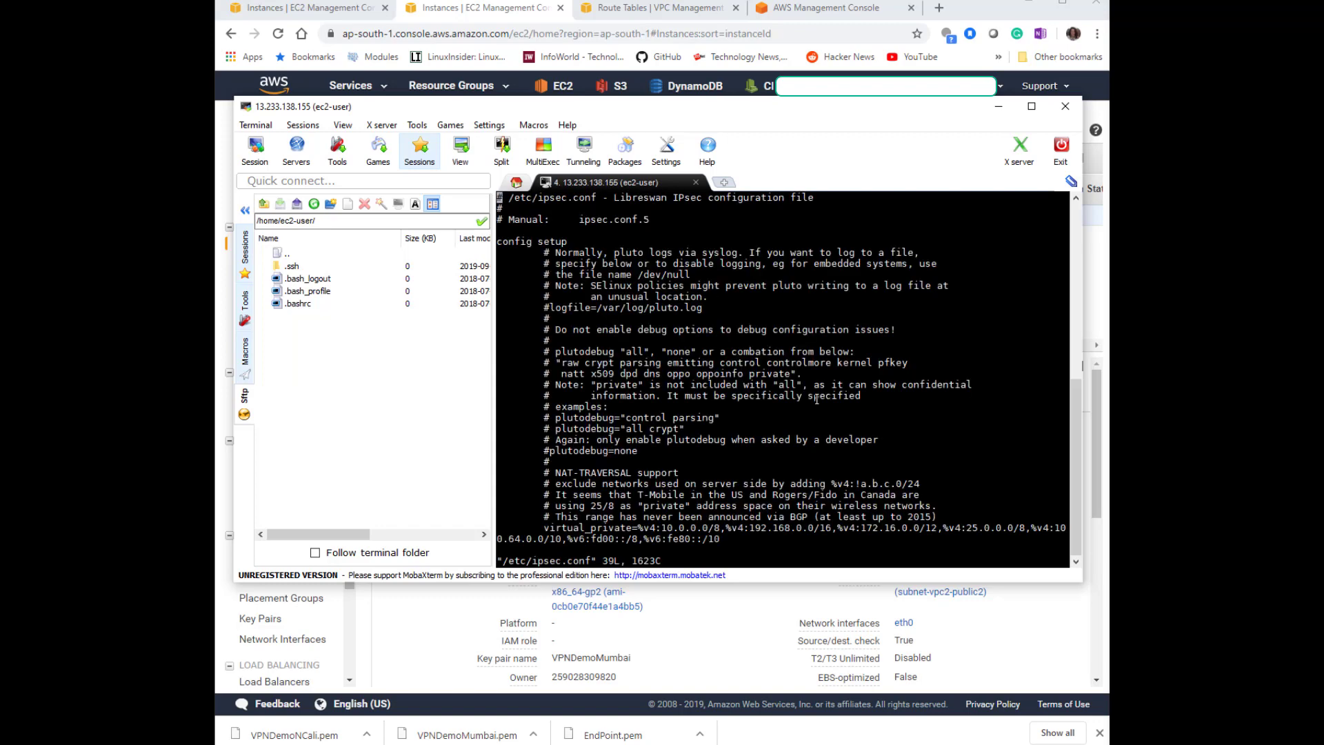
Check the include /etc/ipsec.d/*.conf line at the end of ipsec.conf and quit vi with :wq.
key("Down")
key("Down")
key("Down")
key("Down")
key("Down")
key("Down")
key("Down")
key("Down")
key("Down")
key("Down")
key("Down")
key("Down")
key("Down")
key("Down")
key("Down")
key("Down")
key("Down")
key("Down")
key("Down")
key("Down")
key("Down")
key("Down")
key("Down")
key("Down")
key("Down")
key("Down")
key("Down")
key("Down")
key("Down")
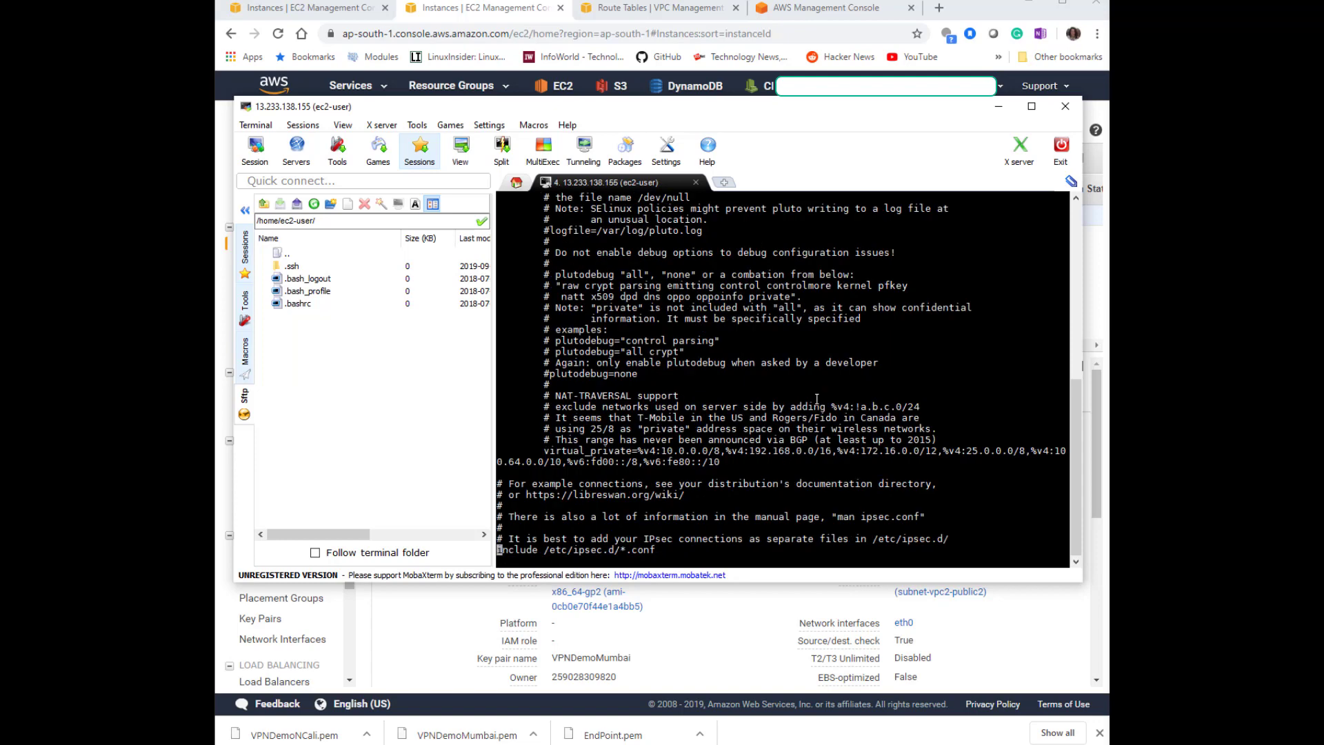
key("Up")
triple_click(574, 552)
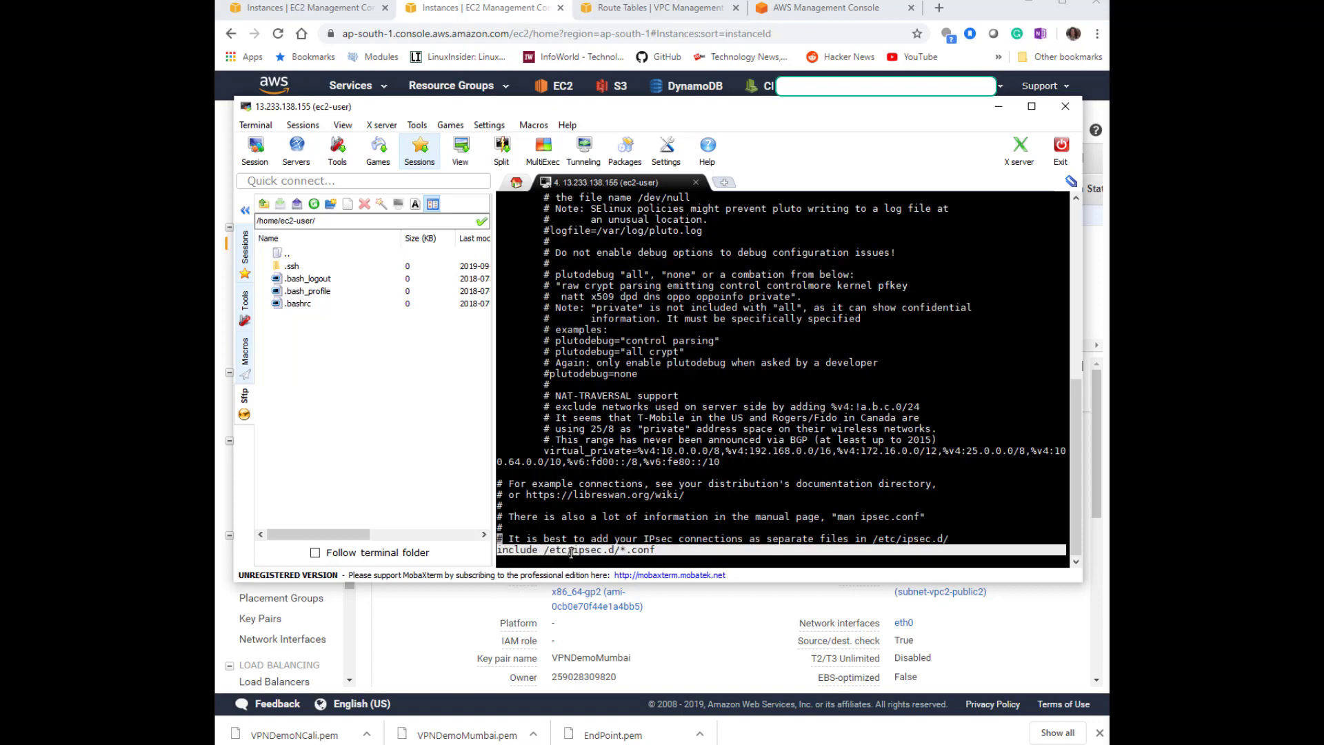
left_click(608, 565)
type(":wq")
key("Return")
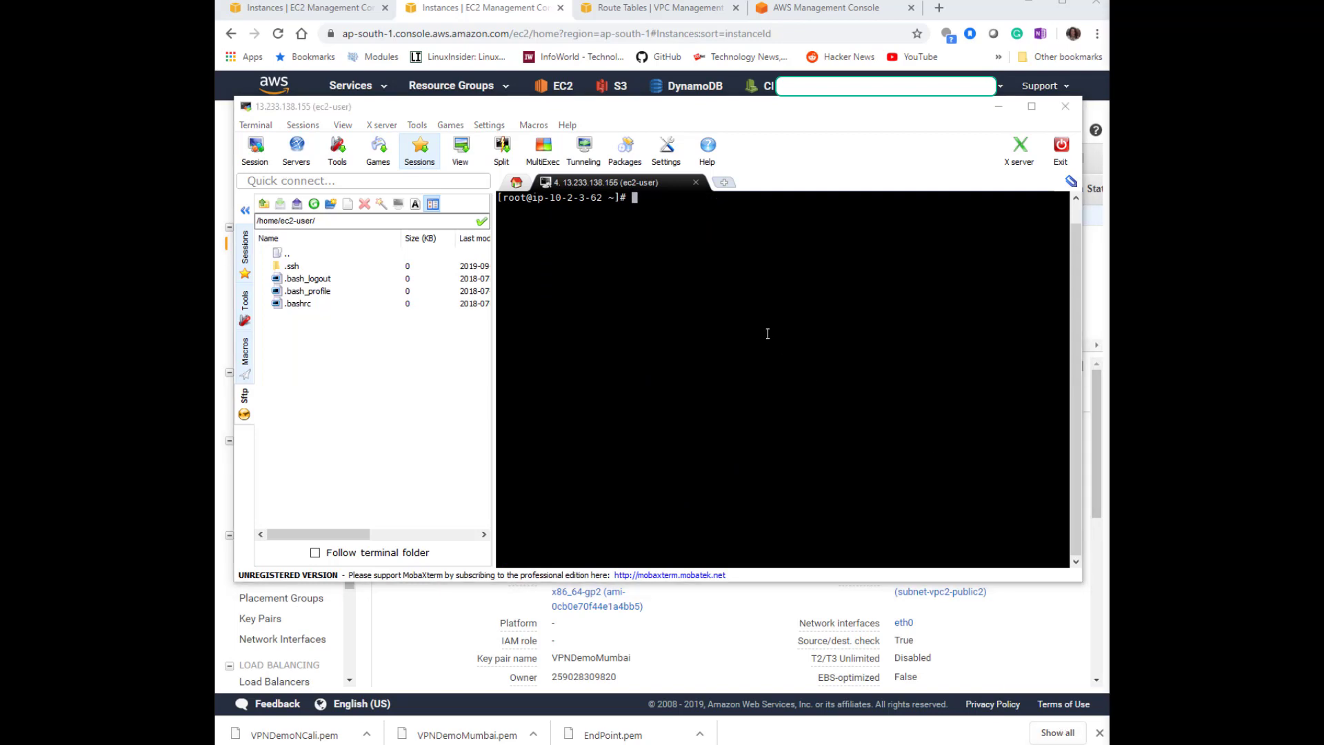
Open /etc/sysctl.conf in nano and move to the end of the file.
left_click(767, 333)
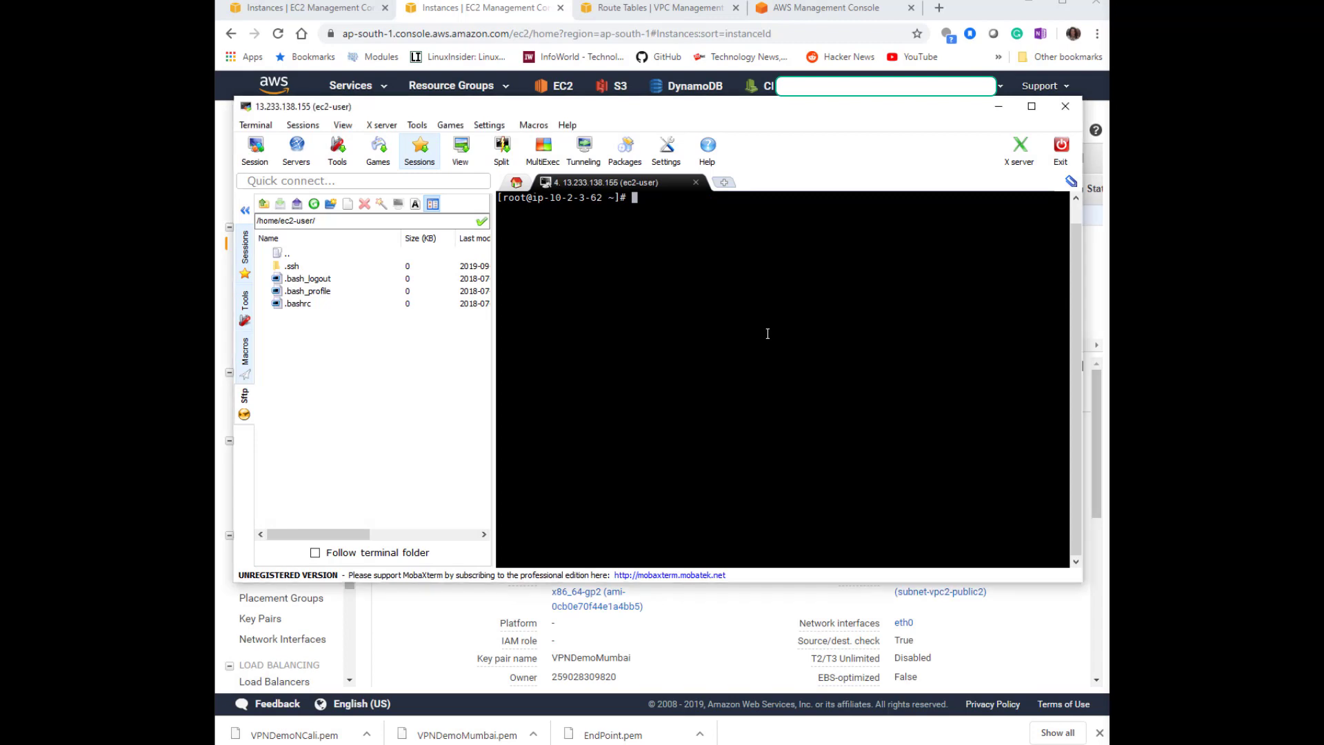
type("nano /etc/ip")
key("BackSpace")
key("BackSpace")
type("sysctl.conf")
key("Return")
key("Down")
key("Down")
key("Down")
key("Down")
key("Down")
key("Down")
key("Down")
key("Down")
key("Down")
key("Down")
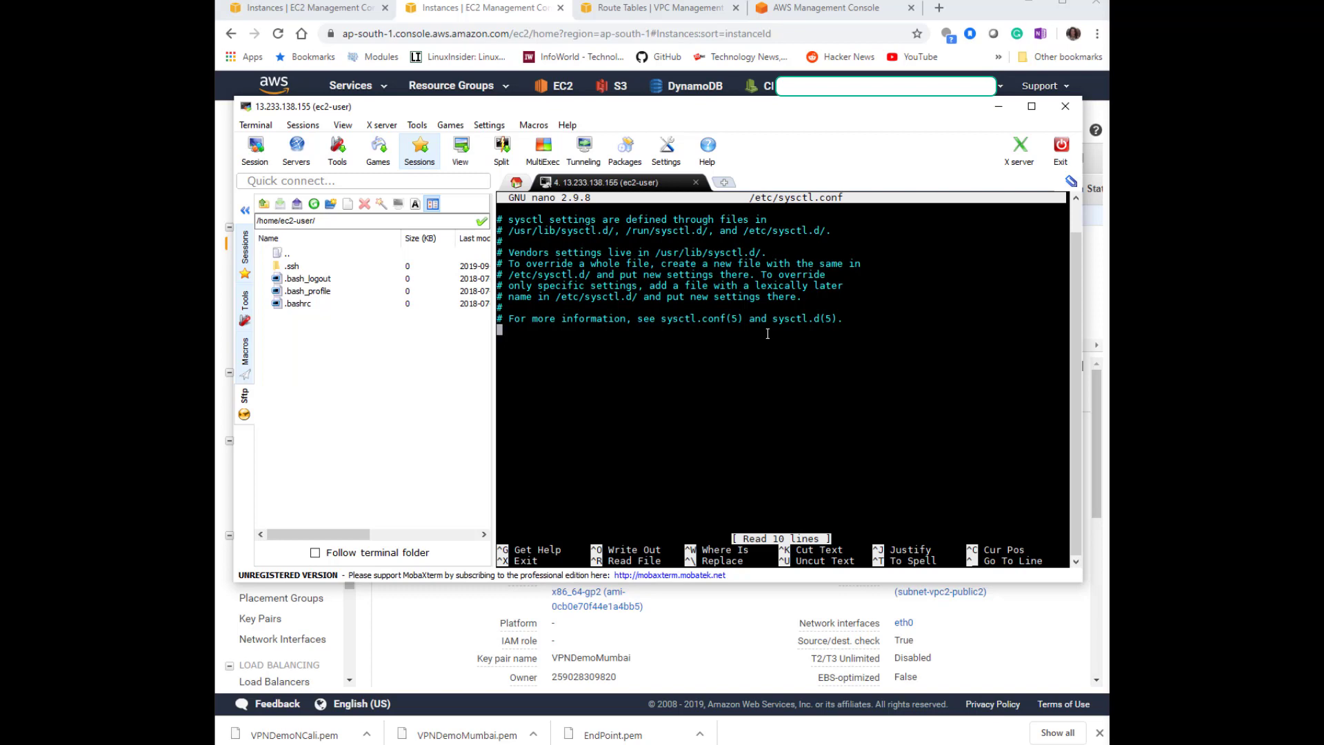
Add net.ipv4.ip_forward = 1, accept_redirects = 0 and send_redirects = 0 lines to sysctl.conf and save it.
right_click(751, 361)
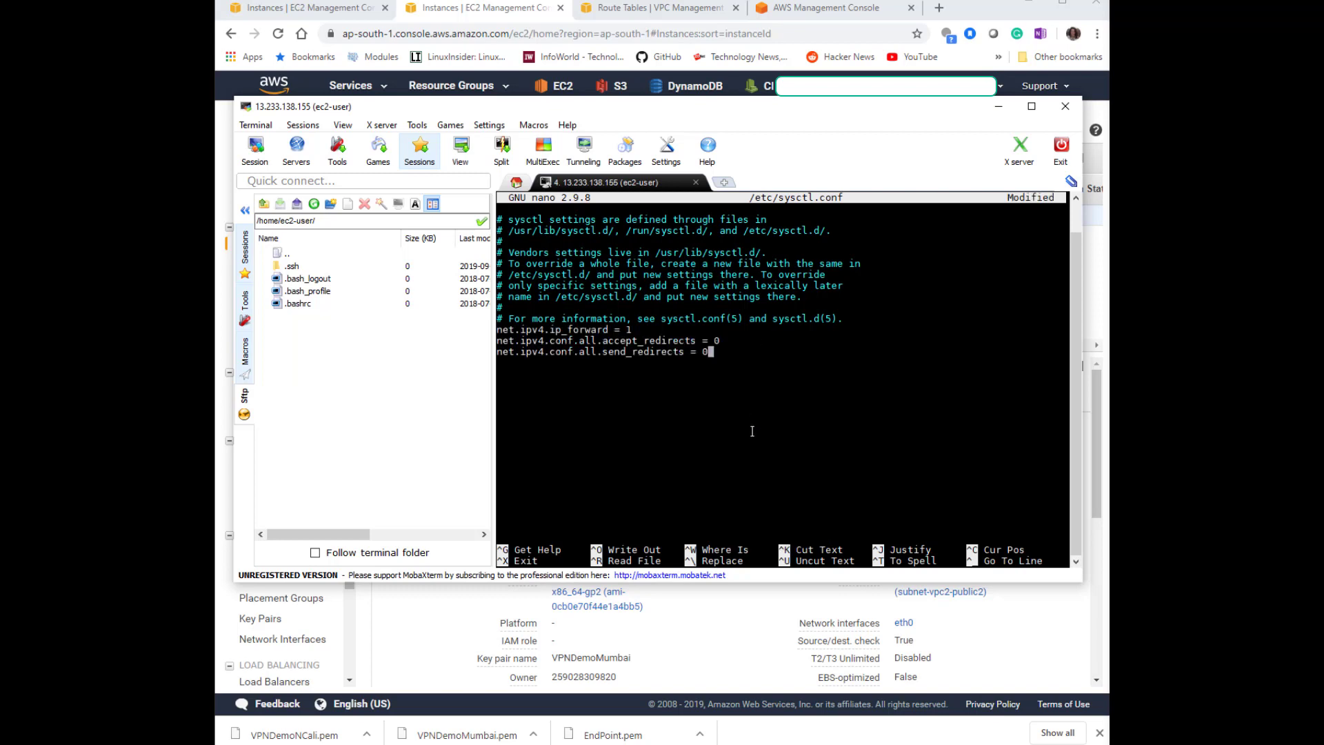
key("Escape")
key("colon")
type("w")
key("Return")
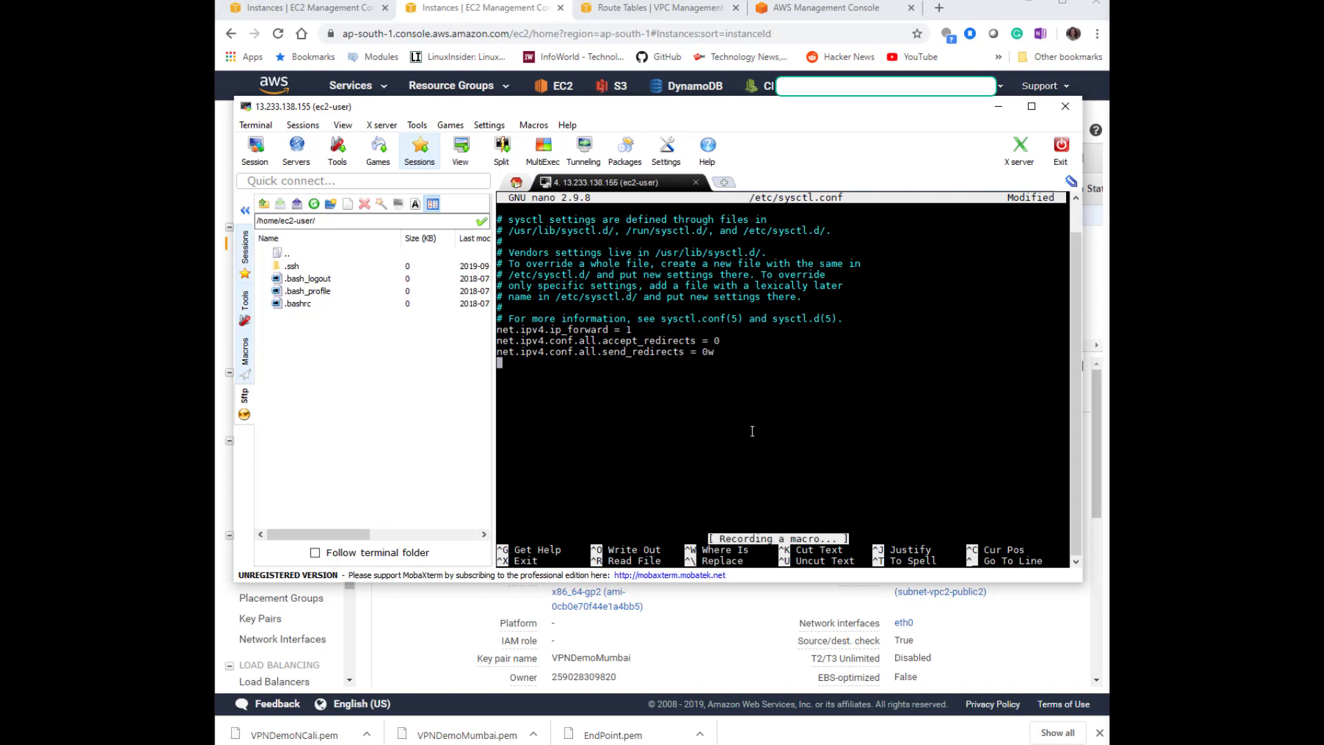
key("BackSpace")
key("BackSpace")
key("ctrl+x")
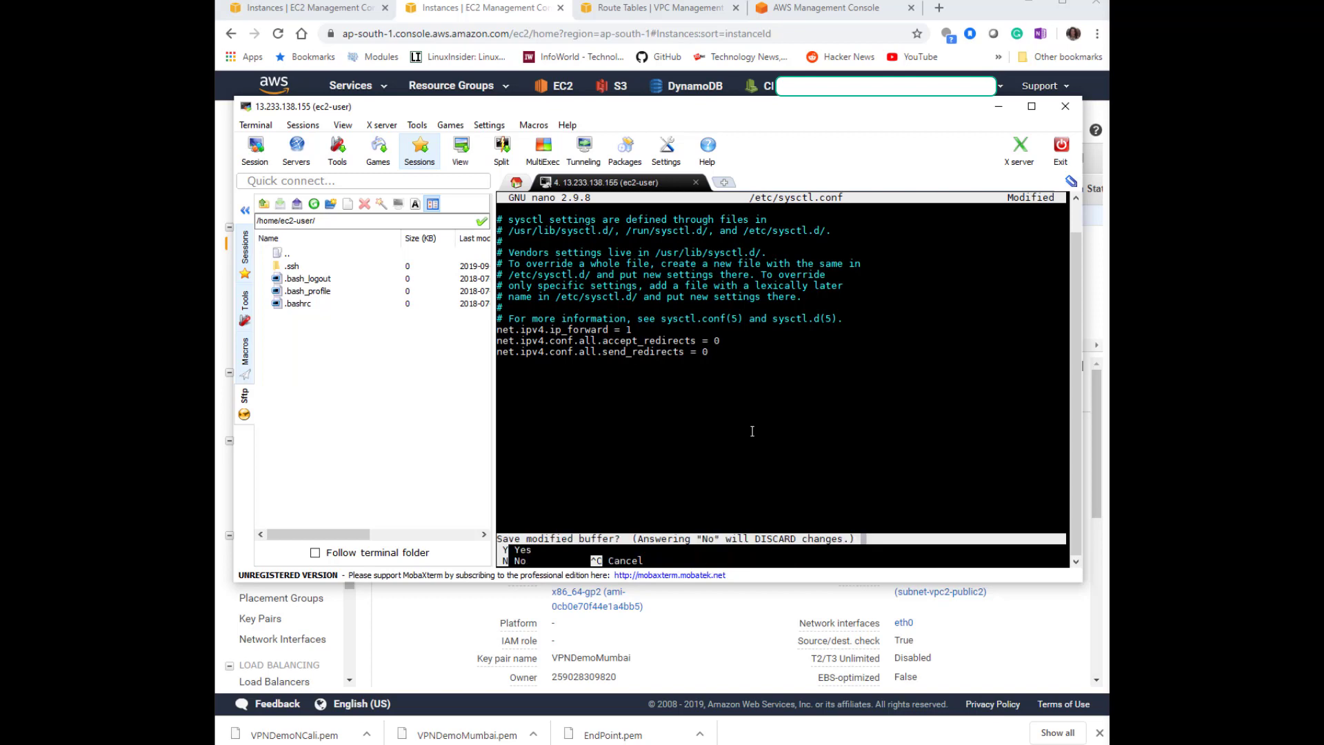
key("y")
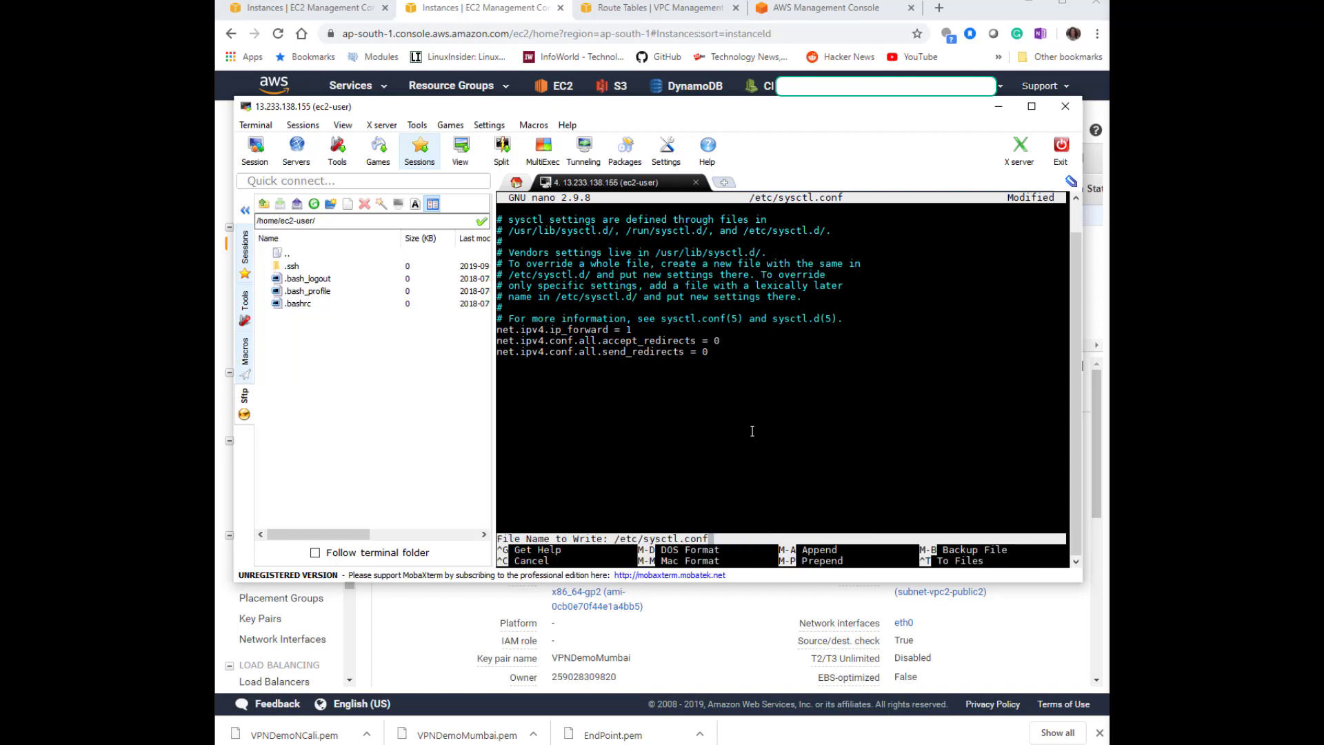
key("Return")
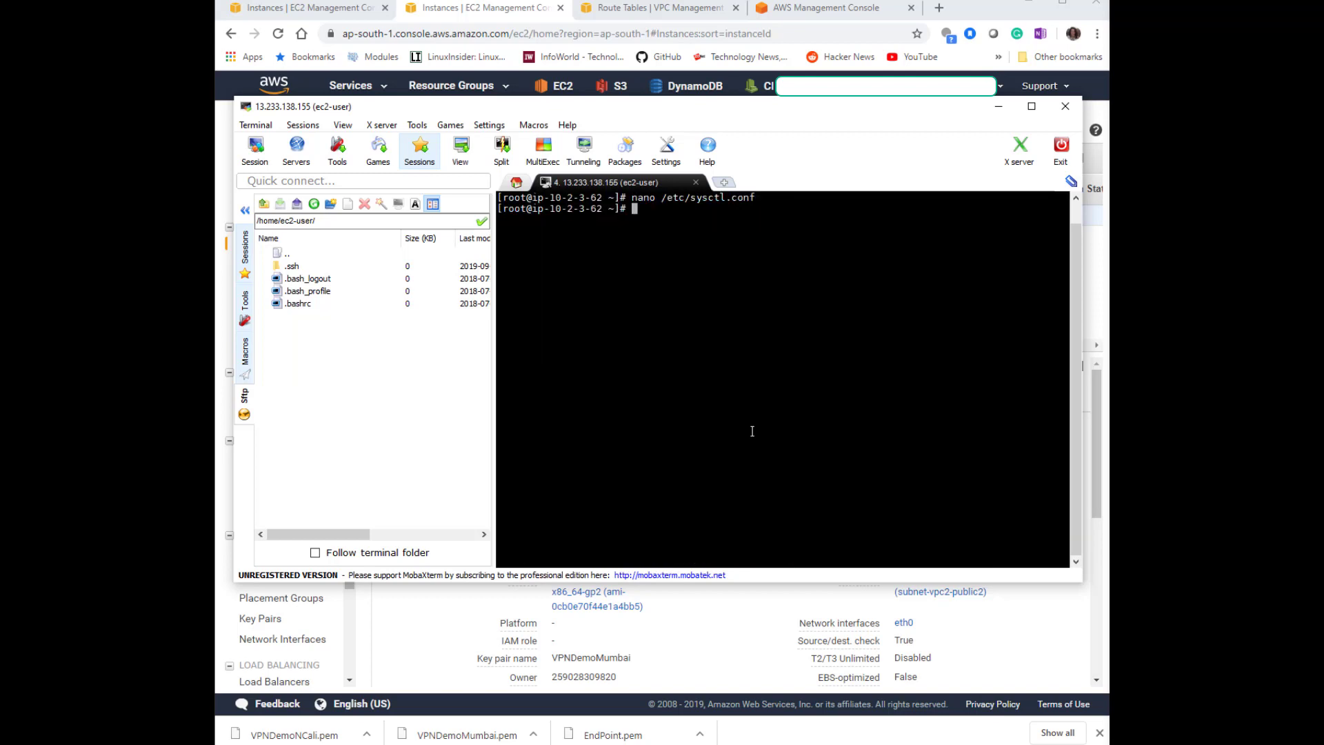
Clear the terminal and restart the network service.
key("alt+Tab")
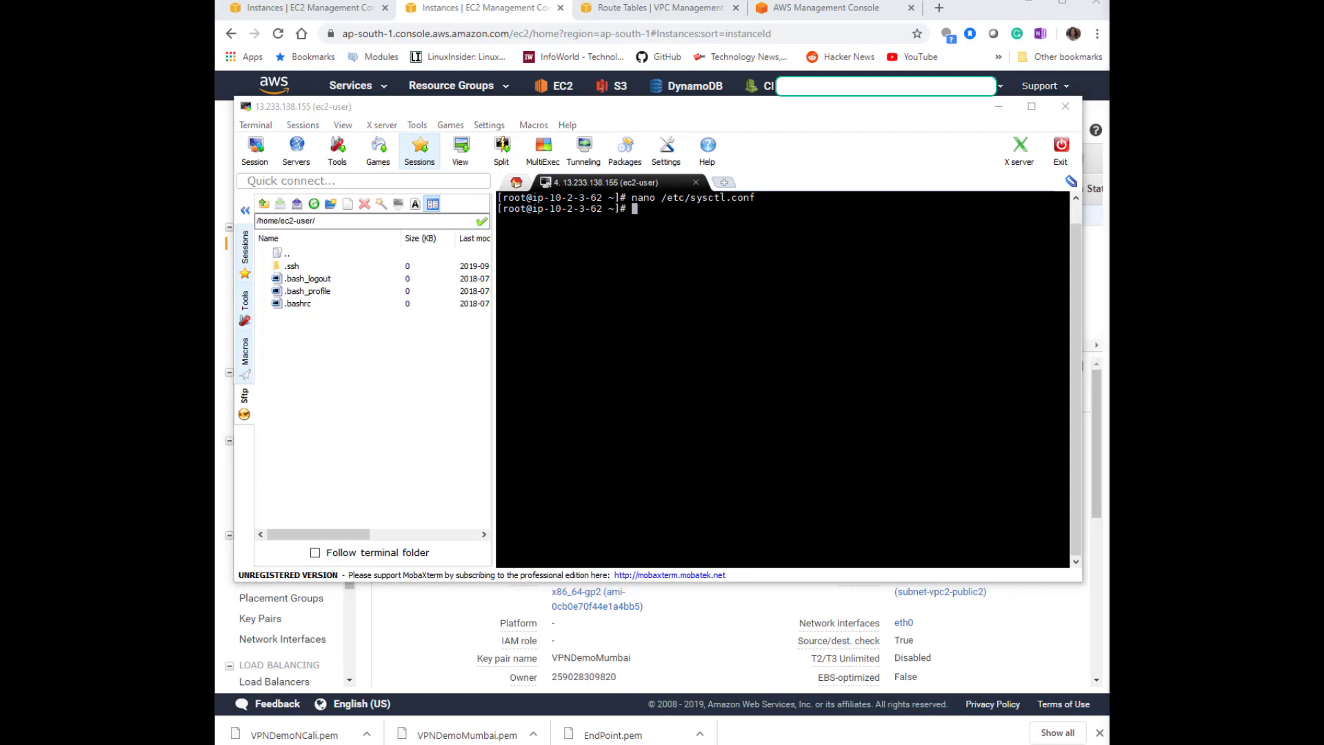
left_click(871, 361)
key("ctrl+l")
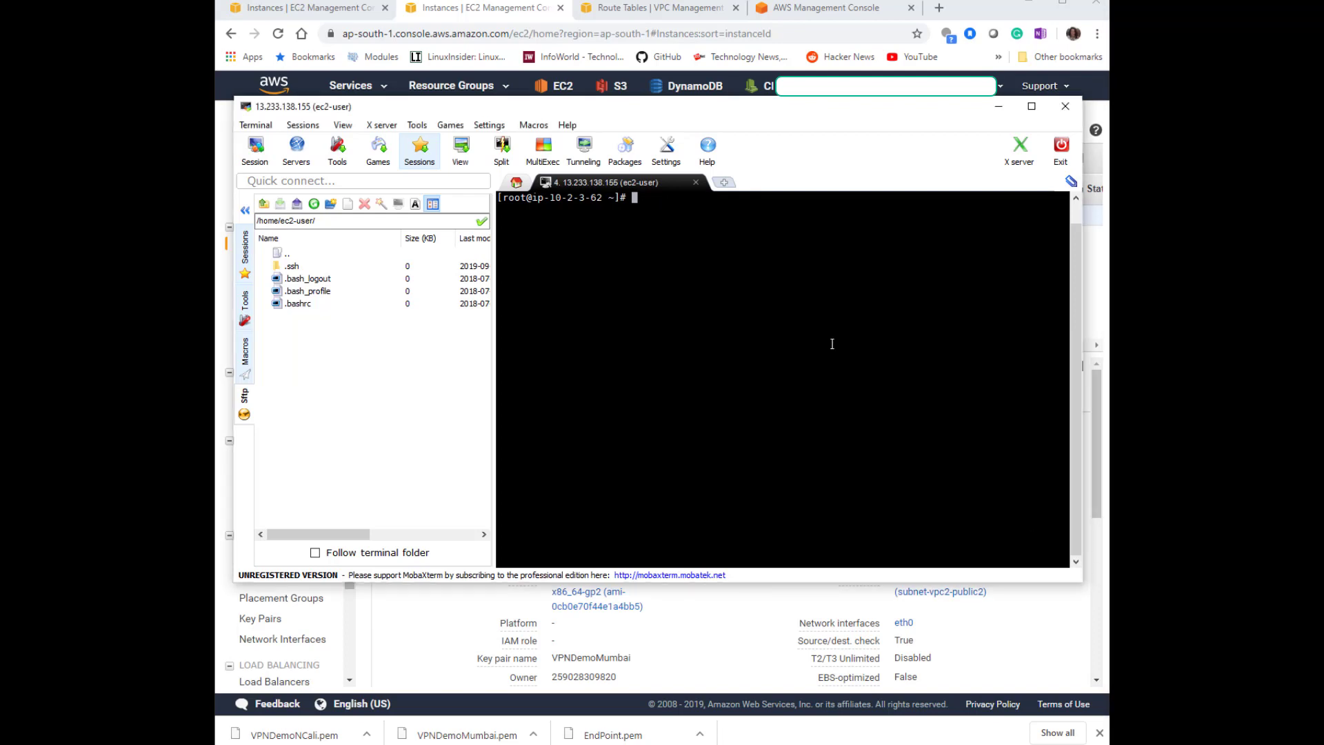
type("service network restart")
key("Return")
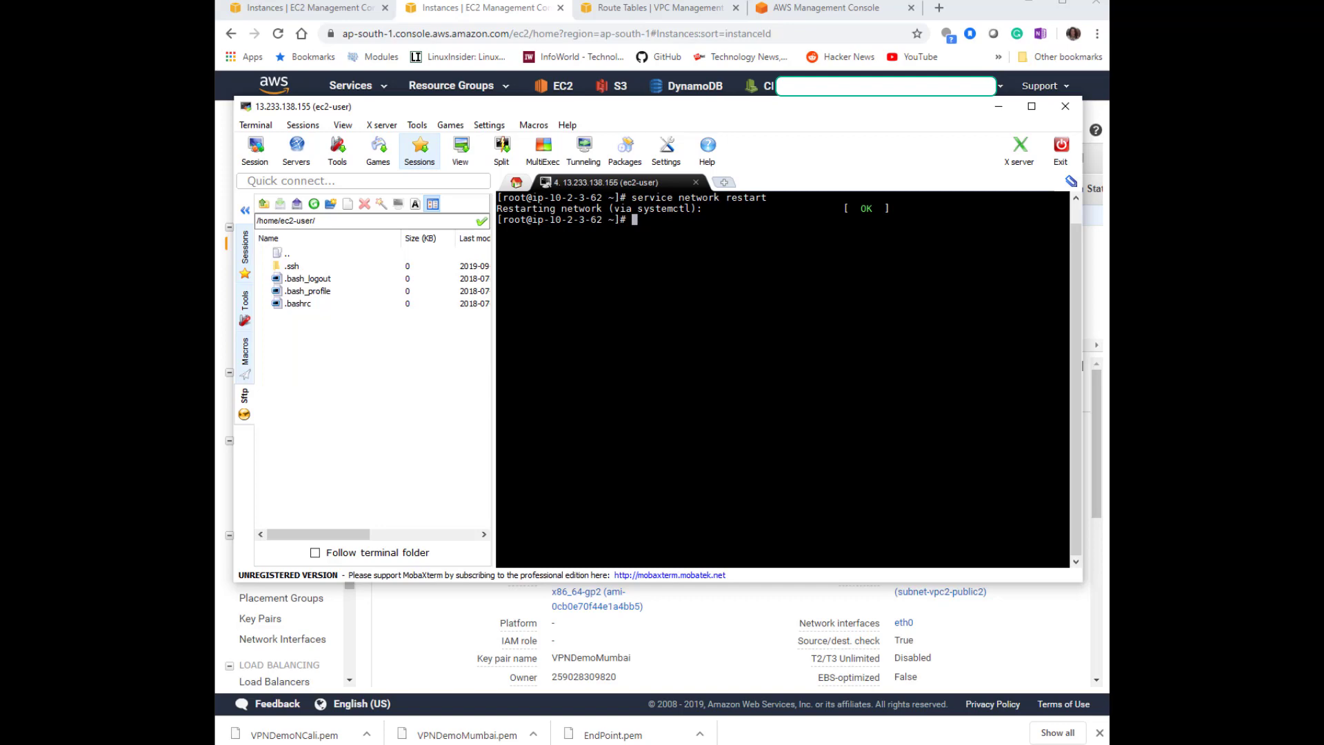
Switch to the browser and open the VPC dashboard in N. California.
key("alt+Tab")
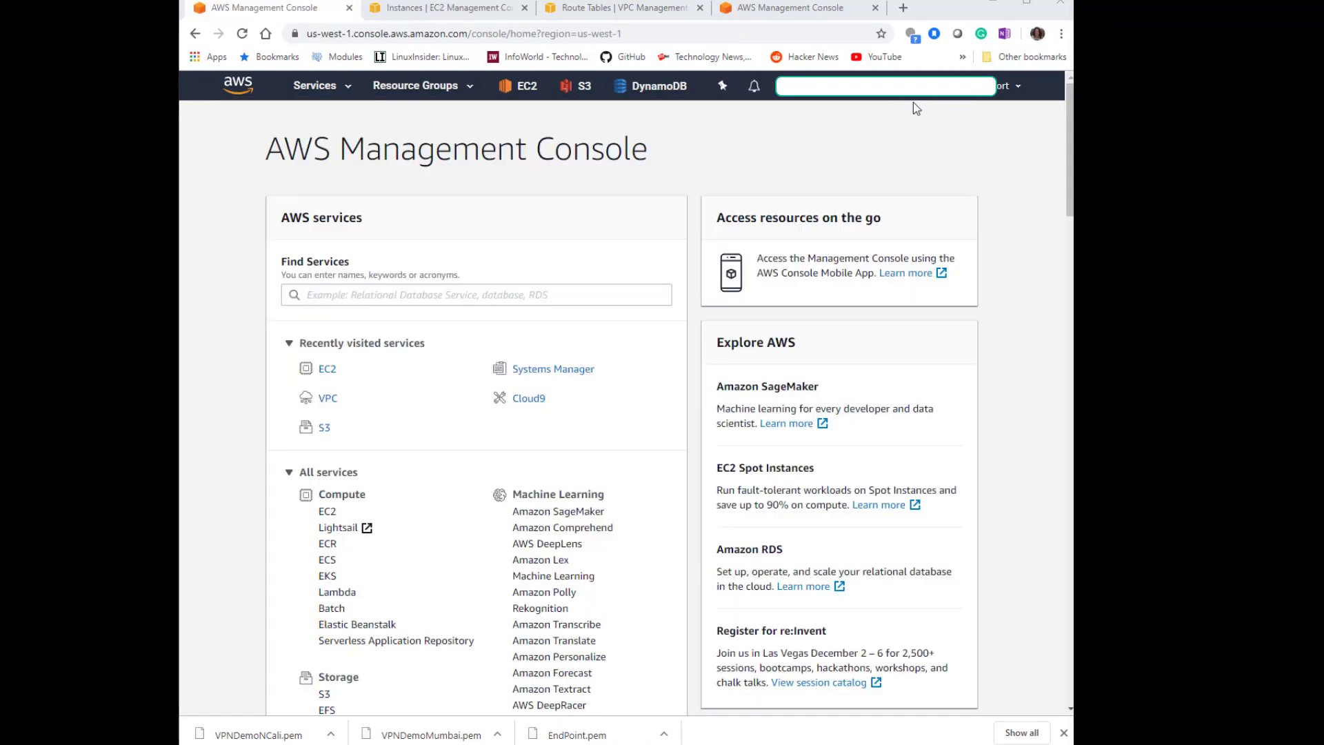
left_click(327, 402)
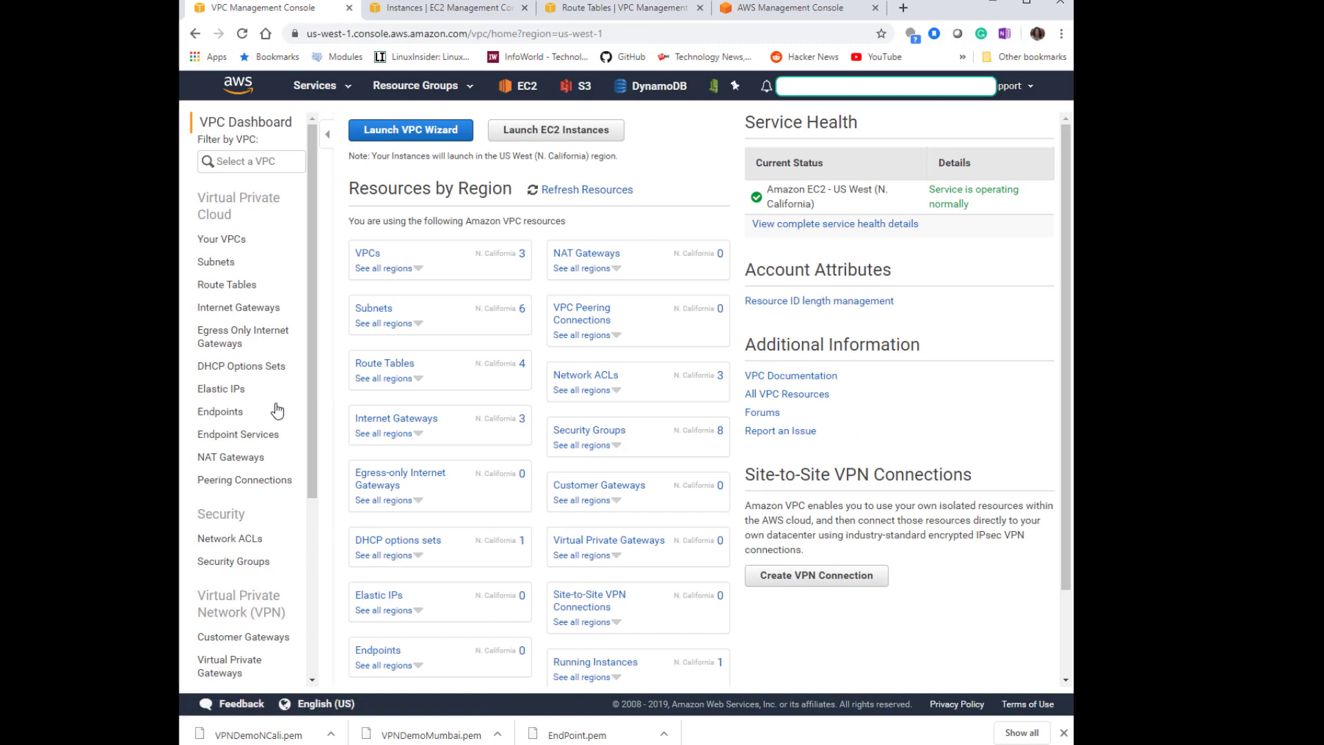
scroll(277, 408, "down", 1)
scroll(278, 409, "down", 1)
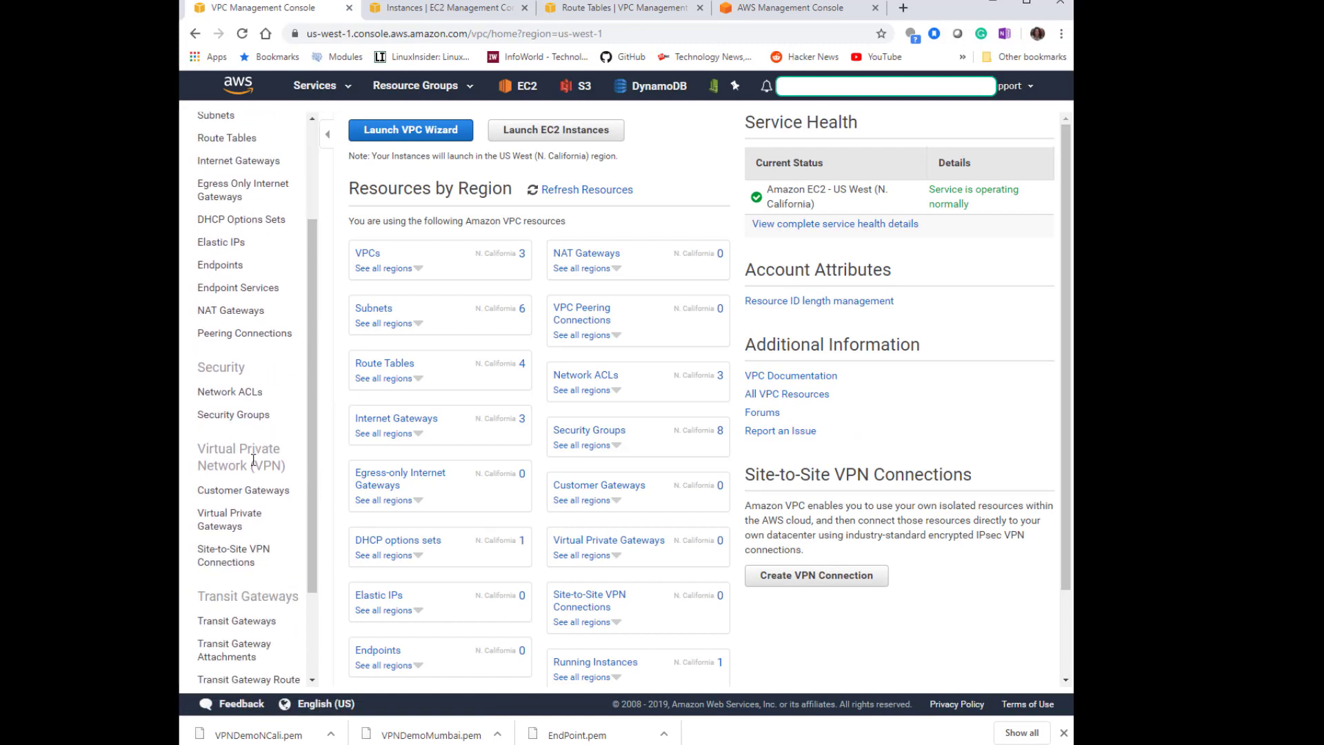
Create a virtual private gateway named VPC1-VPC2-VPG with the Amazon default ASN.
left_click(231, 526)
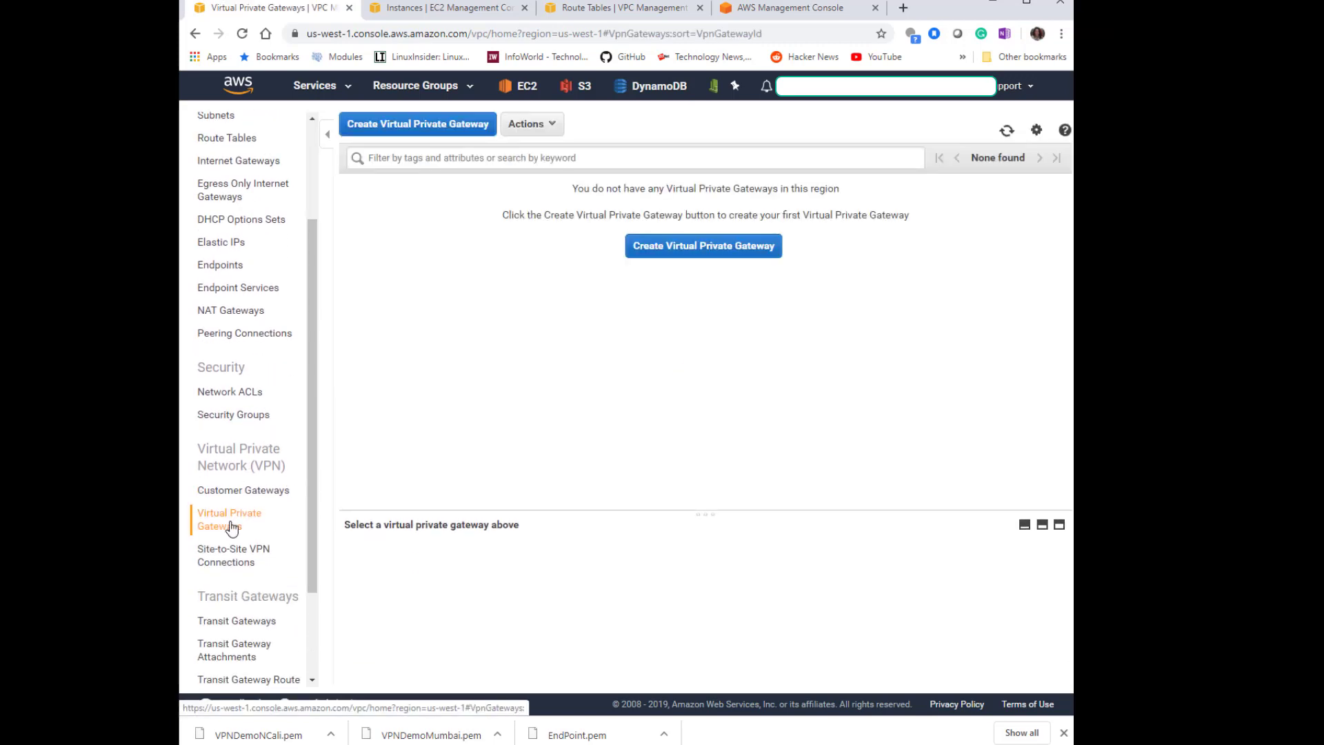
left_click(701, 249)
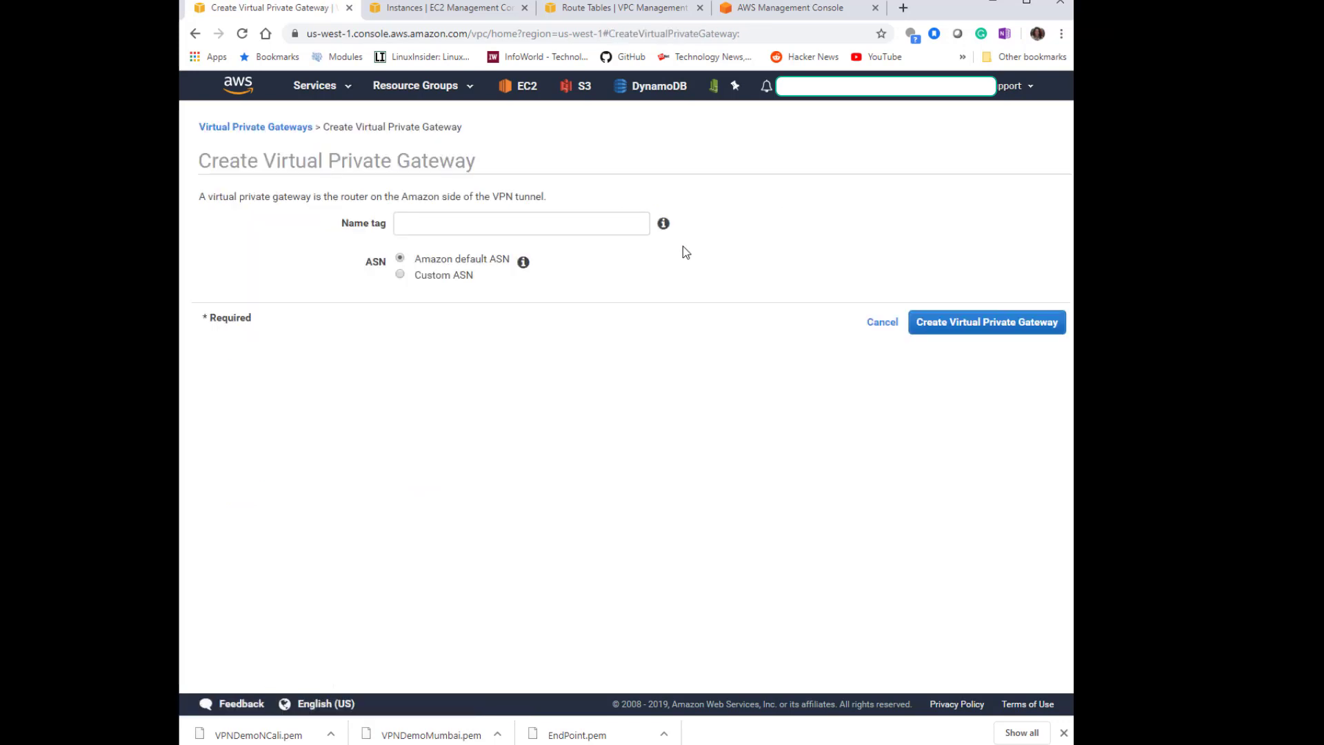
left_click(531, 224)
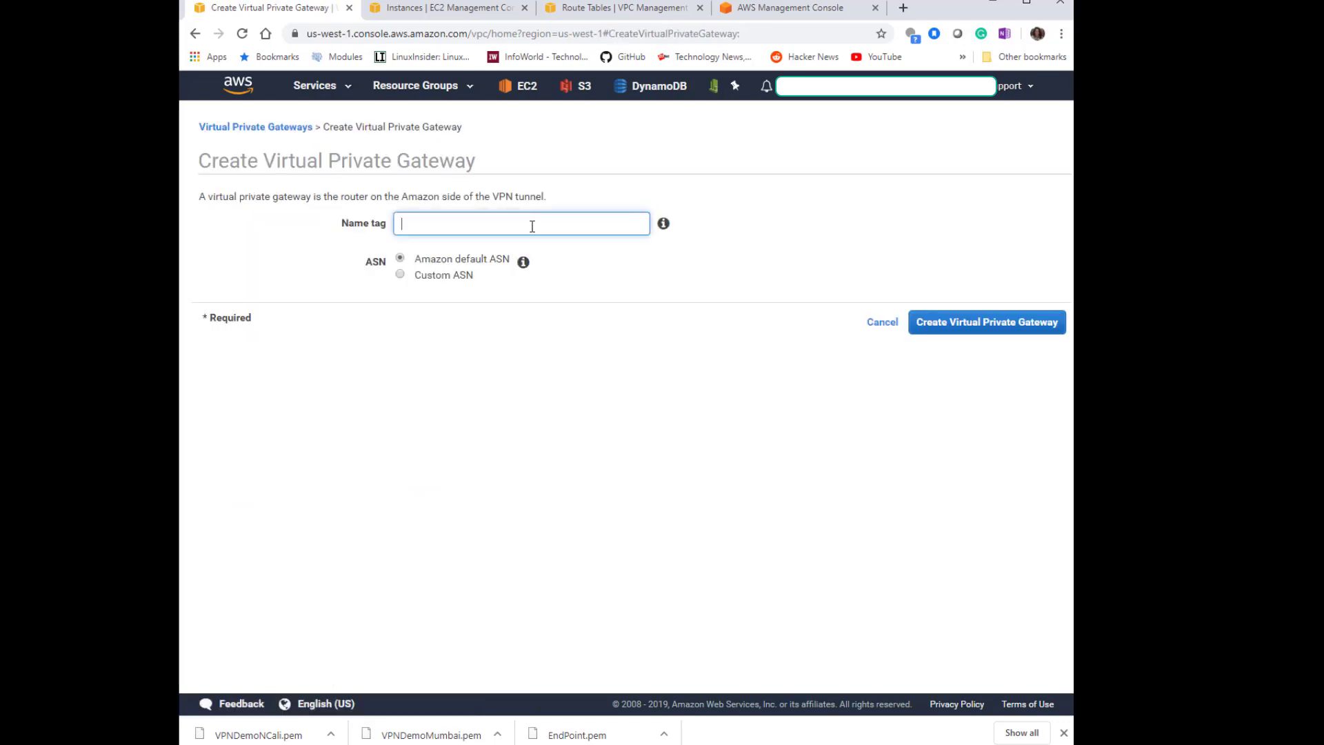
type("VPC1-VPC2-VPGW")
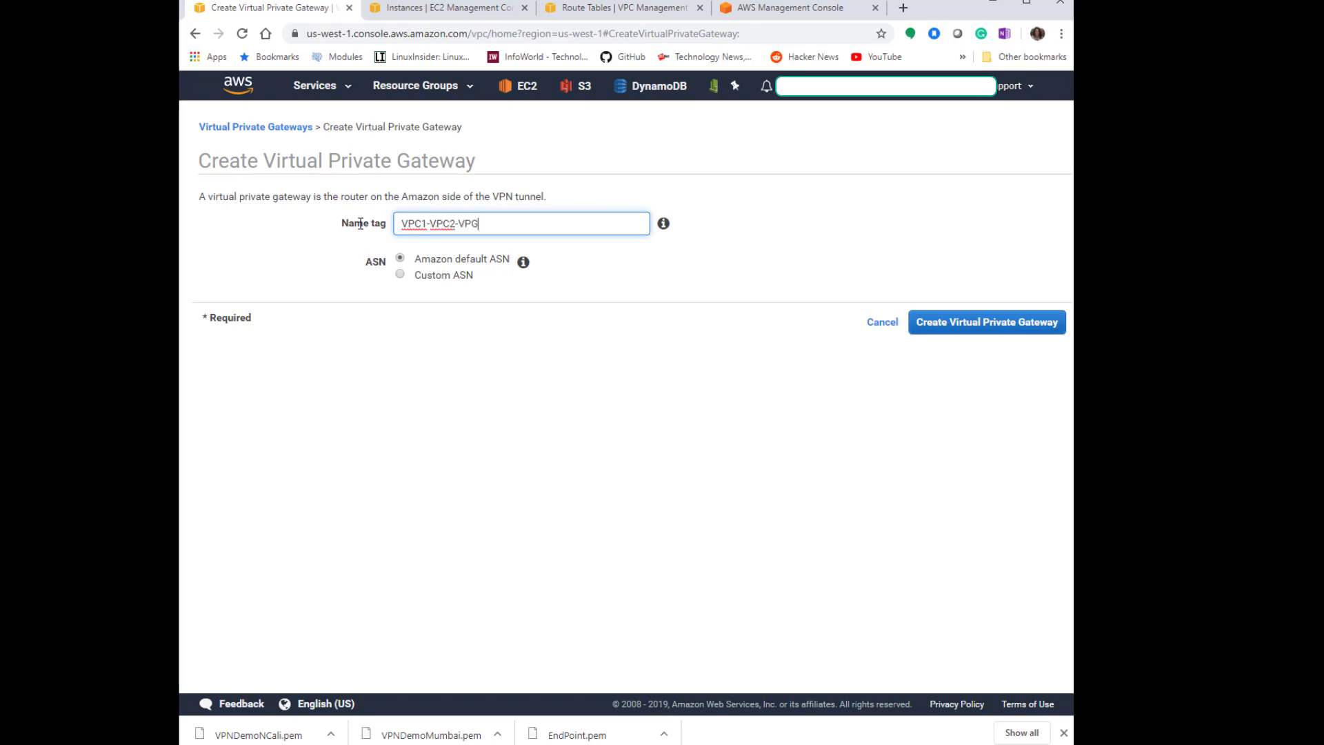
left_click(935, 318)
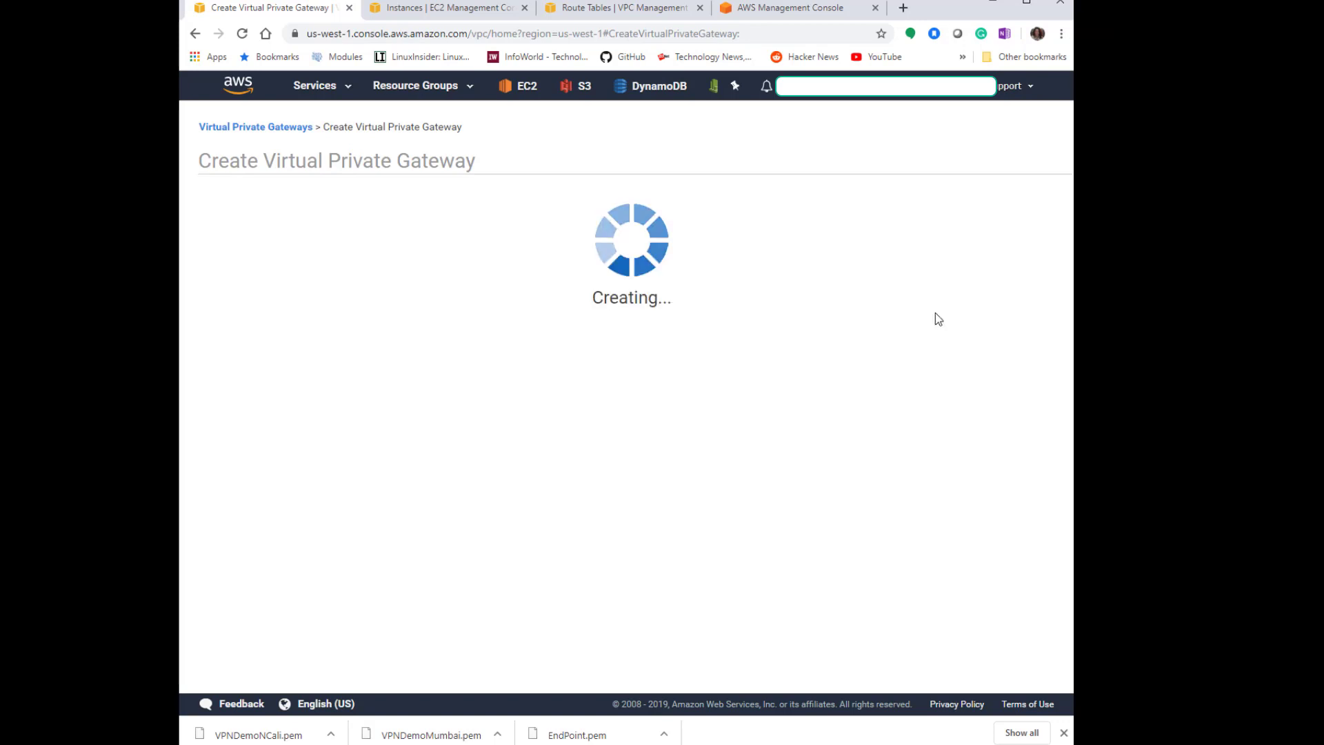
mouse_move(859, 744)
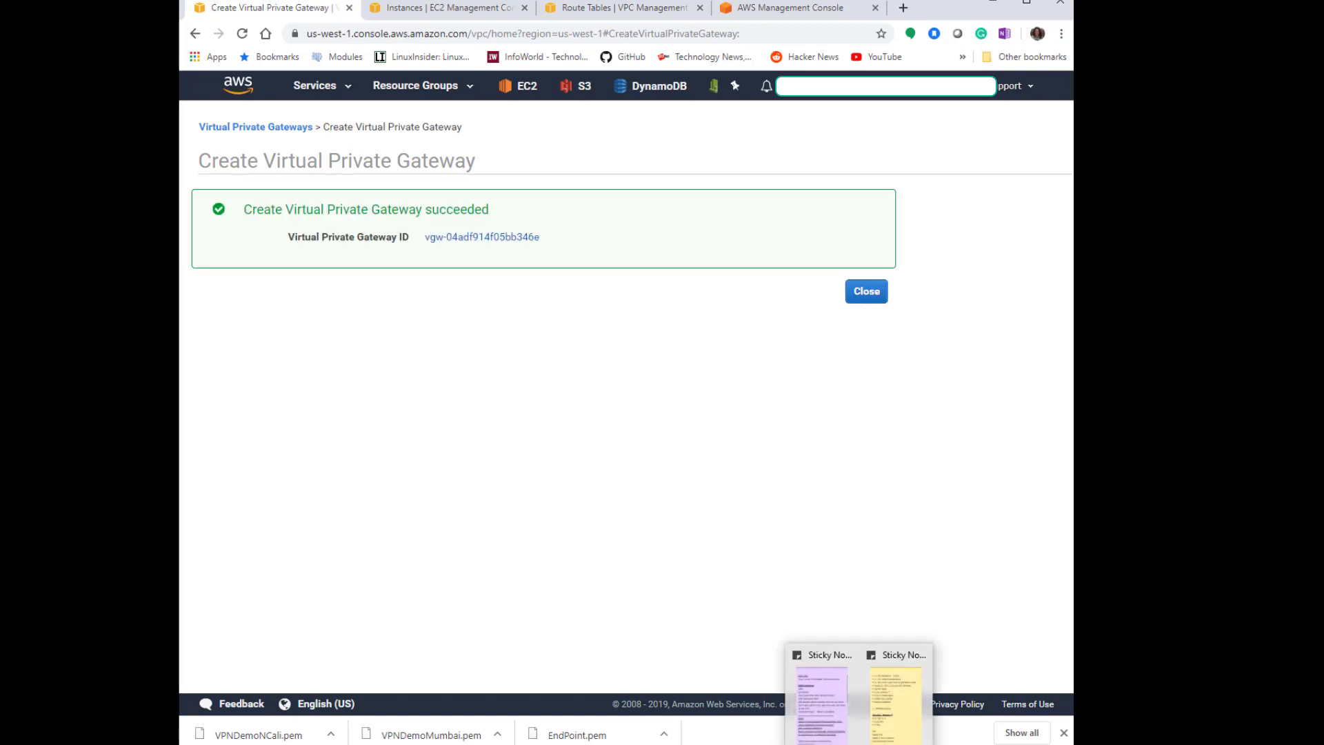
left_click(854, 290)
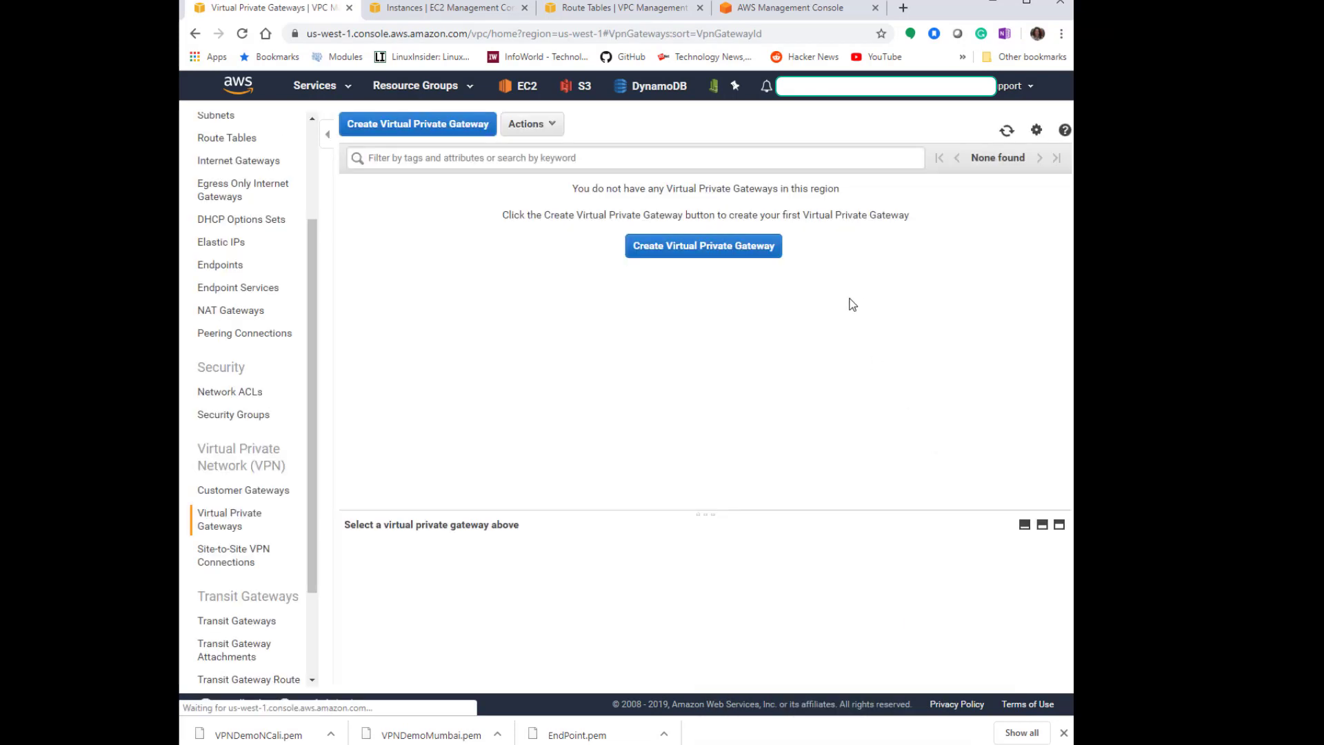
Start creating a customer gateway named VPC2-CGW with static routing.
left_click(261, 494)
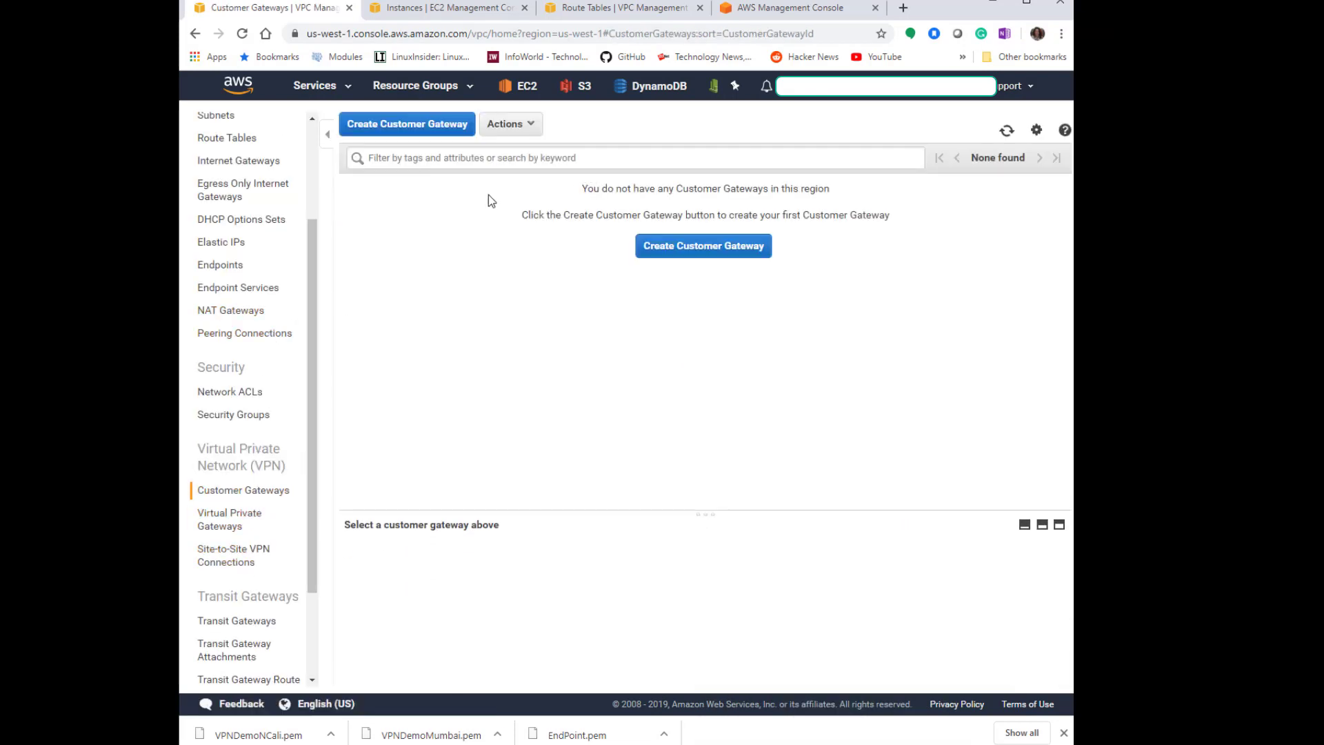
left_click(673, 259)
type("VPC2-CGW")
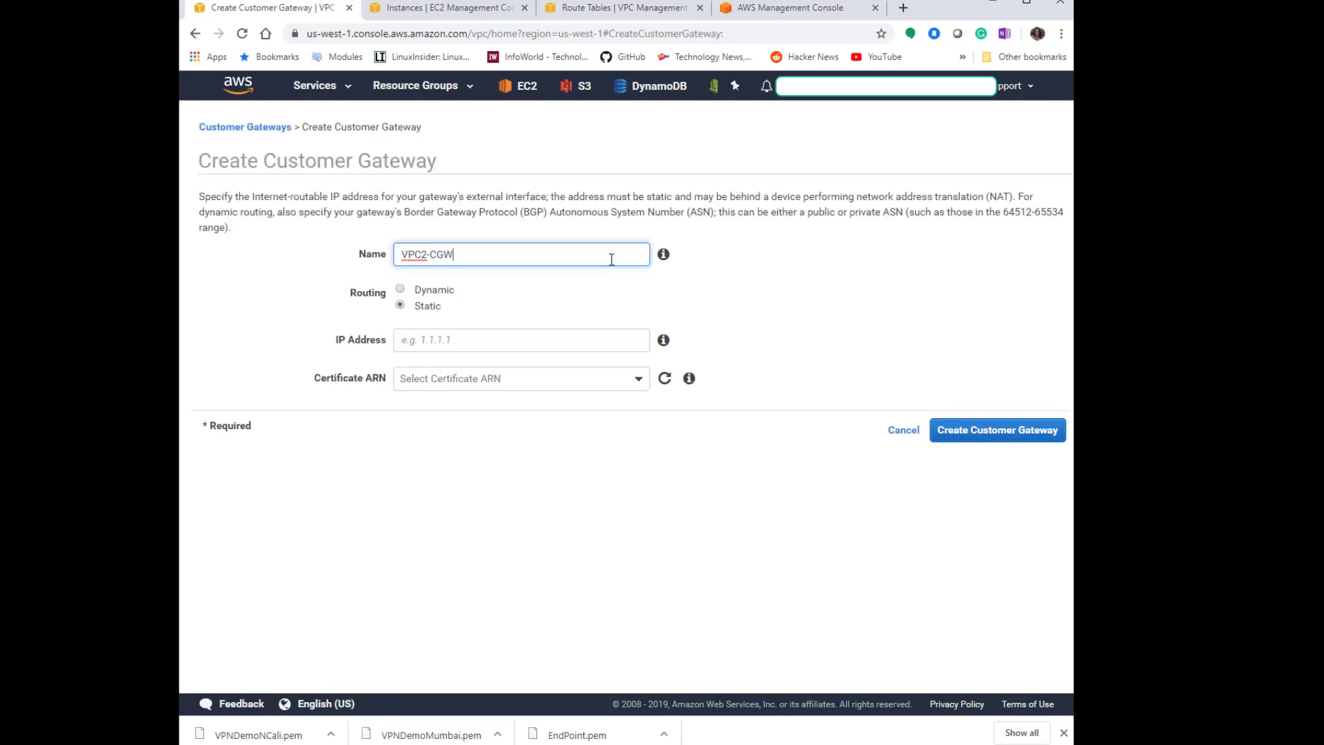
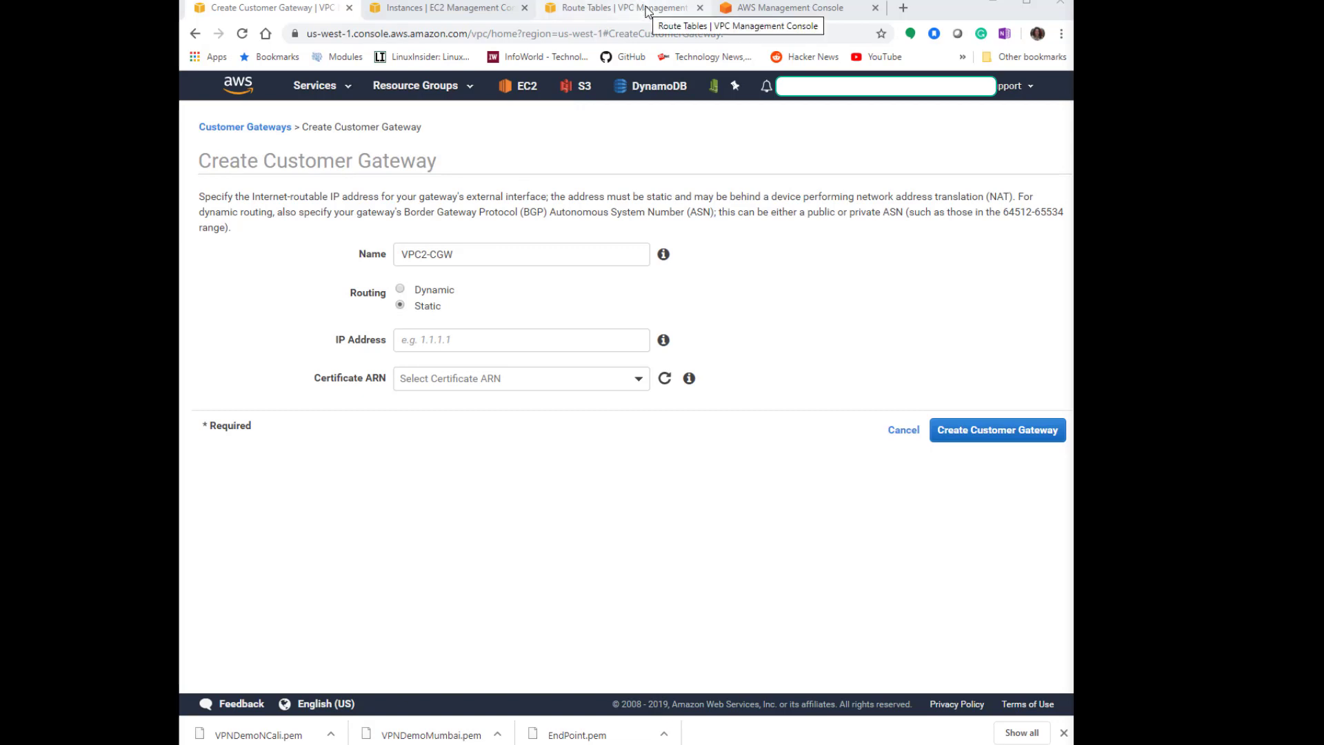
Copy the public IPv4 address of the Openswan-VPN-OnPrim instance from the Mumbai EC2 instances list.
left_click(621, 8)
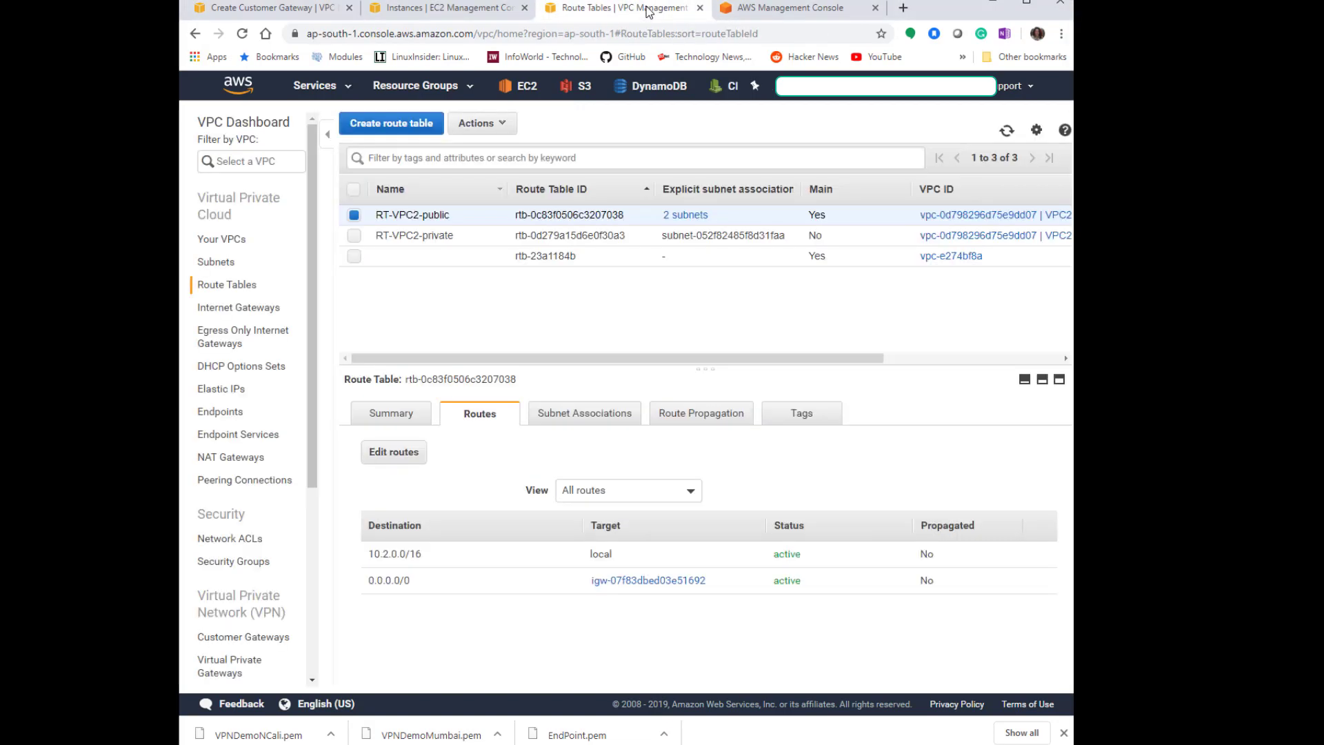
left_click(528, 88)
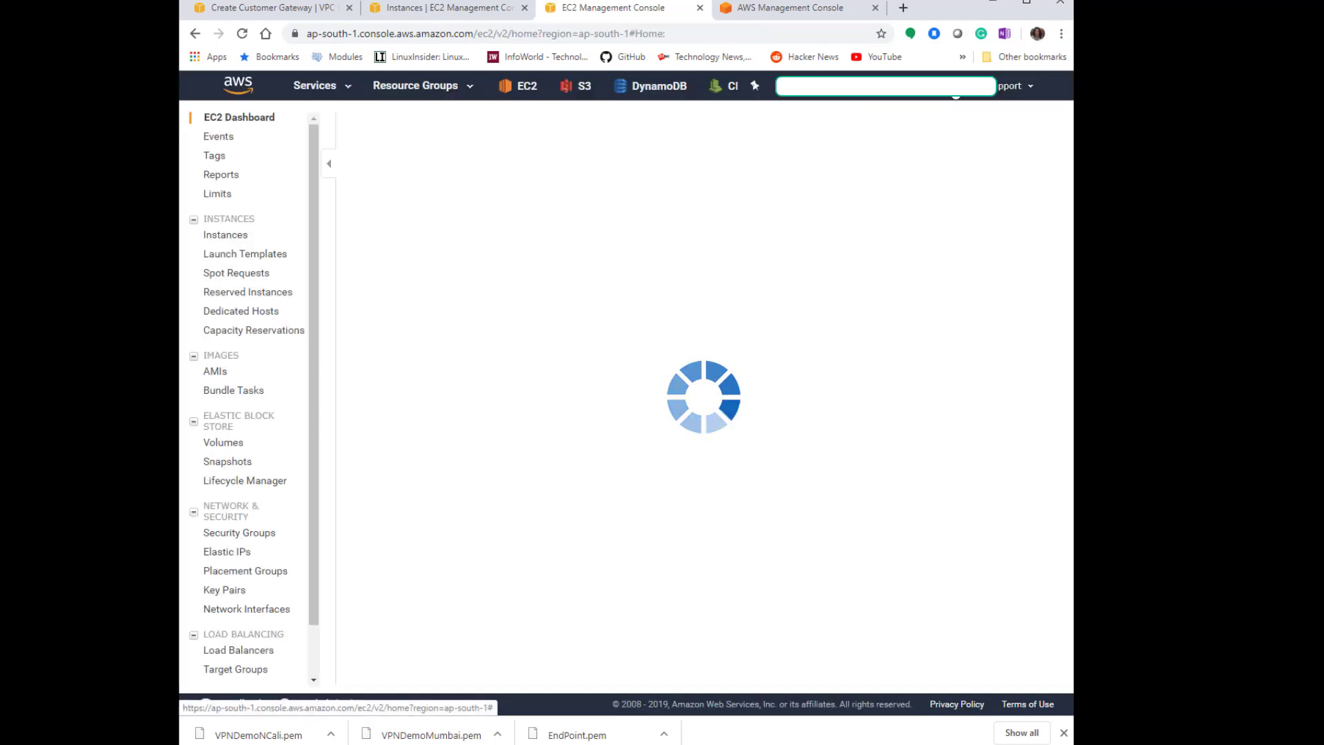
left_click(456, 172)
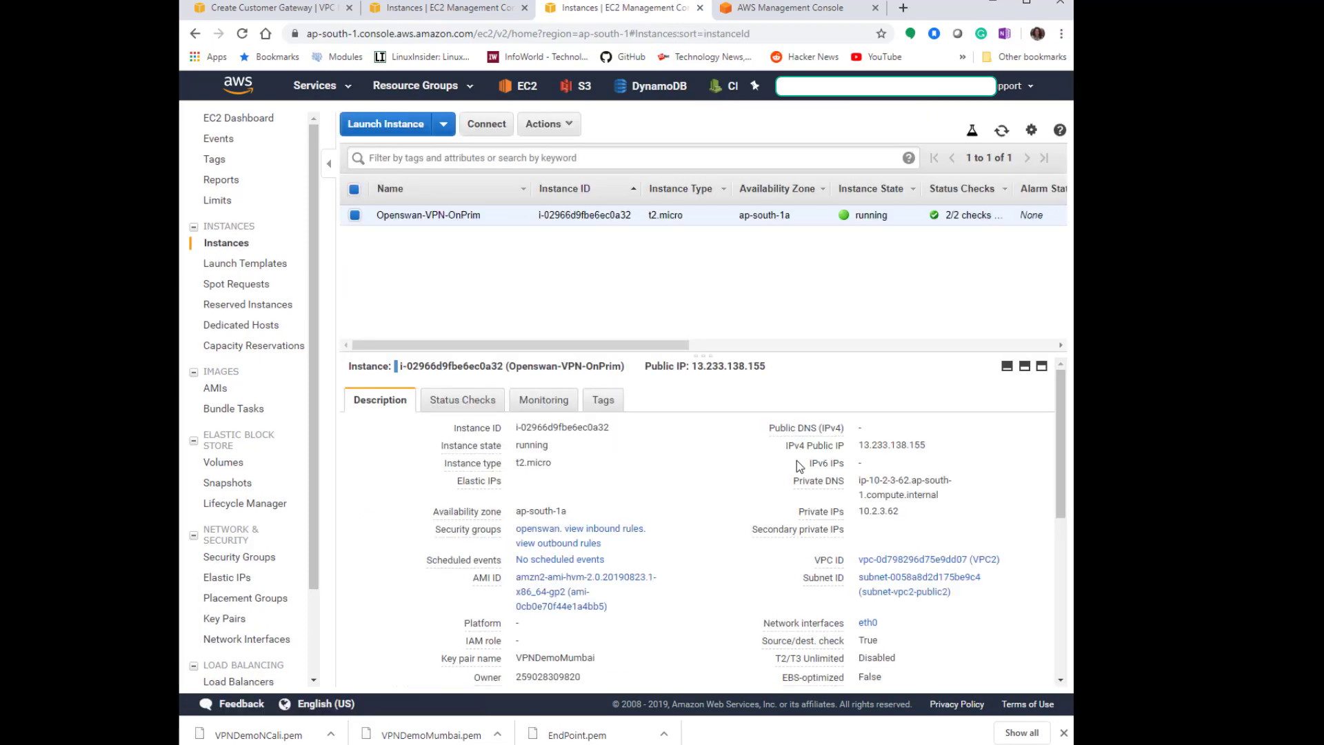
left_click(938, 446)
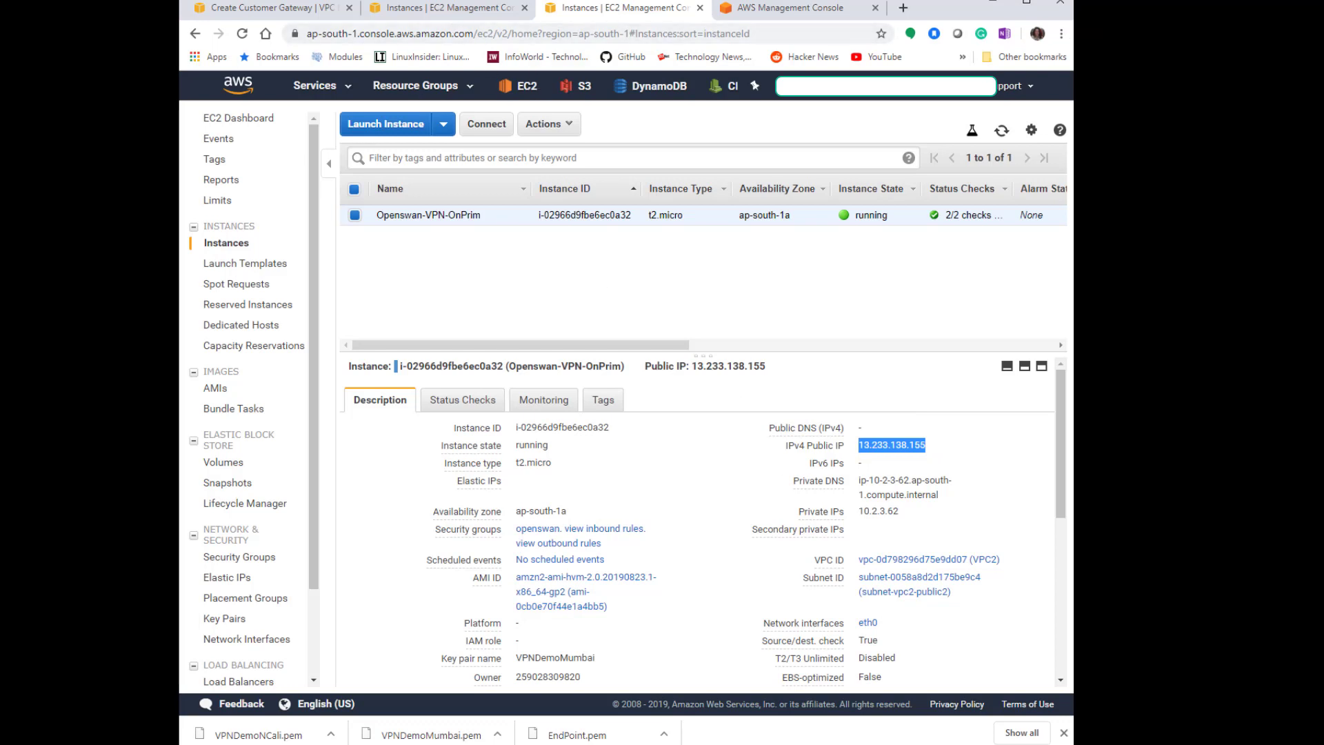
Paste 13.233.138.155 as the customer gateway's IP address and create the VPC2-CGW customer gateway.
left_click(260, 8)
left_click(431, 340)
right_click(432, 340)
left_click(504, 457)
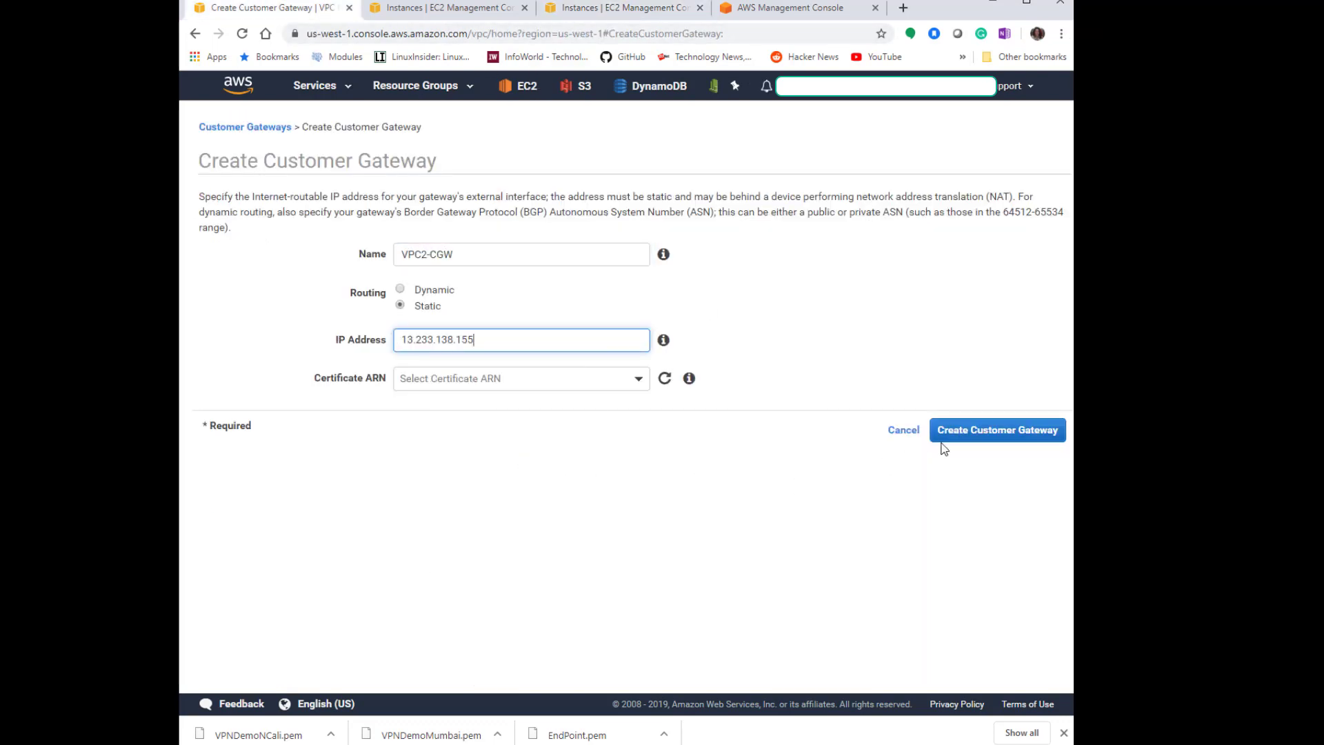
left_click(985, 438)
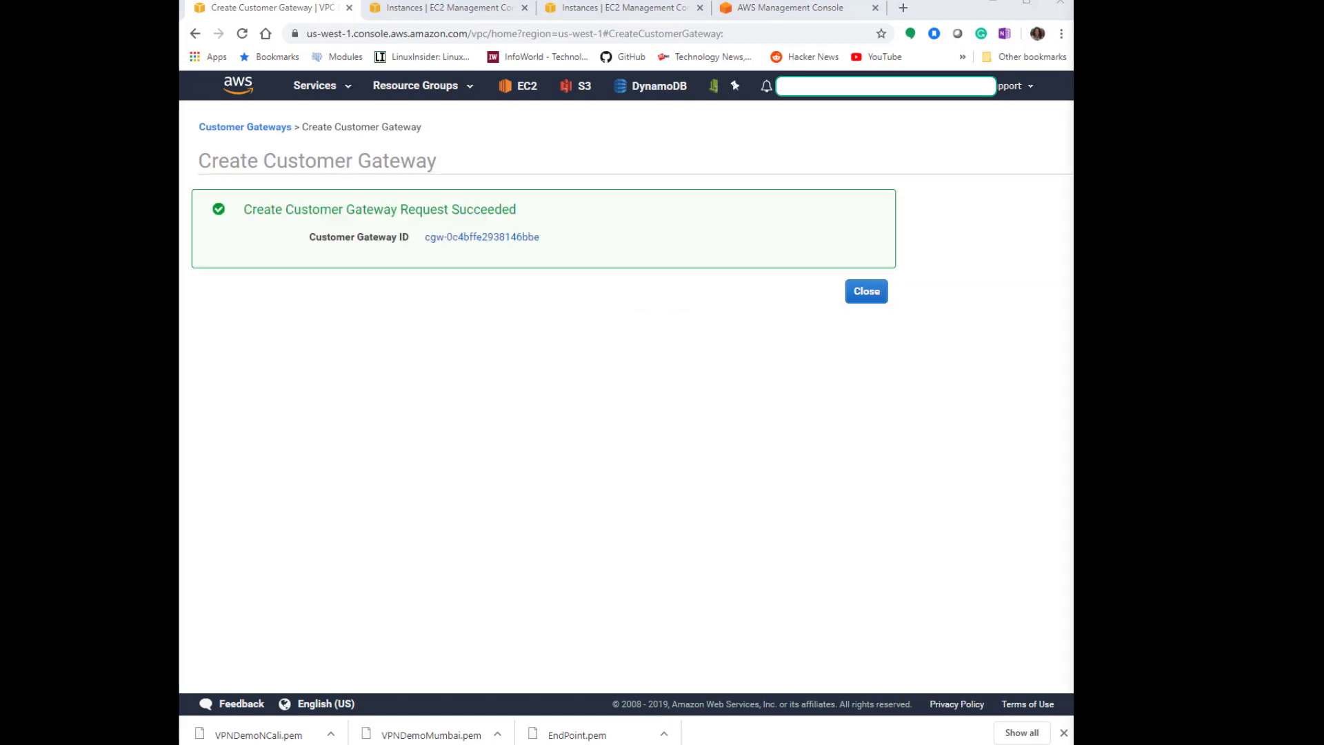
left_click(866, 291)
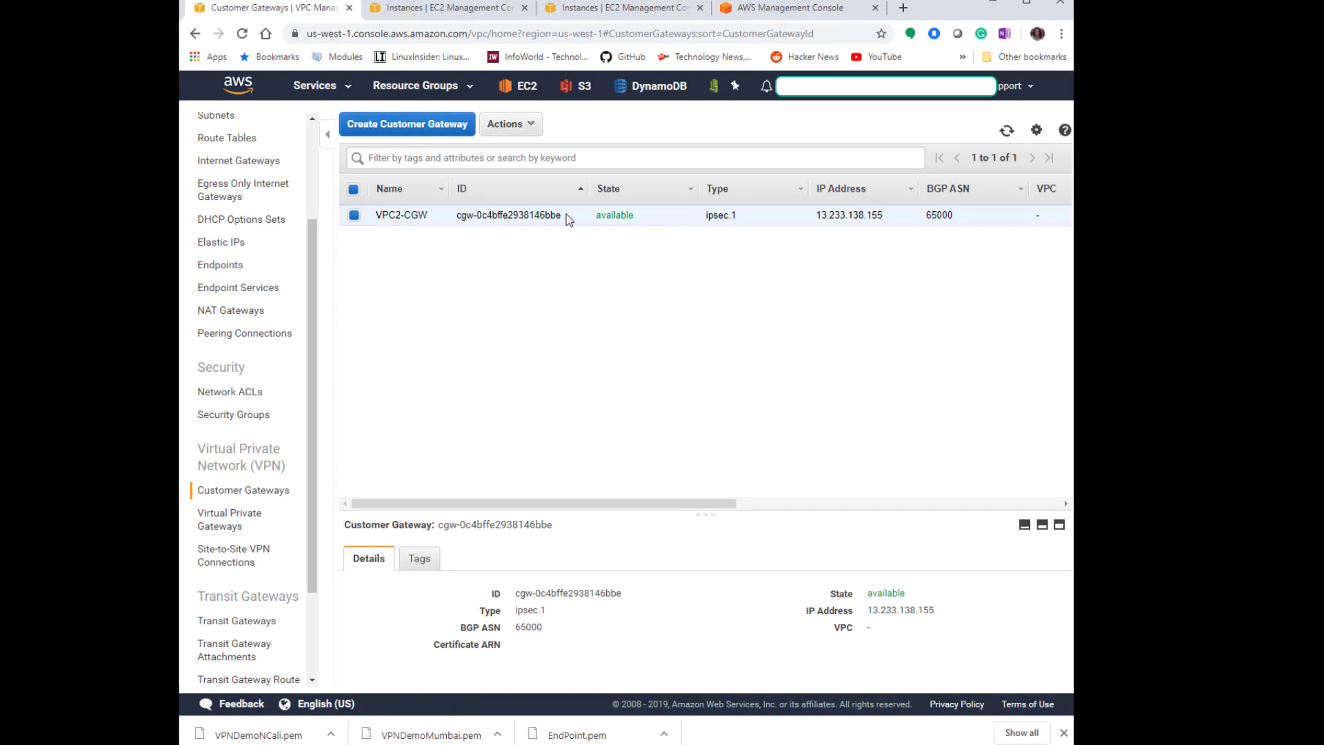
Attach the VPC1-VPC2-VPG virtual private gateway to VPC1.
left_click(244, 526)
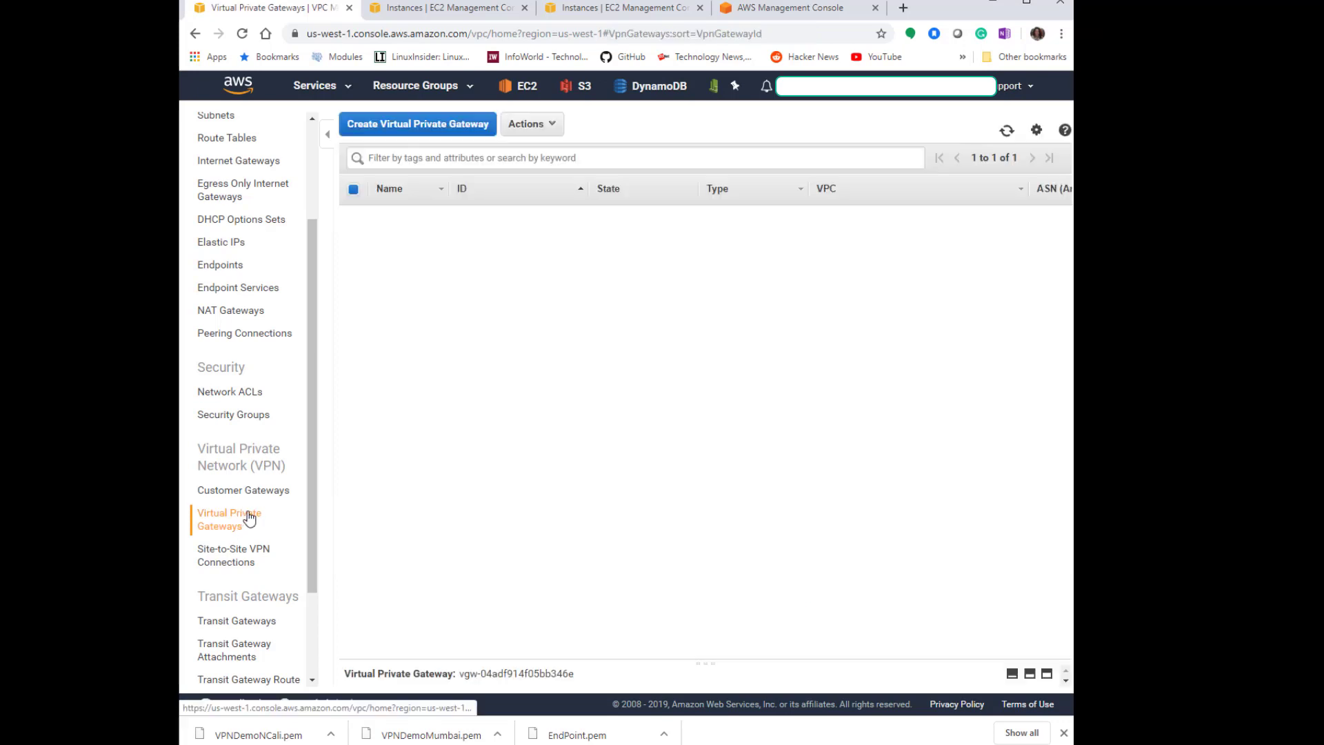
left_click(552, 131)
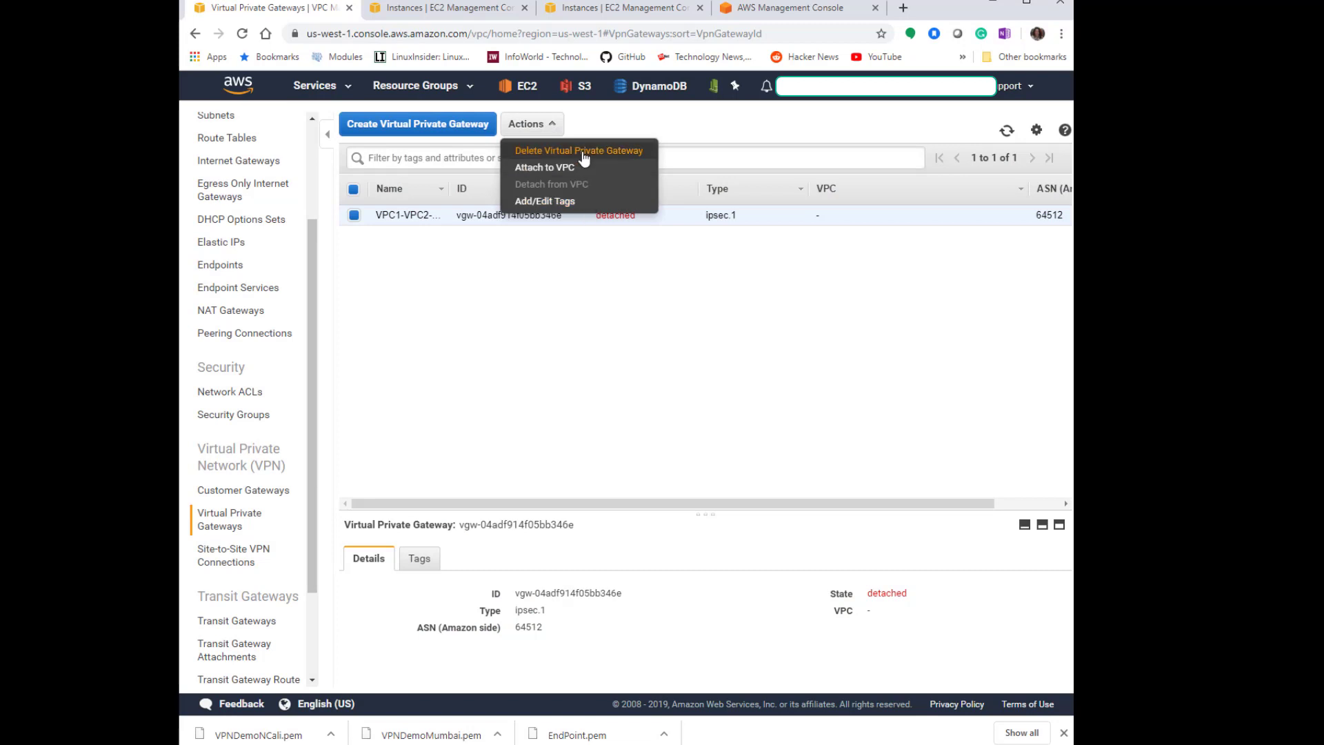
left_click(732, 304)
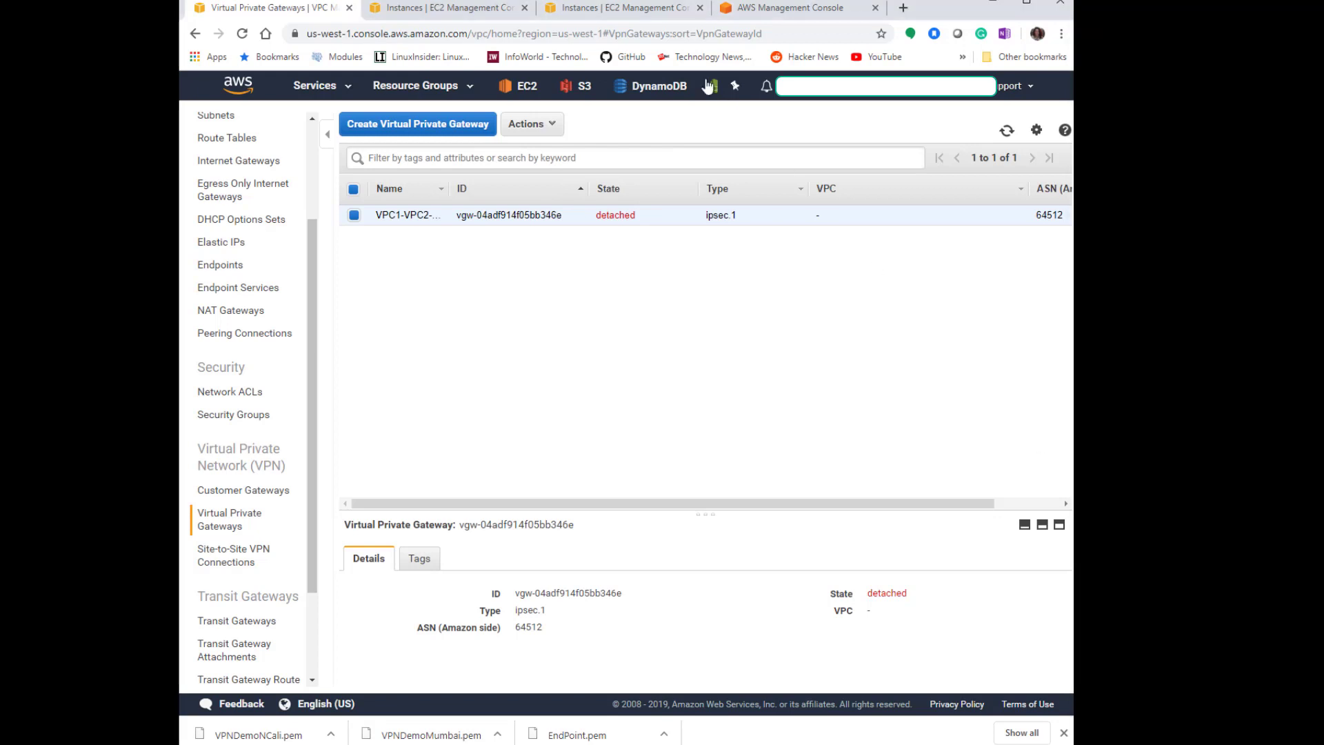
left_click(548, 126)
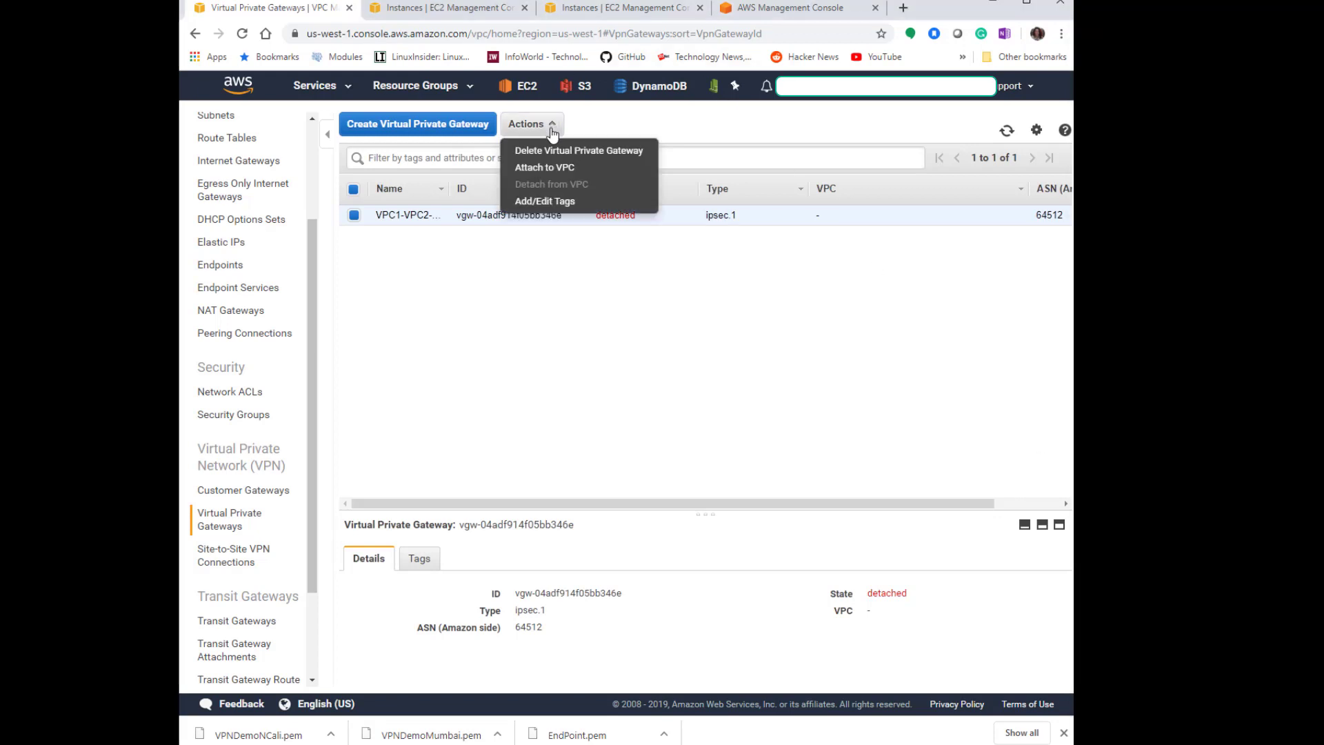
left_click(566, 170)
left_click(576, 262)
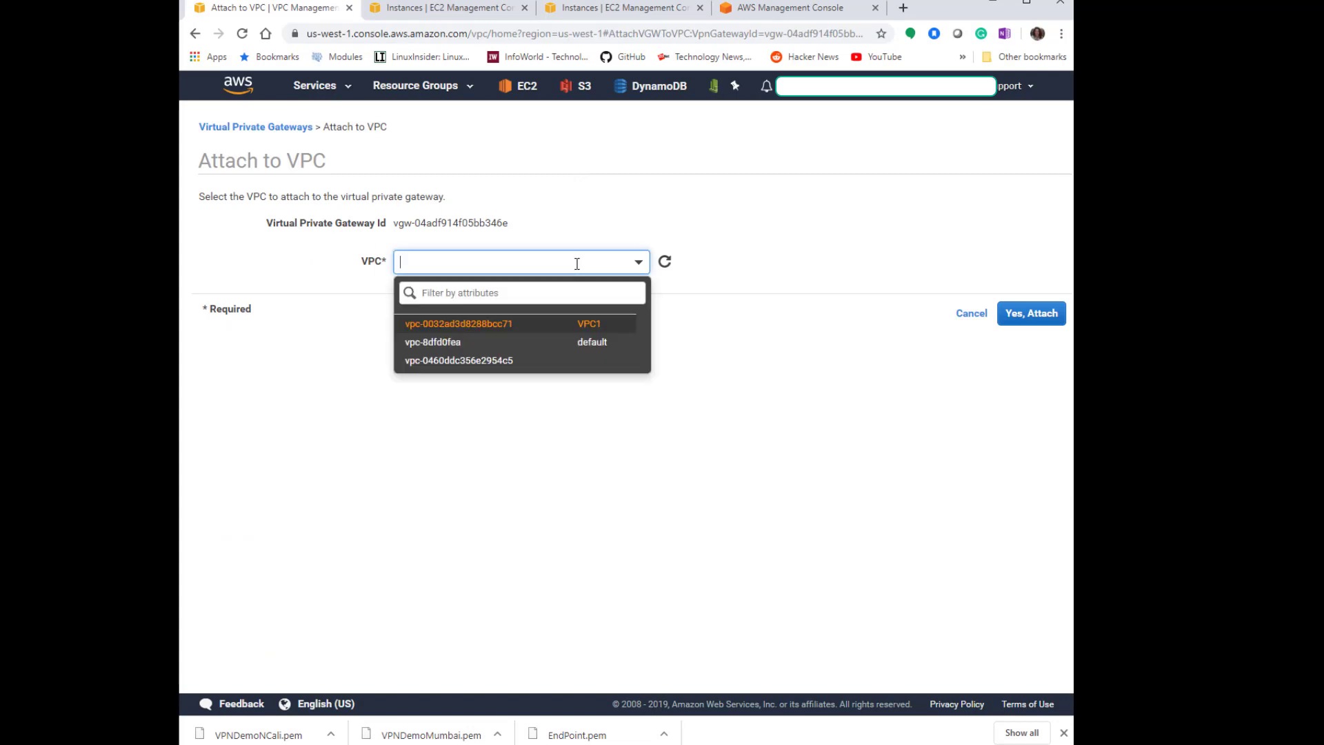
left_click(594, 325)
left_click(1043, 321)
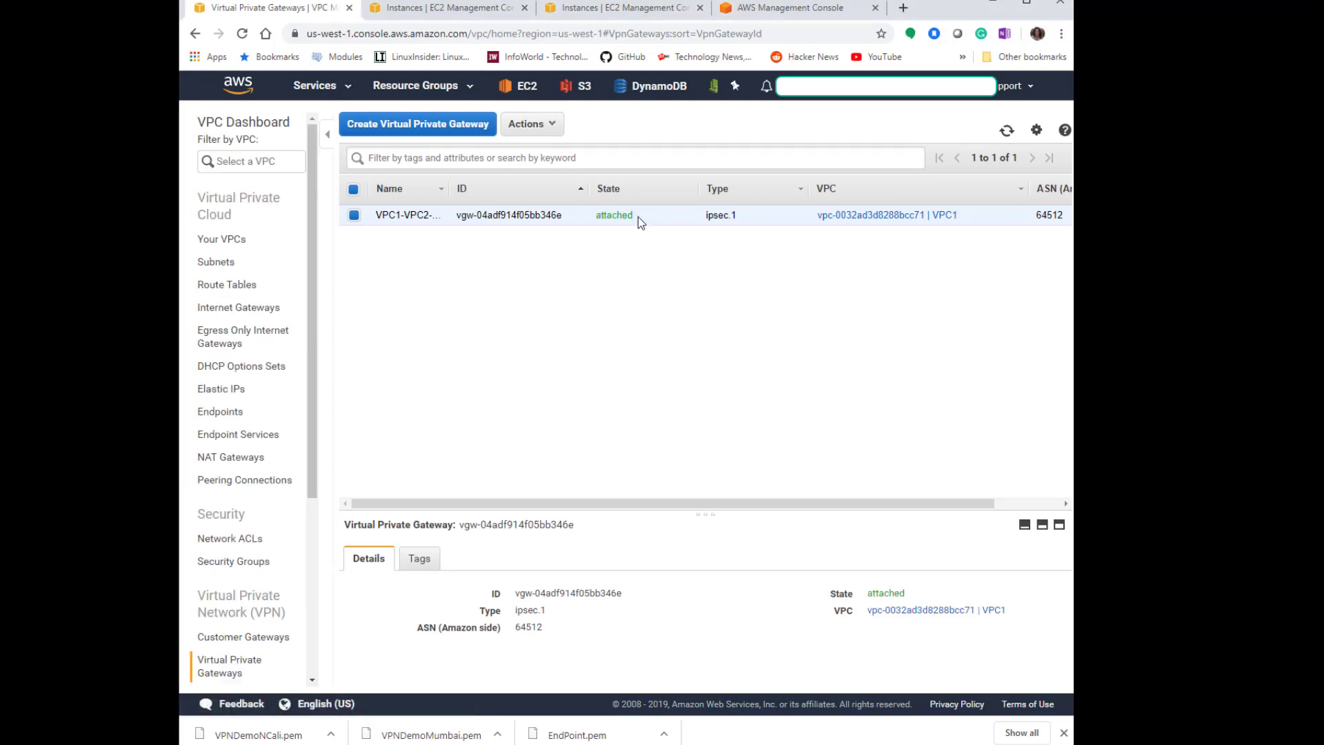
Start a new site-to-site VPN connection named VPC1-VPC2-VPN-Connection.
left_click(218, 287)
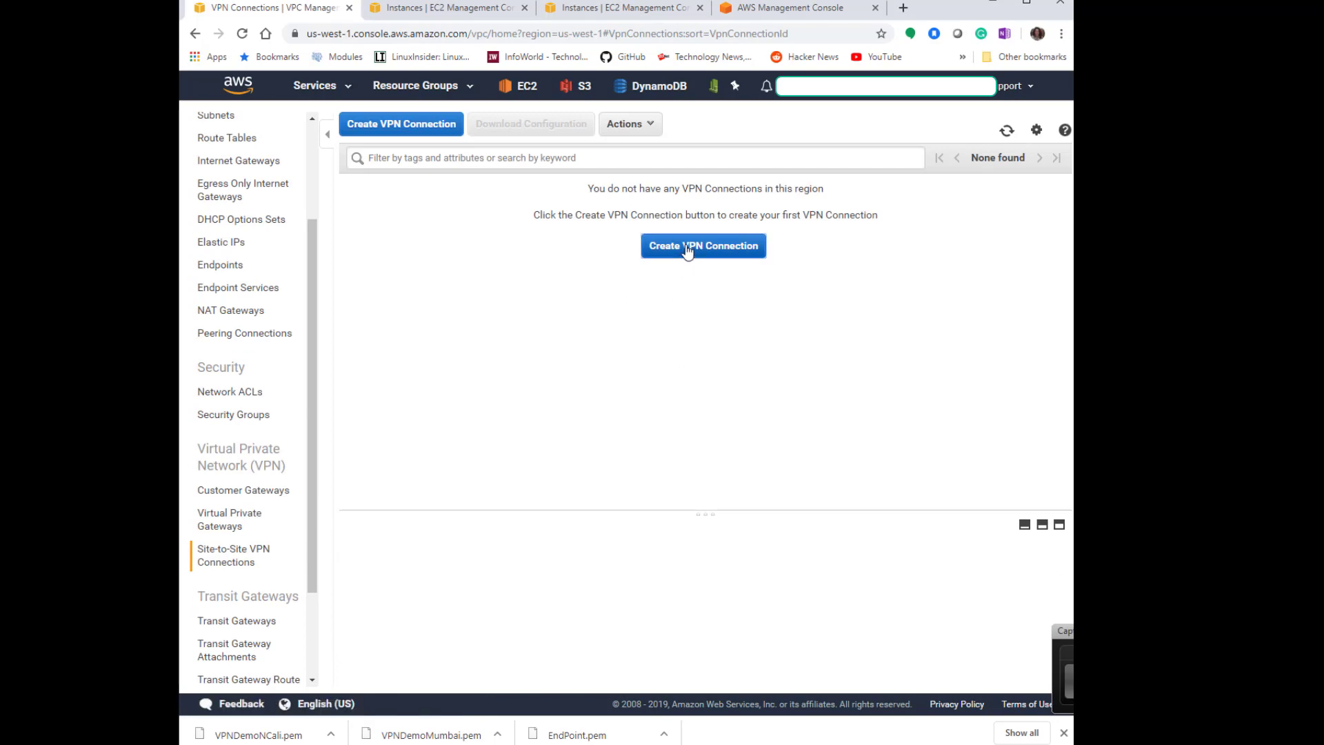
left_click(686, 250)
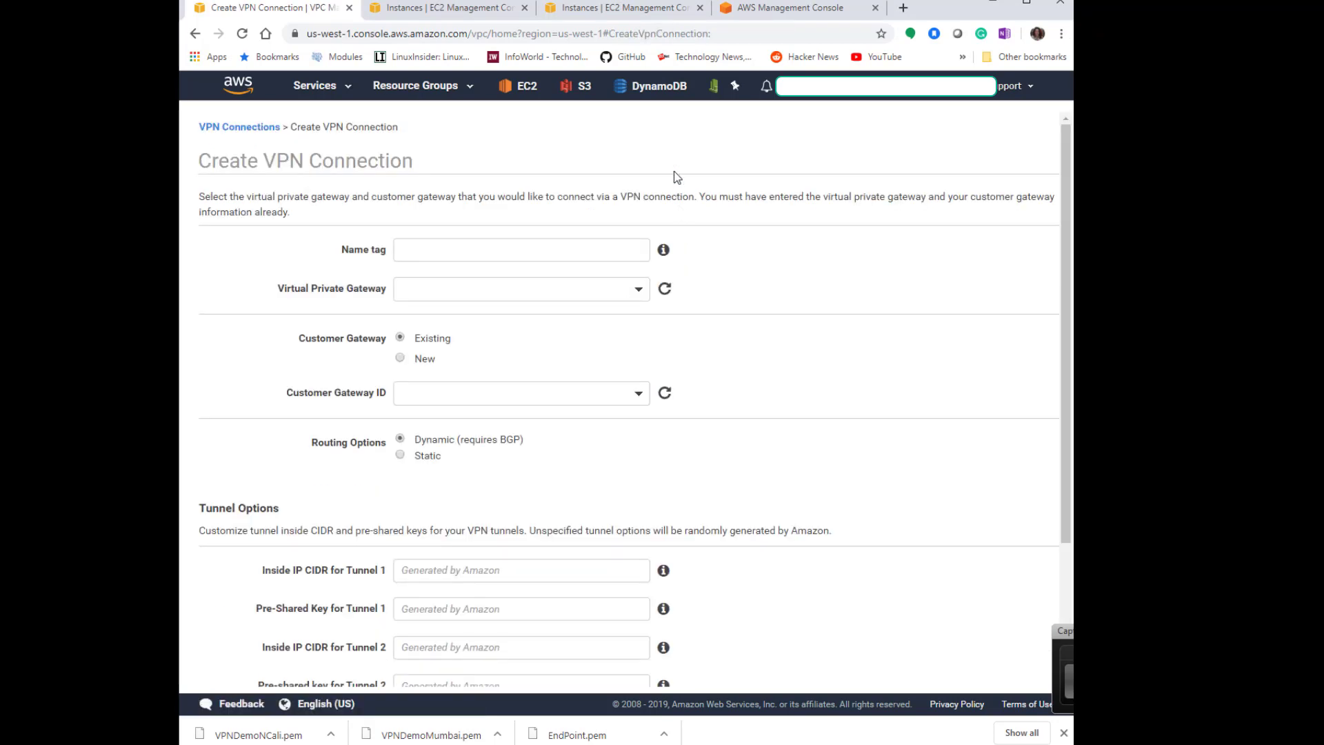
left_click(537, 249)
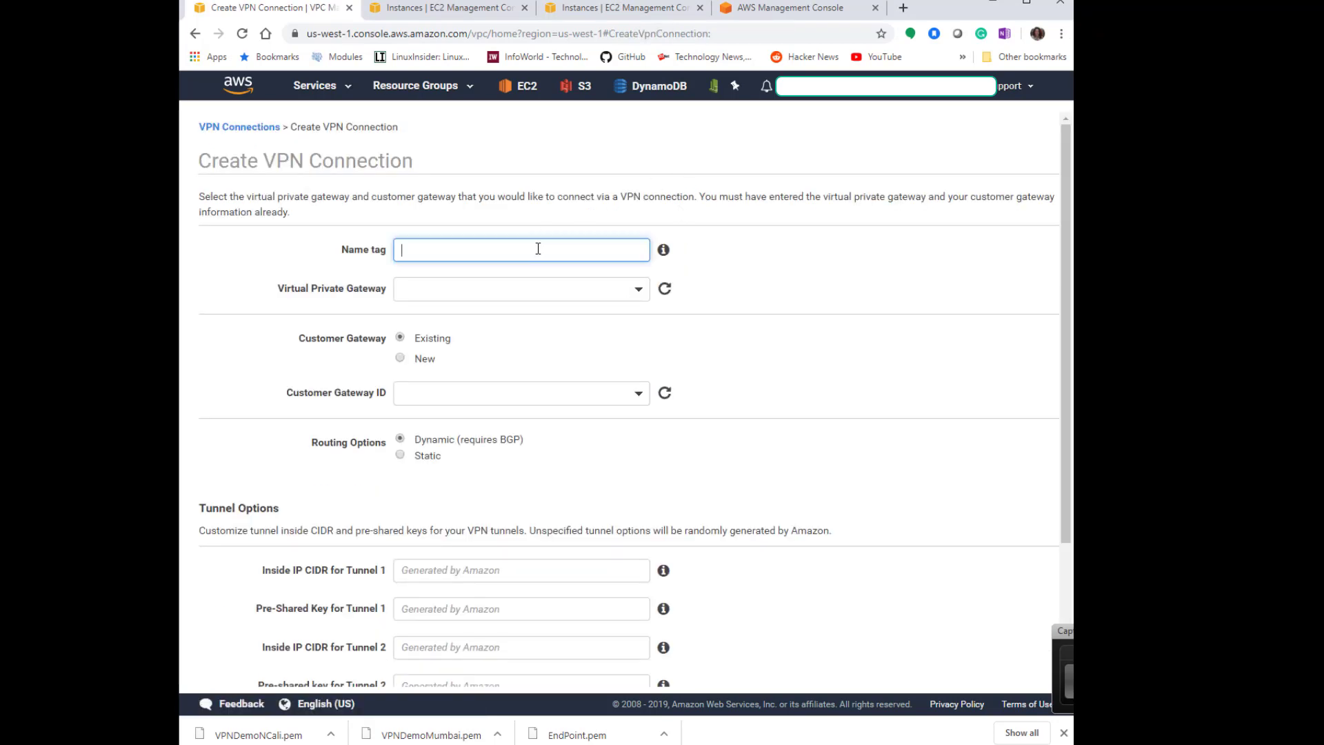
type("VPC1-VPC2-VPN-Connection")
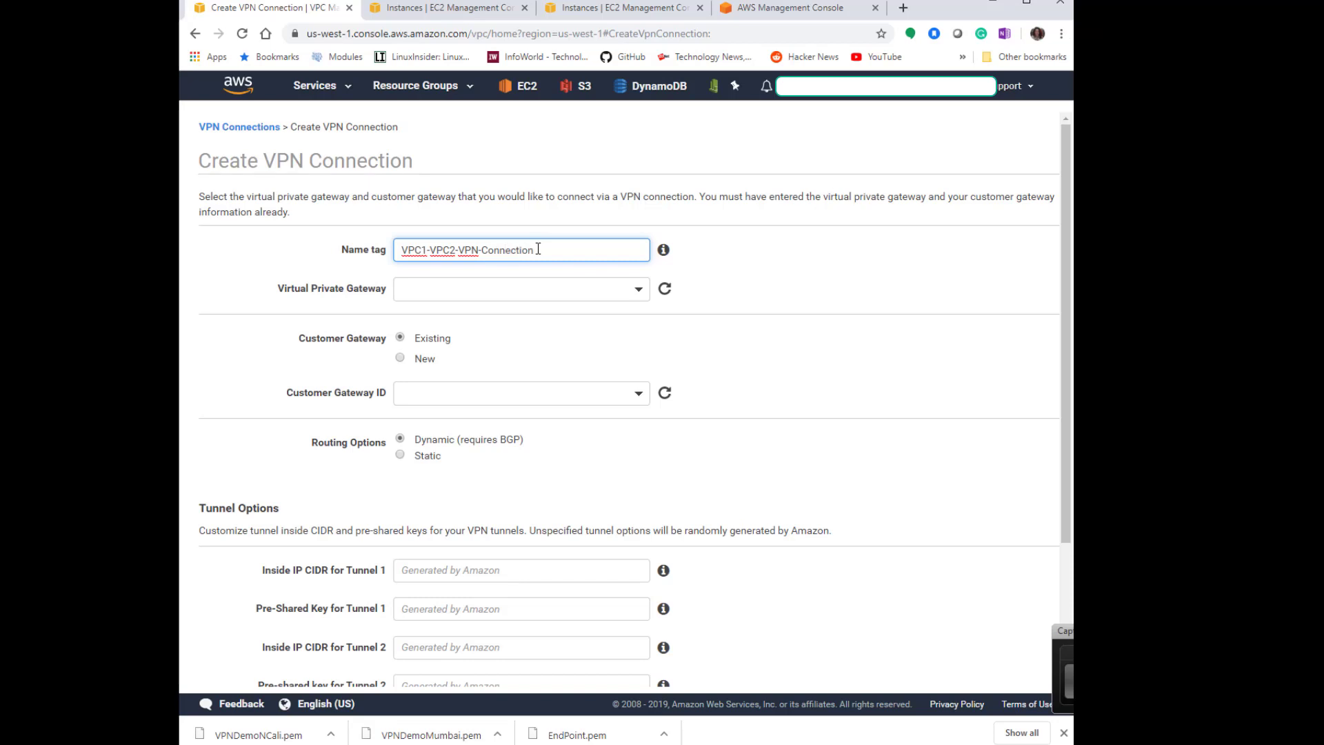
Select the VPC1-VPC2 virtual private gateway and the existing VPC2-CGW customer gateway for the connection.
left_click(514, 296)
left_click(533, 366)
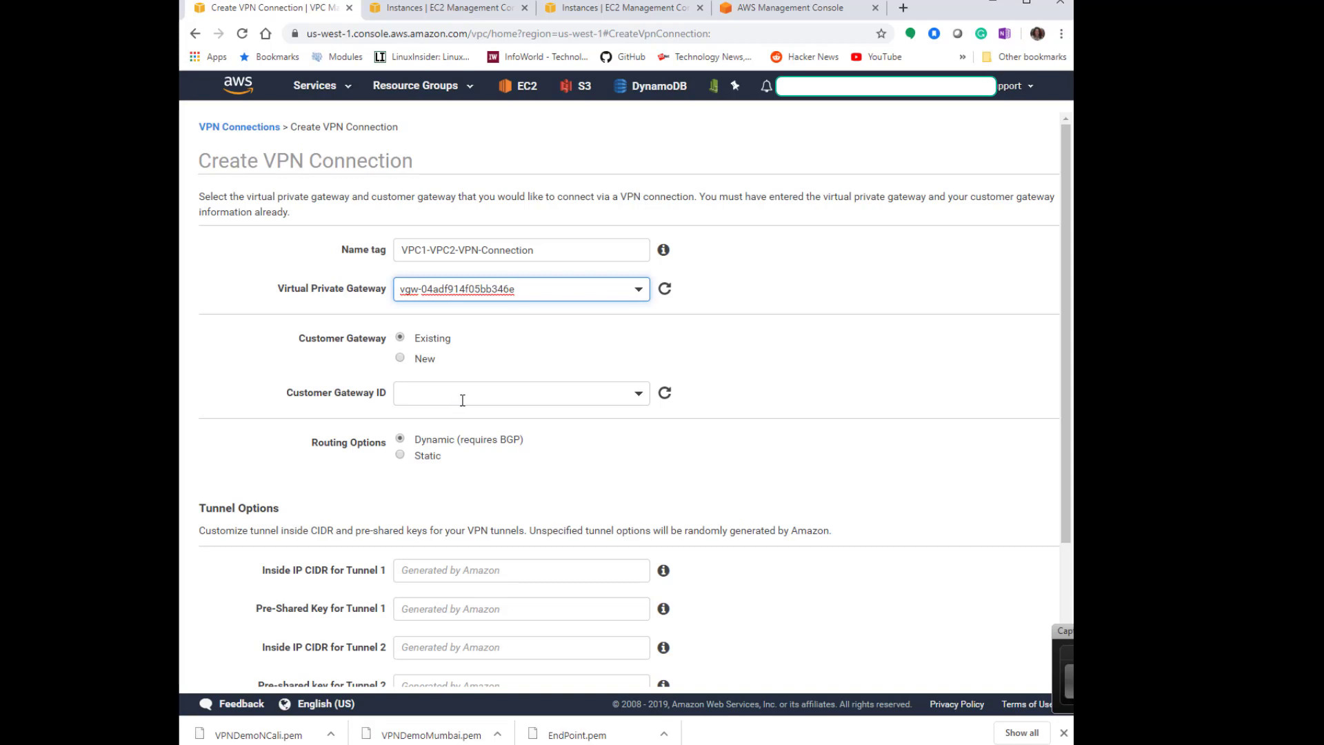
left_click(419, 394)
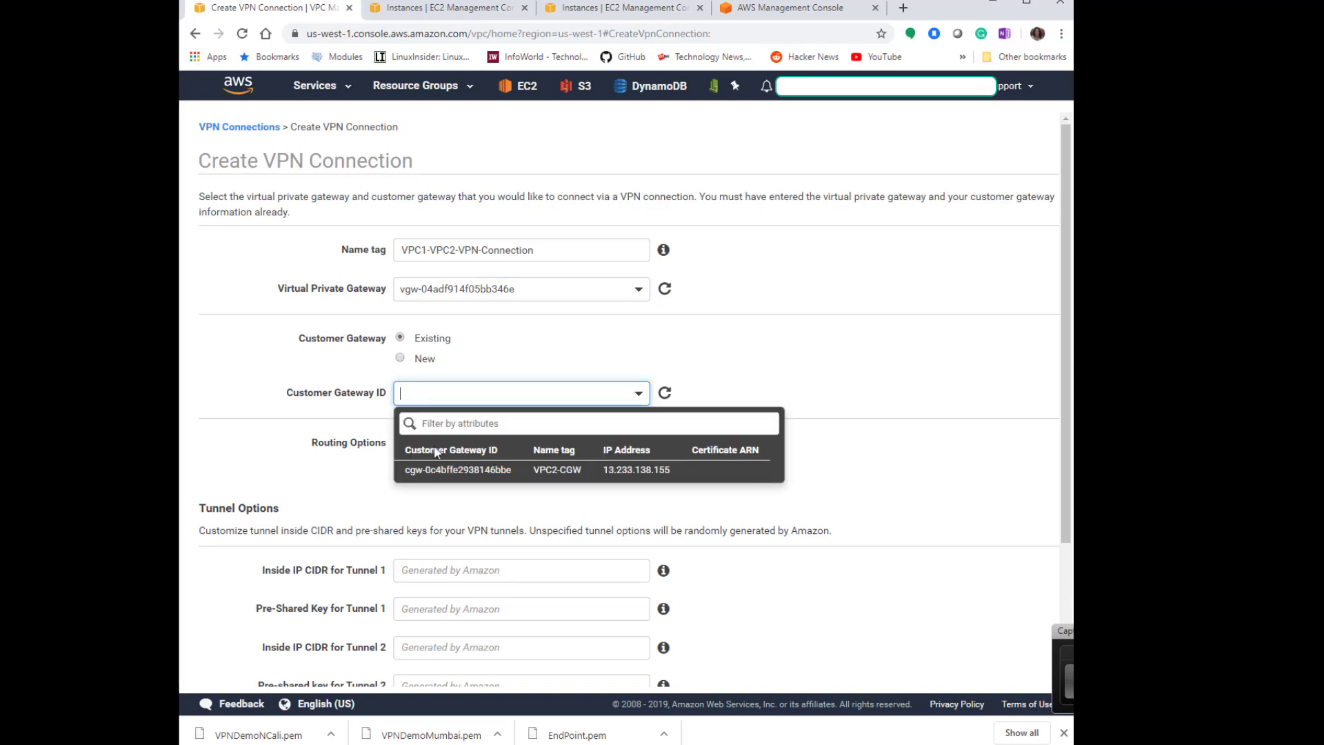
left_click(446, 472)
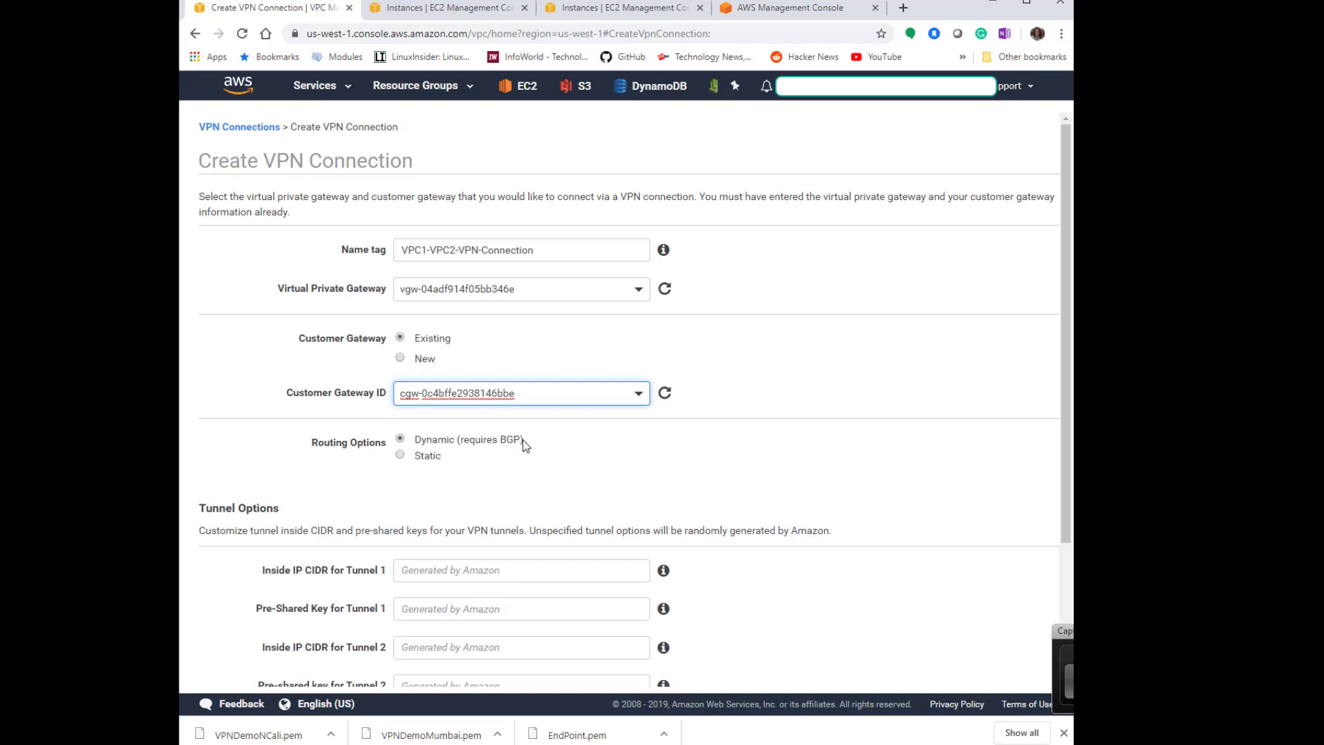
Choose static routing with IP prefix 10.2.0.0/16 and create the VPN connection.
scroll(532, 433, "down", 2)
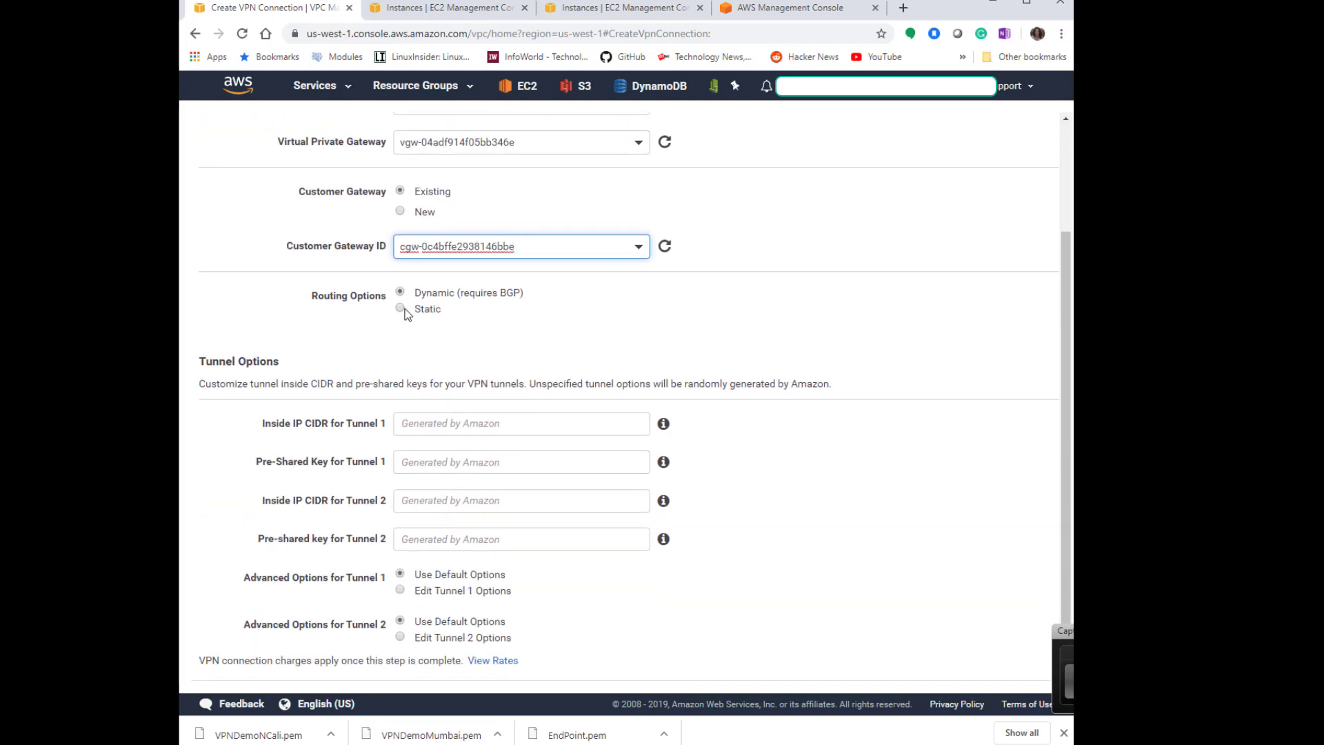
left_click(403, 309)
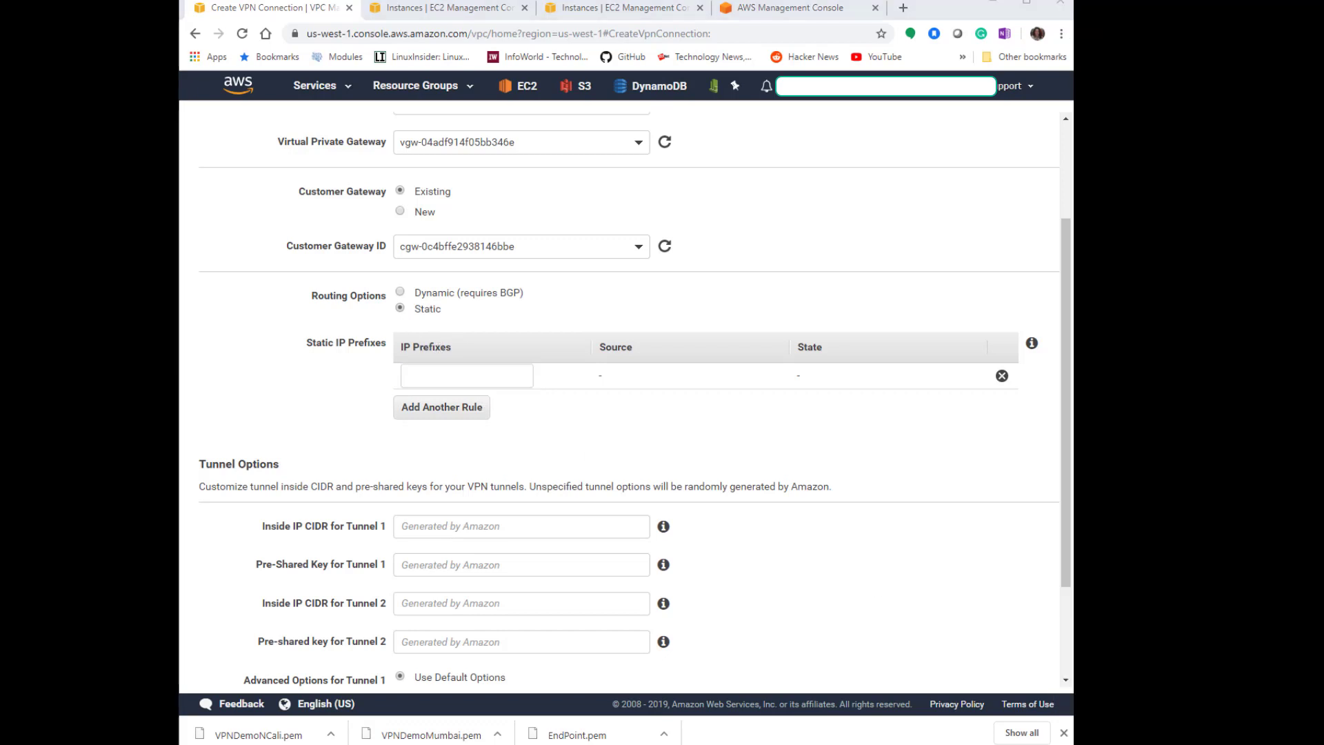
left_click(470, 372)
type("10.2.")
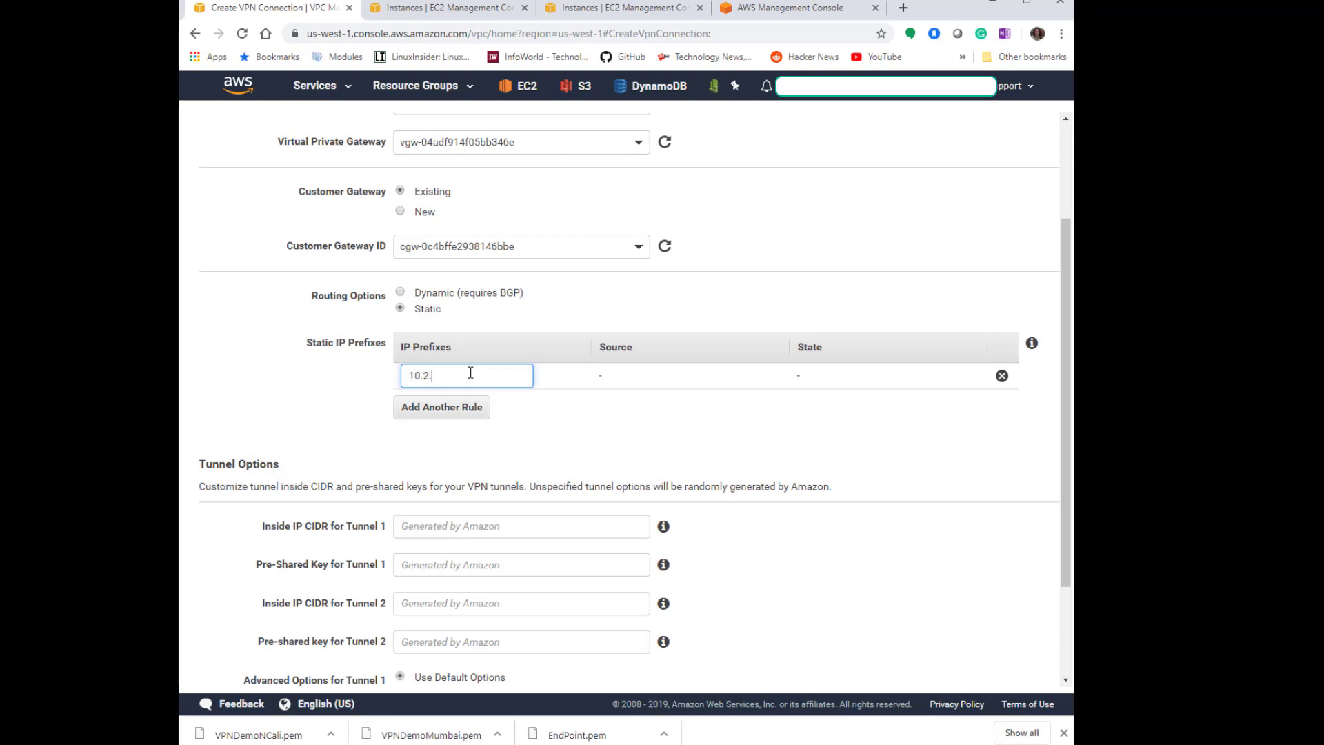
type("0.0/16")
left_click(723, 440)
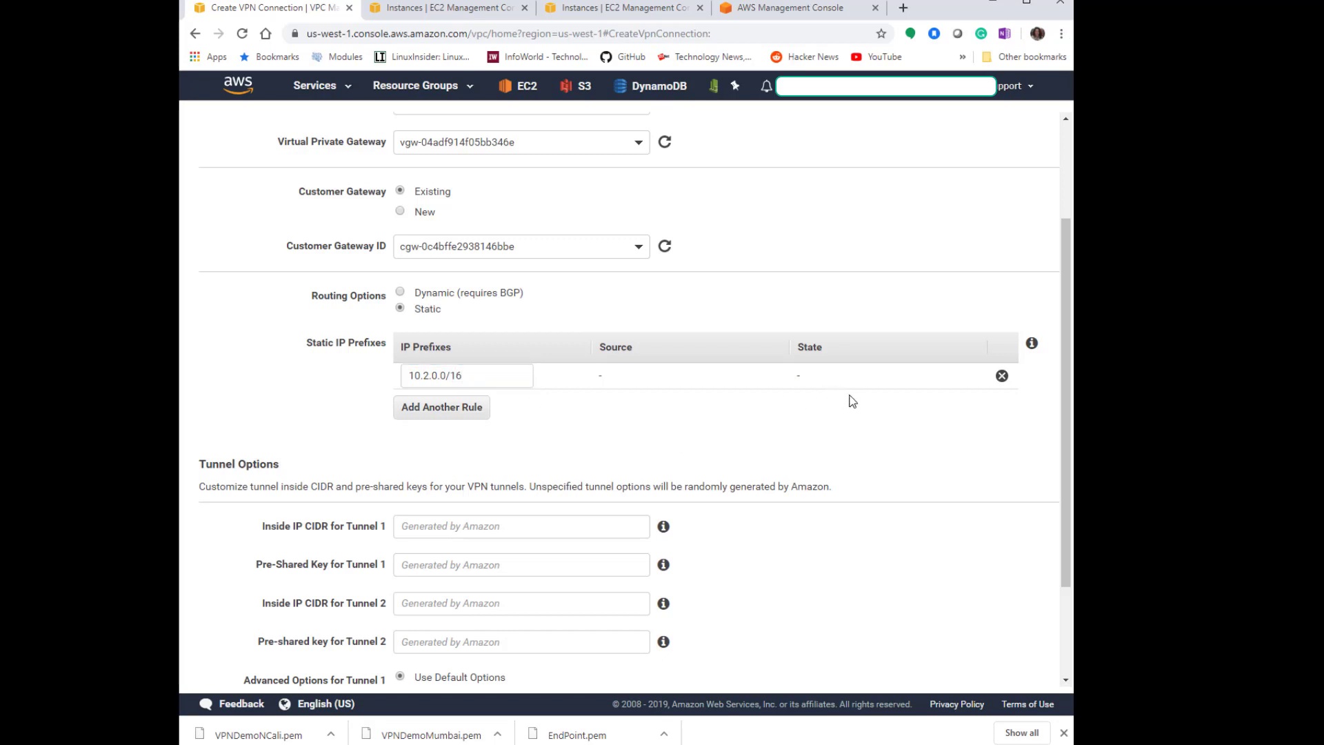
scroll(786, 379, "down", 2)
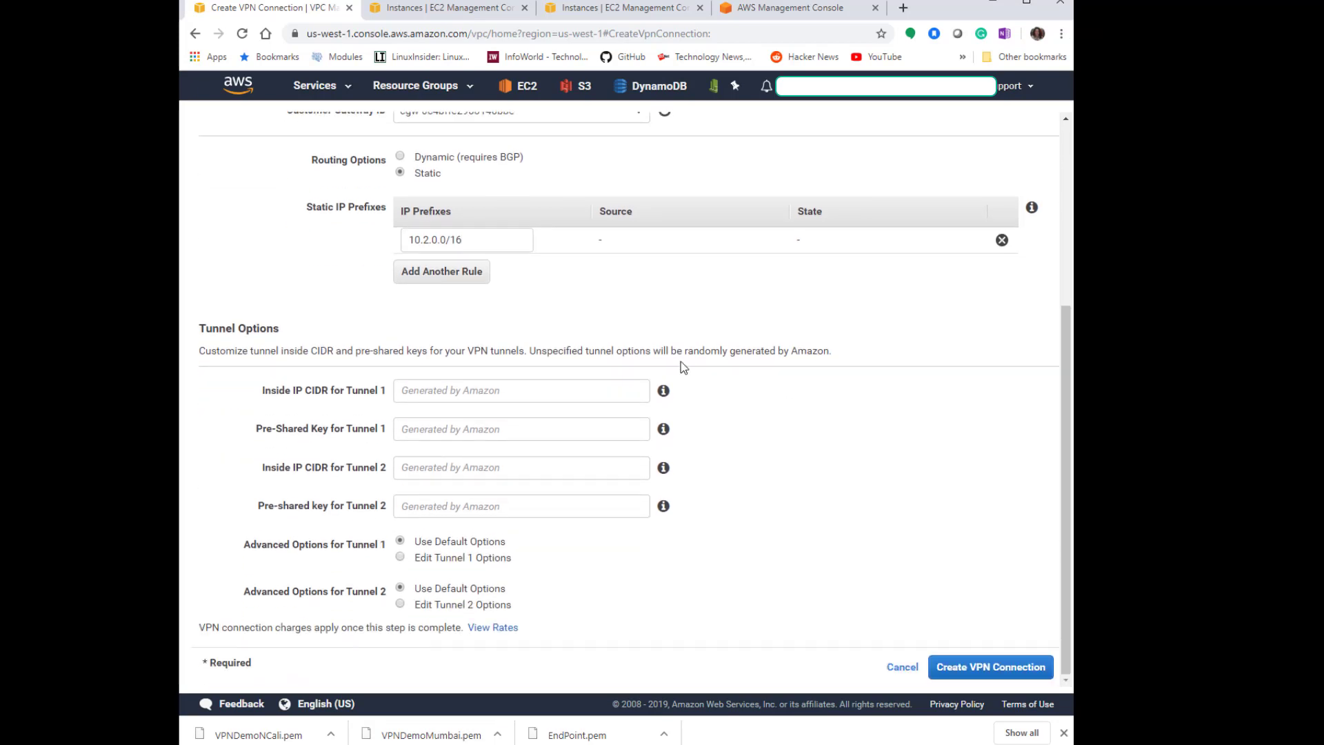
left_click(988, 667)
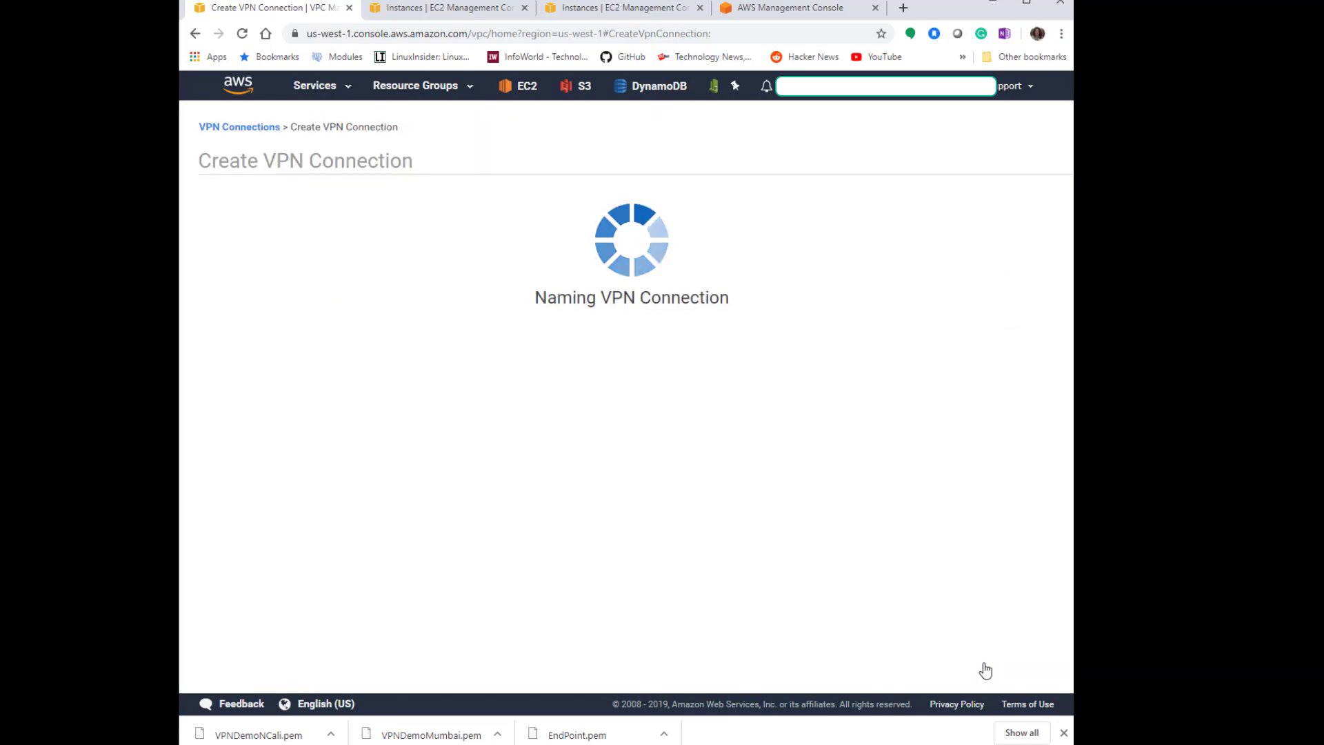
left_click(866, 292)
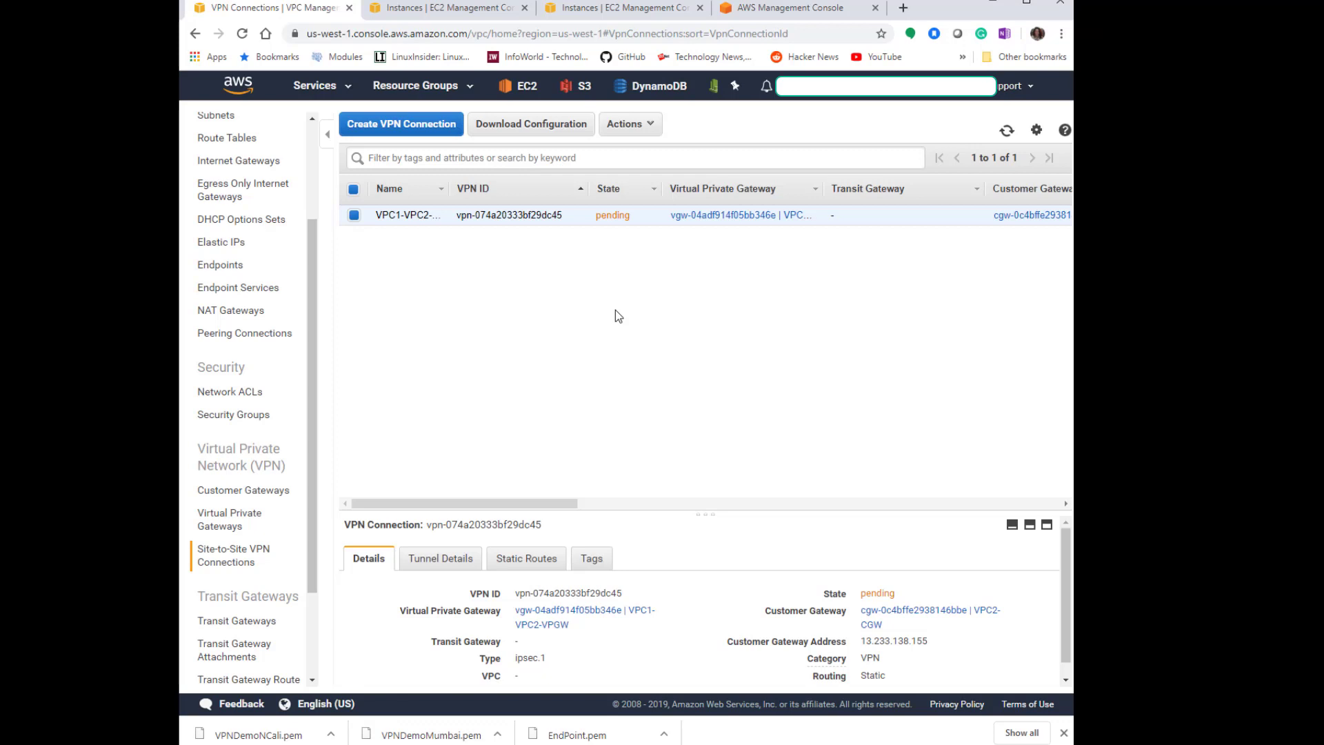
Enable route propagation from the VPC1-VPC2-VPGW gateway on the RT-VPC1-public route table.
left_click(219, 287)
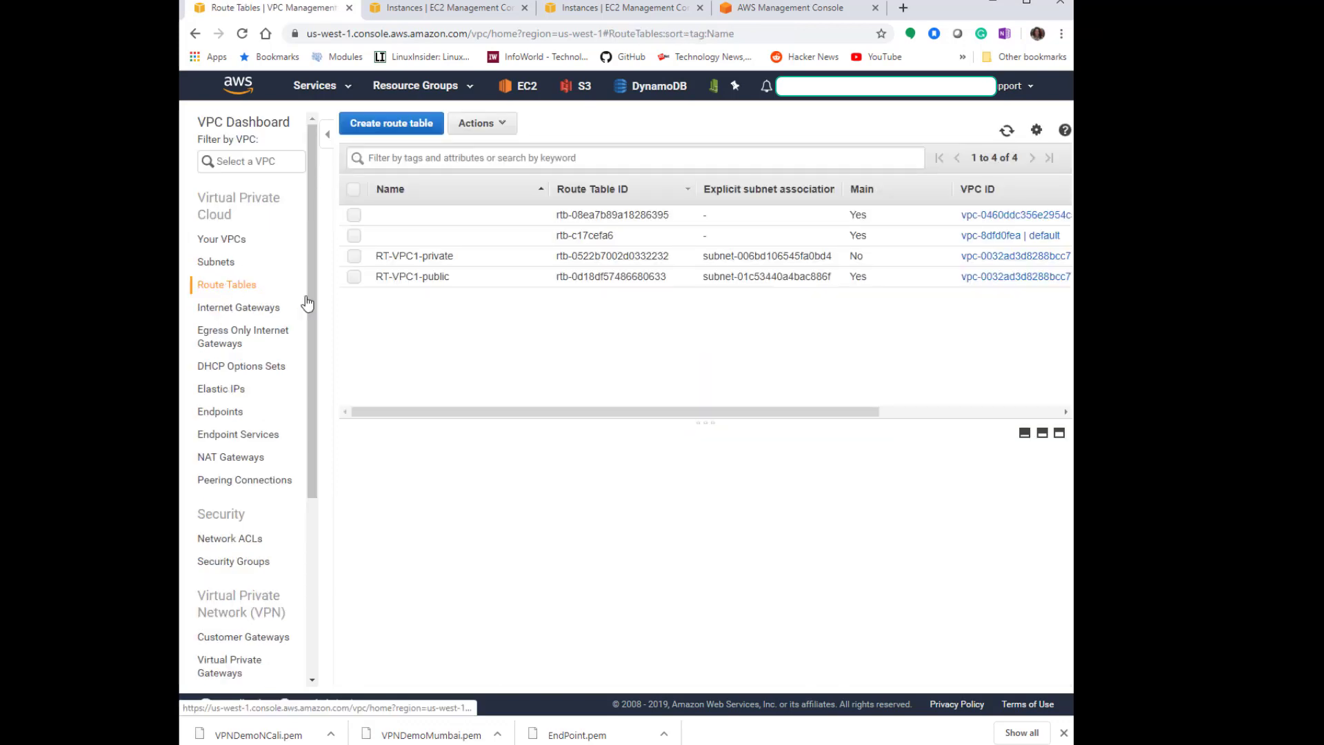
left_click(408, 275)
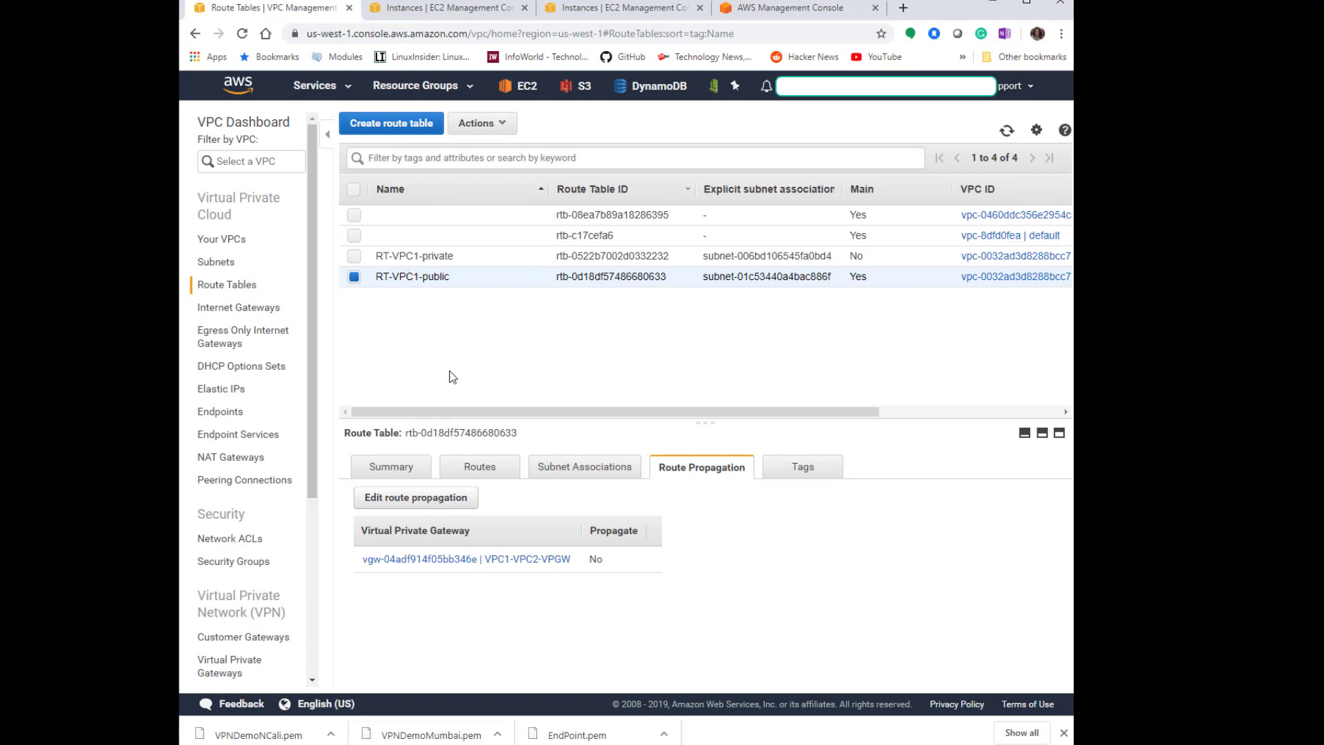
left_click(433, 508)
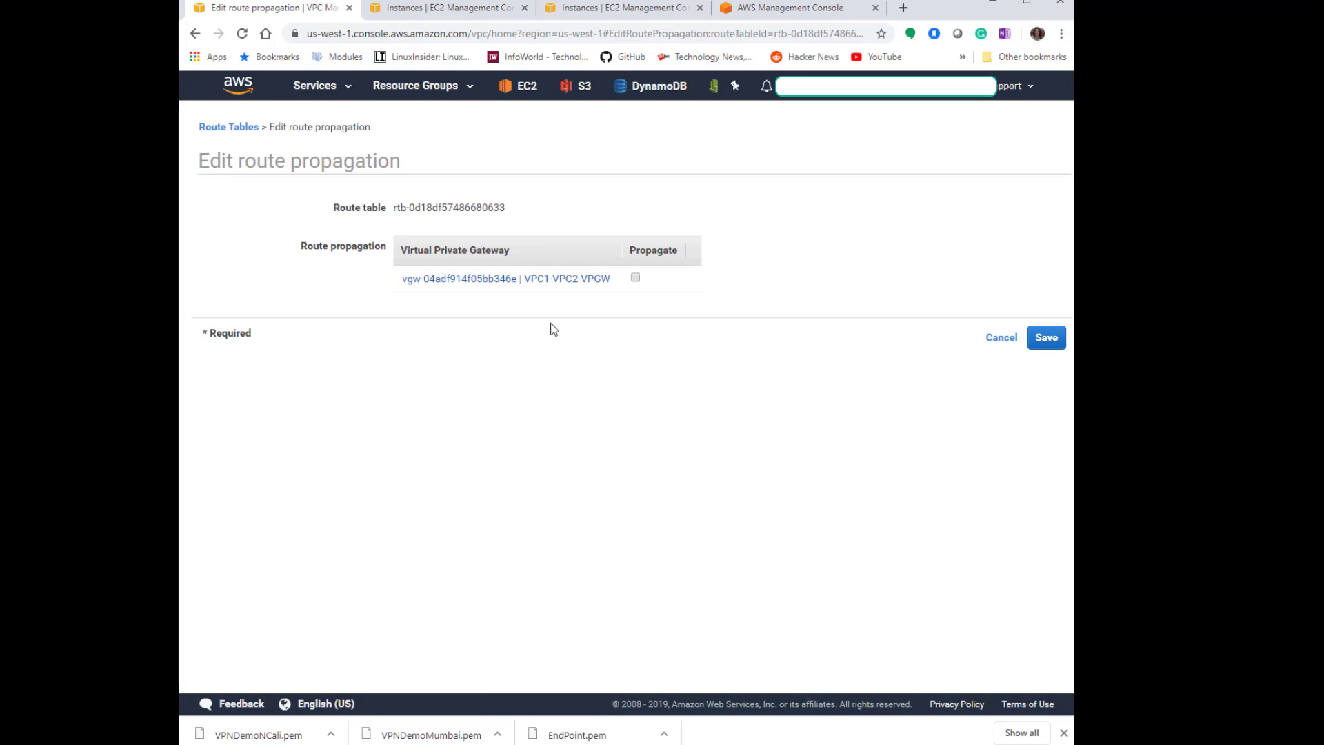
left_click(636, 278)
left_click(1045, 339)
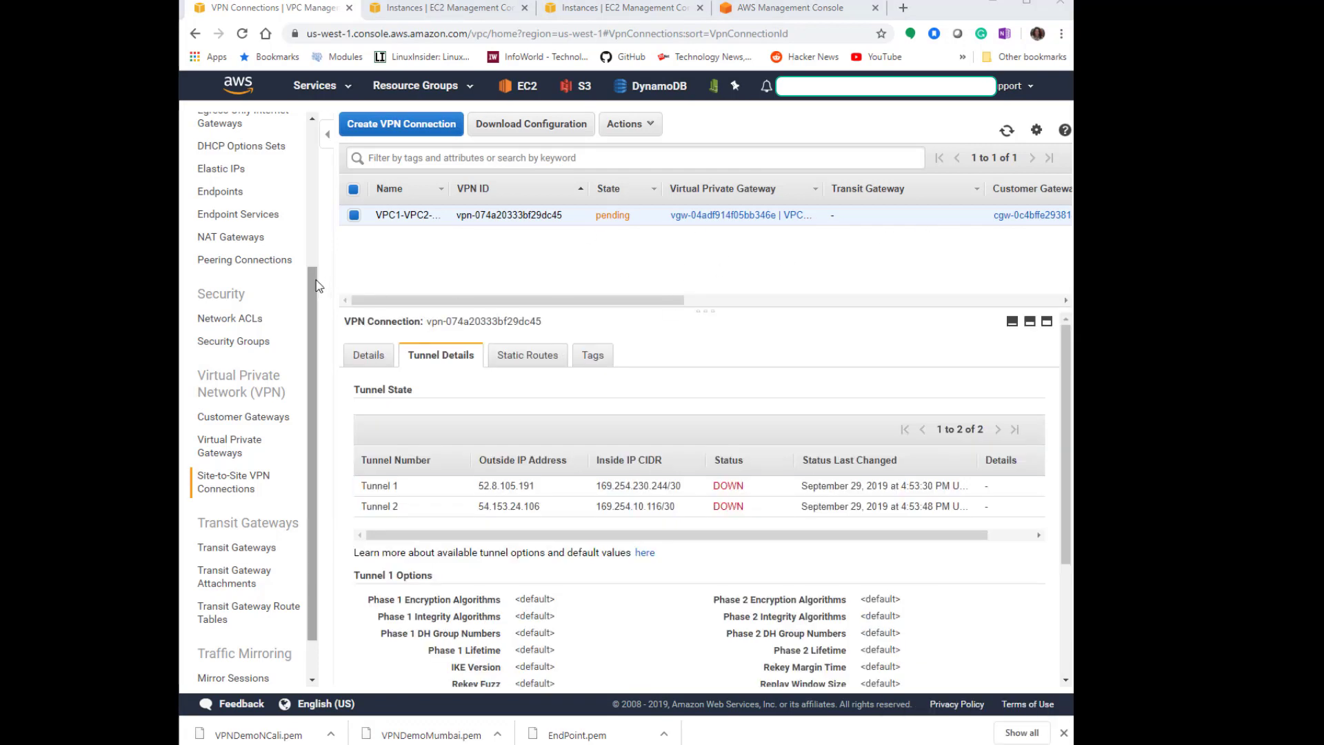
Refresh the VPN connections list to check the tunnel status.
scroll(317, 276, "up", 4)
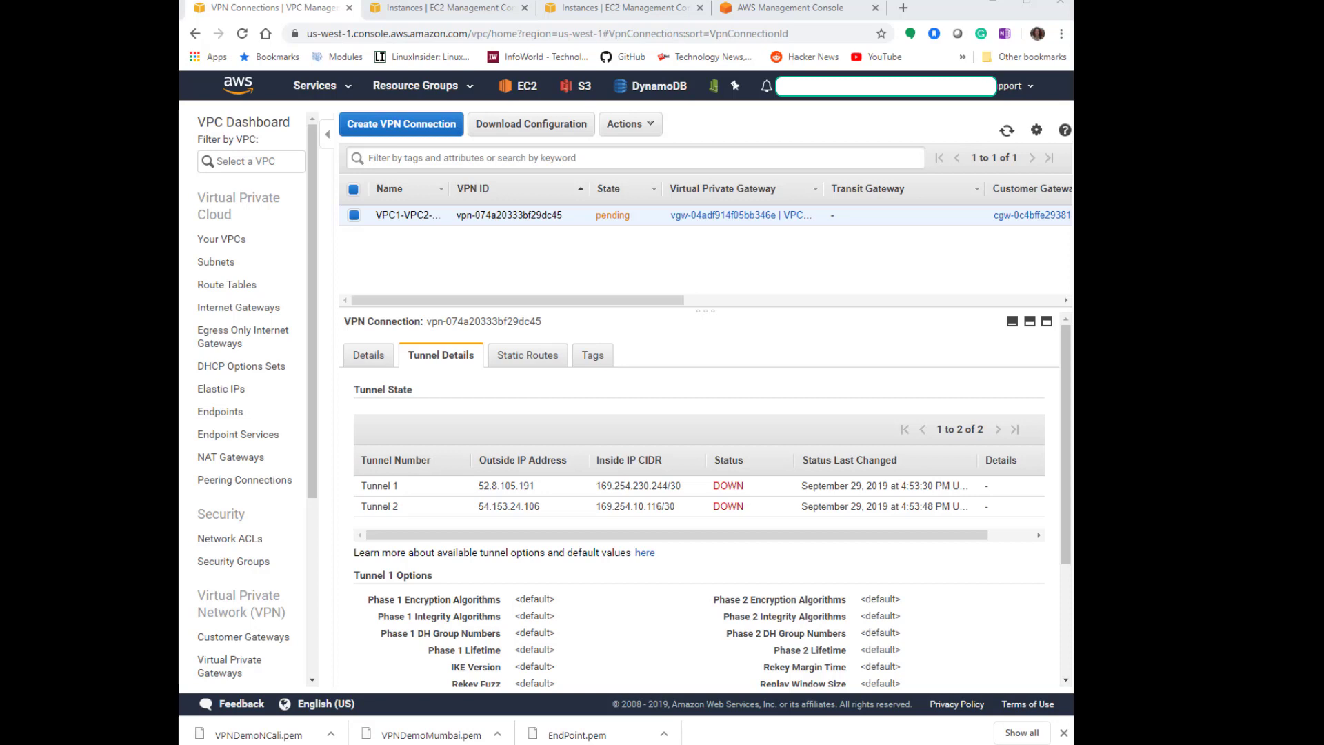
left_click(1007, 131)
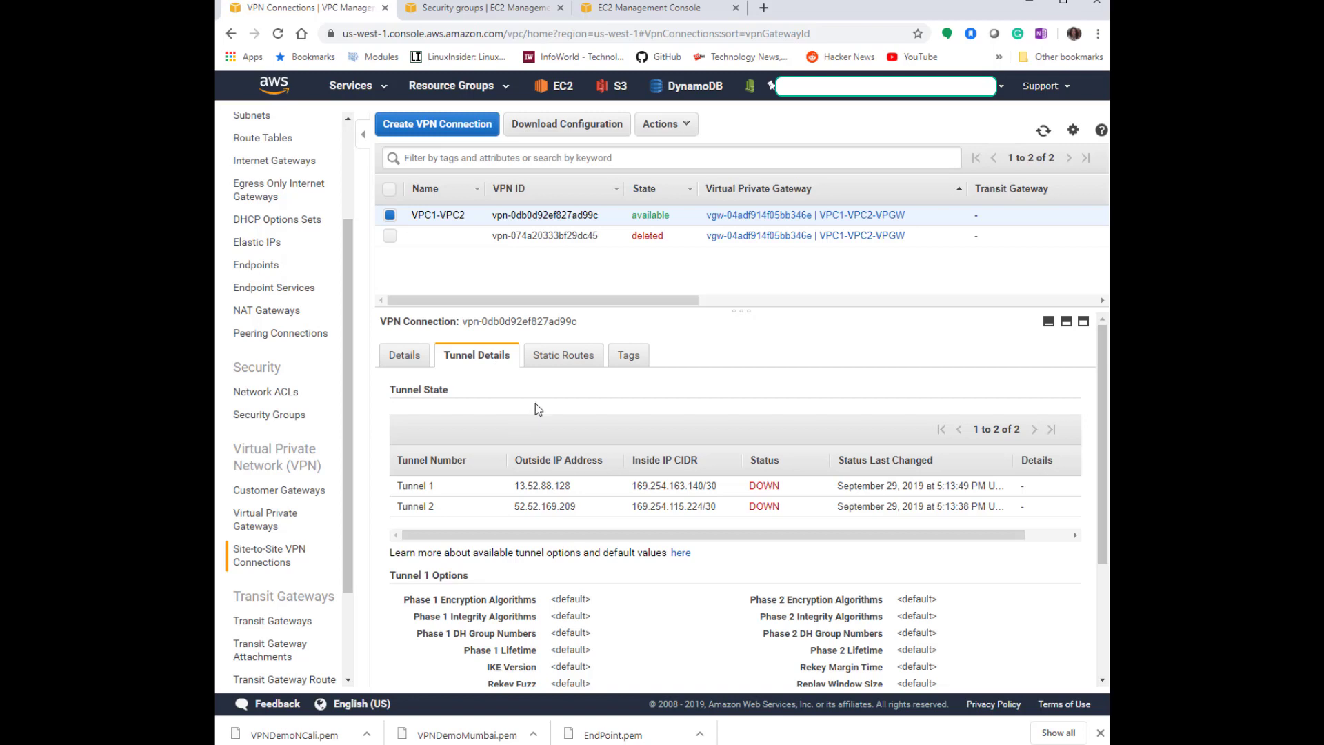
left_click(1043, 132)
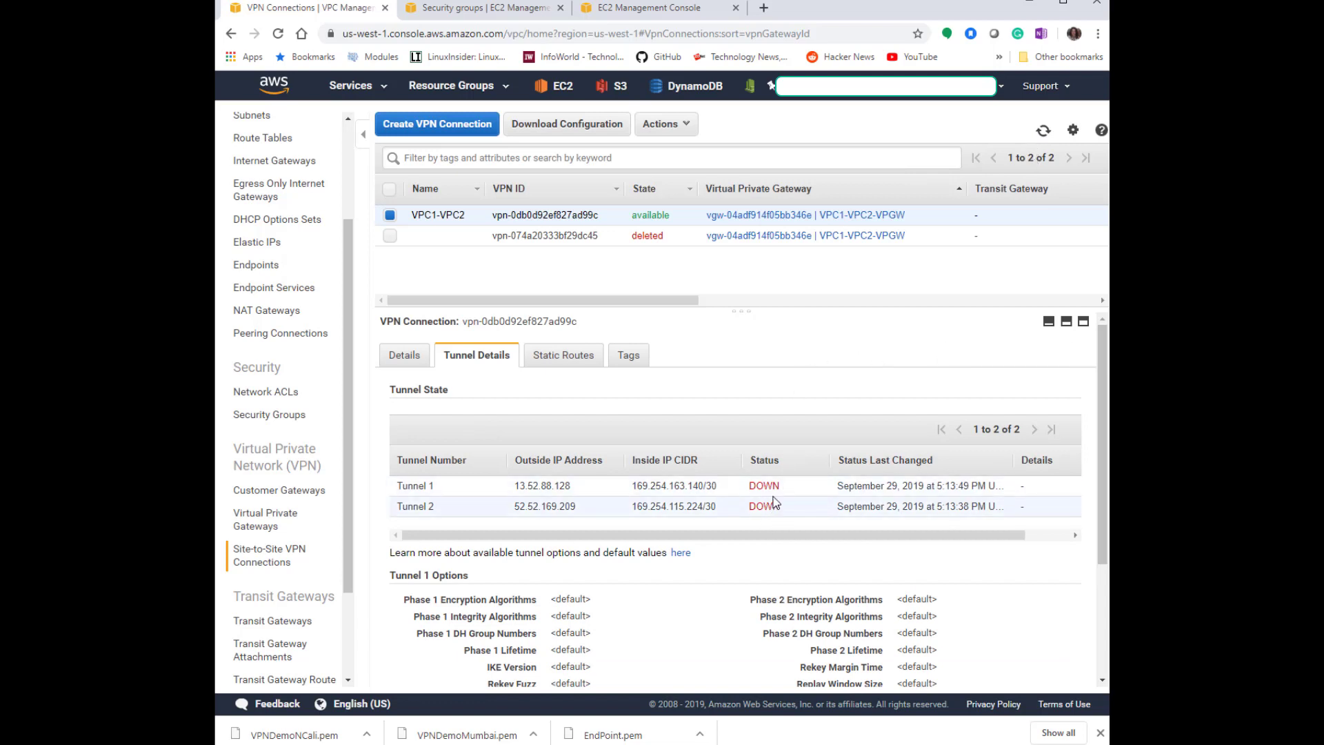
left_click(1043, 131)
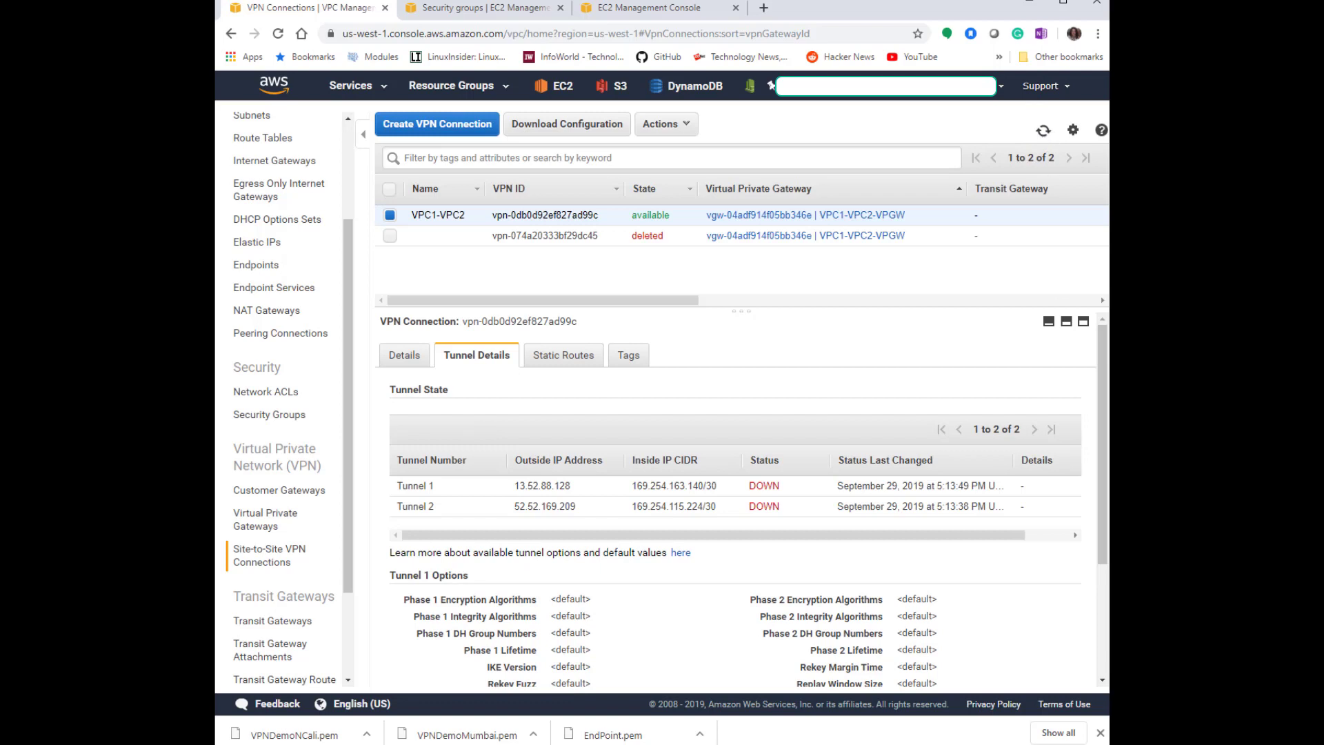
Download the VPN connection's configuration with vendor Generic, platform Generic and Vendor Agnostic software.
left_click(563, 355)
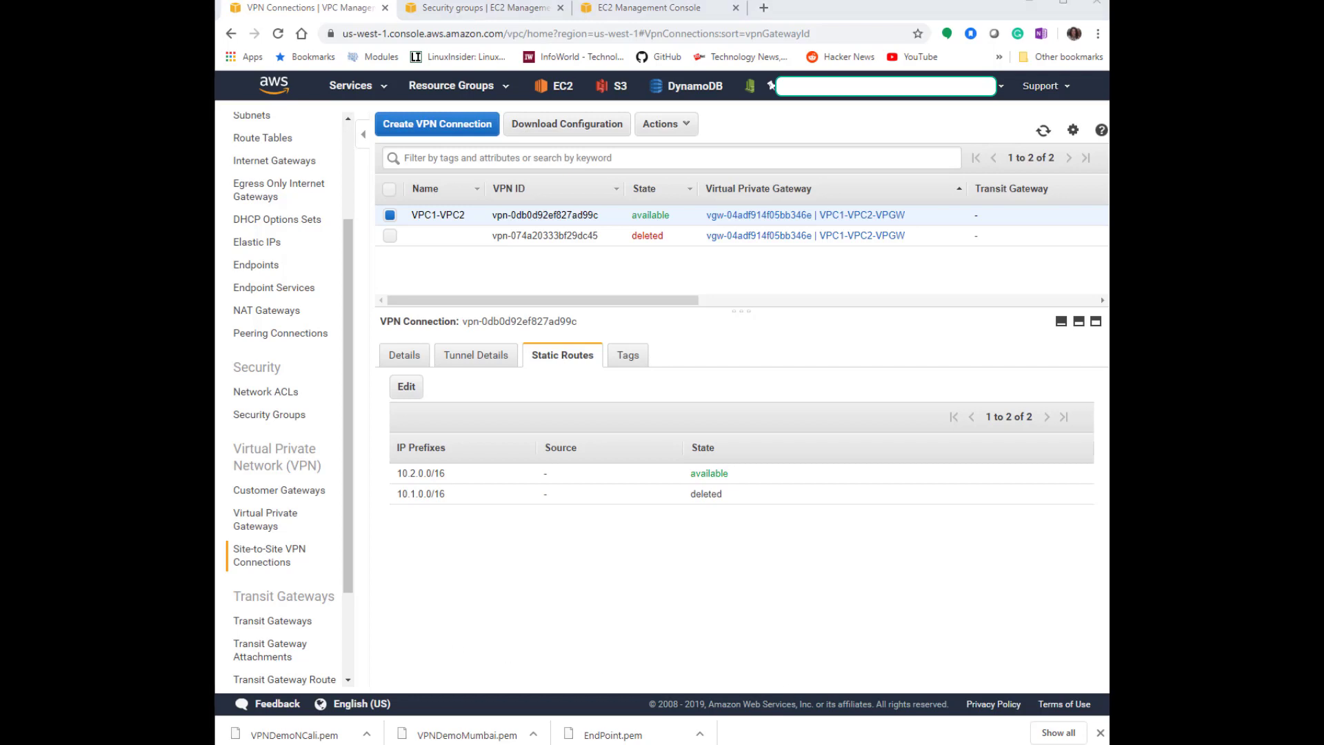
left_click(1043, 130)
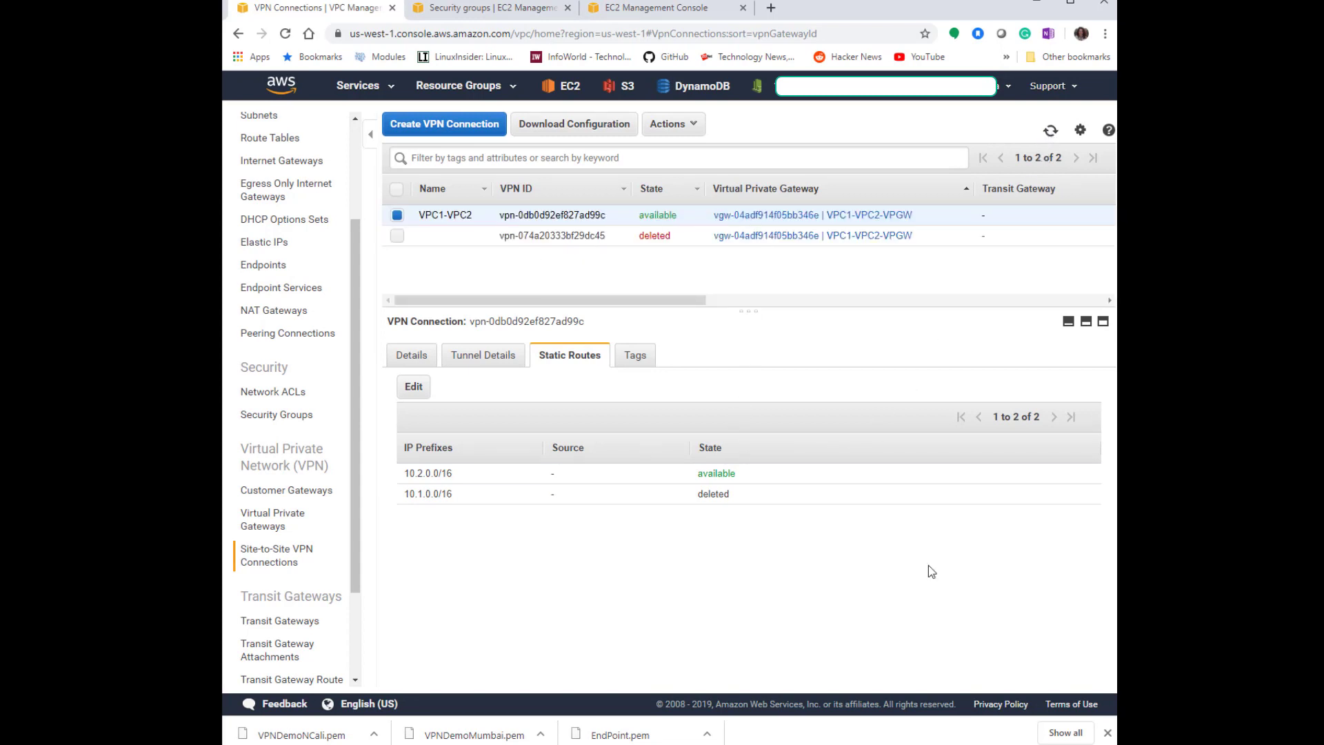
left_click(574, 126)
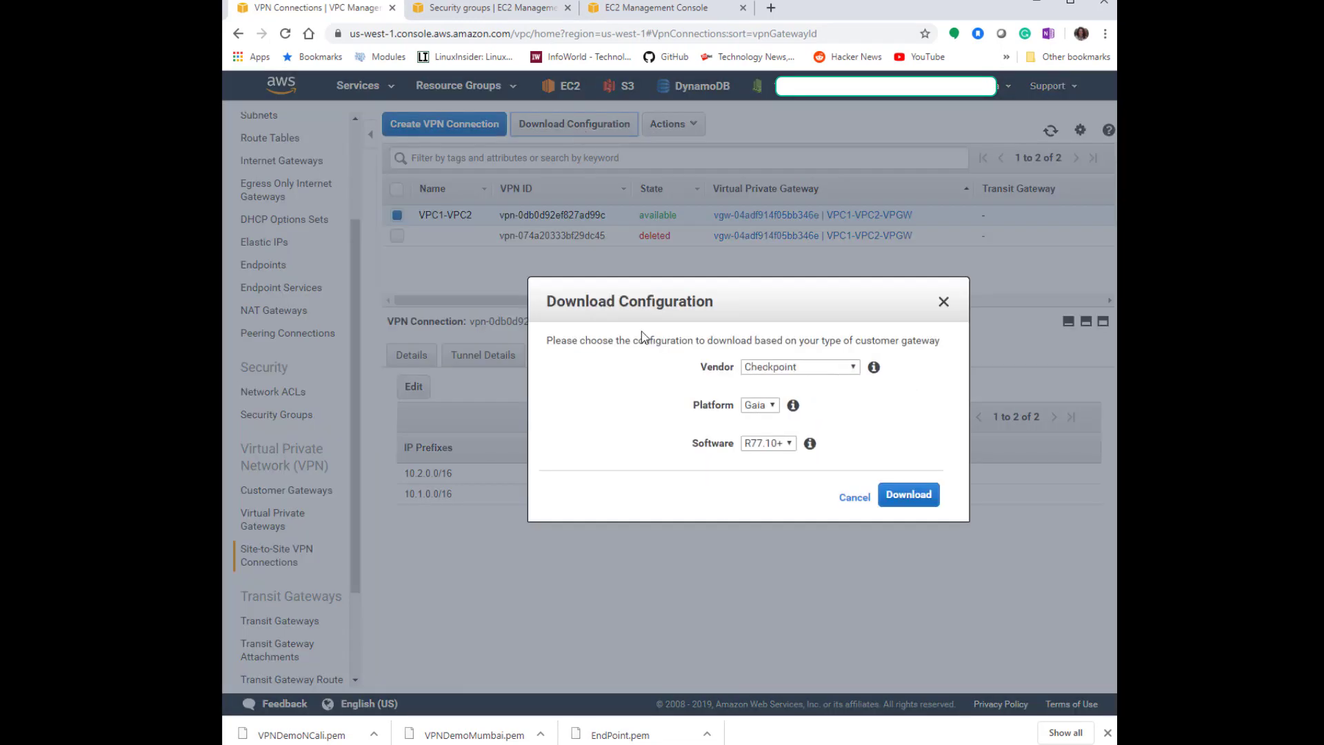
left_click(767, 370)
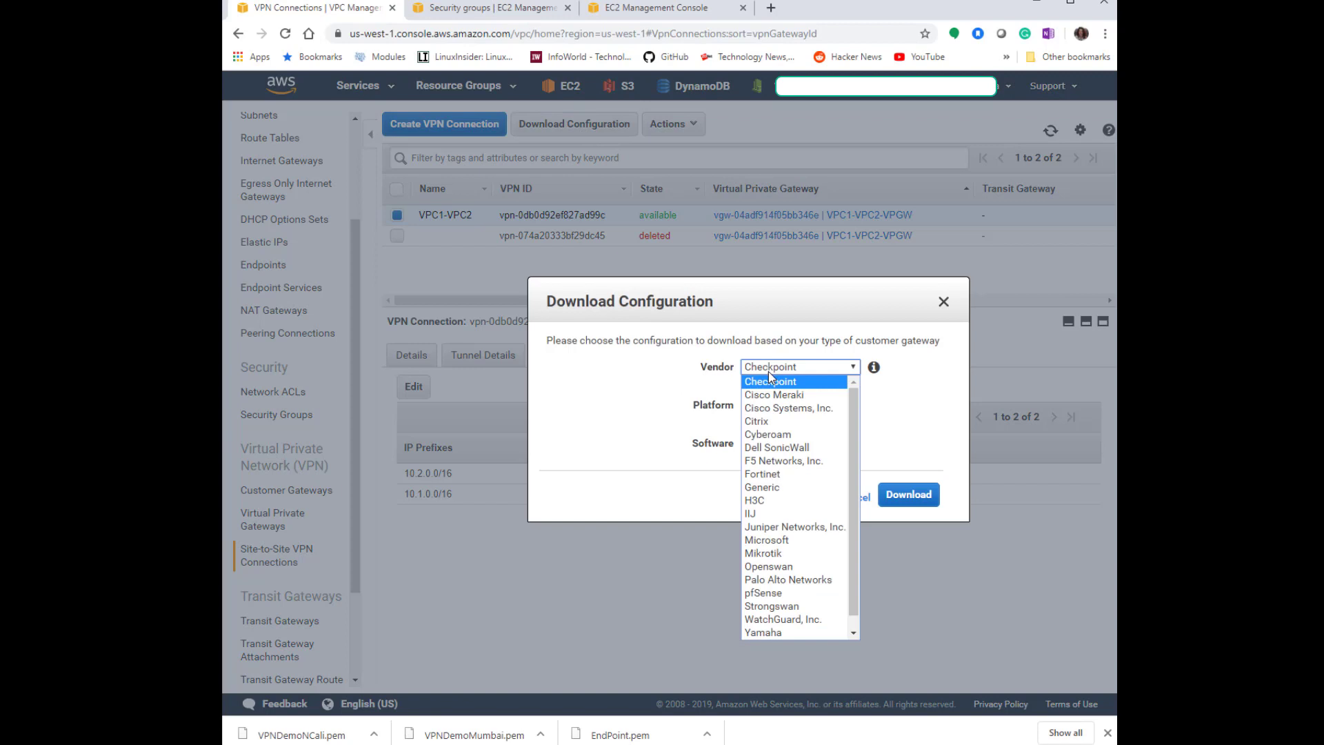
left_click(788, 490)
left_click(907, 494)
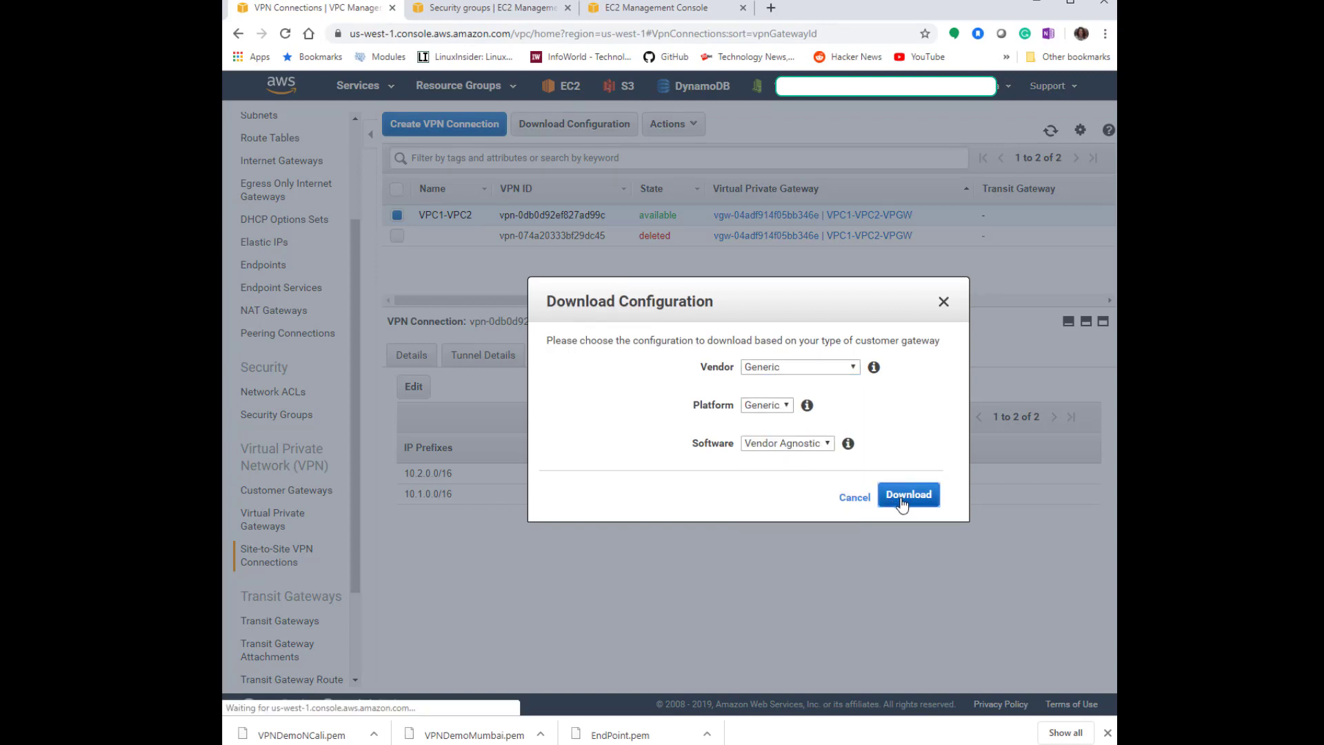
Open the downloaded VPN configuration text file in Notepad++ from its download folder.
left_click(372, 734)
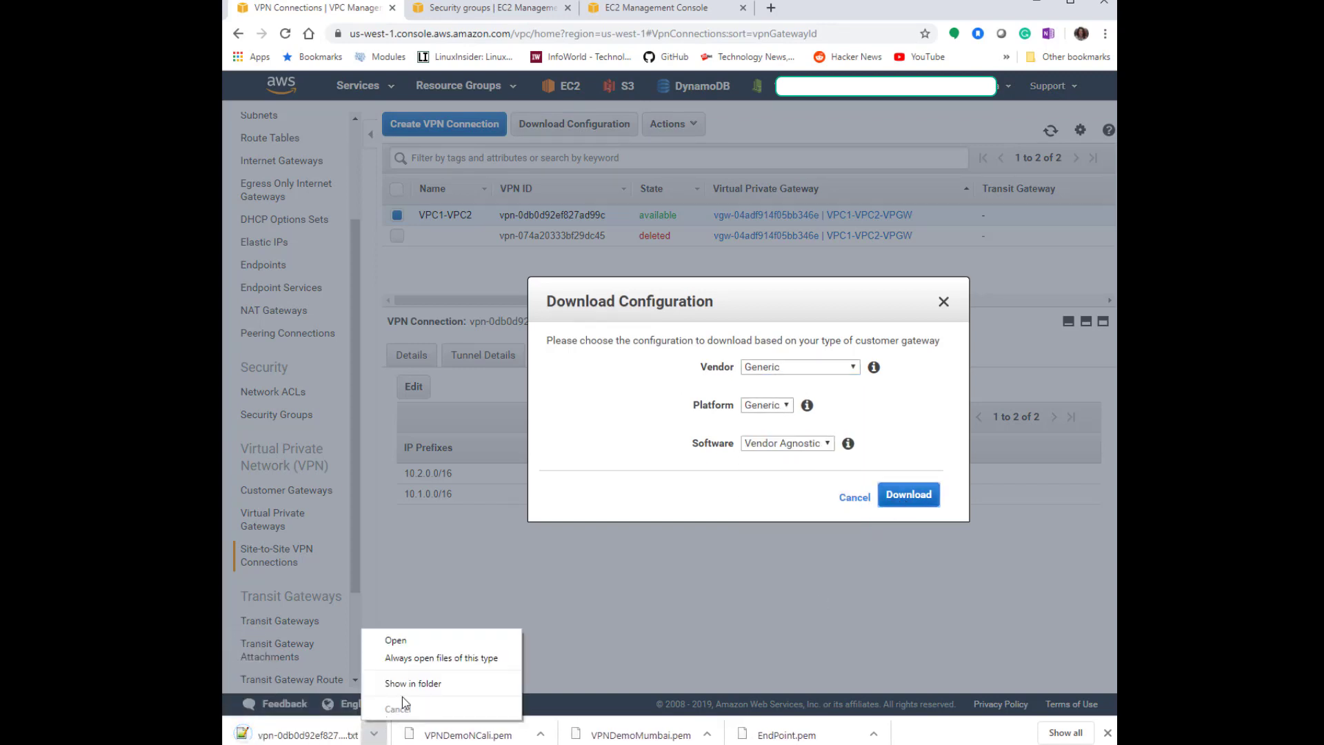
left_click(405, 686)
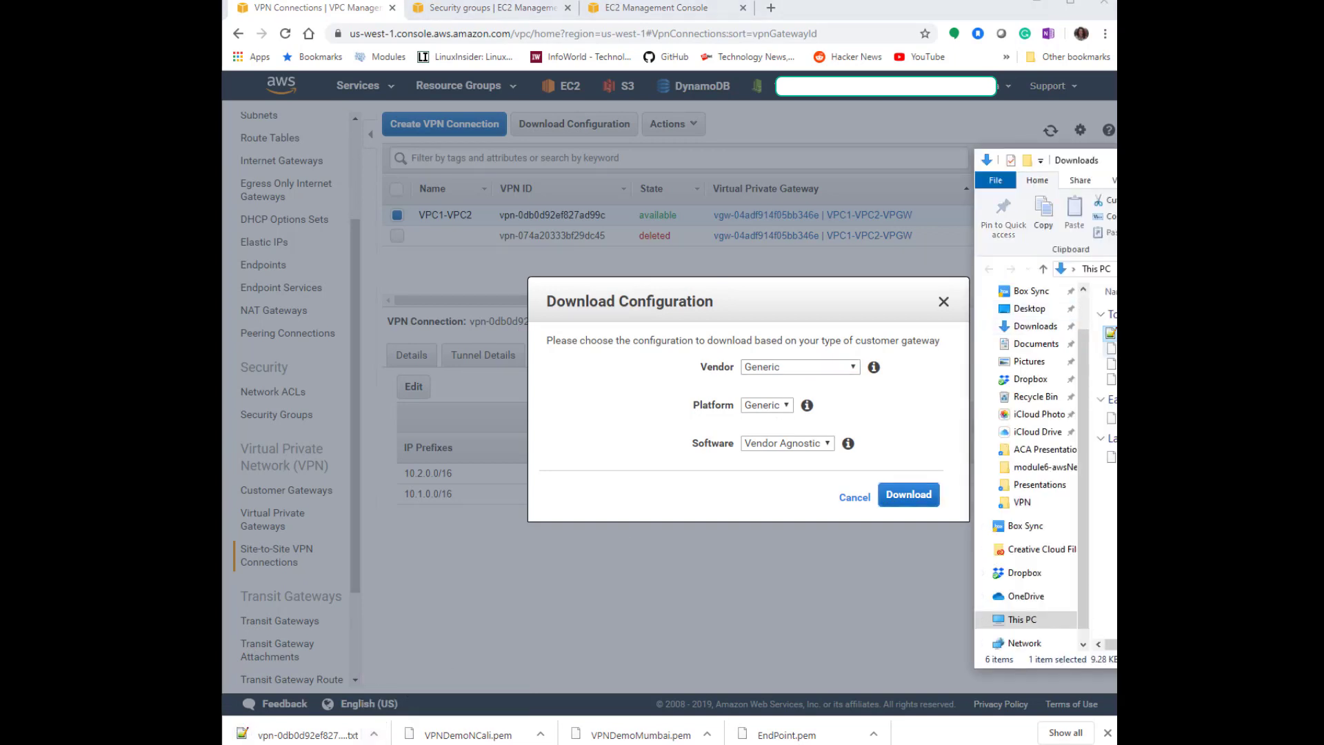
double_click(1111, 333)
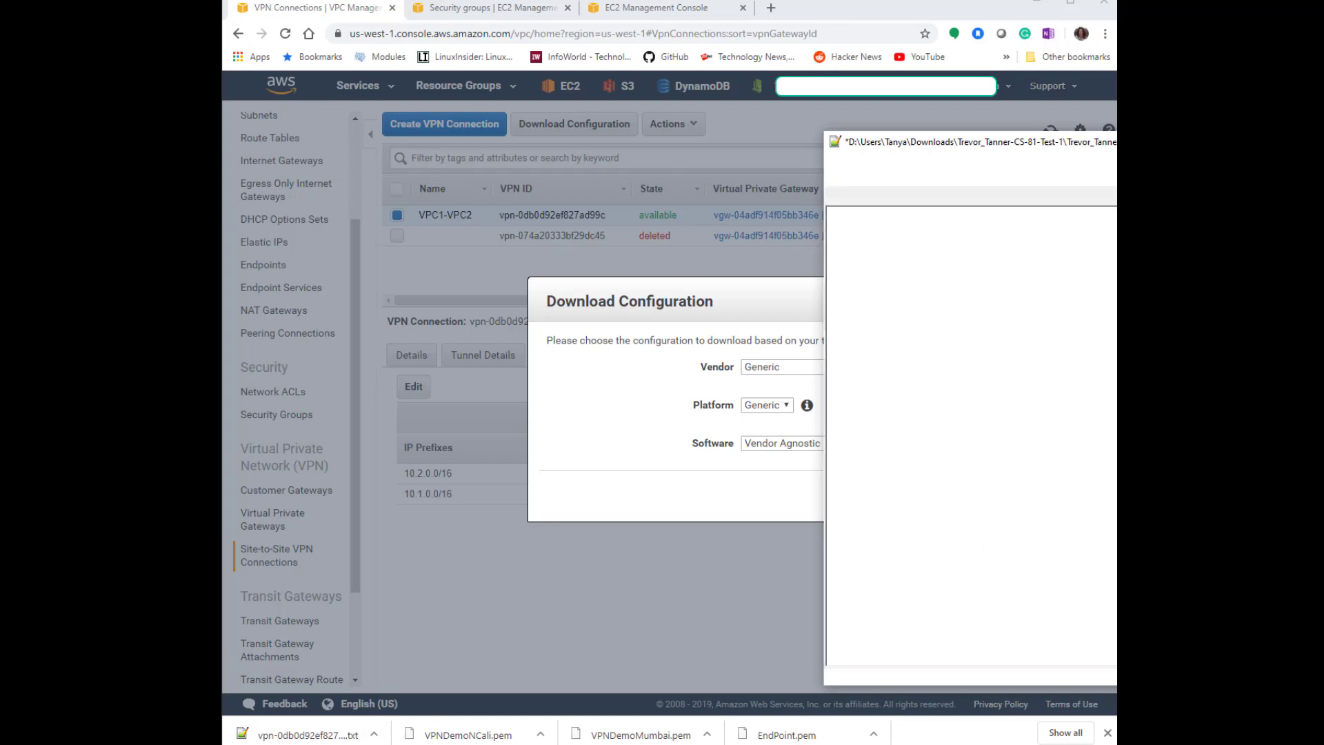
left_click_drag(1143, 144, 640, 138)
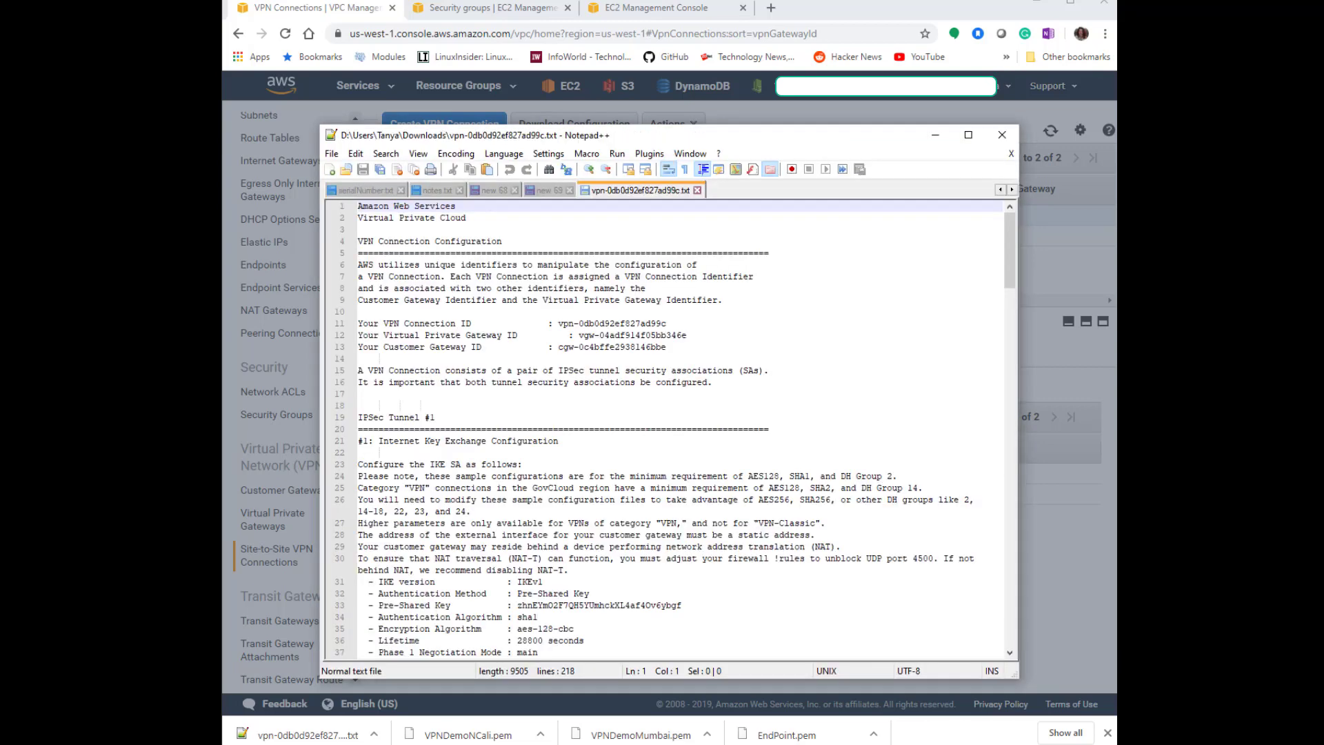
Examine the configuration file's IPSec Tunnel #1 pre-shared key and outside IP addresses.
scroll(755, 476, "down", 2)
left_click_drag(690, 539, 317, 535)
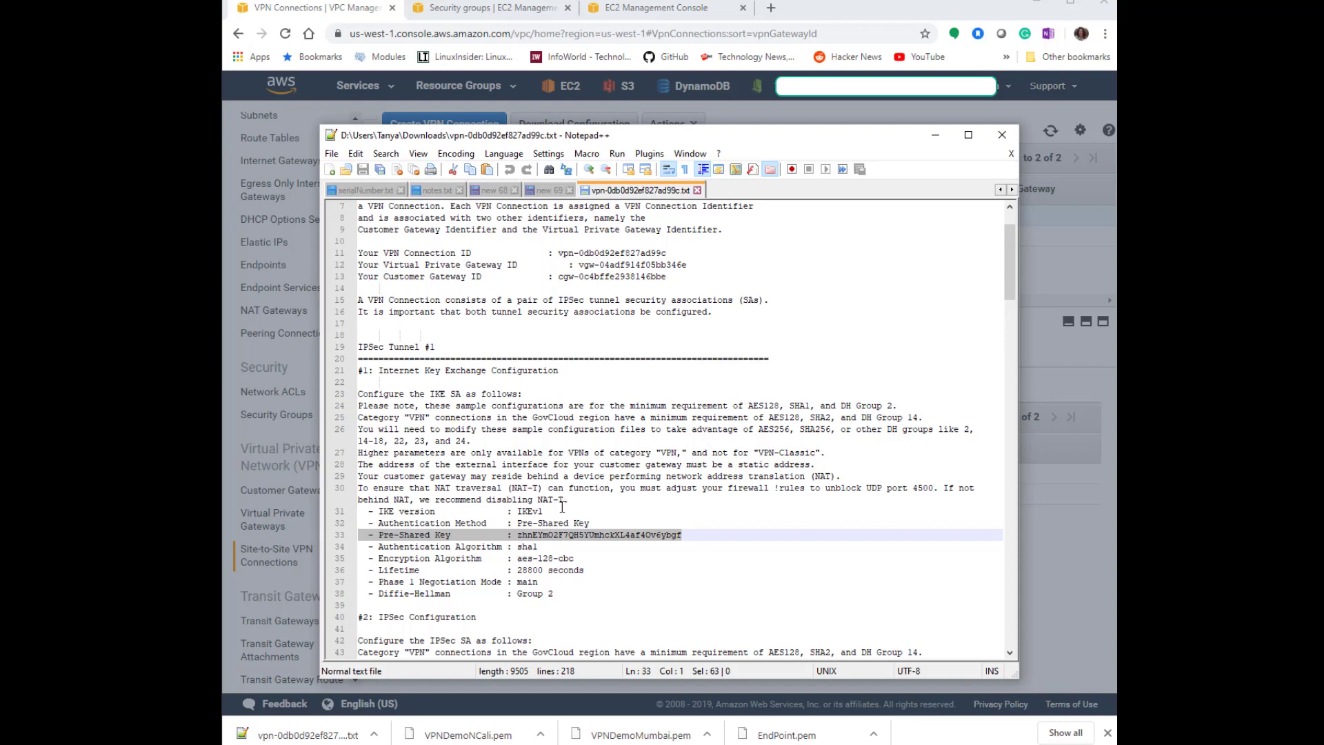
scroll(803, 513, "down", 8)
scroll(802, 514, "down", 4)
scroll(798, 514, "up", 12)
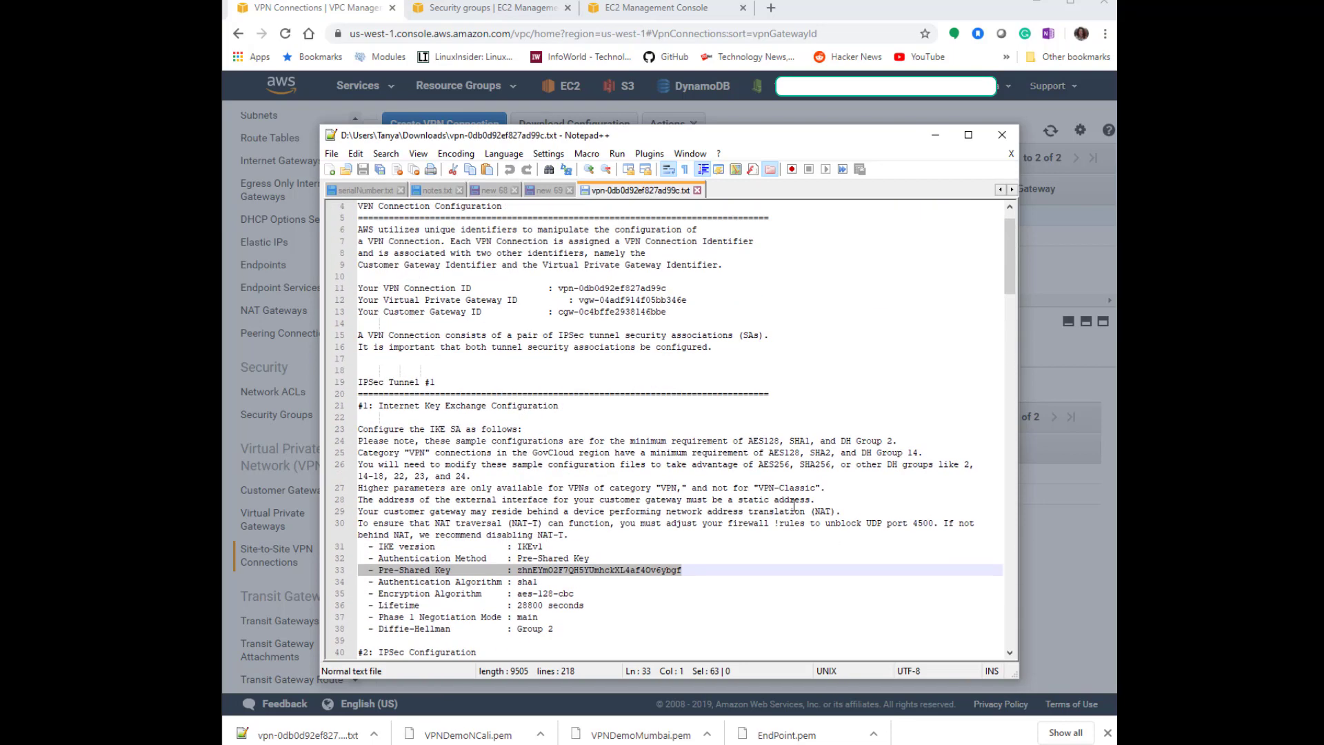
scroll(796, 507, "up", 1)
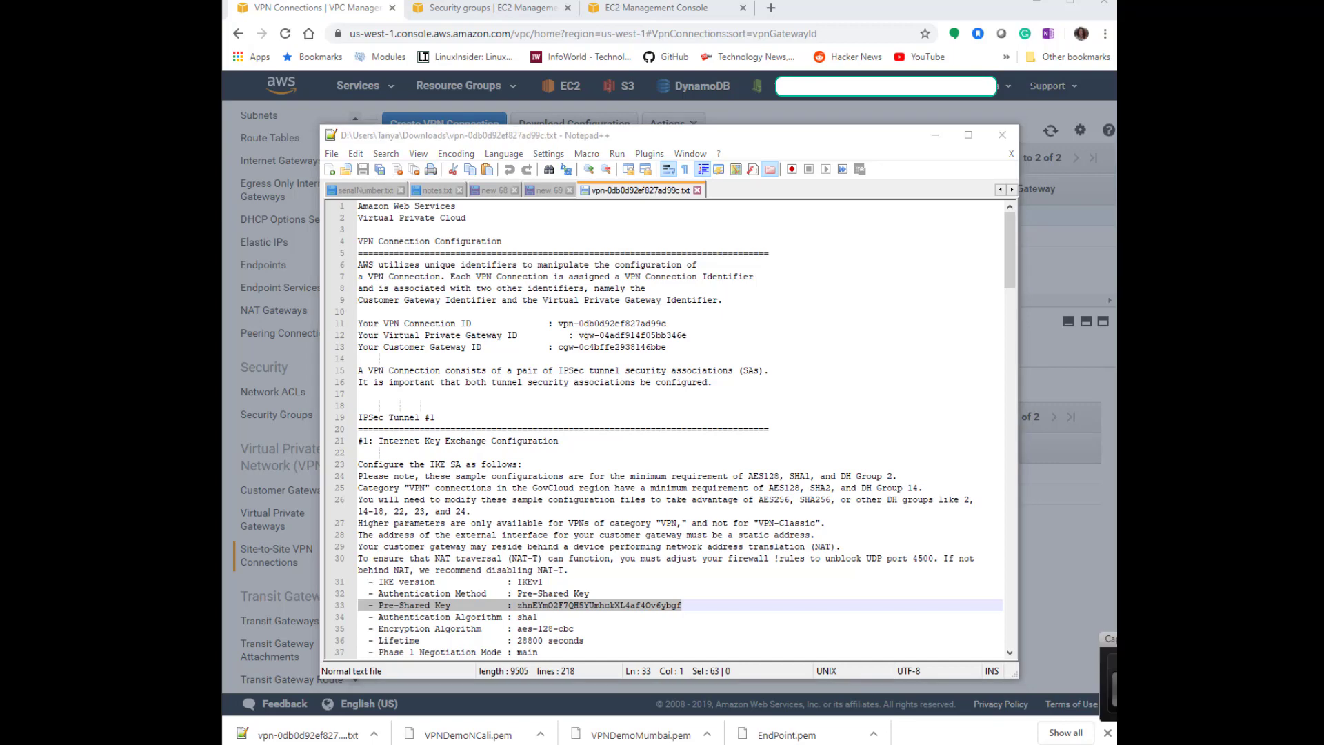
scroll(643, 535, "down", 4)
scroll(642, 535, "down", 14)
scroll(631, 563, "down", 3)
left_click_drag(549, 487, 628, 487)
left_click(628, 499)
left_click_drag(549, 500, 616, 499)
left_click(630, 510)
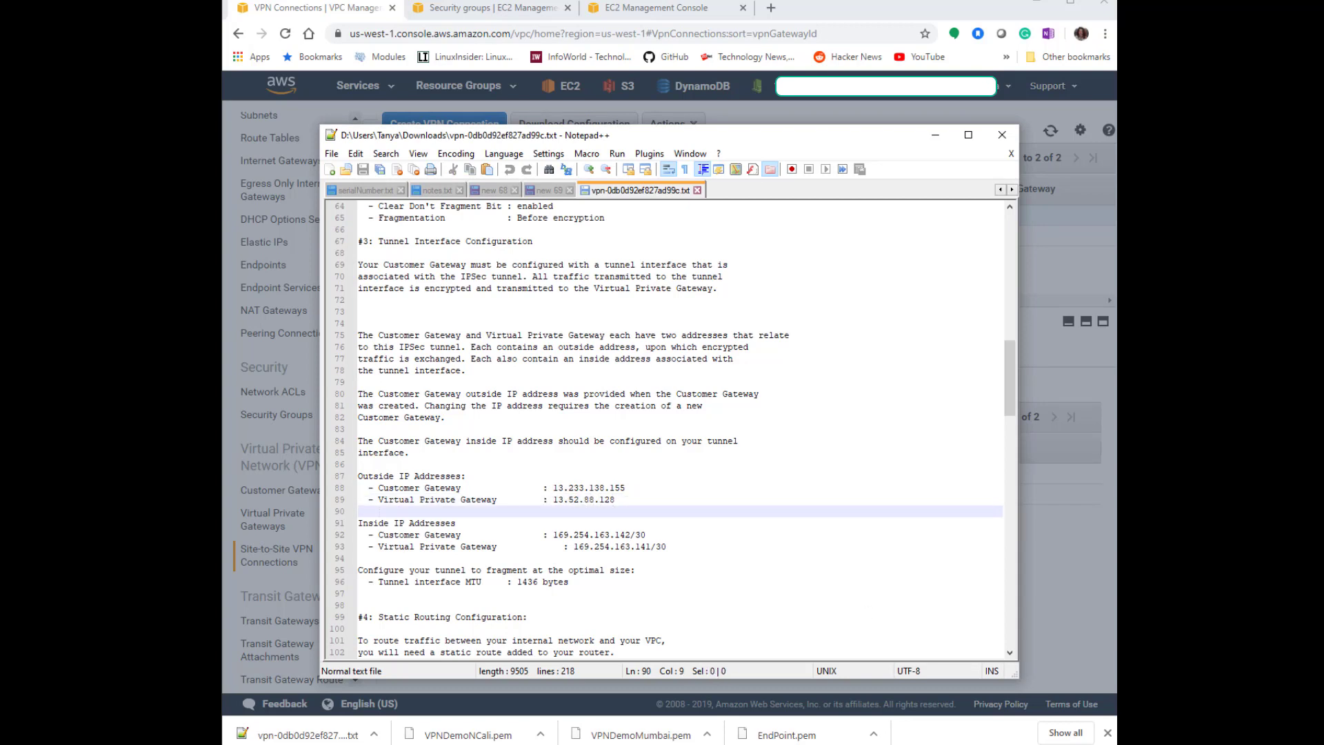
Check the Openswan-VPN-OnPrim instance's public IP in the Mumbai EC2 console and return to the terminal.
key("alt+Tab")
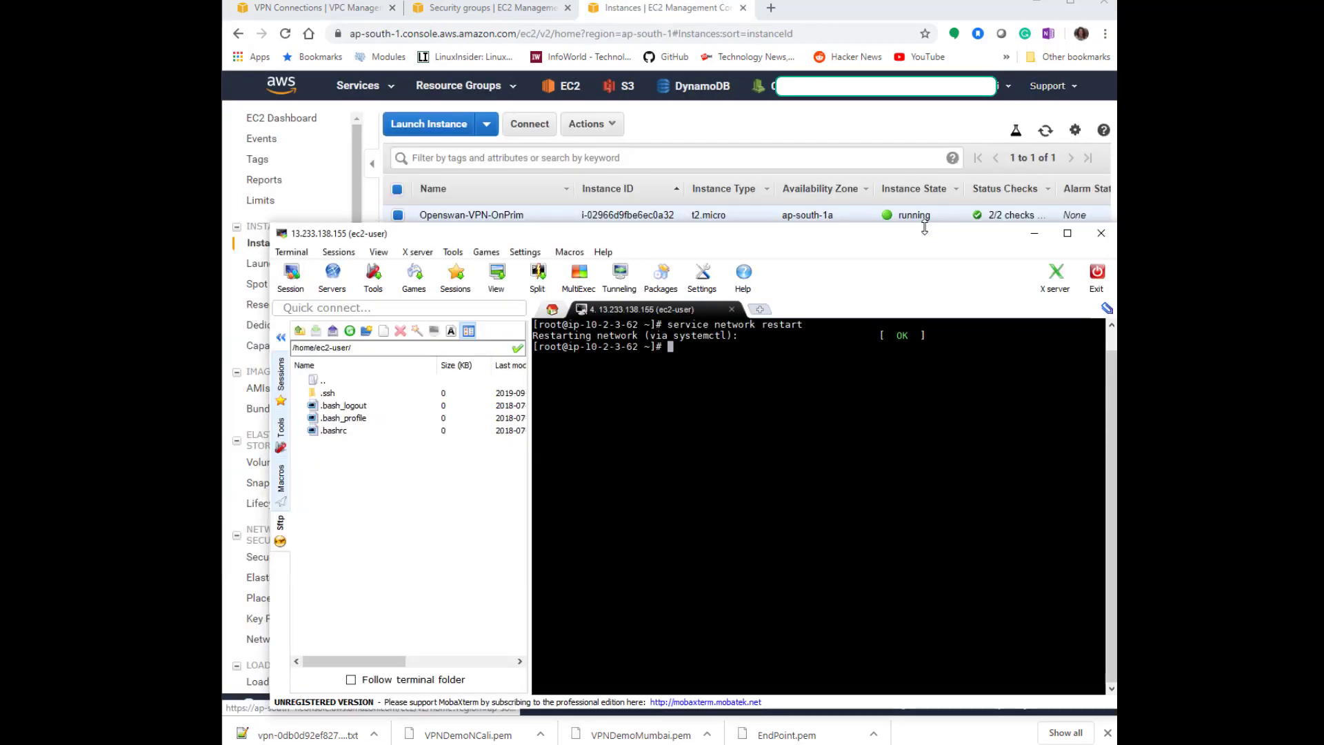
left_click(948, 123)
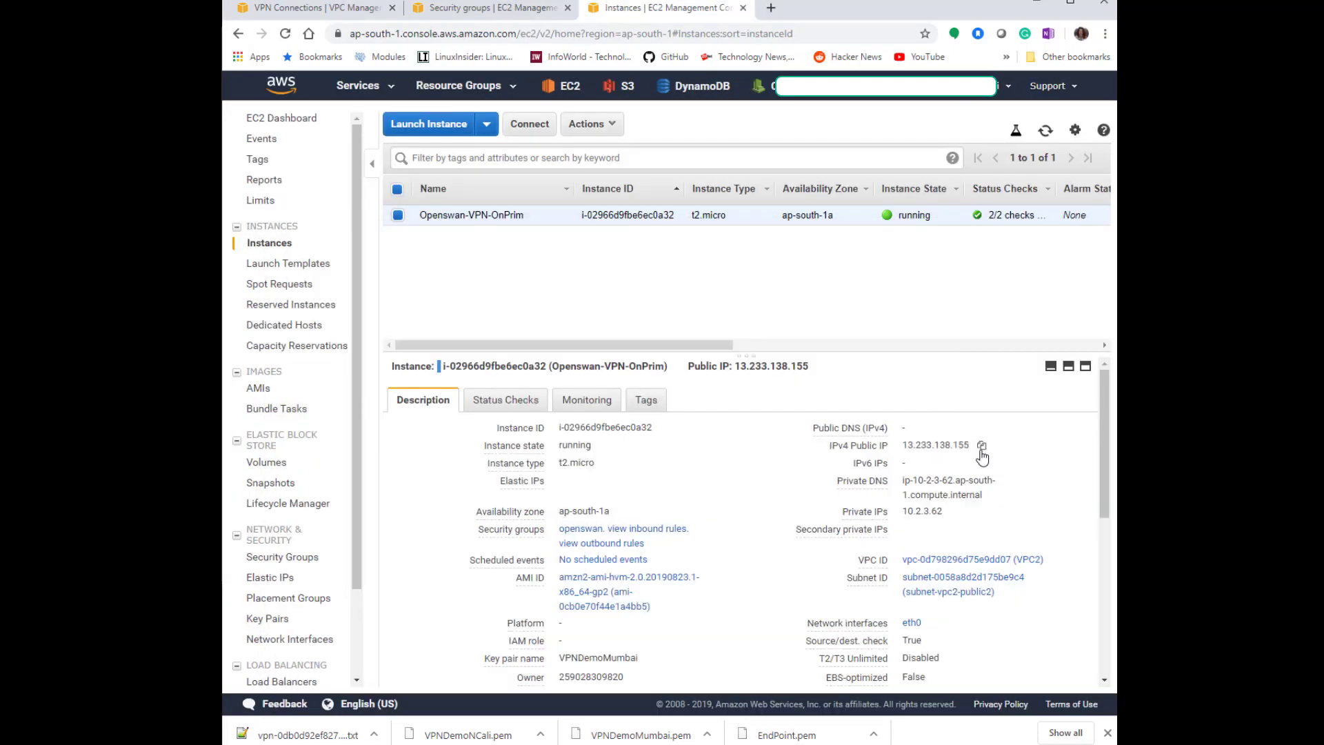
left_click(588, 743)
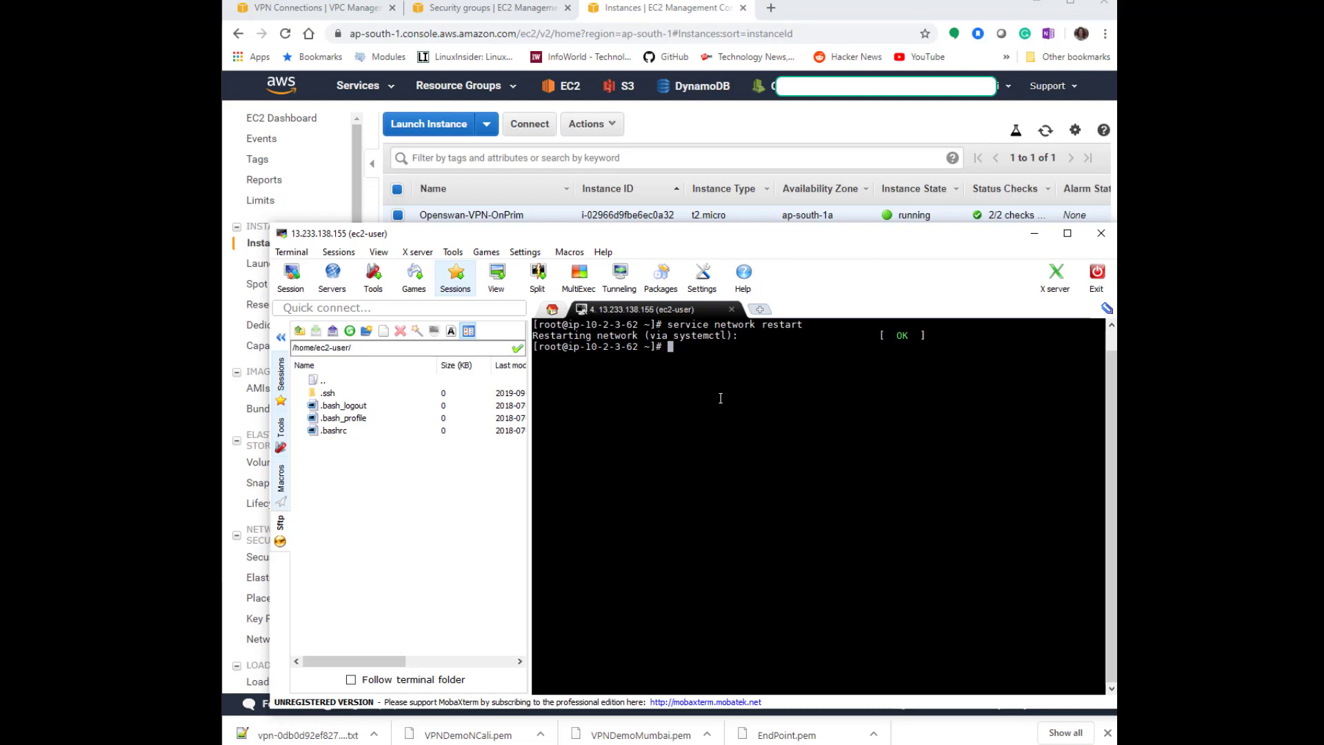
Clear the terminal, change to the /etc/ipsec.d directory and list its contents.
key("ctrl+l")
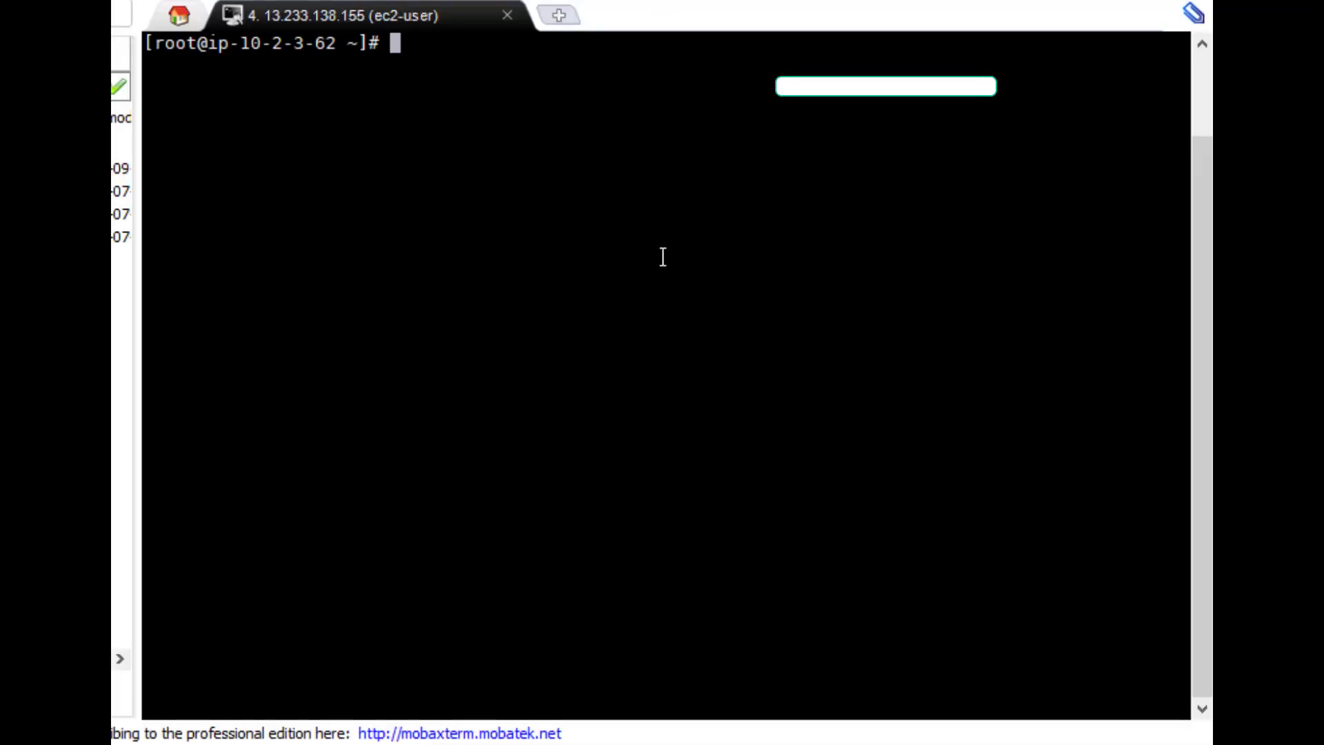
type("cd /etc/ip")
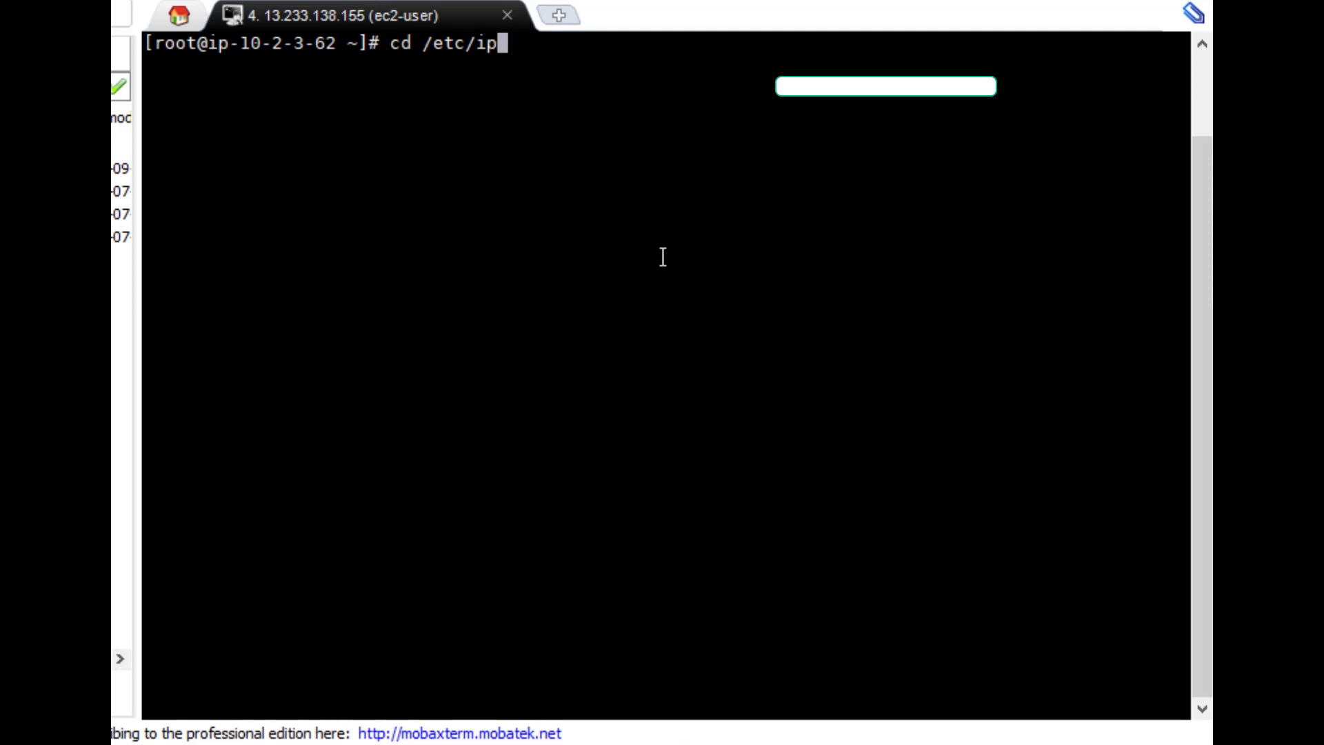
type("sec.d")
key("Return")
type("ls")
key("Return")
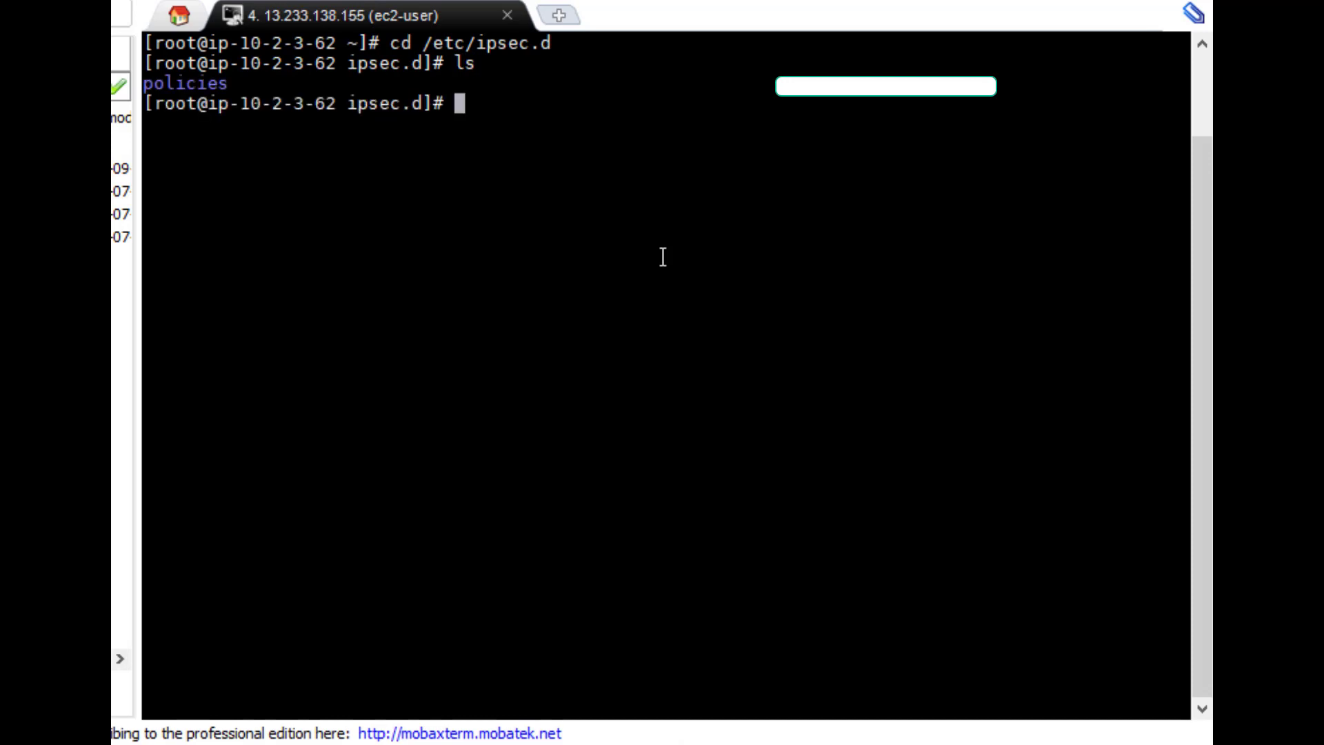
Open a new file aws-vpn.conf in vi.
type("vi")
type("aws-vpn.conf")
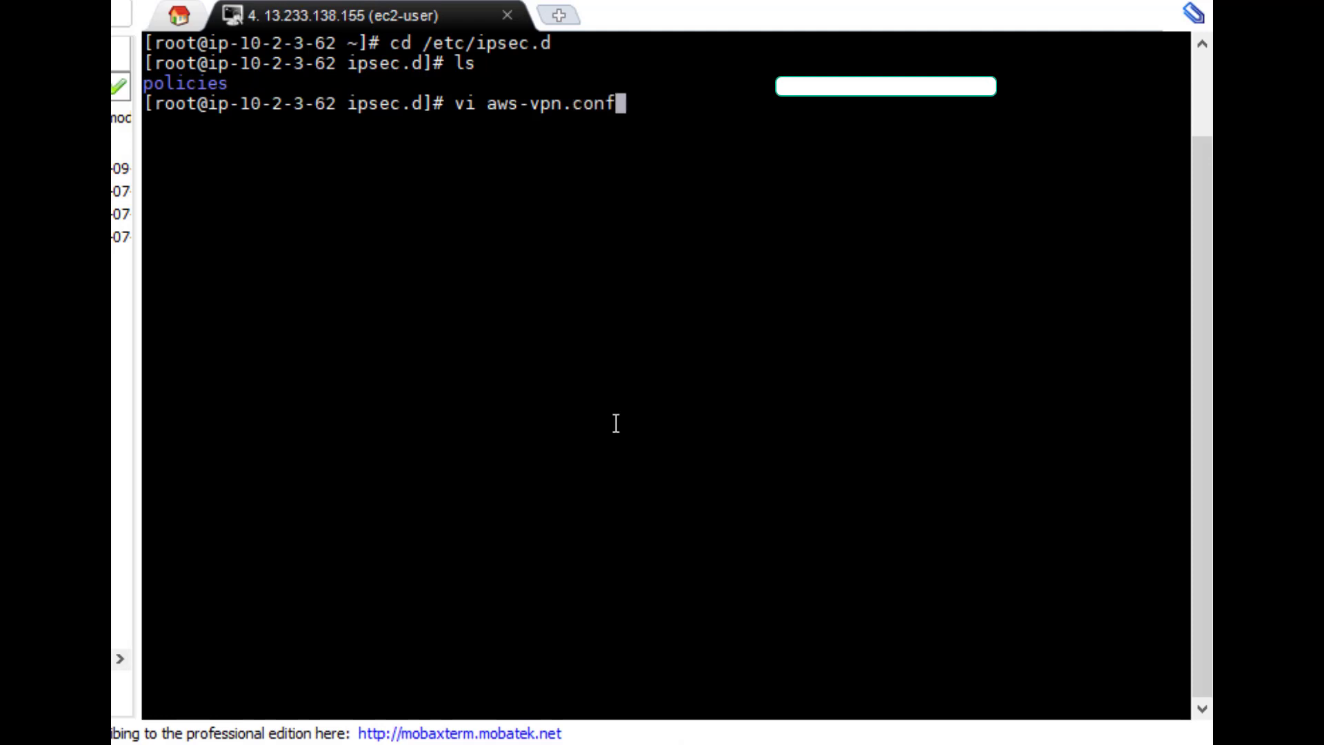
key("Return")
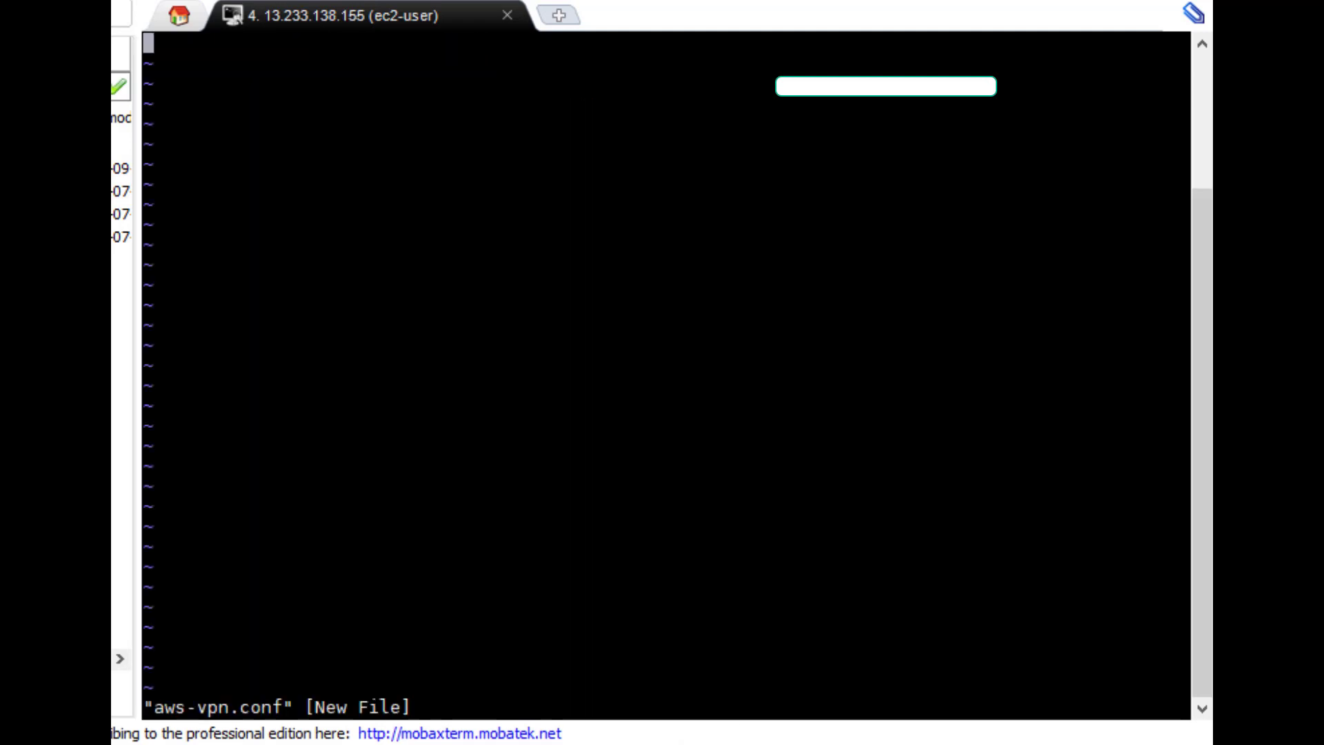
mouse_move(1078, 744)
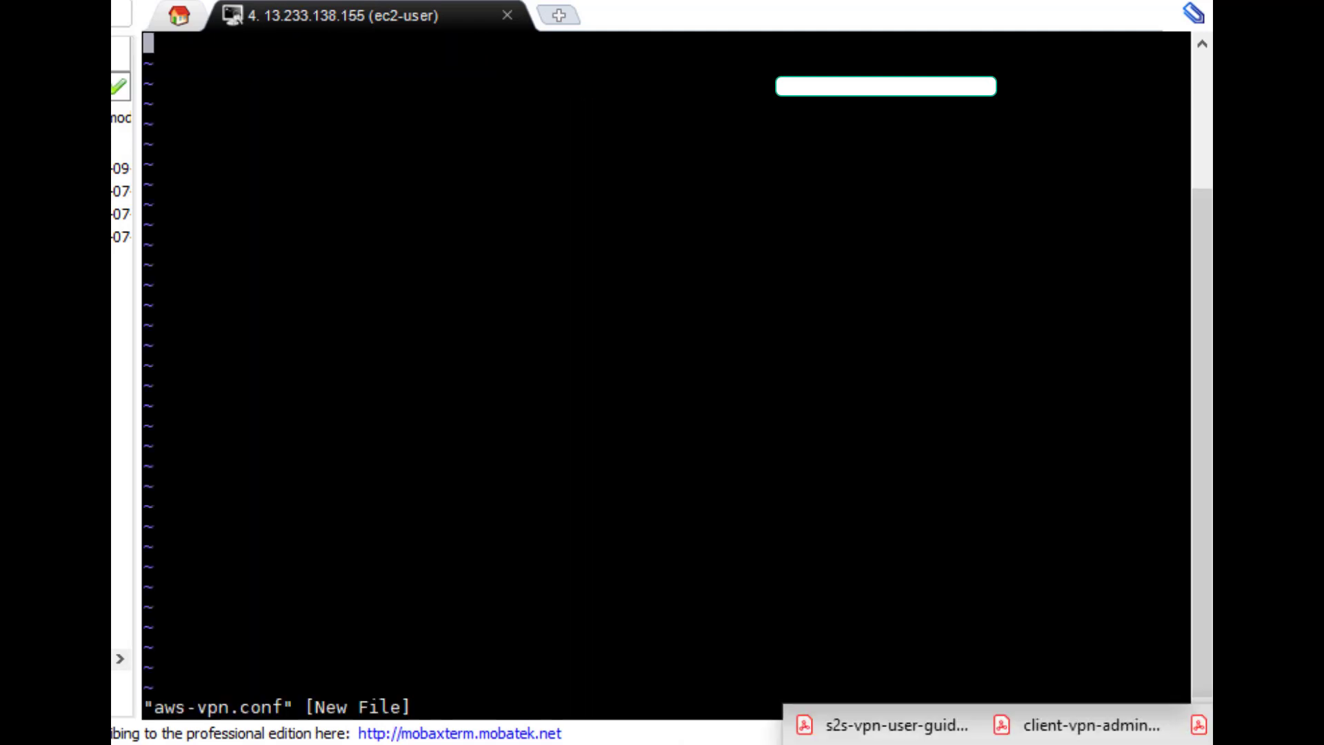
left_click(1200, 742)
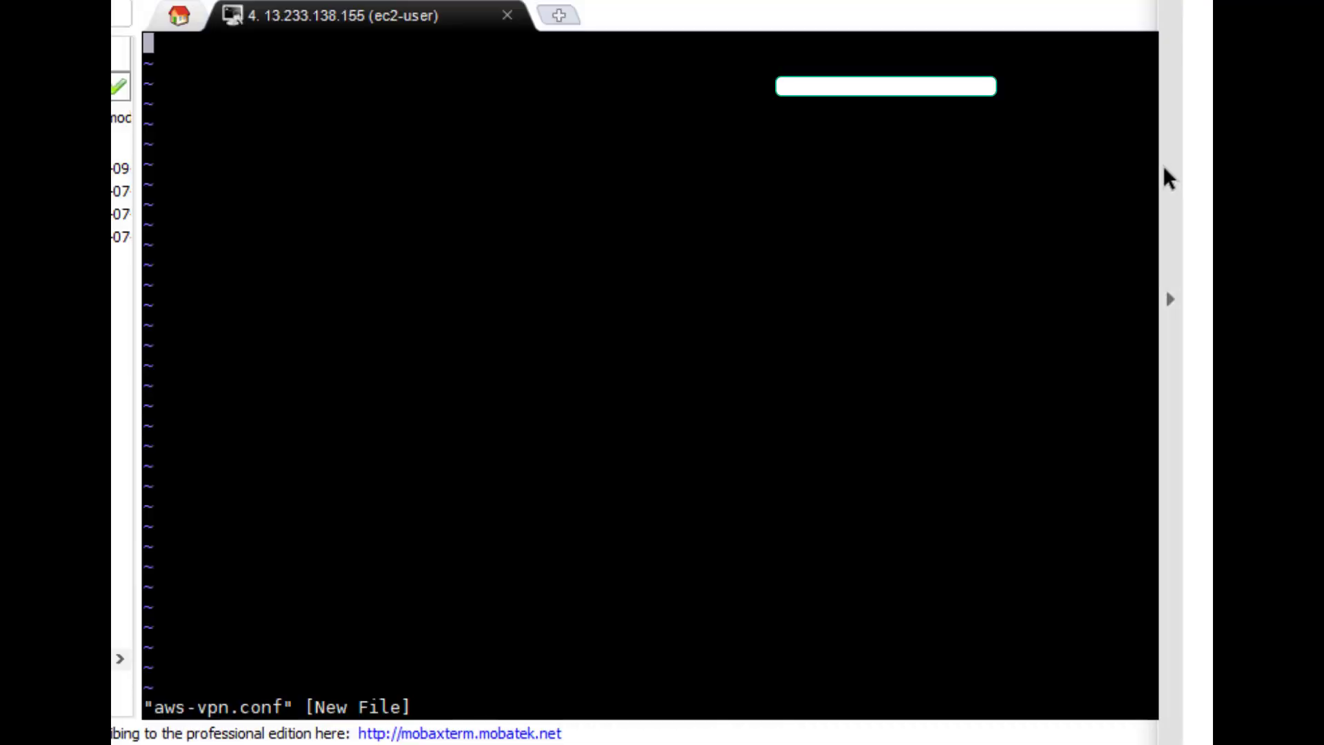
left_click_drag(1155, 173, 1212, 173)
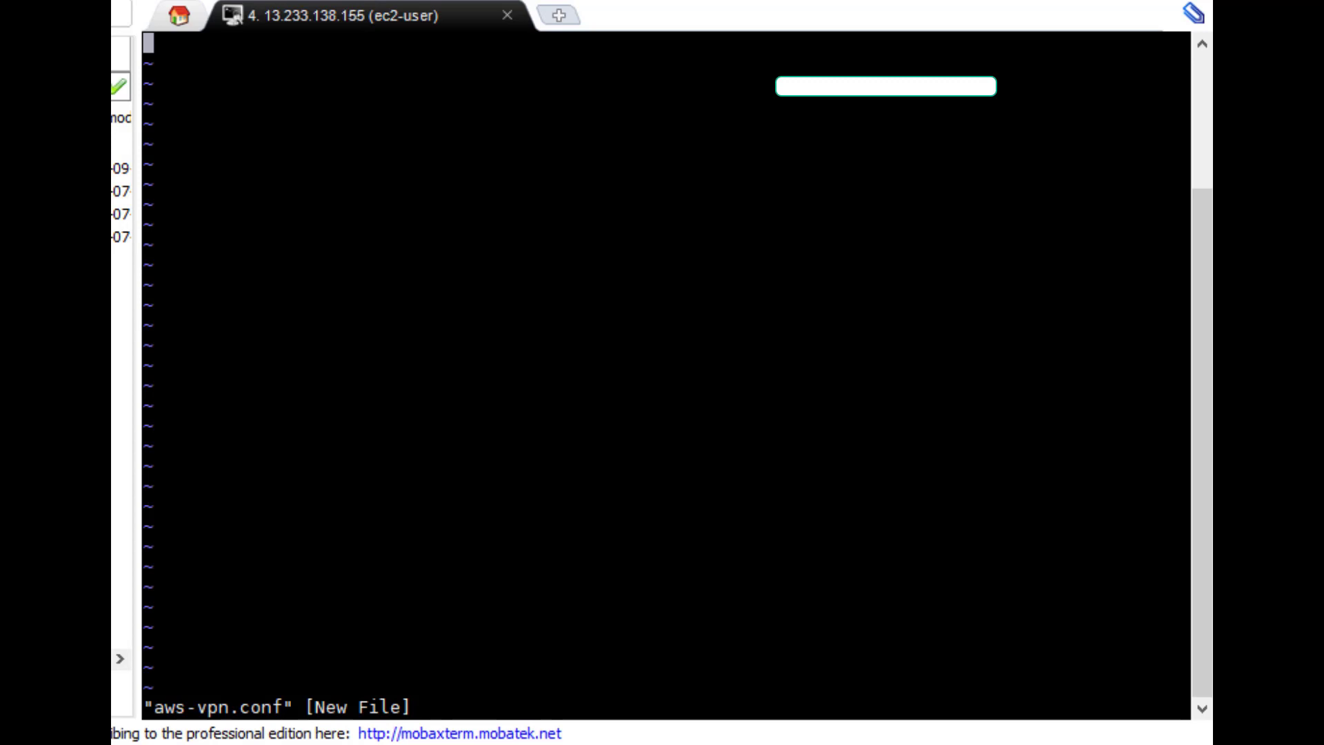
Insert the conn Tunnel1 settings with leftid 13.233.138.155, right 13.52.88.128, leftsubnet 10.2.0.0/16, rightsubnet 10.1.0.0/16 and save.
key("i")
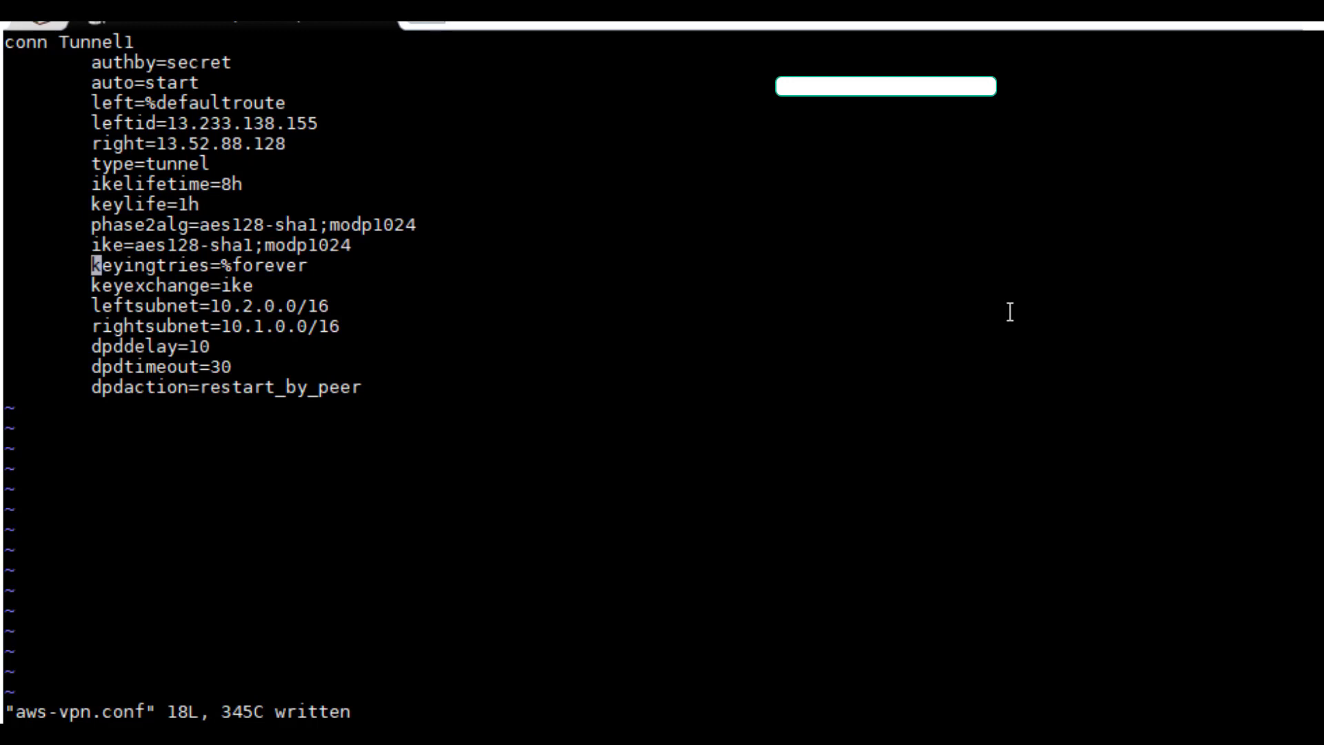
type(":wq!")
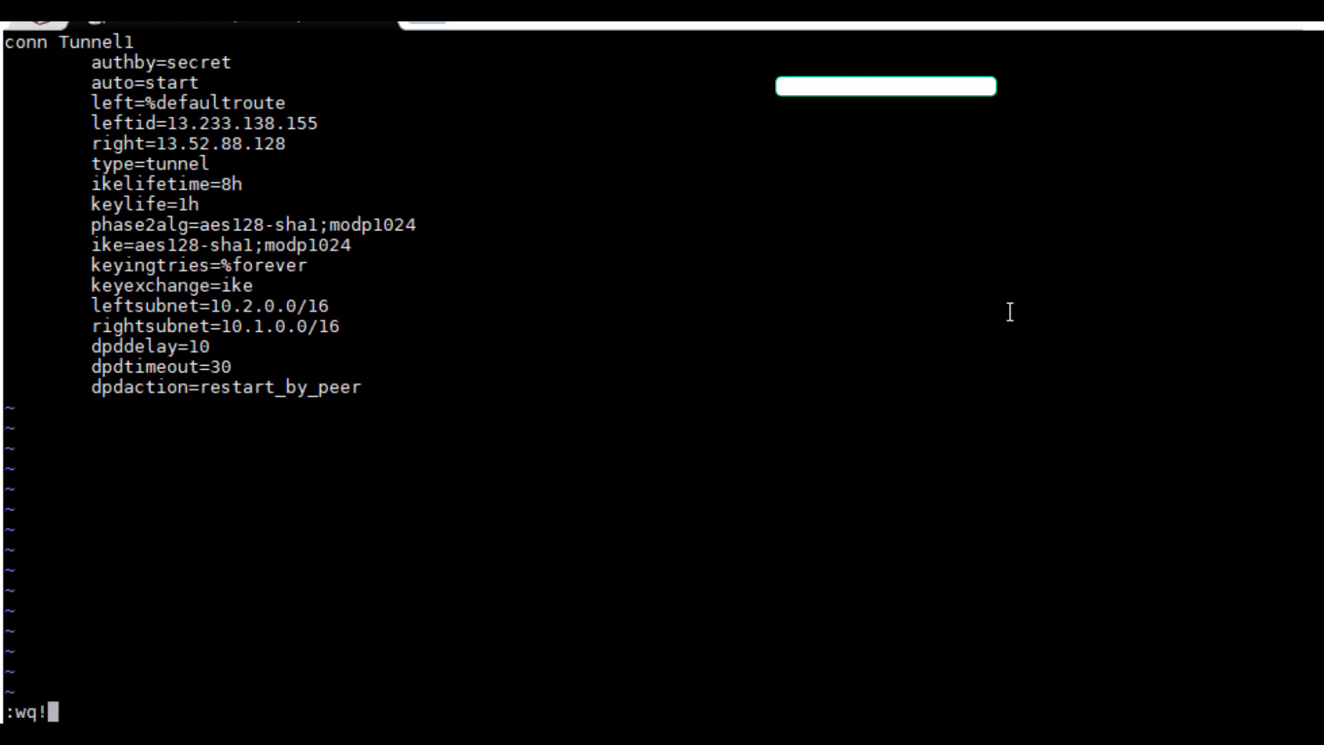
key("Return")
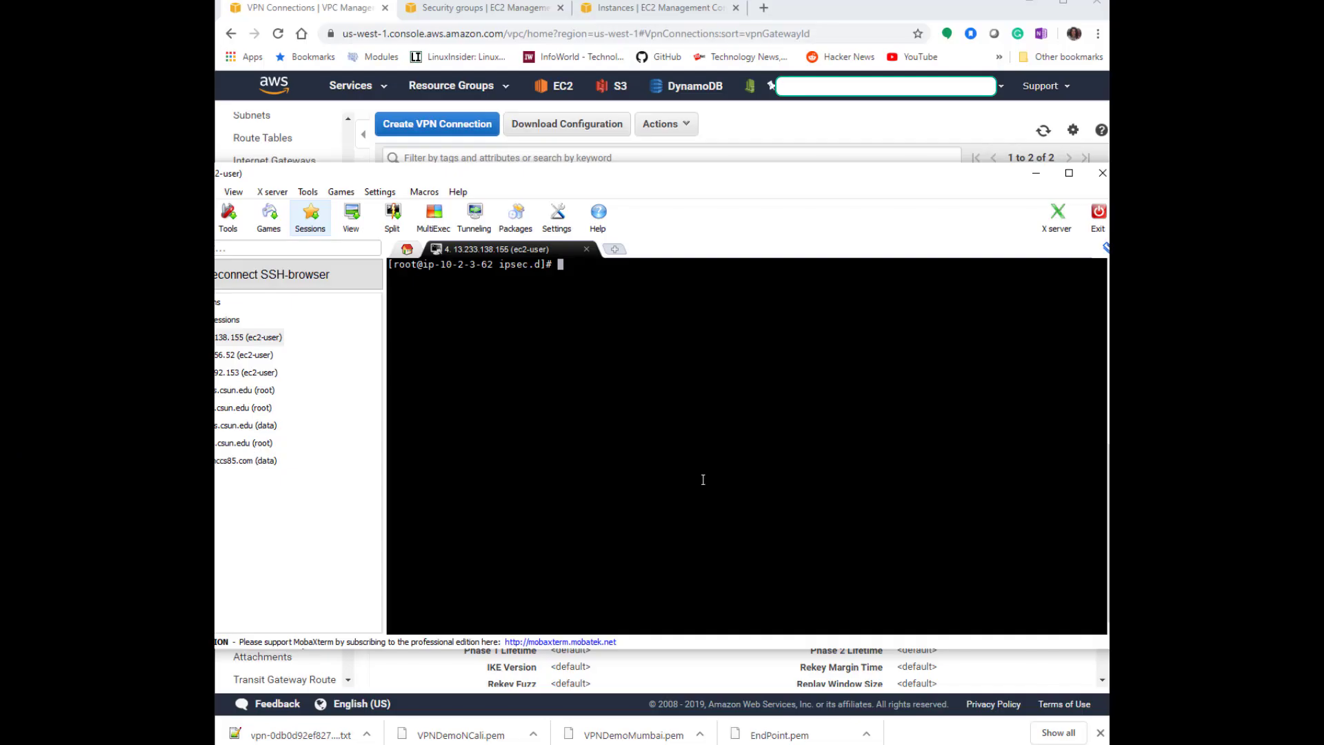
List the ipsec.d directory in detail and display aws-vpn.conf with cat.
type("ls -l")
key("Return")
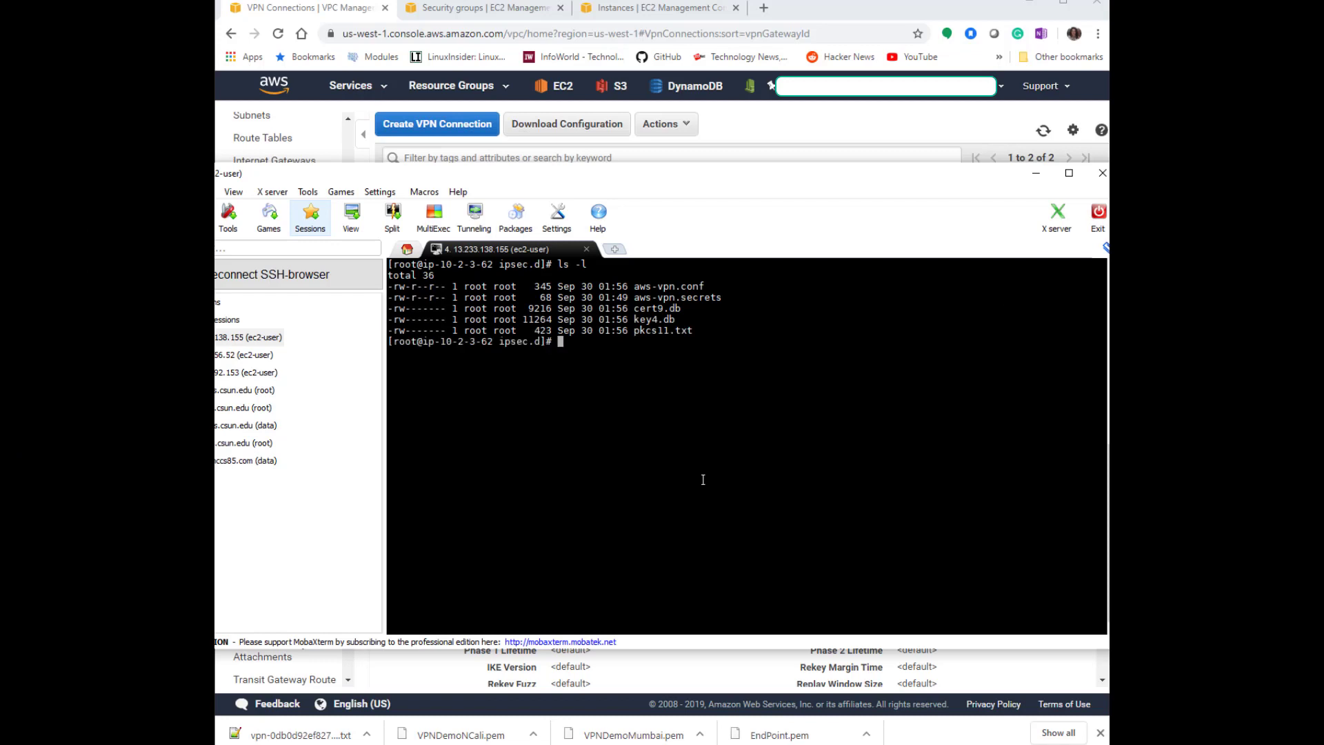
left_click_drag(724, 298, 394, 287)
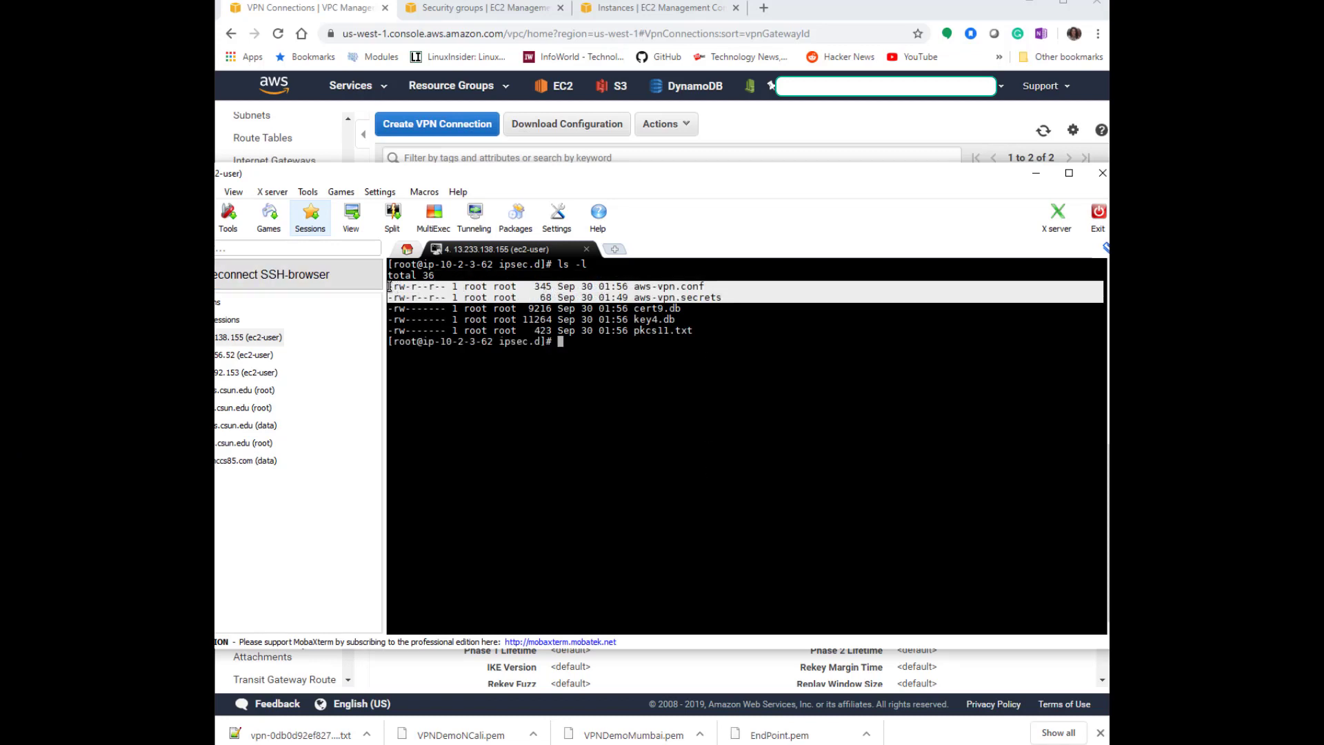
left_click(655, 324)
type("cat")
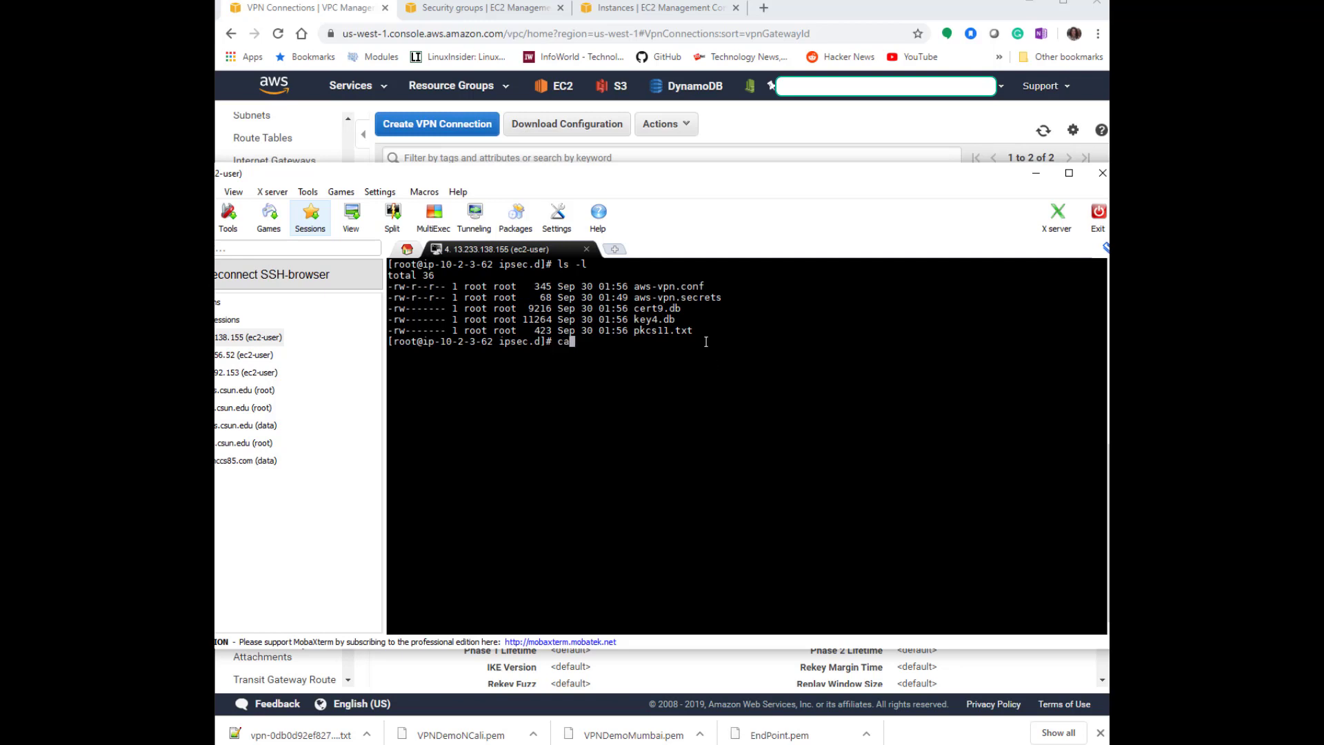
right_click(814, 320)
left_click_drag(541, 407, 388, 400)
left_click_drag(564, 510, 390, 497)
left_click(419, 496)
left_click_drag(545, 407, 390, 397)
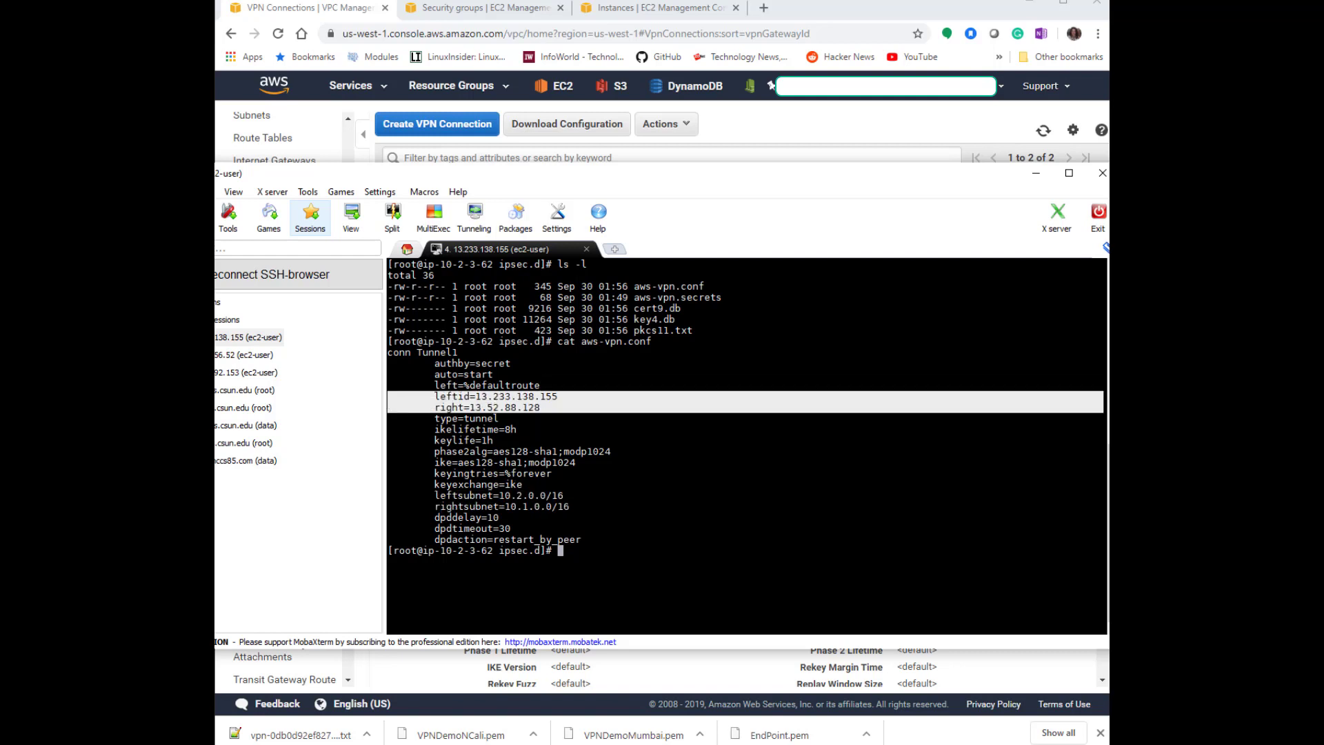
Compare the configuration file's outside IP addresses with the leftid and right values in aws-vpn.conf.
key("alt+Tab")
left_click(949, 256)
scroll(831, 481, "up", 11)
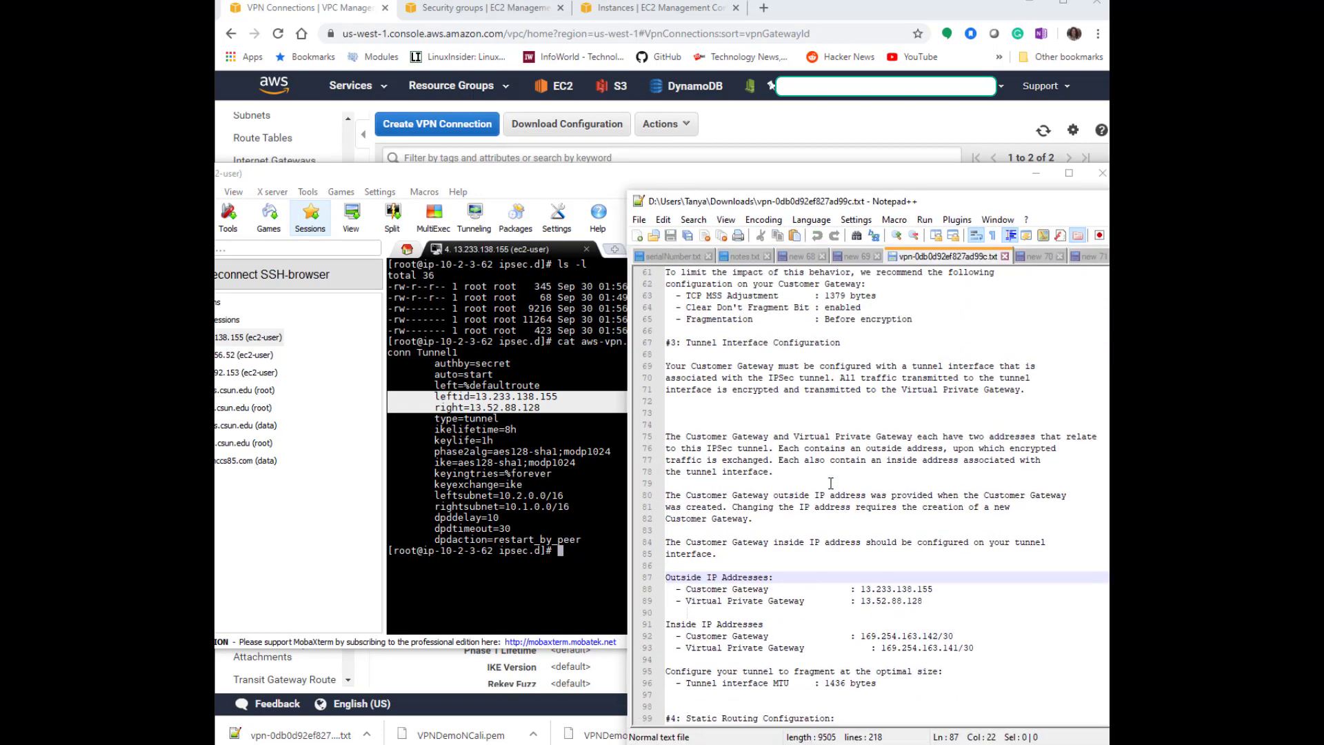
scroll(831, 486, "up", 12)
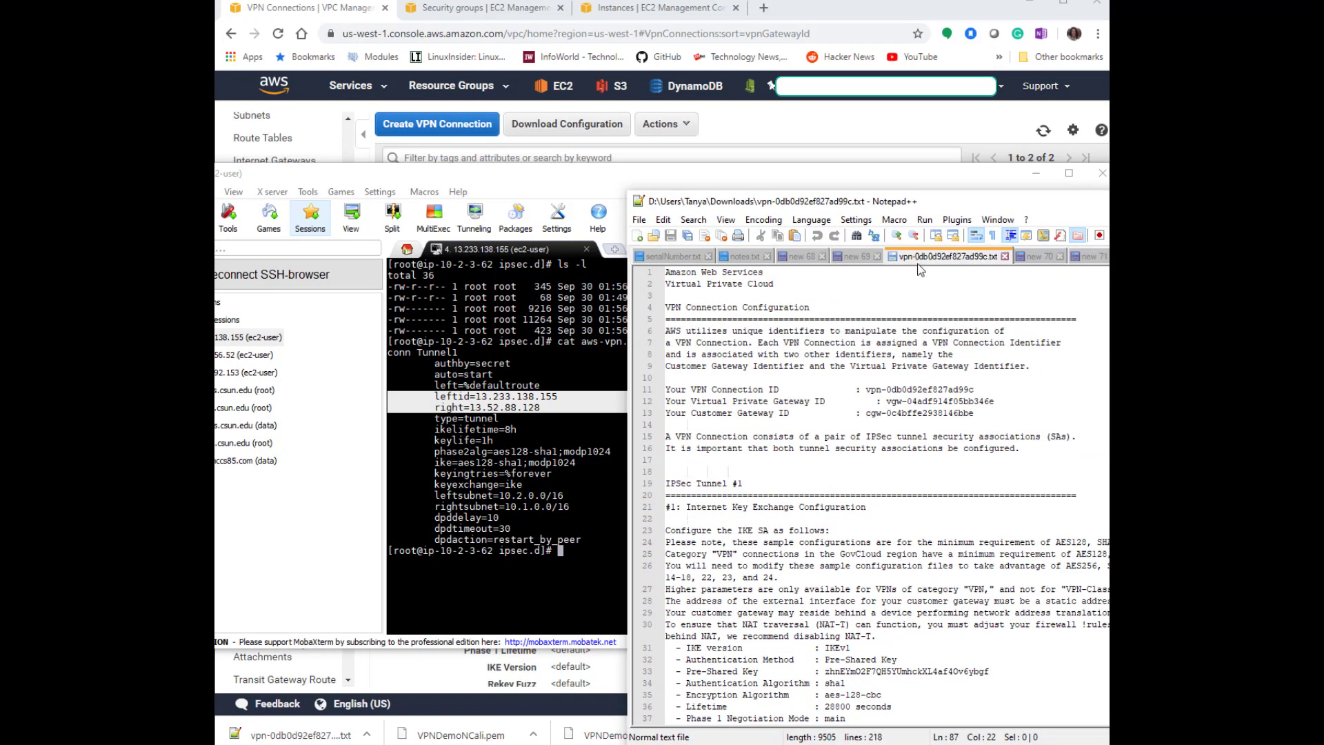
scroll(1011, 481, "down", 20)
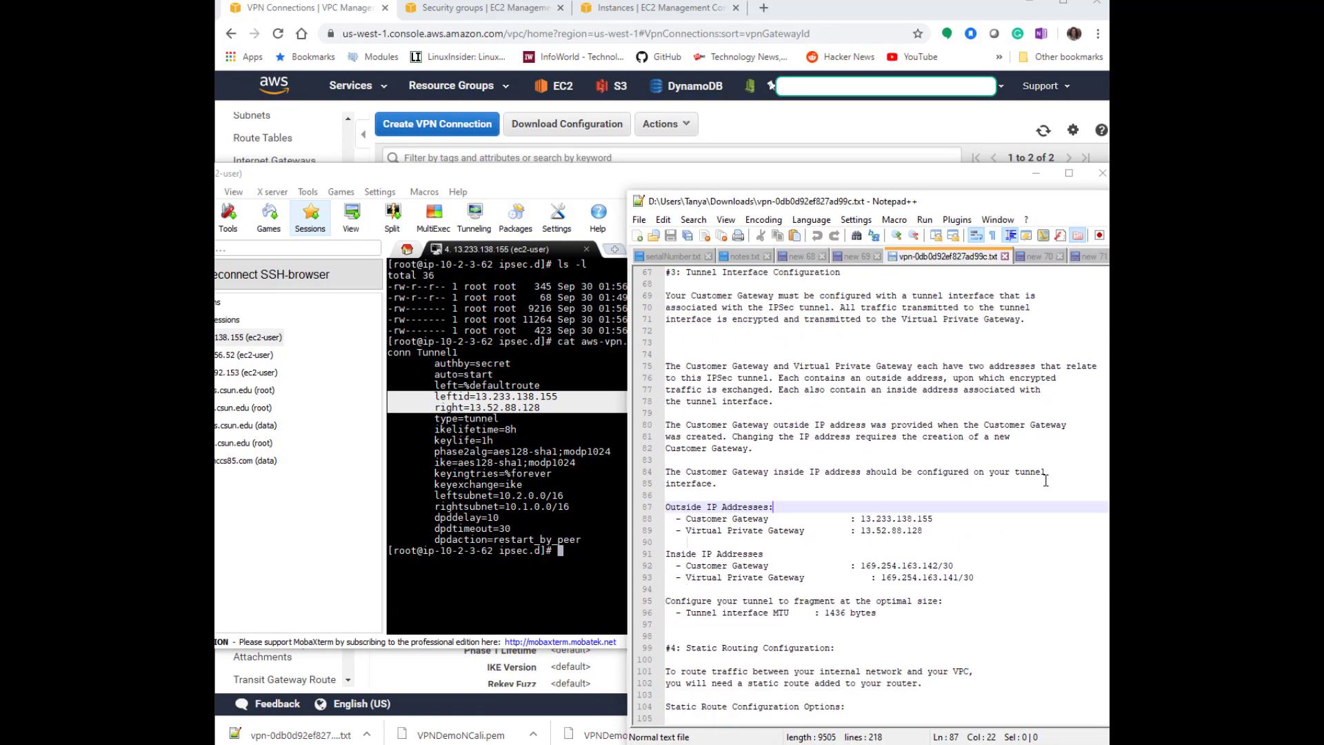
left_click_drag(924, 460, 646, 455)
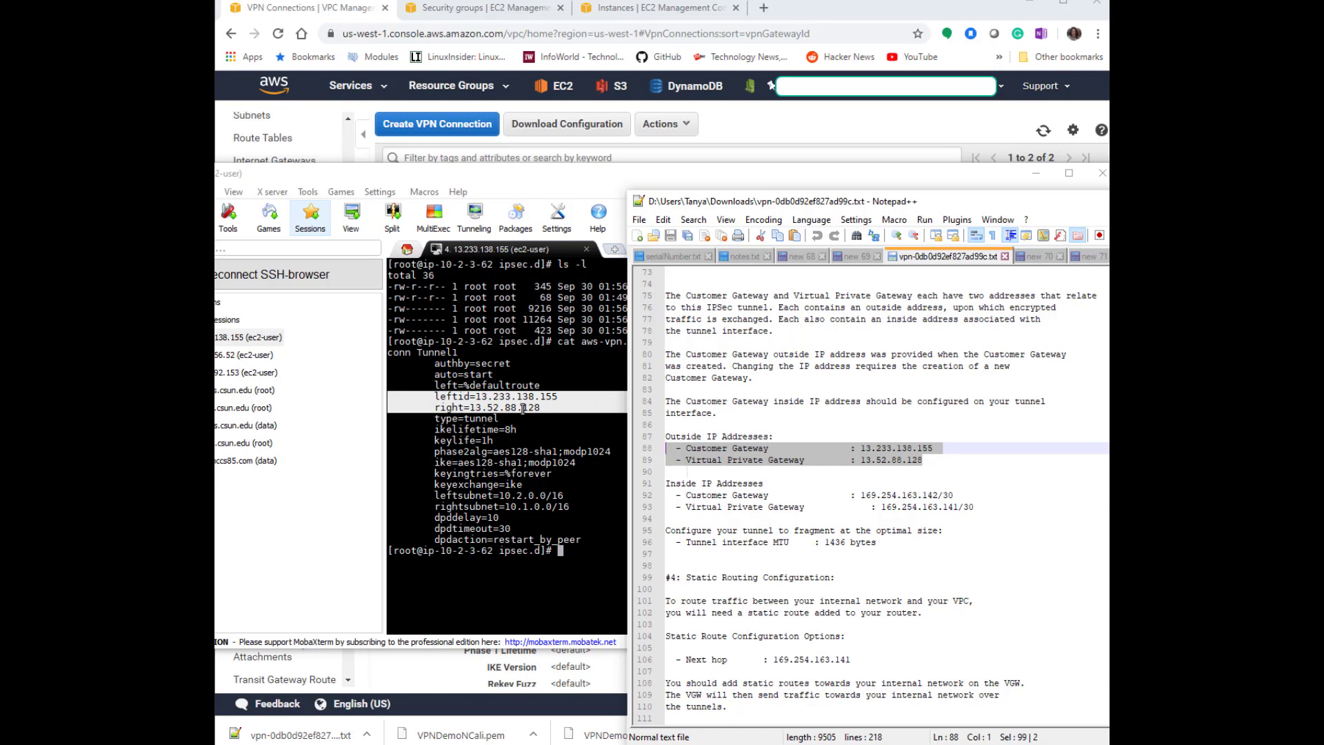
Display the contents of aws-vpn.secrets in the ipsec.d directory.
left_click(848, 553)
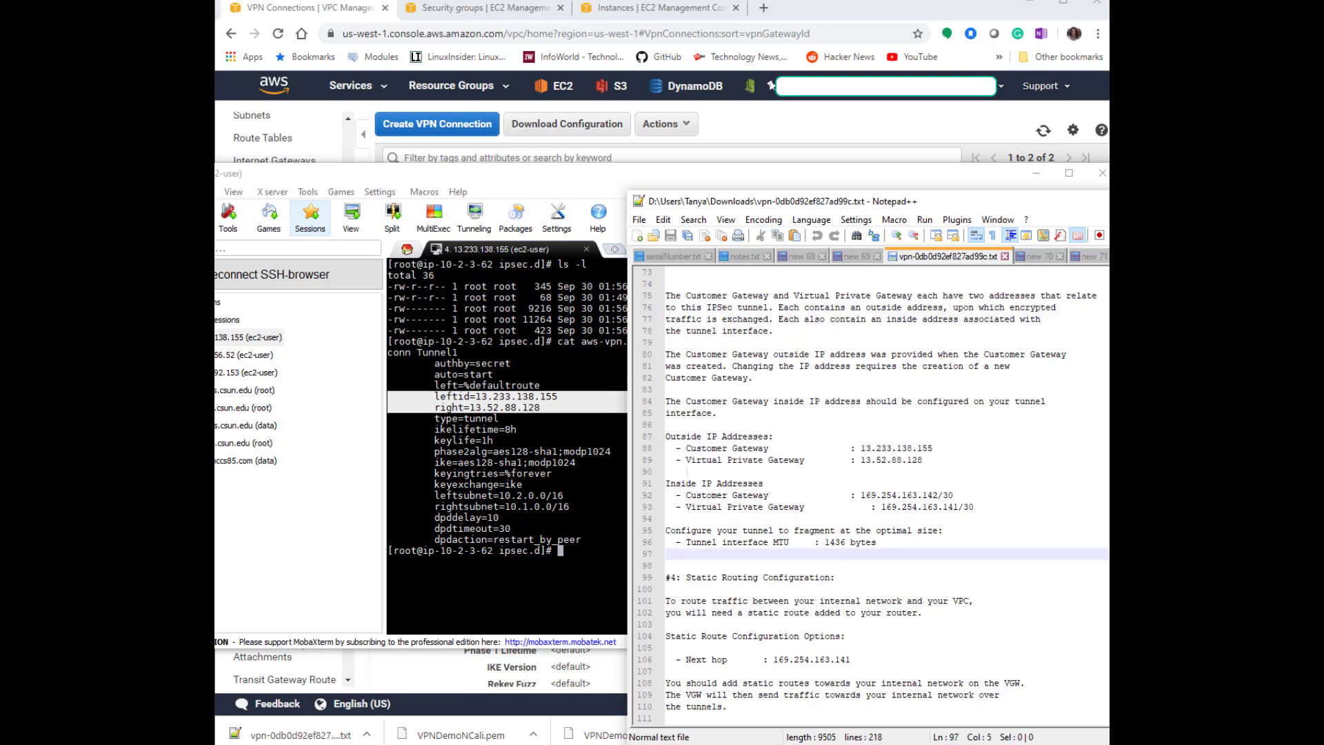
key("alt+Tab")
left_click(753, 493)
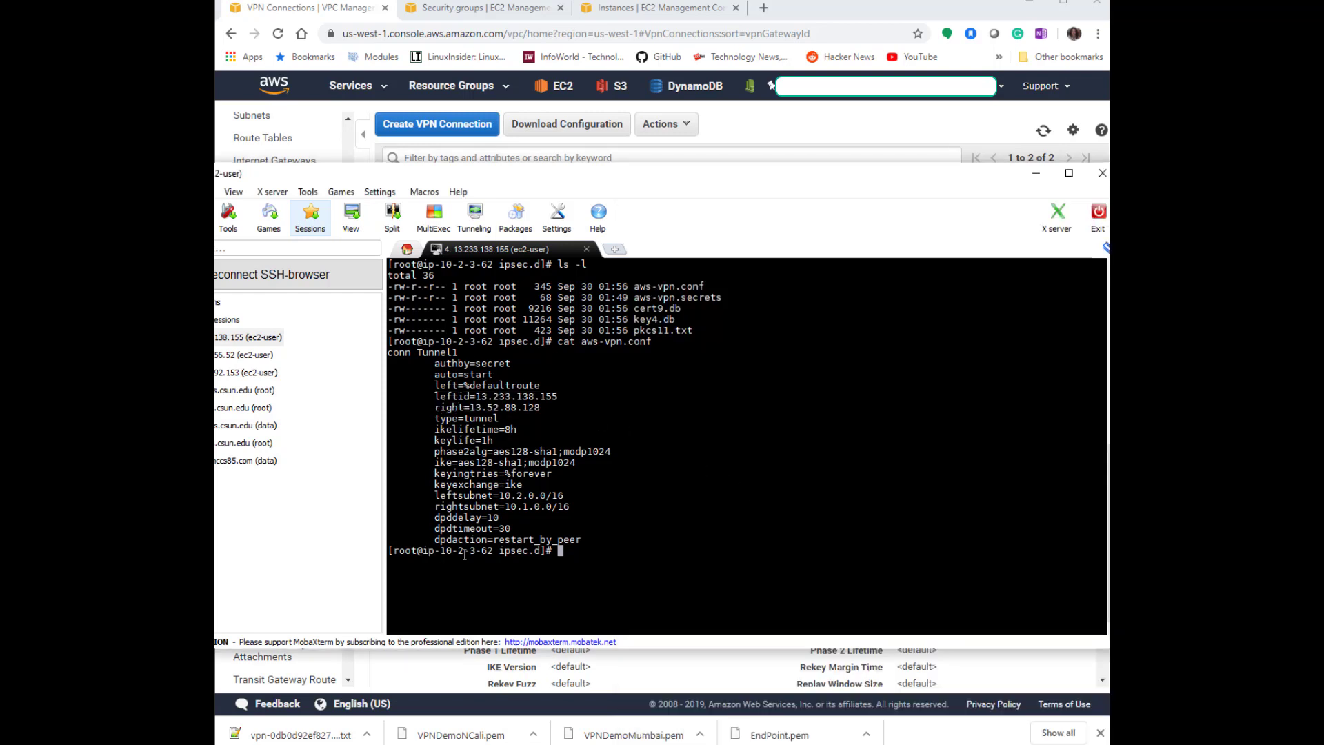
type("cat")
double_click(646, 298)
right_click(825, 355)
key("Return")
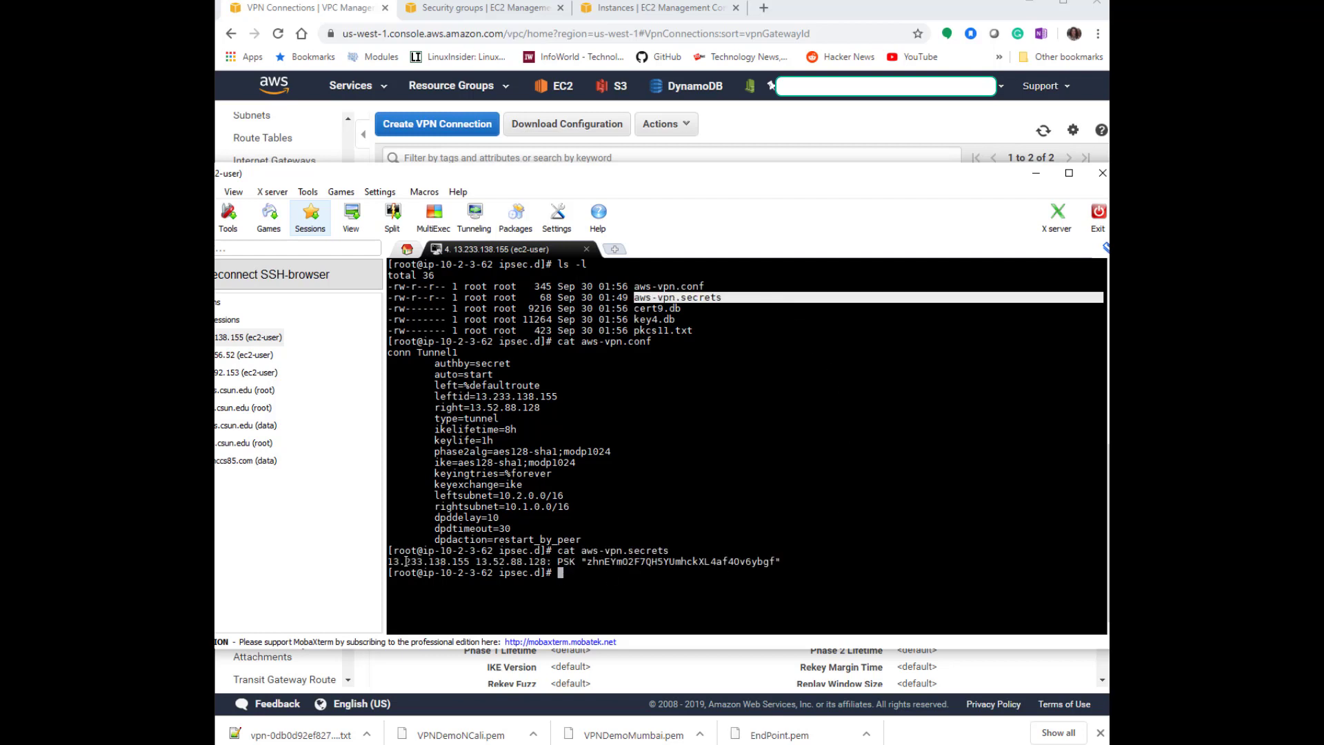
Examine the addresses and pre-shared key in aws-vpn.secrets against the aws-vpn.conf settings.
left_click_drag(469, 562, 388, 562)
left_click_drag(557, 396, 435, 397)
left_click(507, 463)
left_click_drag(475, 561, 546, 561)
left_click_drag(540, 408, 434, 407)
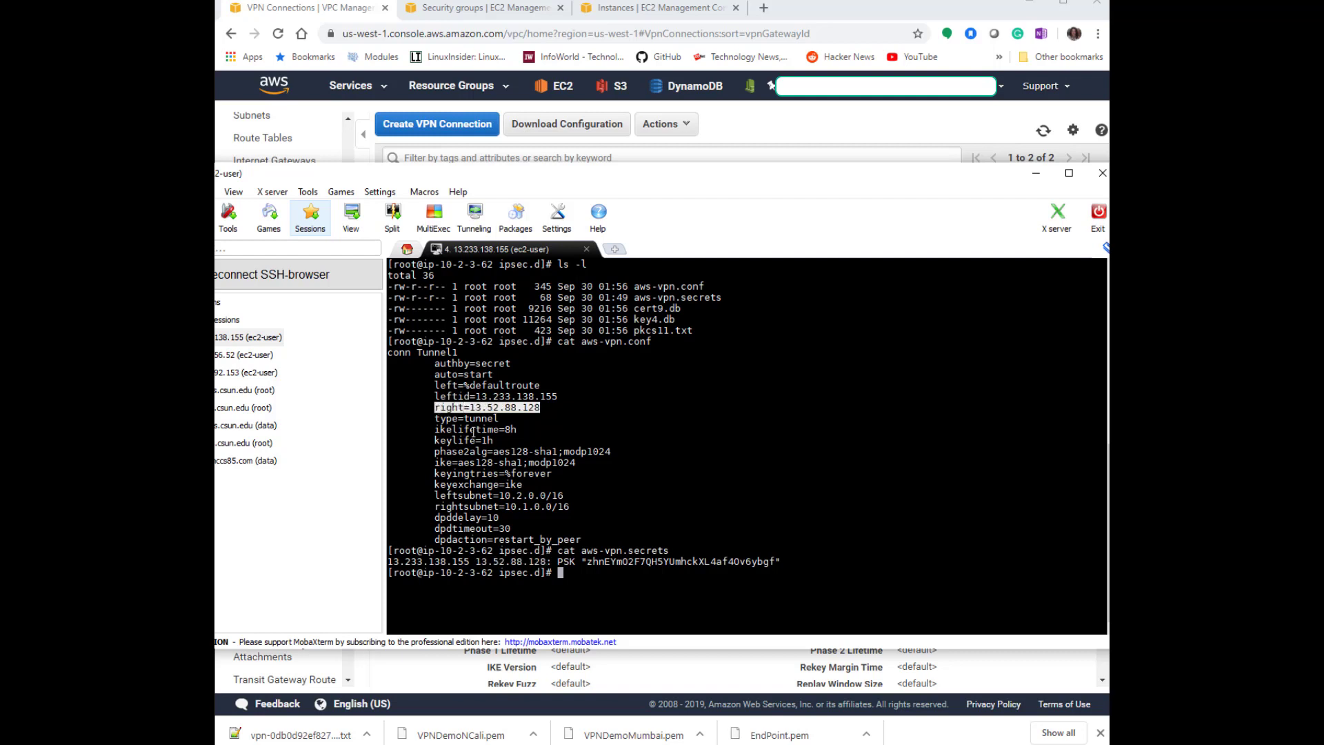
left_click(553, 491)
left_click_drag(581, 561, 780, 559)
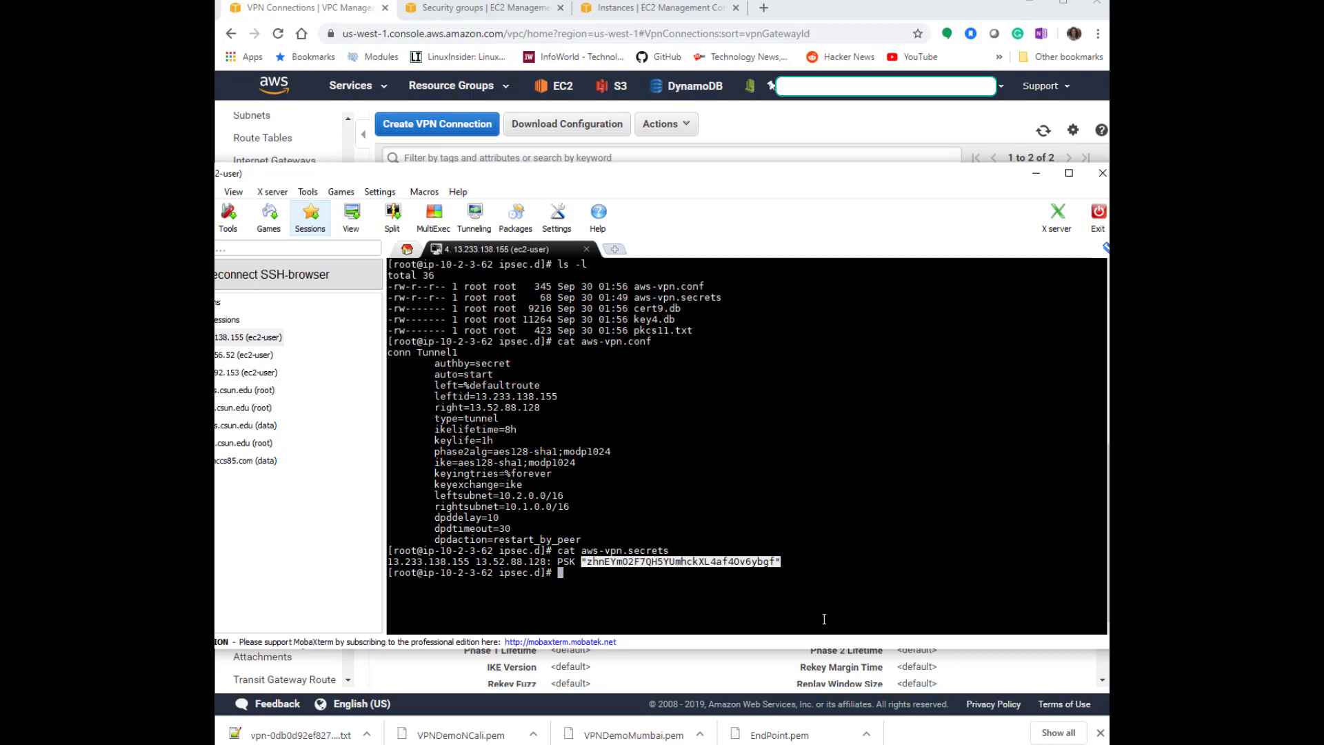
Compare the secrets file's pre-shared key with the Pre-Shared Key in the downloaded tunnel configuration.
key("alt+Tab")
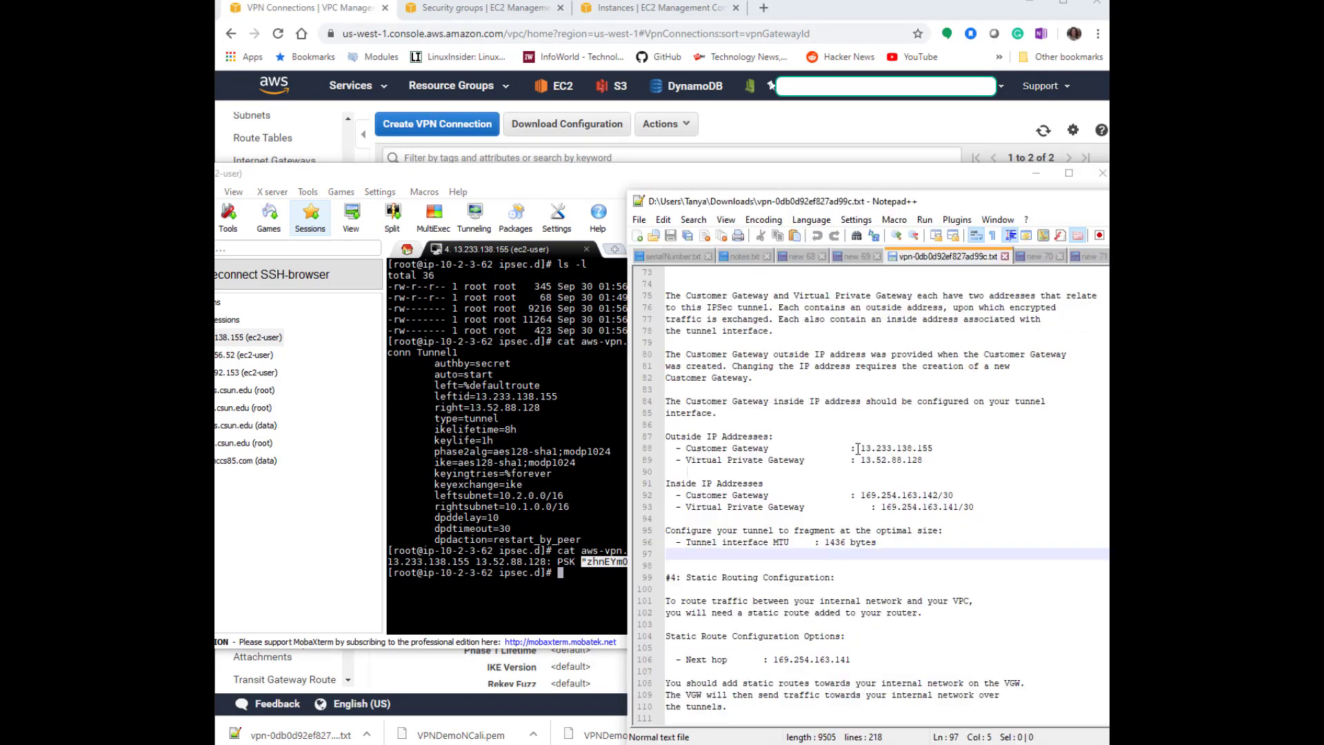
scroll(853, 452, "down", 6)
scroll(853, 452, "up", 20)
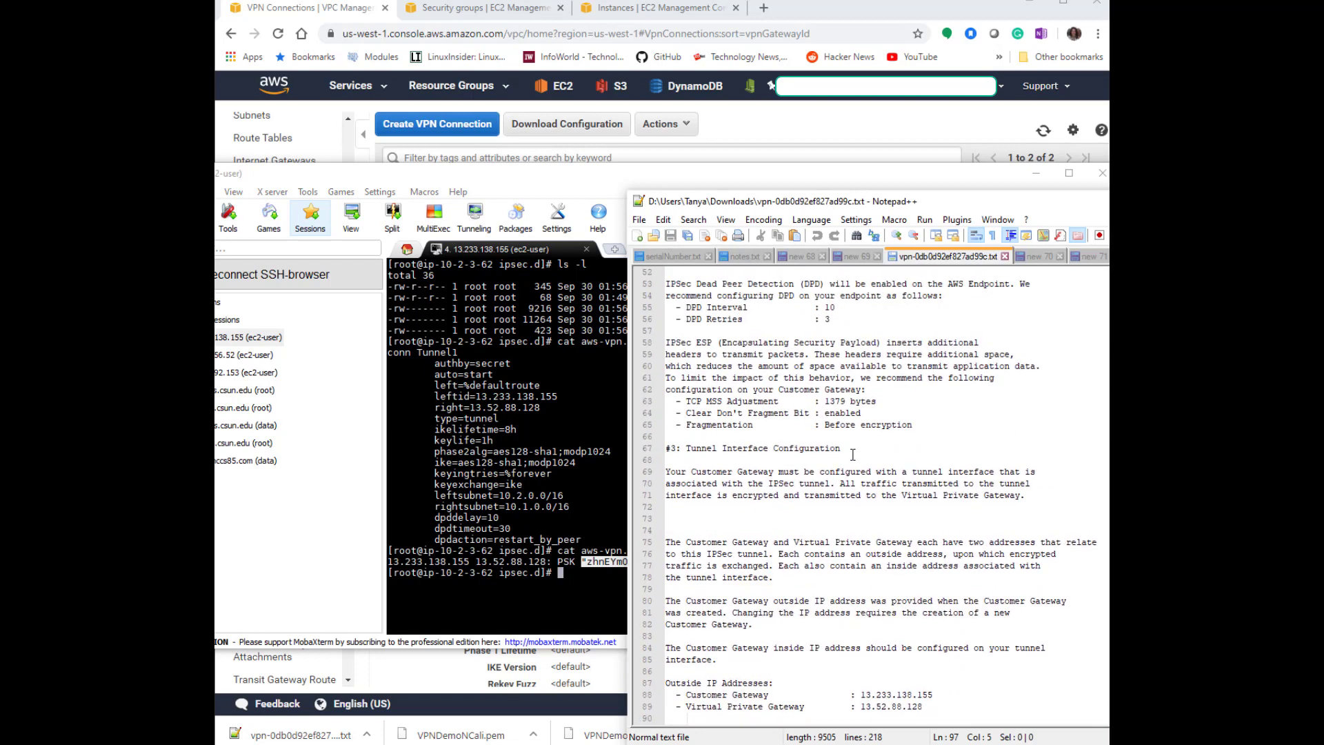
scroll(853, 455, "up", 1)
left_click_drag(993, 460, 651, 462)
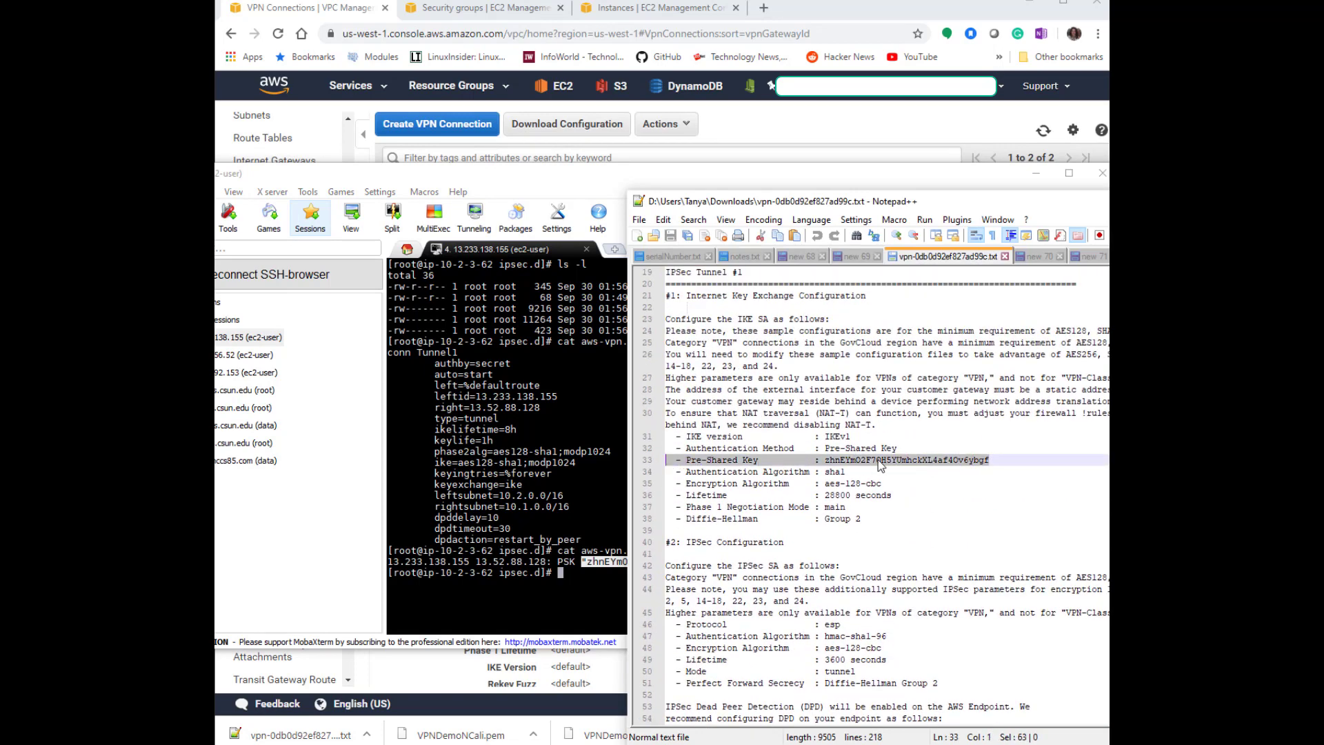
double_click(882, 463)
left_click(587, 560)
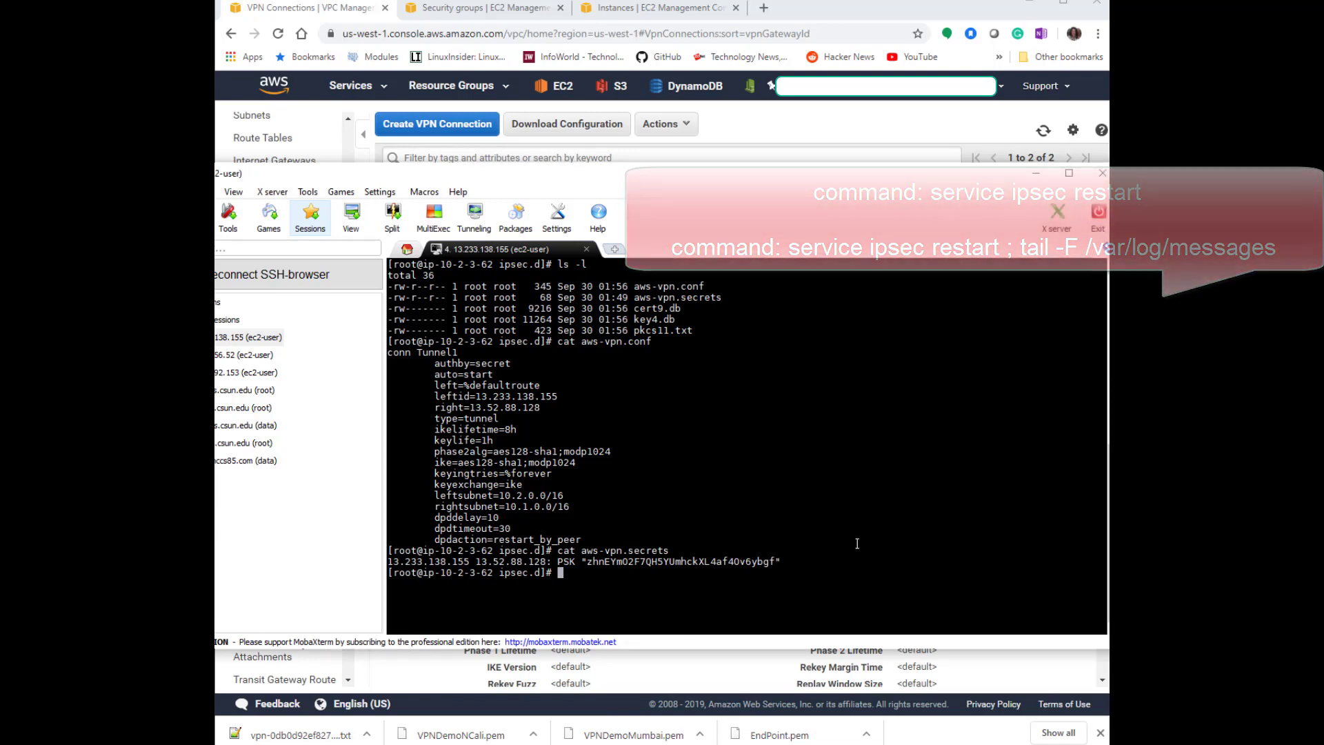
Clear the terminal, restart the ipsec service and follow /var/log/messages.
type("clear")
key("Return")
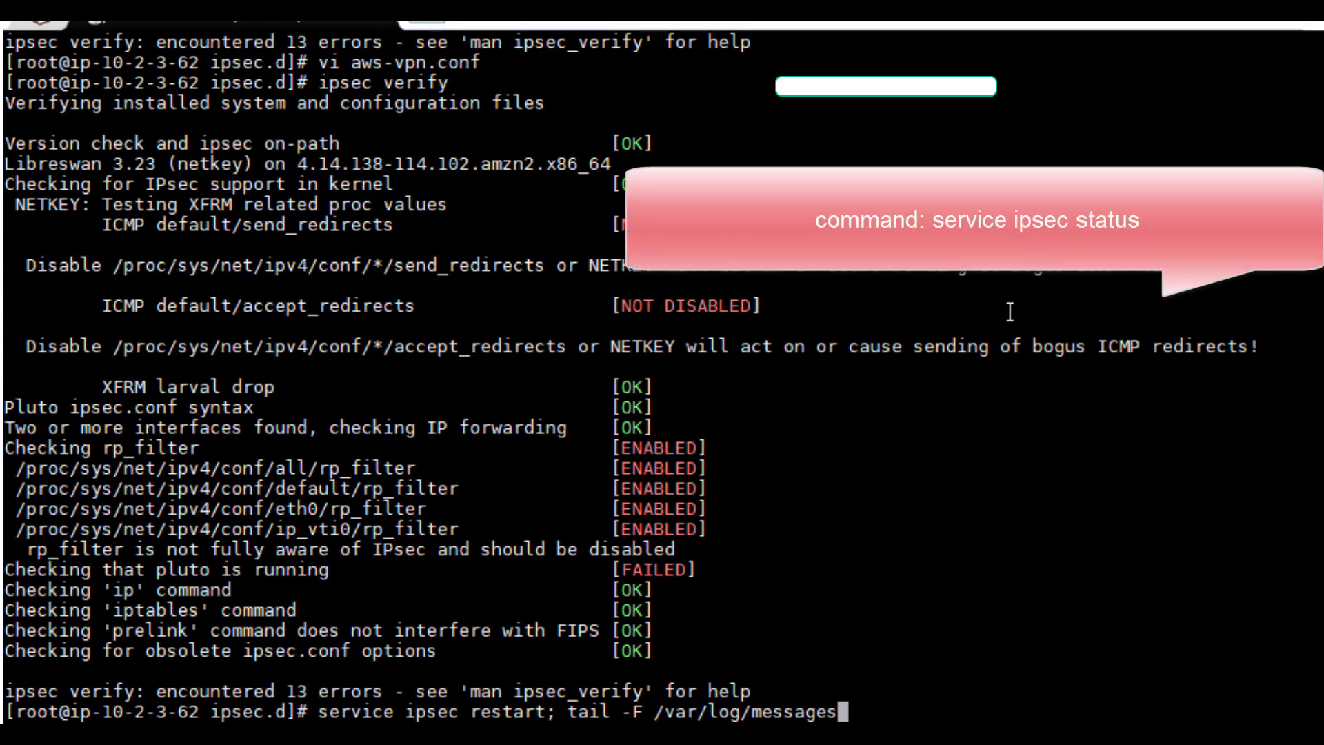
key("Return")
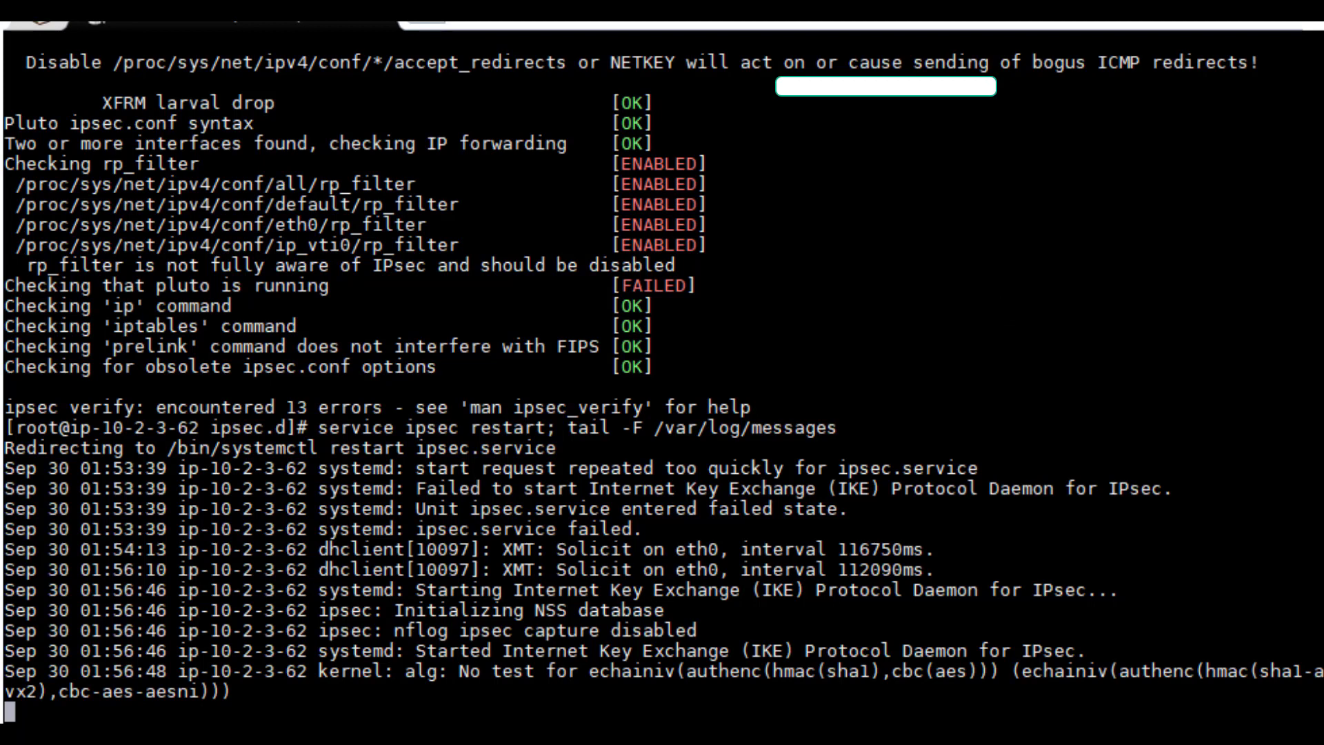
Stop following the log and check the ipsec service status with sudo.
type("sudo service ipsec status")
key("Return")
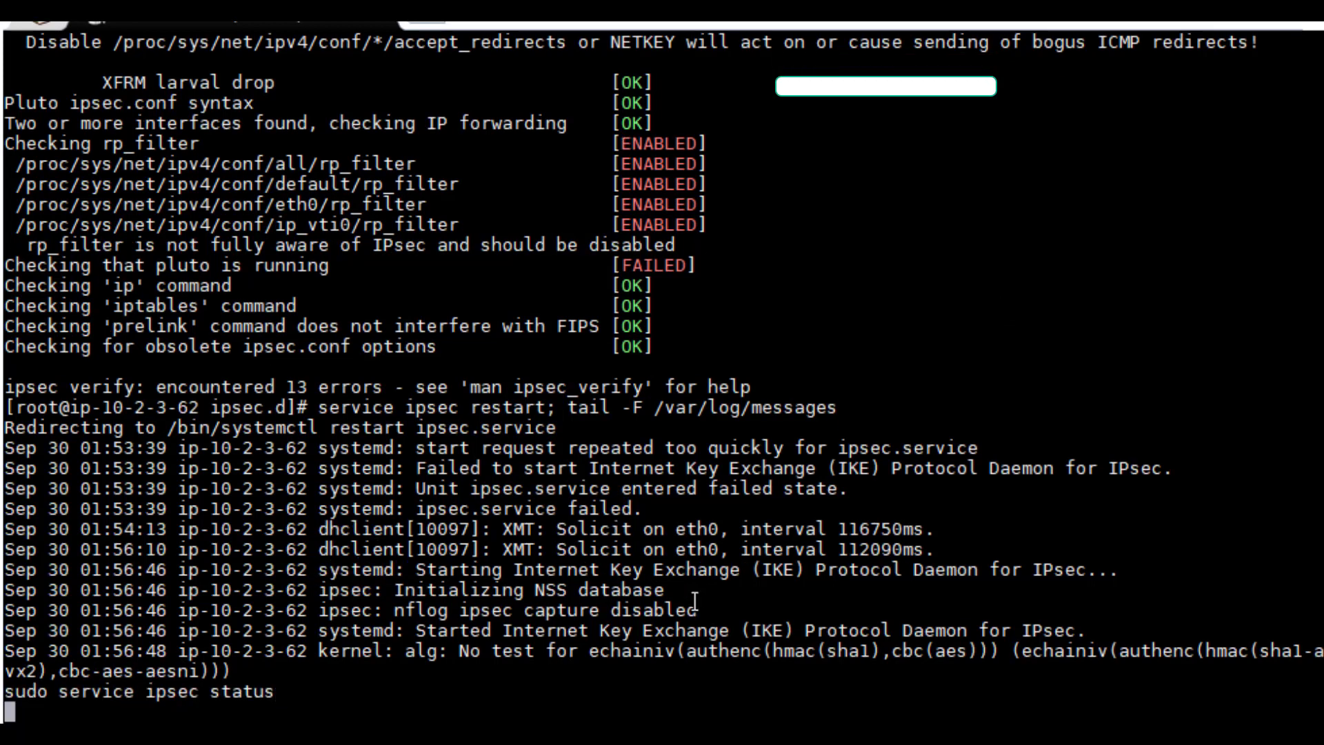
key("ctrl+c")
key("shift+Insert")
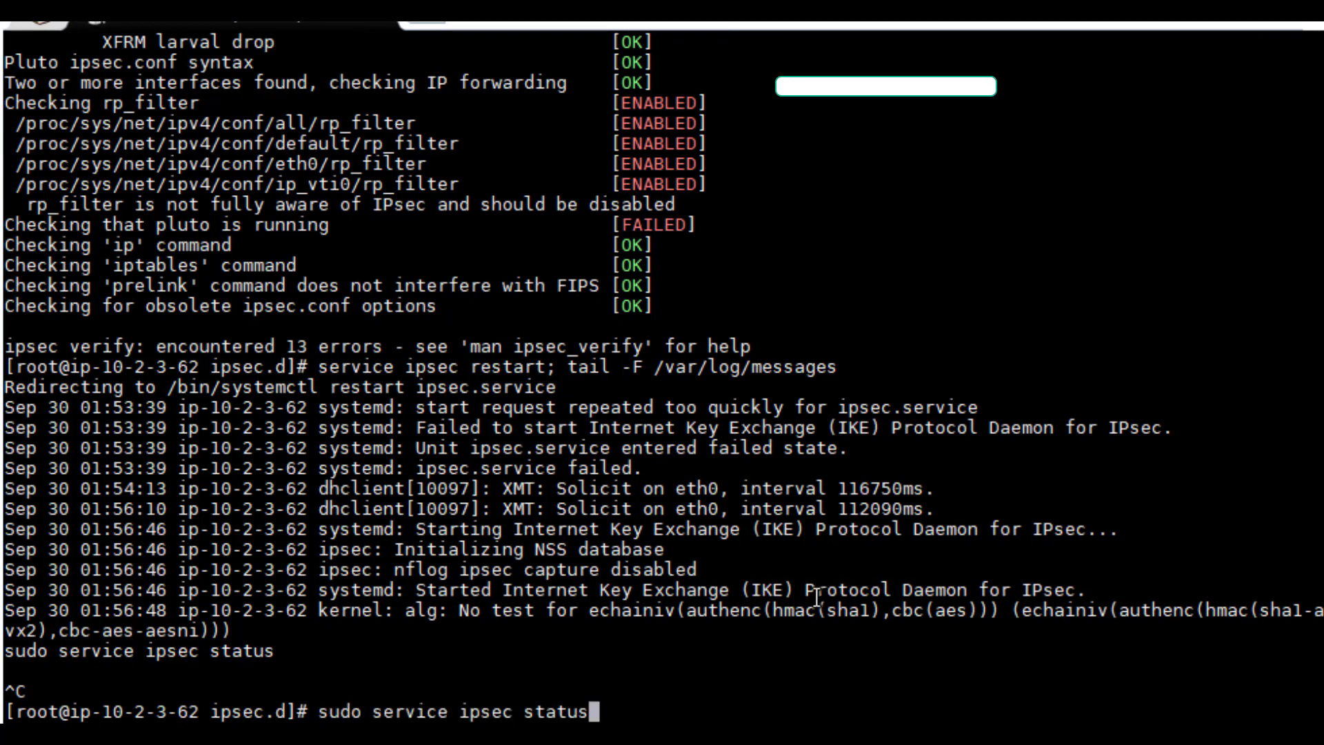
key("Return")
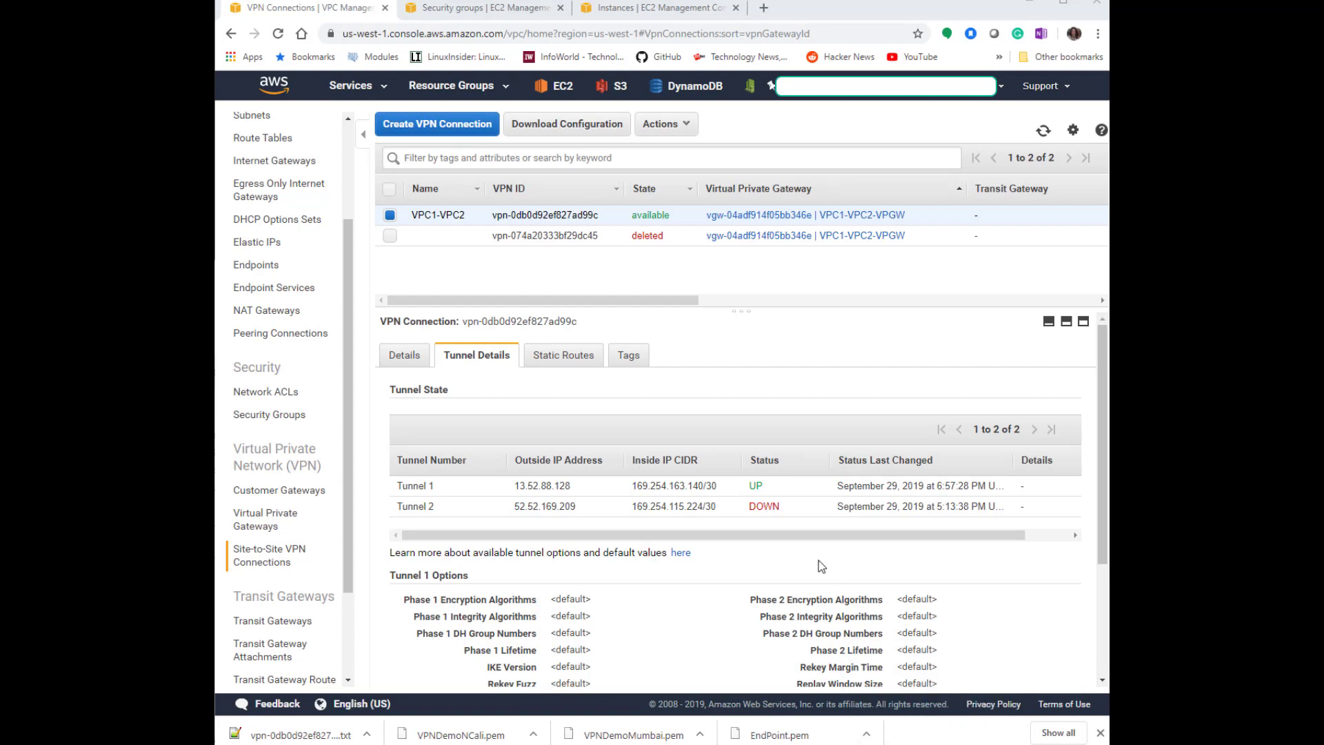
Check the tunnel status of the VPC1-VPC2 VPN connection, then return to the EC2 instances list.
key("alt+Tab")
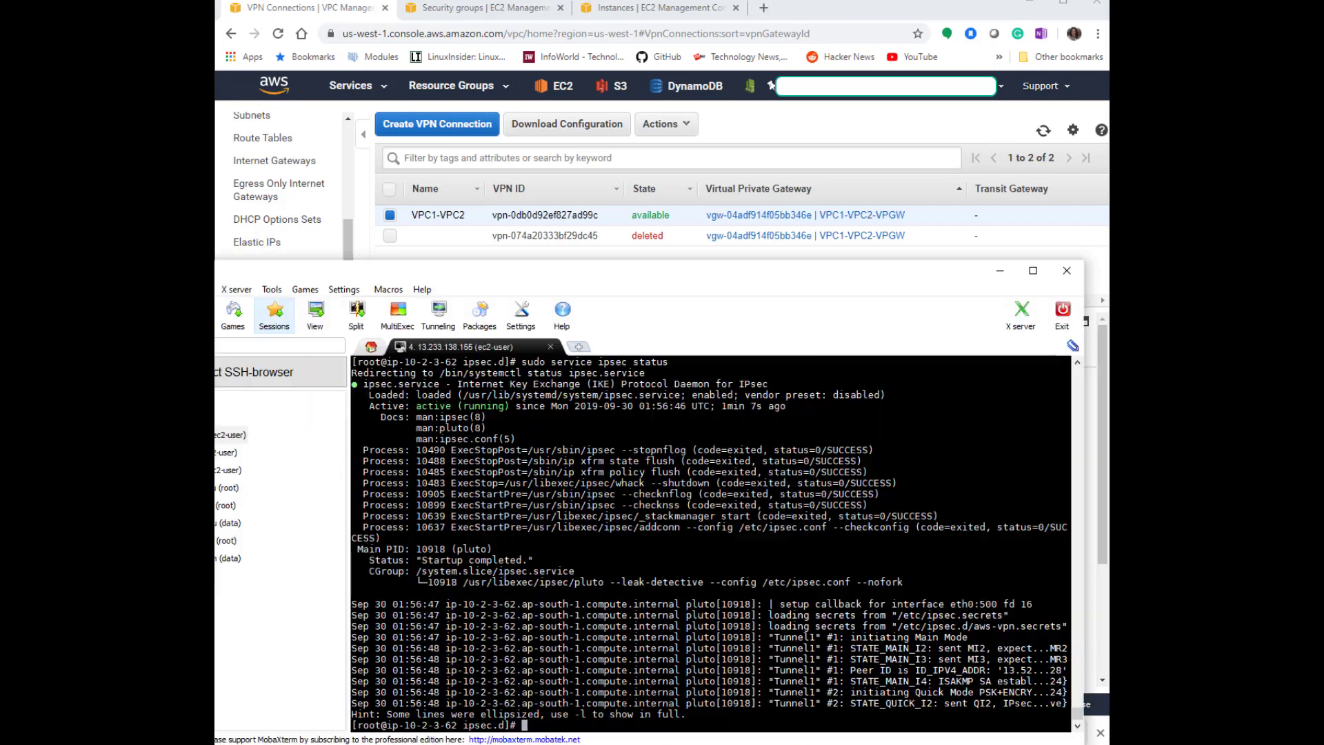
left_click_drag(703, 274, 735, 176)
left_click(1041, 131)
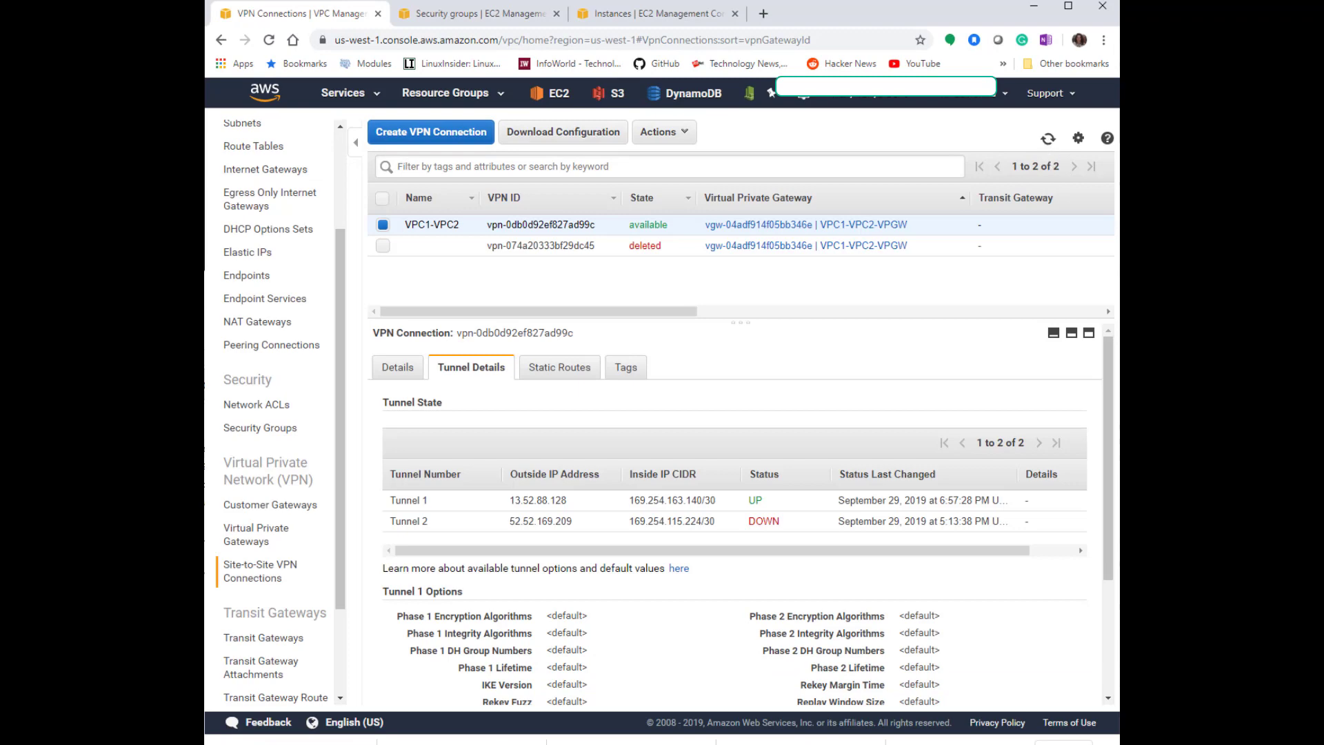
key("alt+Tab")
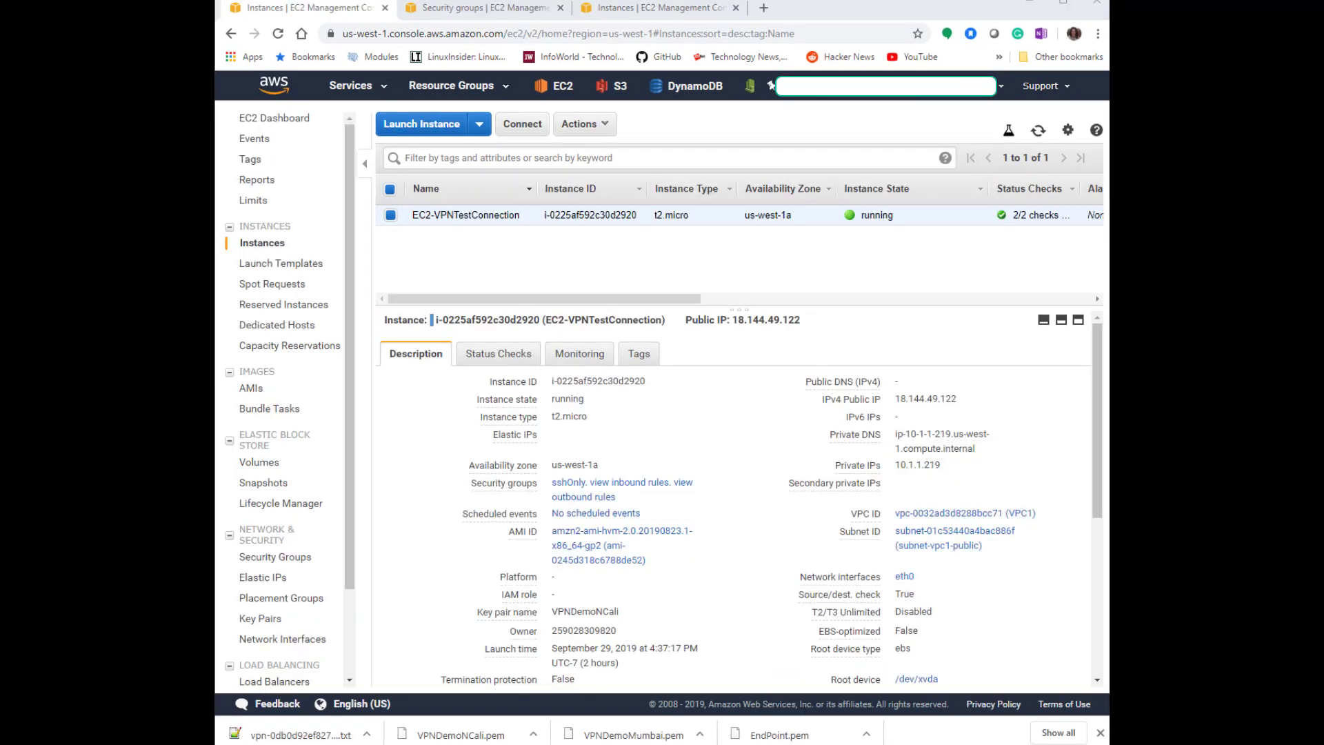
Start a new SSH session to the test instance's public IP 18.144.49.122 with username ec2-user.
left_click(968, 398)
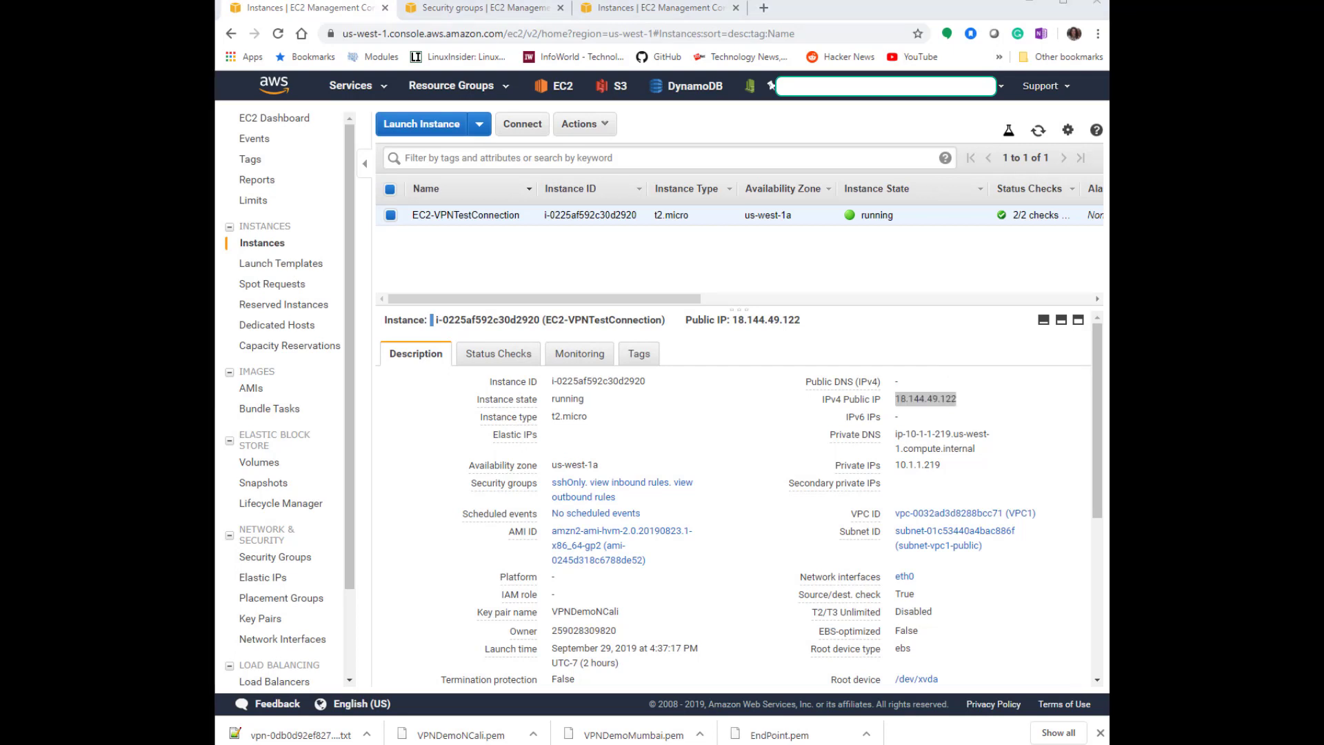
left_click(573, 701)
left_click(360, 273)
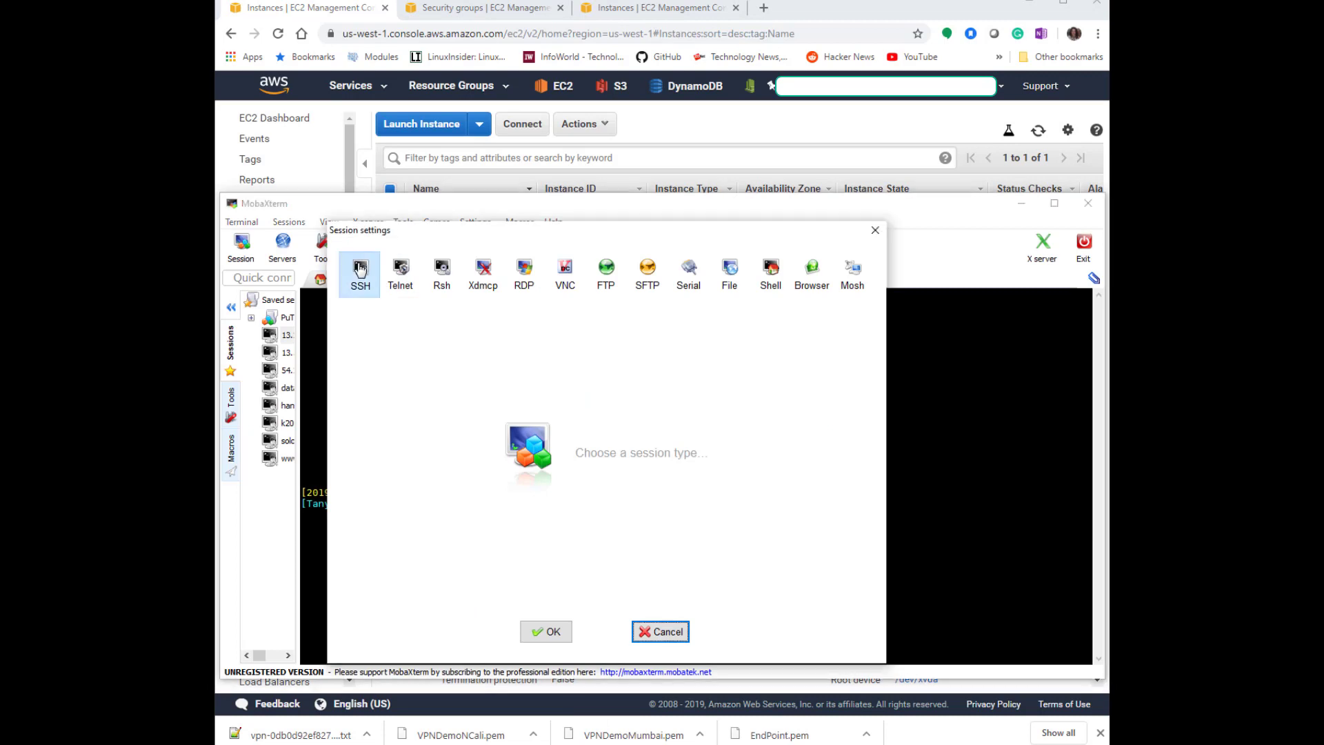
left_click(467, 361)
key("ctrl+v")
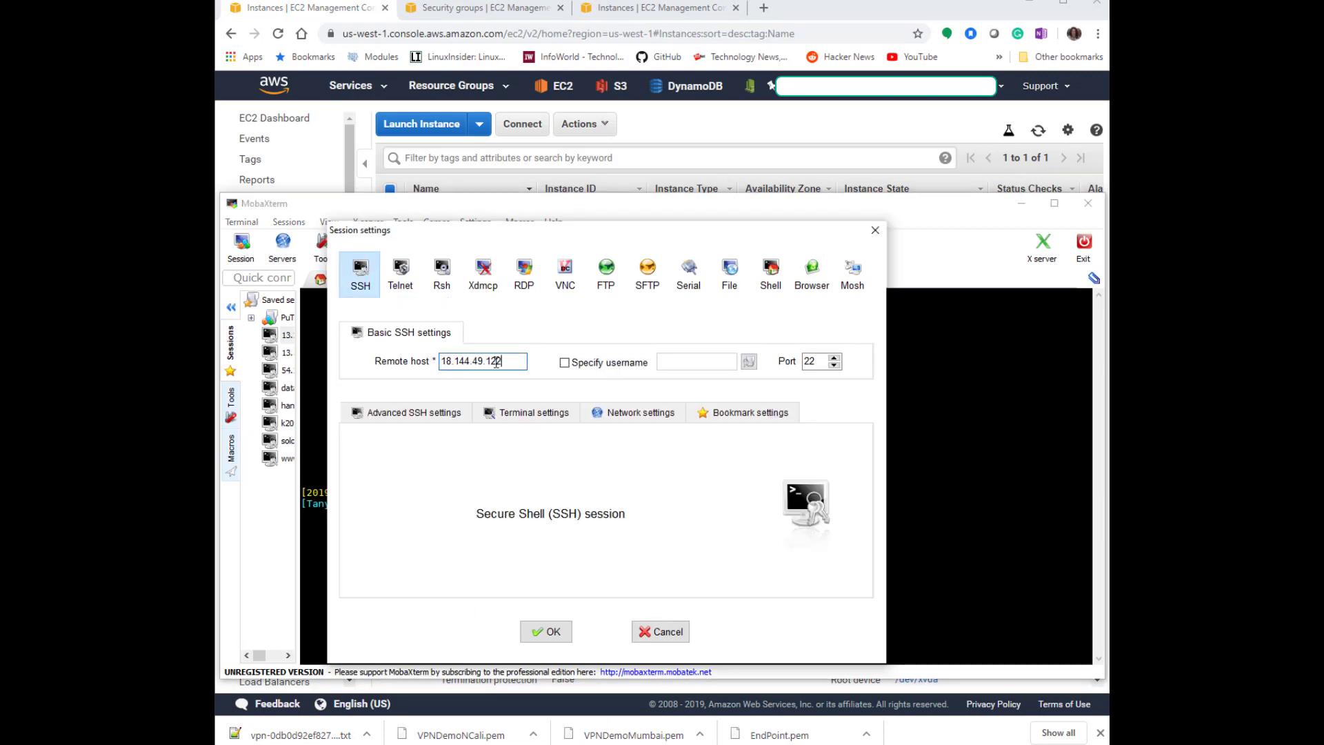
left_click(631, 363)
type("ec2-user")
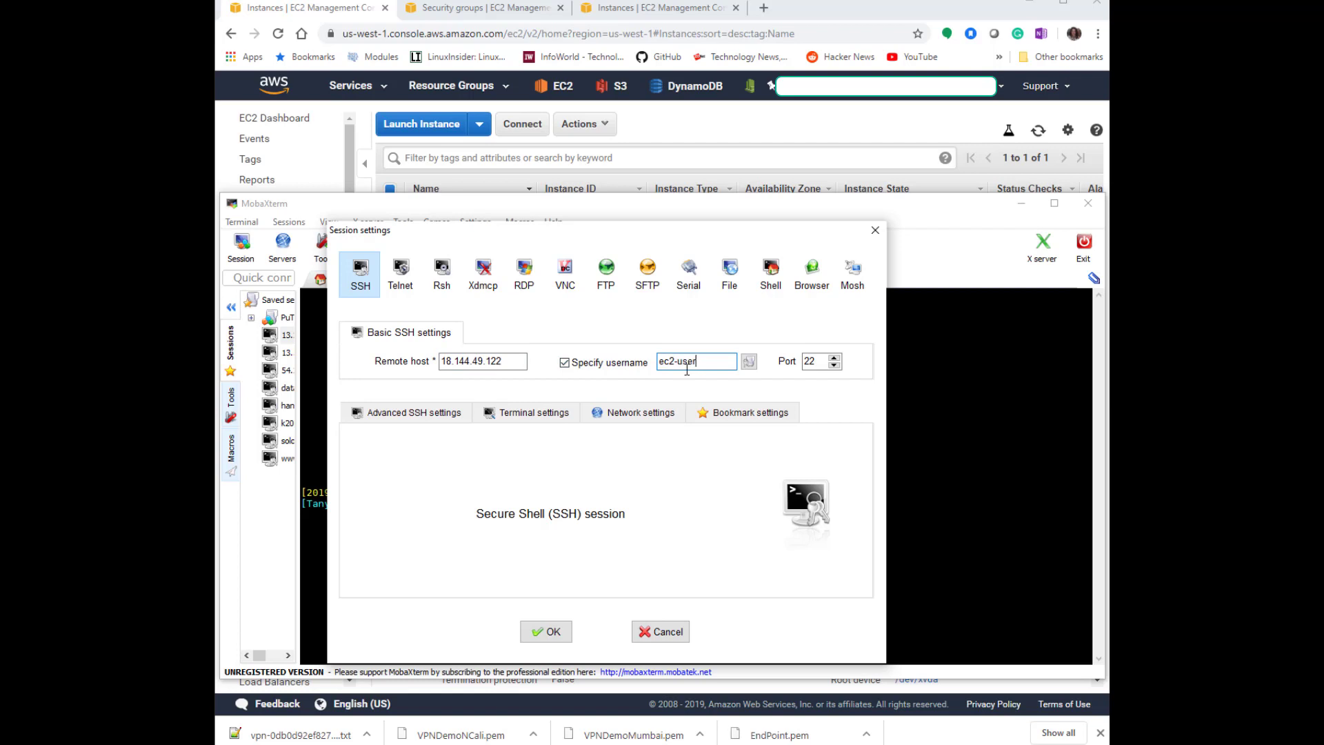
Enable a private key in the advanced SSH settings and open the session.
left_click(413, 414)
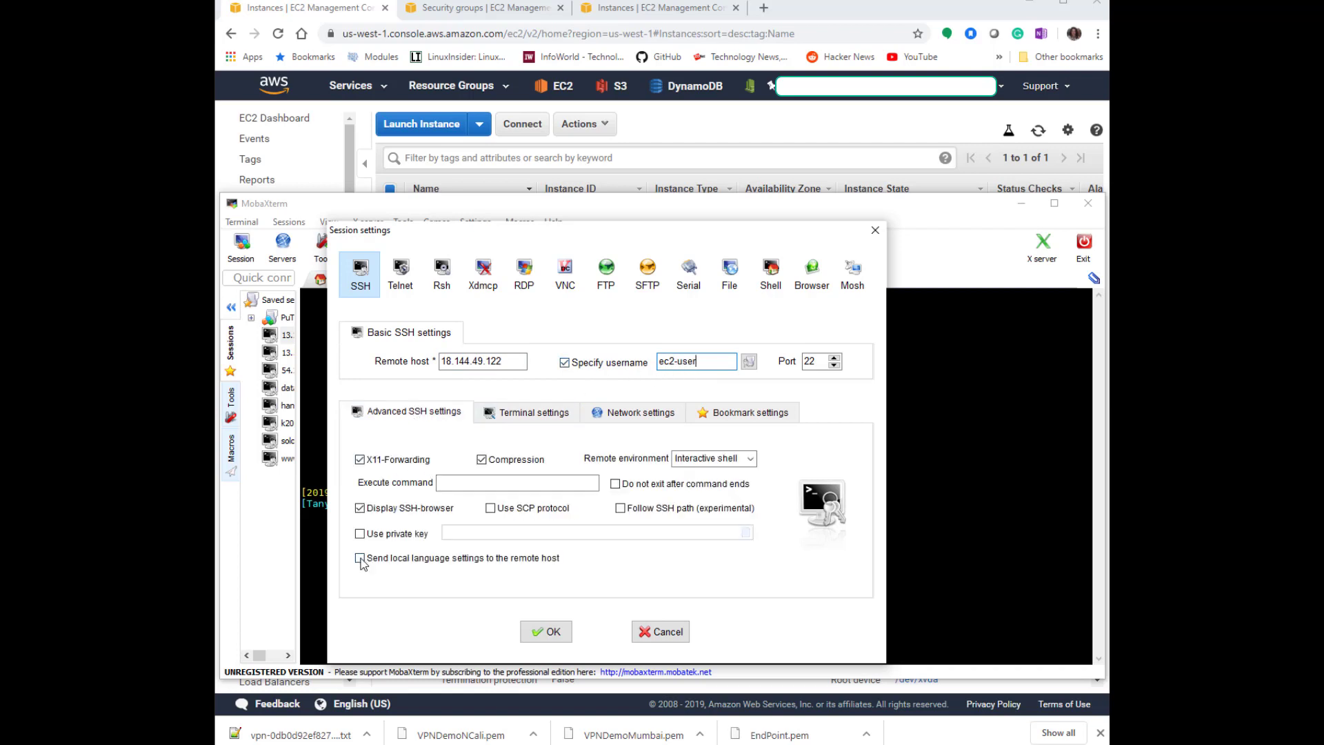
left_click(360, 534)
left_click(745, 533)
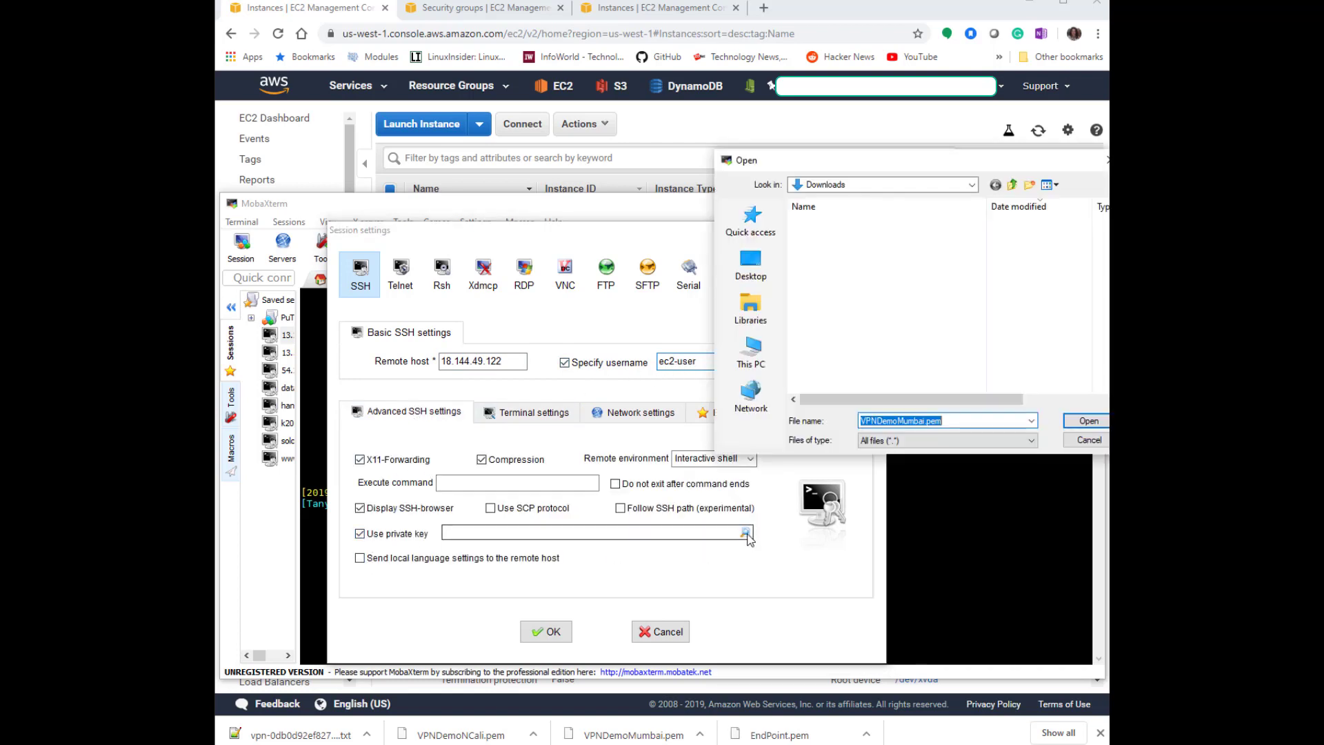
double_click(915, 254)
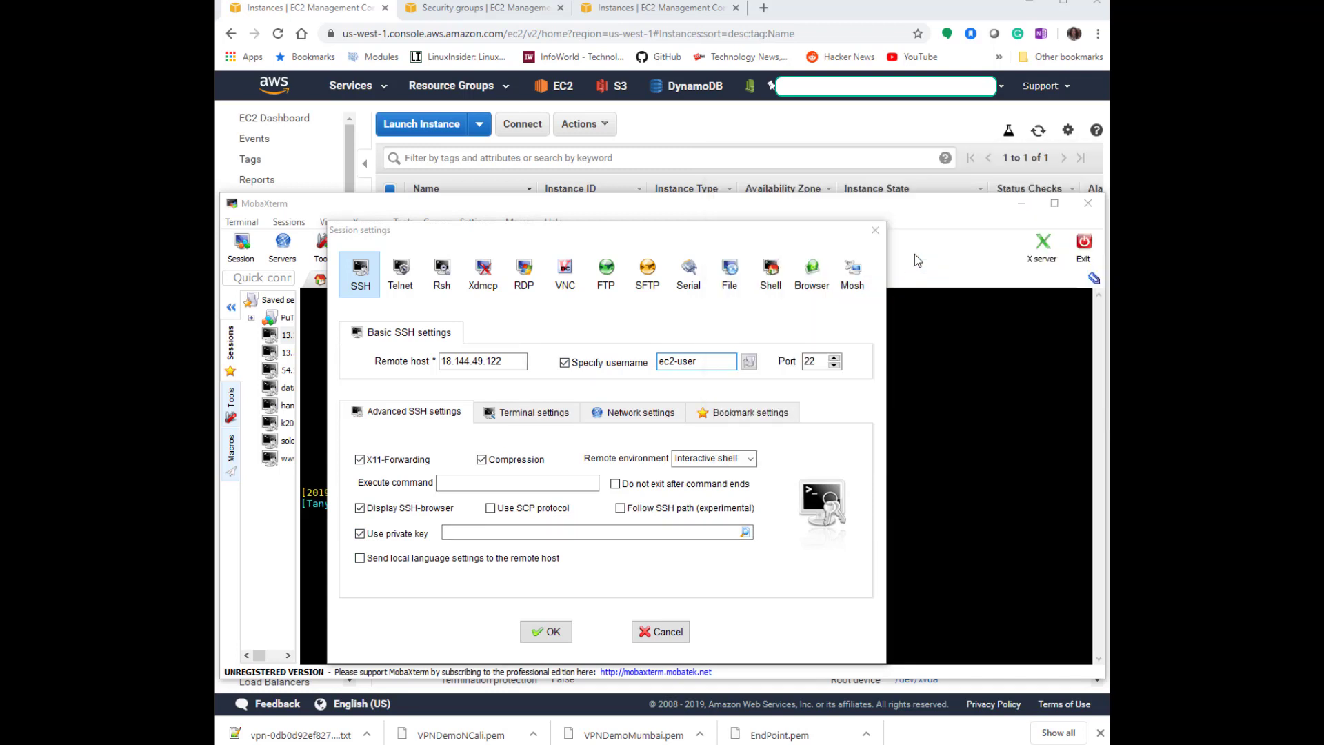
left_click(546, 632)
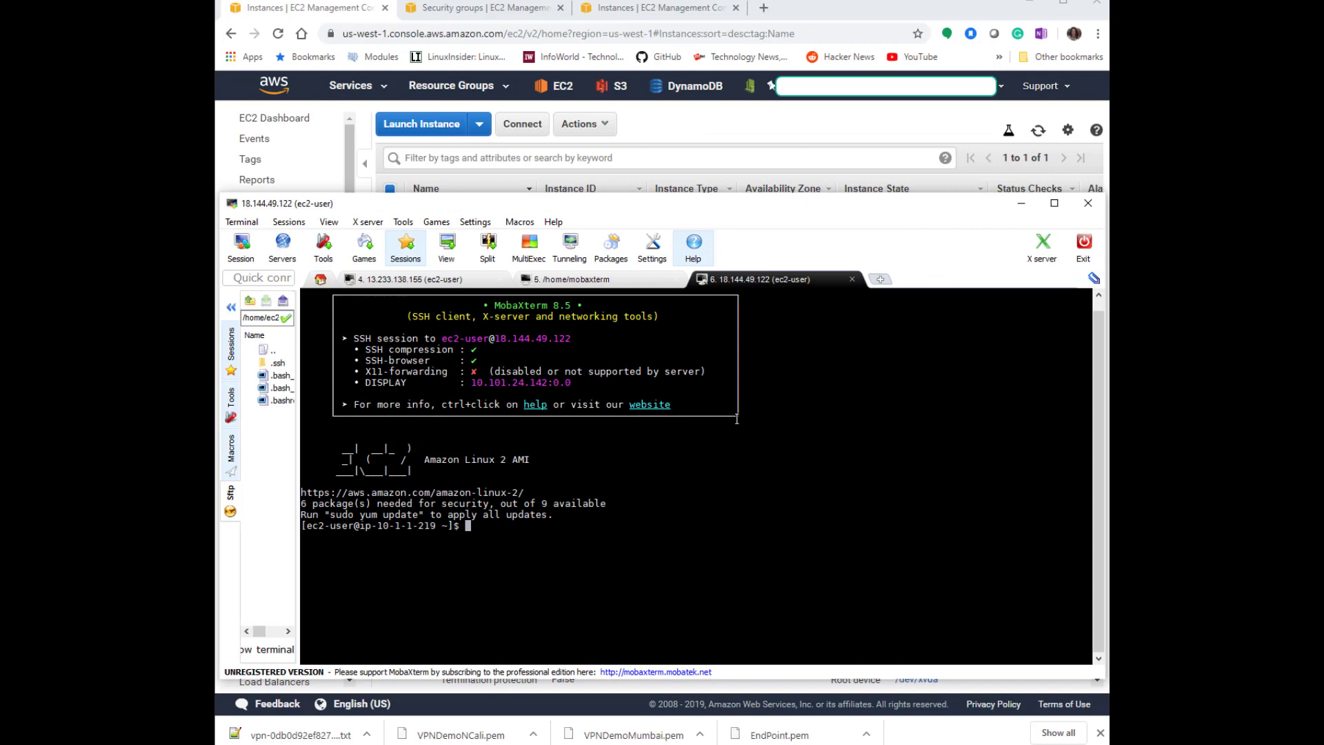
Look up the Openswan instance's private IP in the Mumbai EC2 console.
left_click(908, 132)
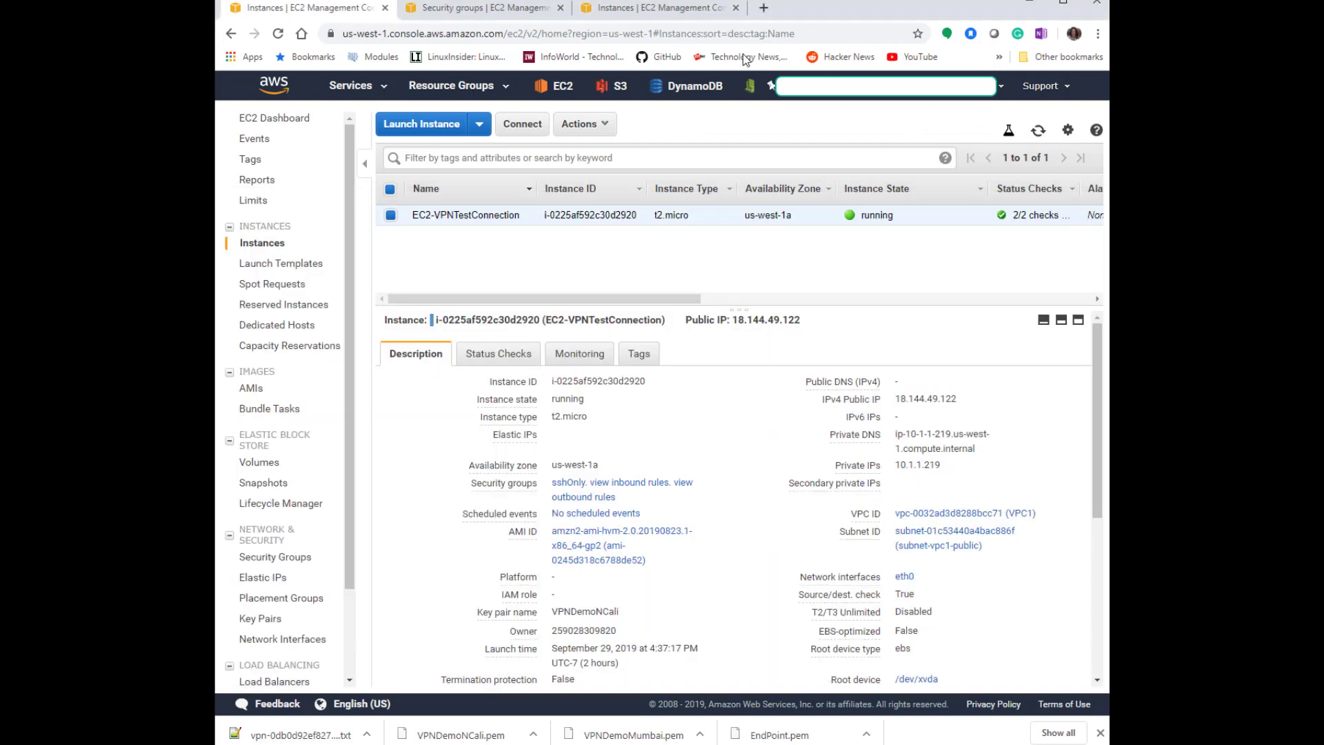
left_click(658, 8)
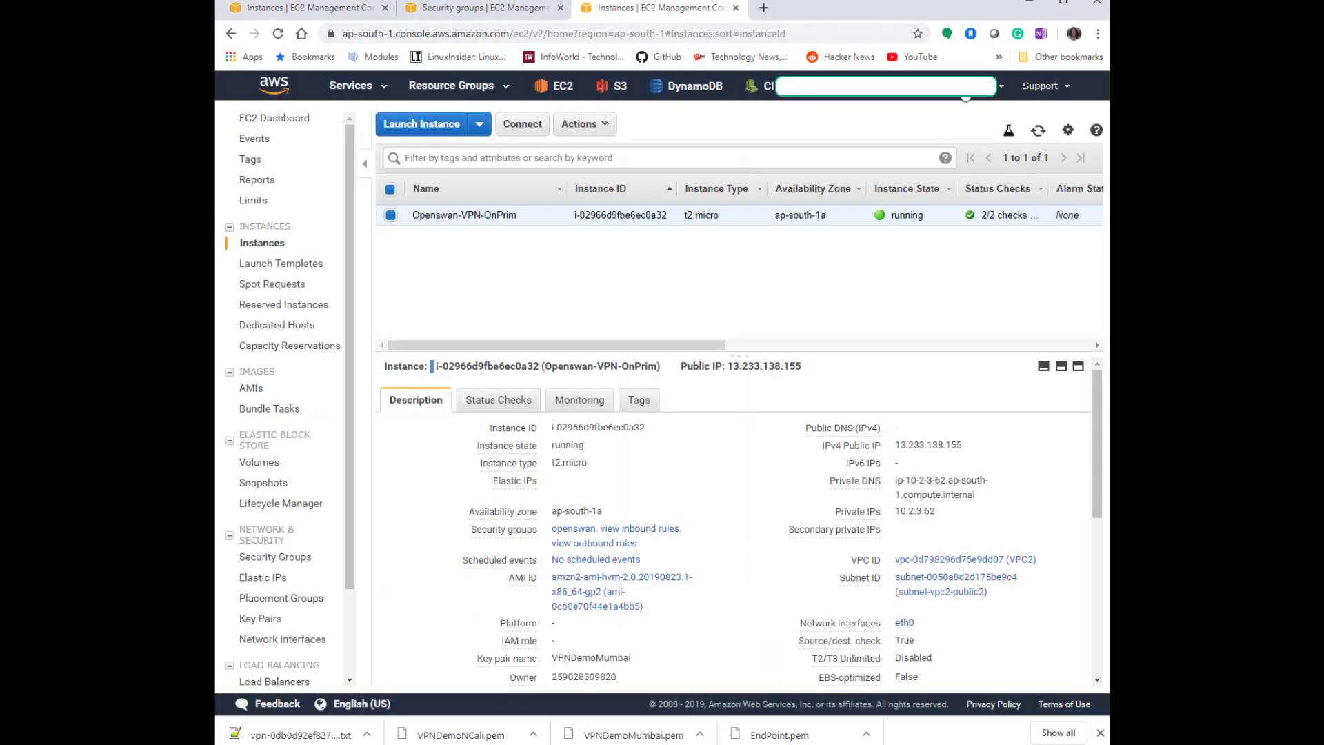
left_click(948, 510)
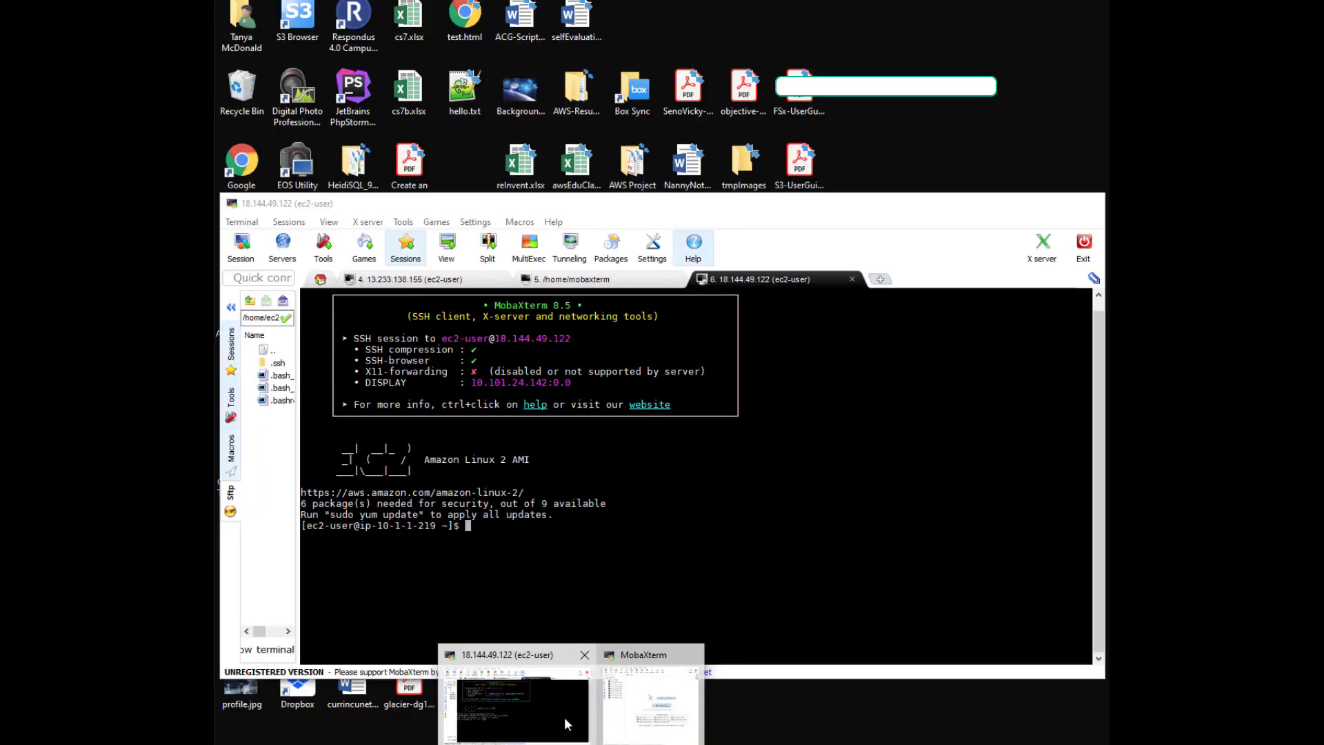
Upload VPNDemoMumbai.pem into the test instance's home directory.
left_click(564, 717)
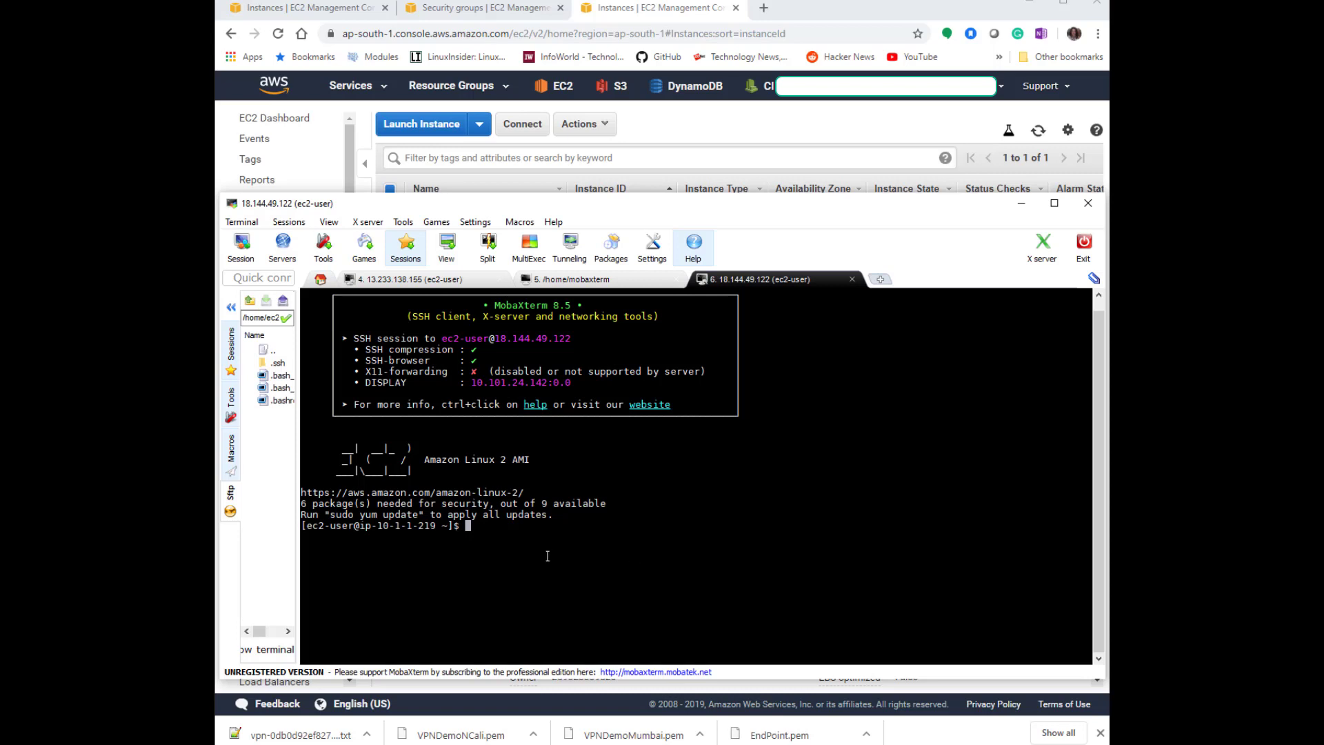
left_click_drag(296, 452, 331, 455)
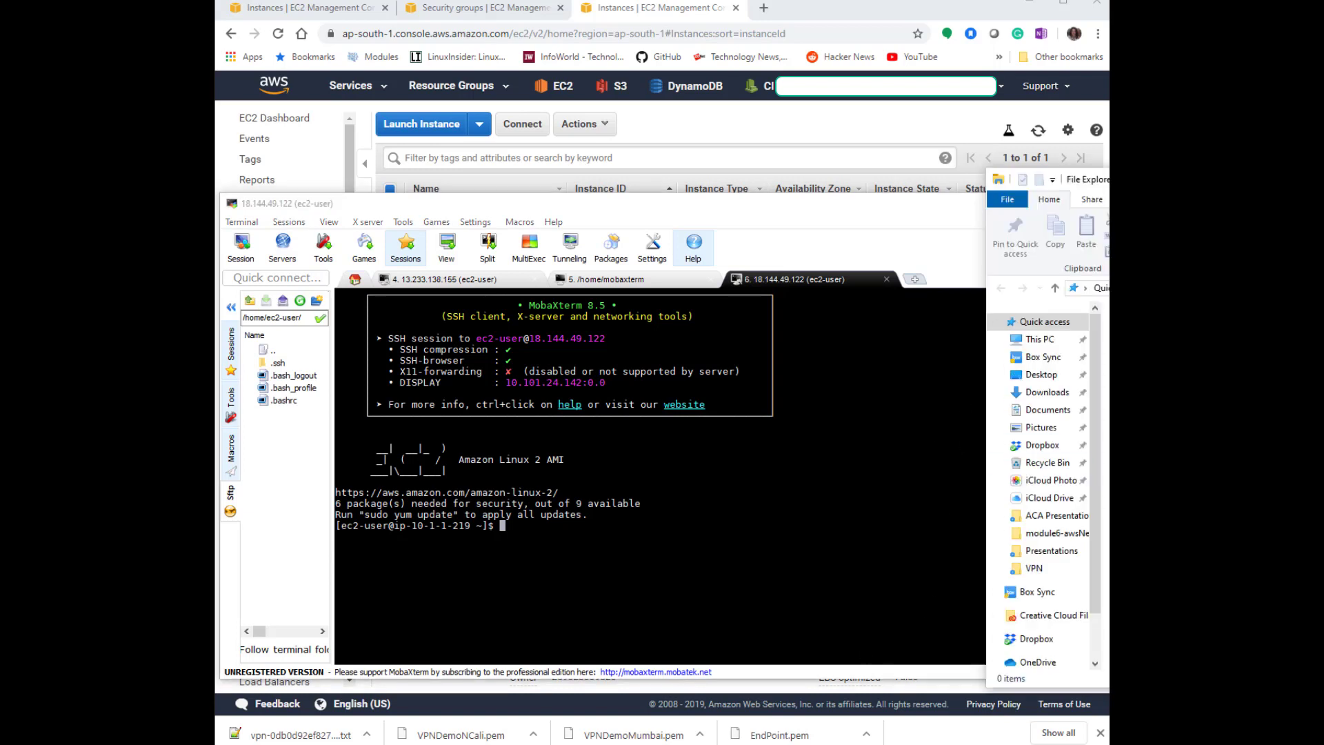
left_click(994, 322)
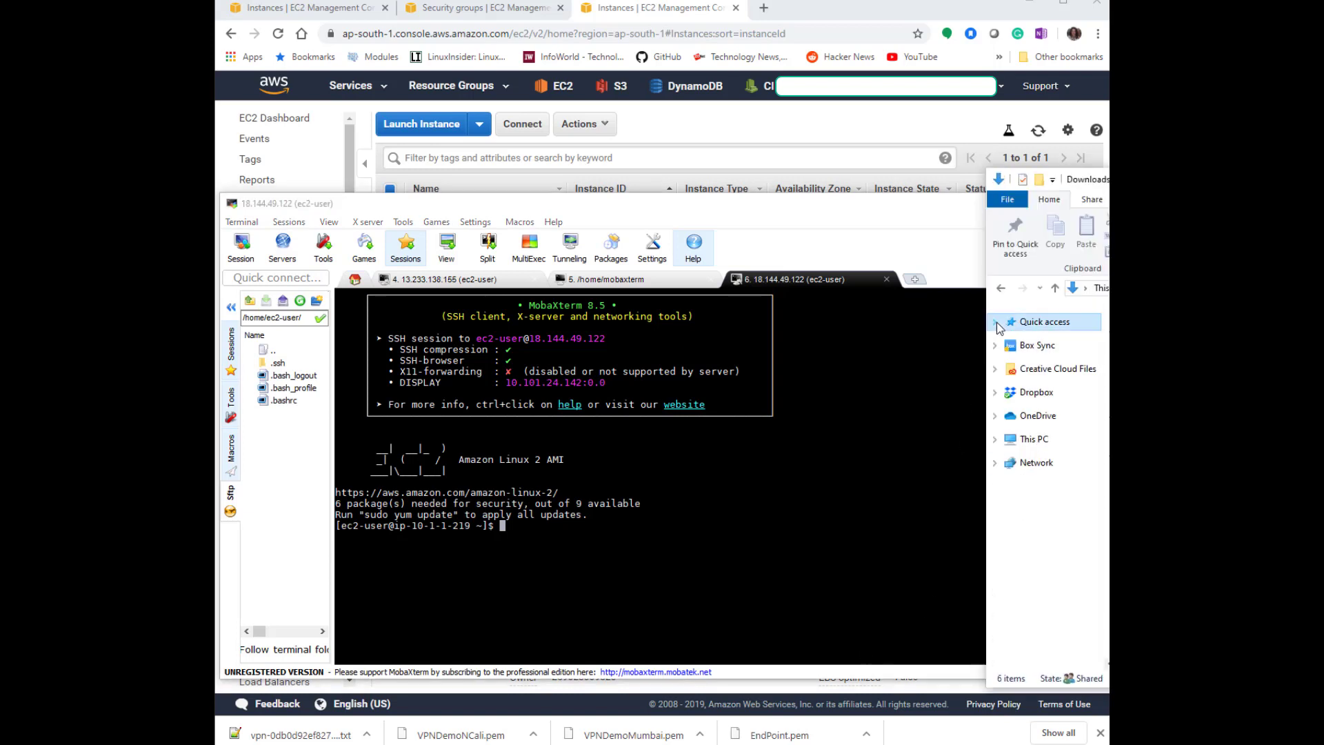
left_click_drag(1107, 404, 271, 465)
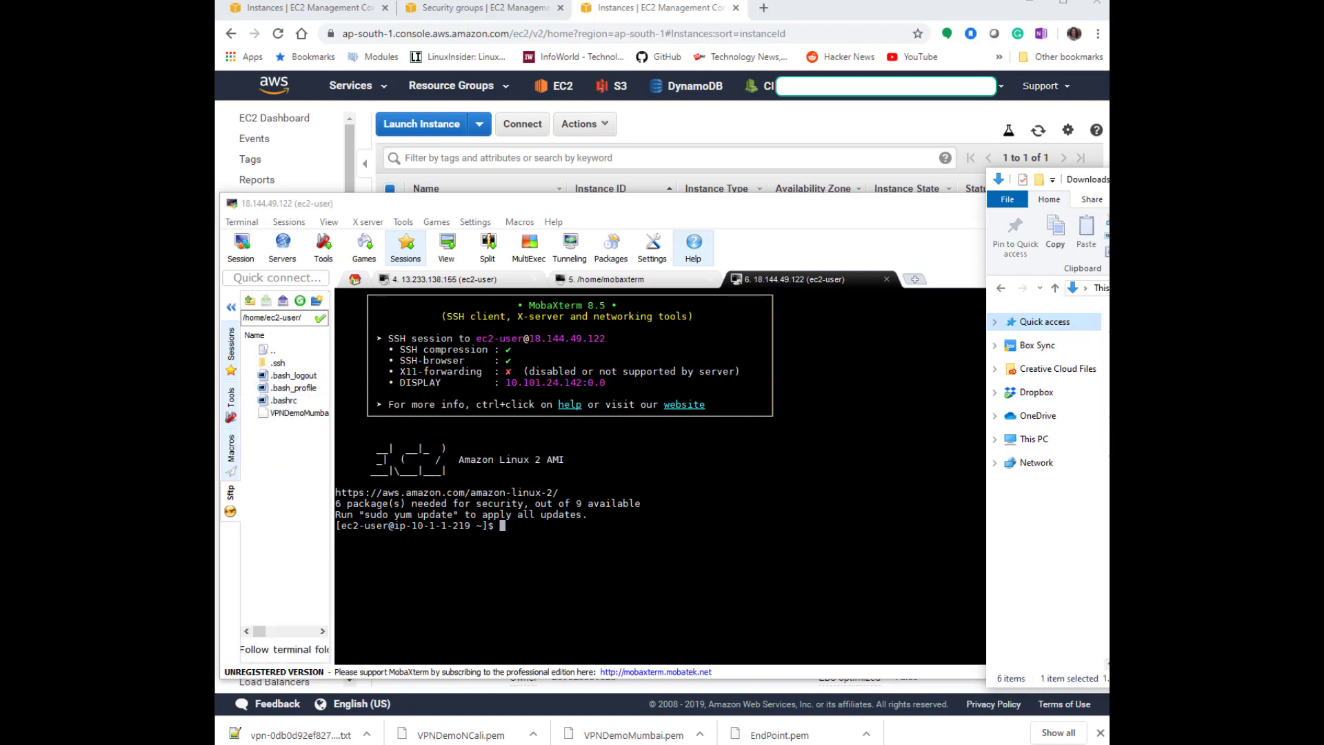
left_click(736, 457)
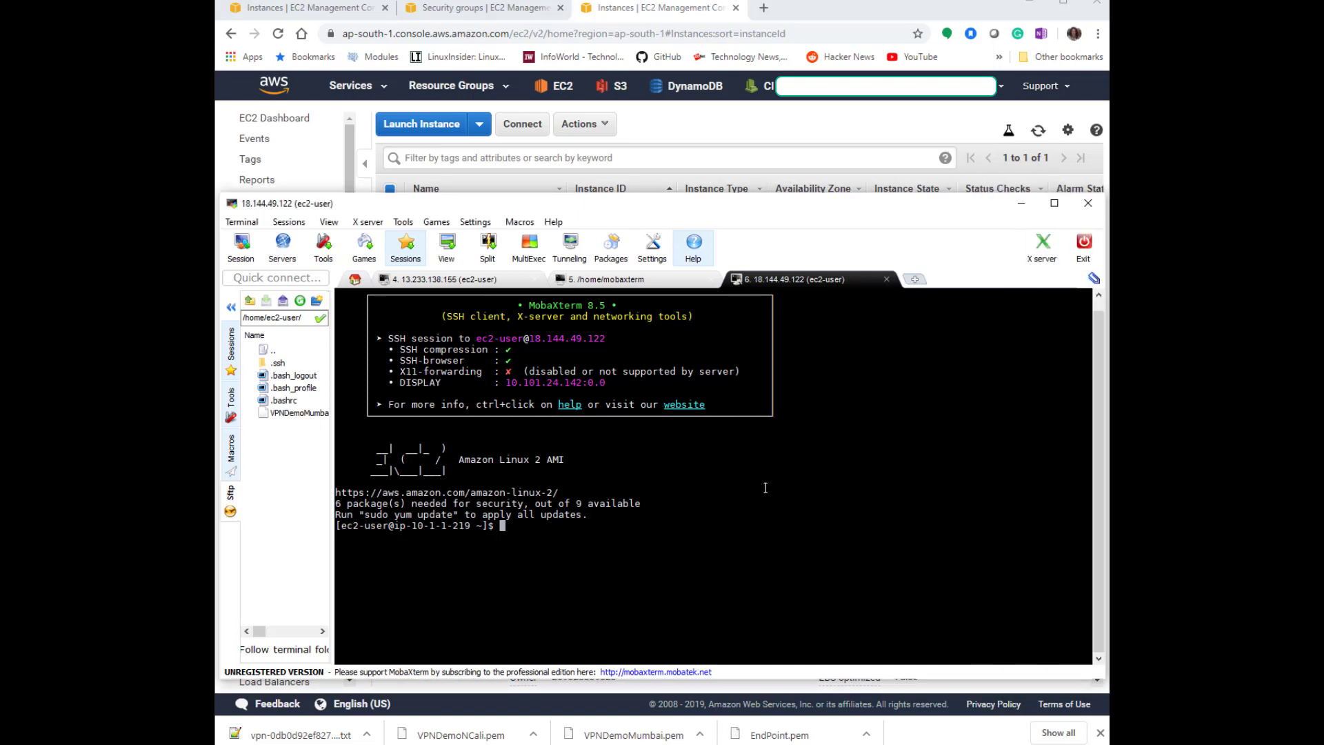
List the home directory and restrict VPNDemoMumbai.pem permissions with chmod 400.
type("ls")
key("Return")
type("chmod 40")
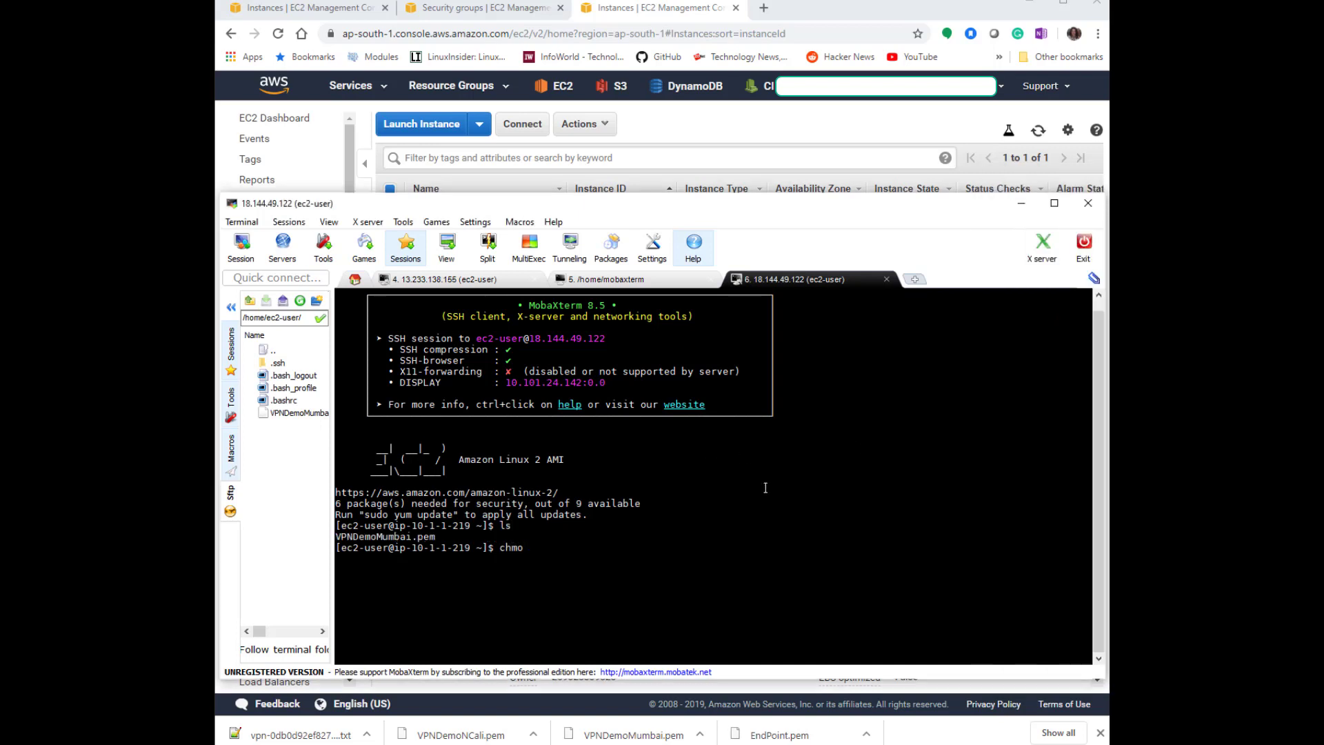
type("VPN")
key("Tab")
key("Return")
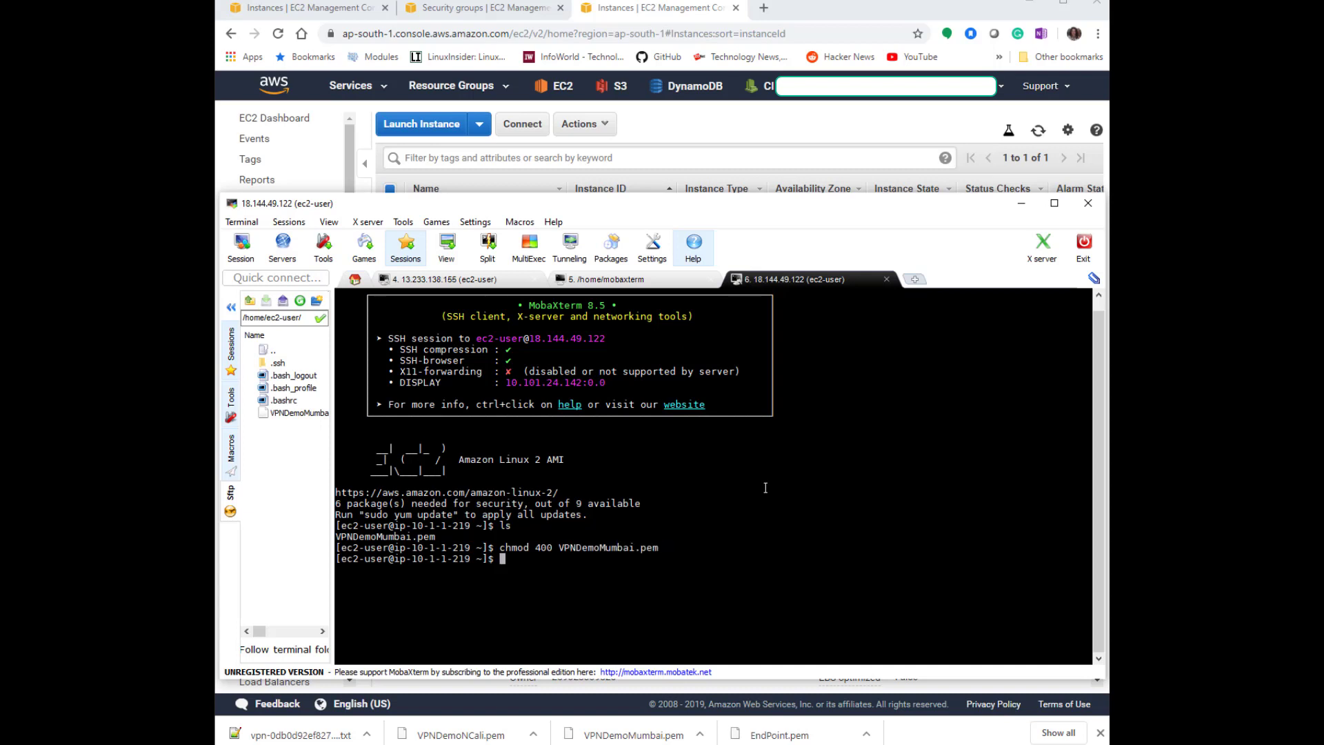
type("ssh -i VPN")
key("Tab")
type("ec2-u")
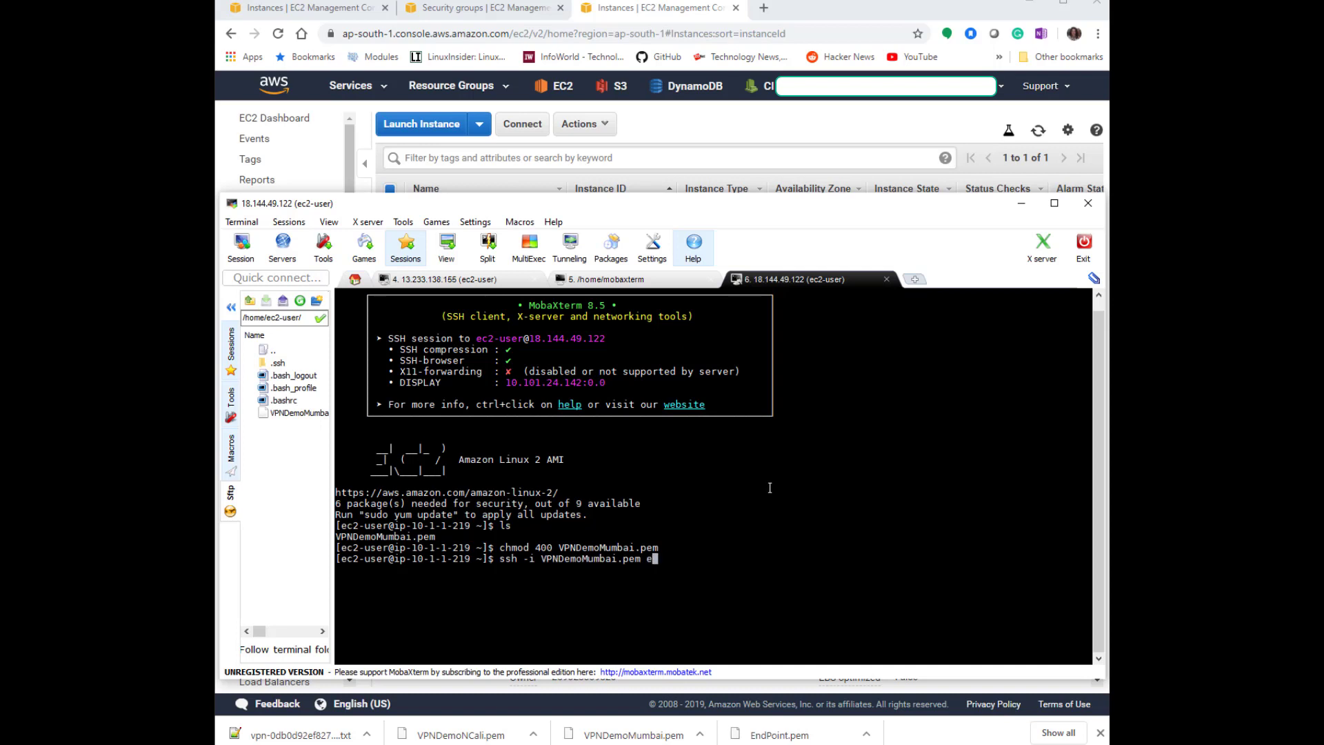
type("ser@")
right_click(863, 529)
key("Return")
type("yes")
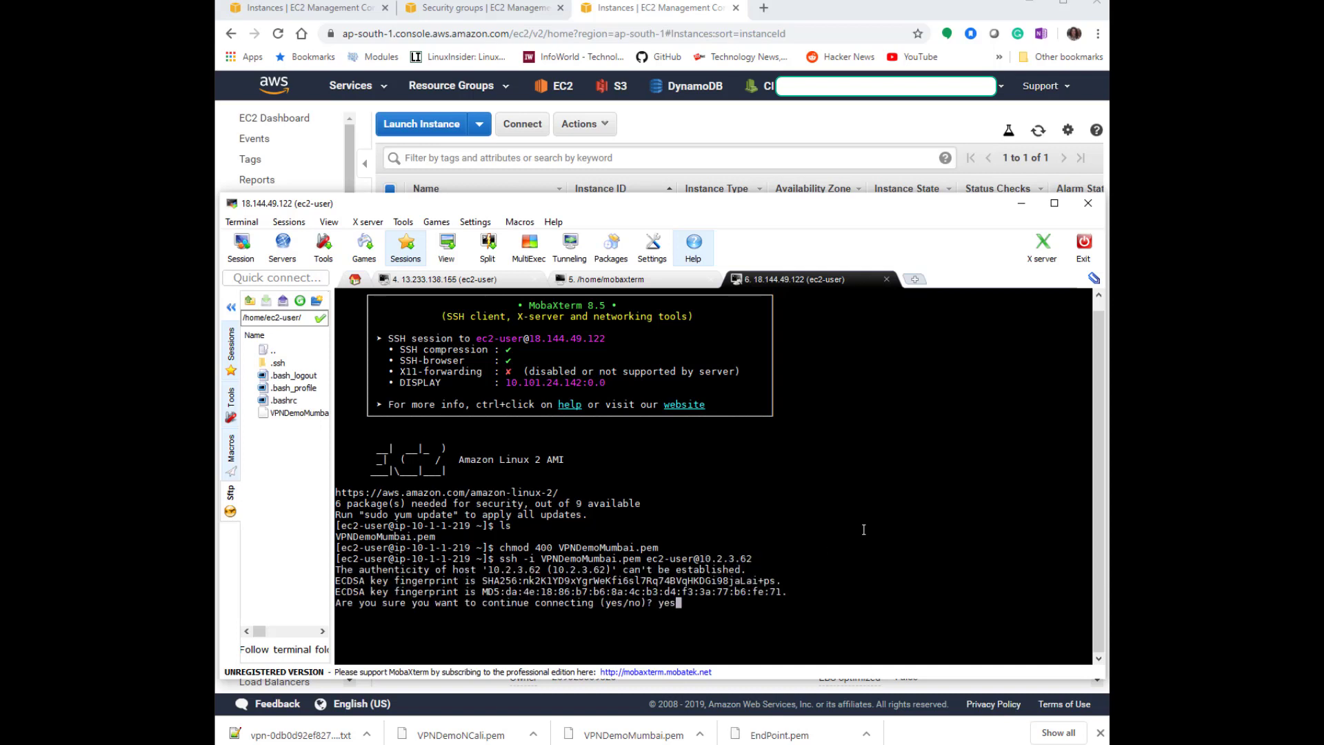
key("Return")
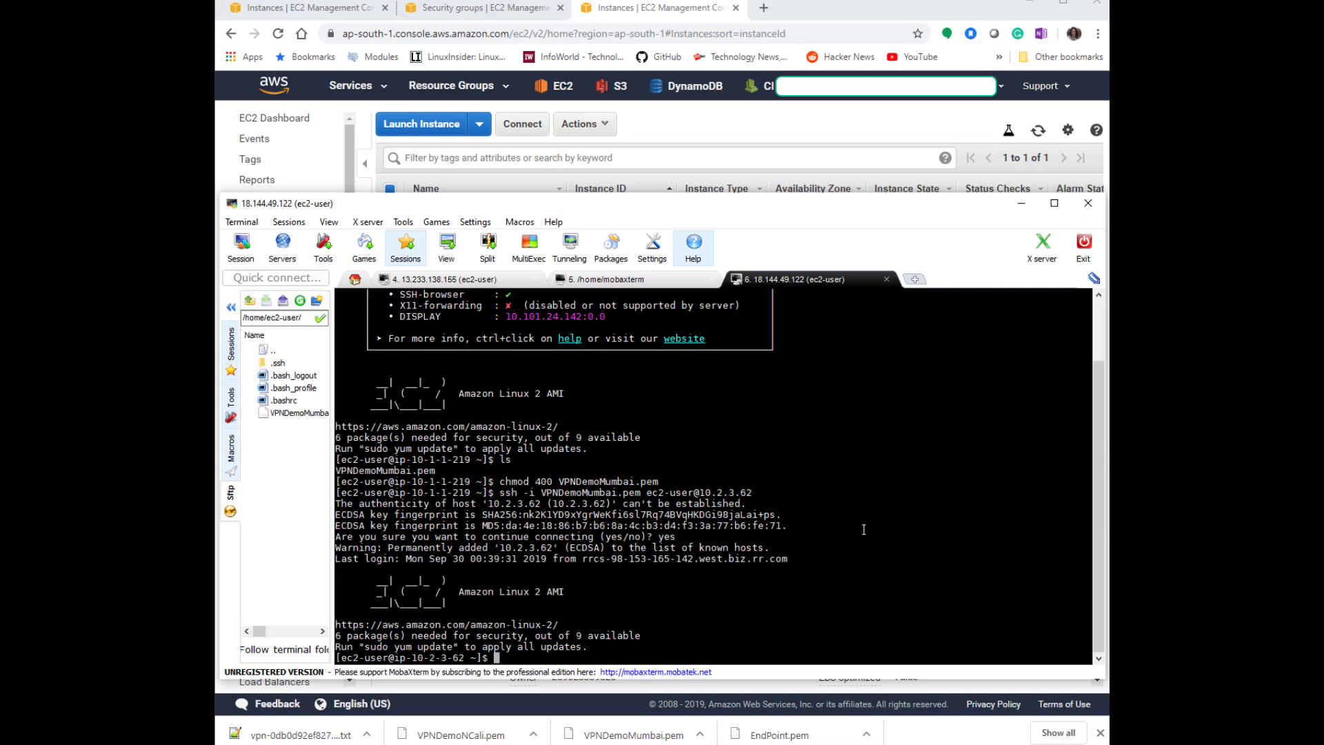
List the home directory and try to change into /etc/ipsec.d as ec2-user on the Openswan instance.
type("ls")
key("Return")
type("cd /")
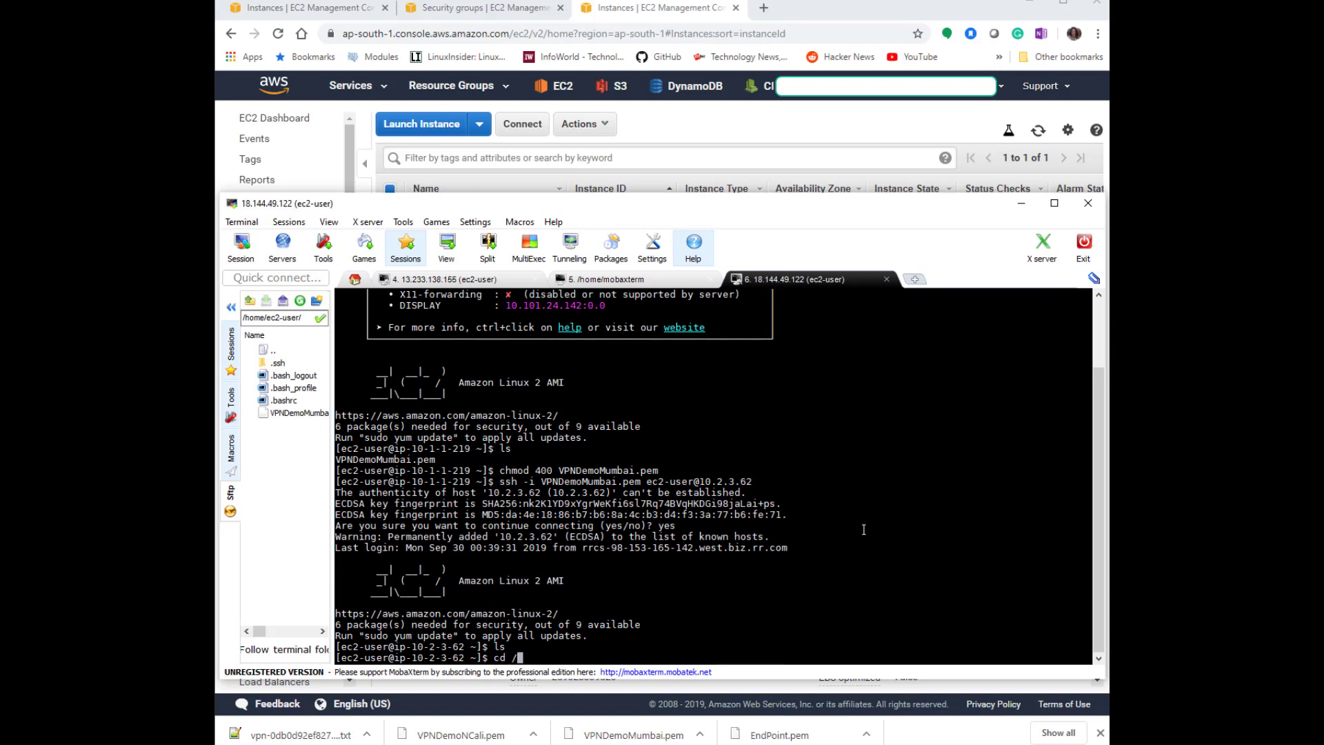
type("etc/ipsec.d")
key("Return")
type("ls")
key("Return")
type("ls")
Become root with sudo su -, change into /etc/ipsec.d and list its files.
key("BackSpace")
key("BackSpace")
type("sudo su -")
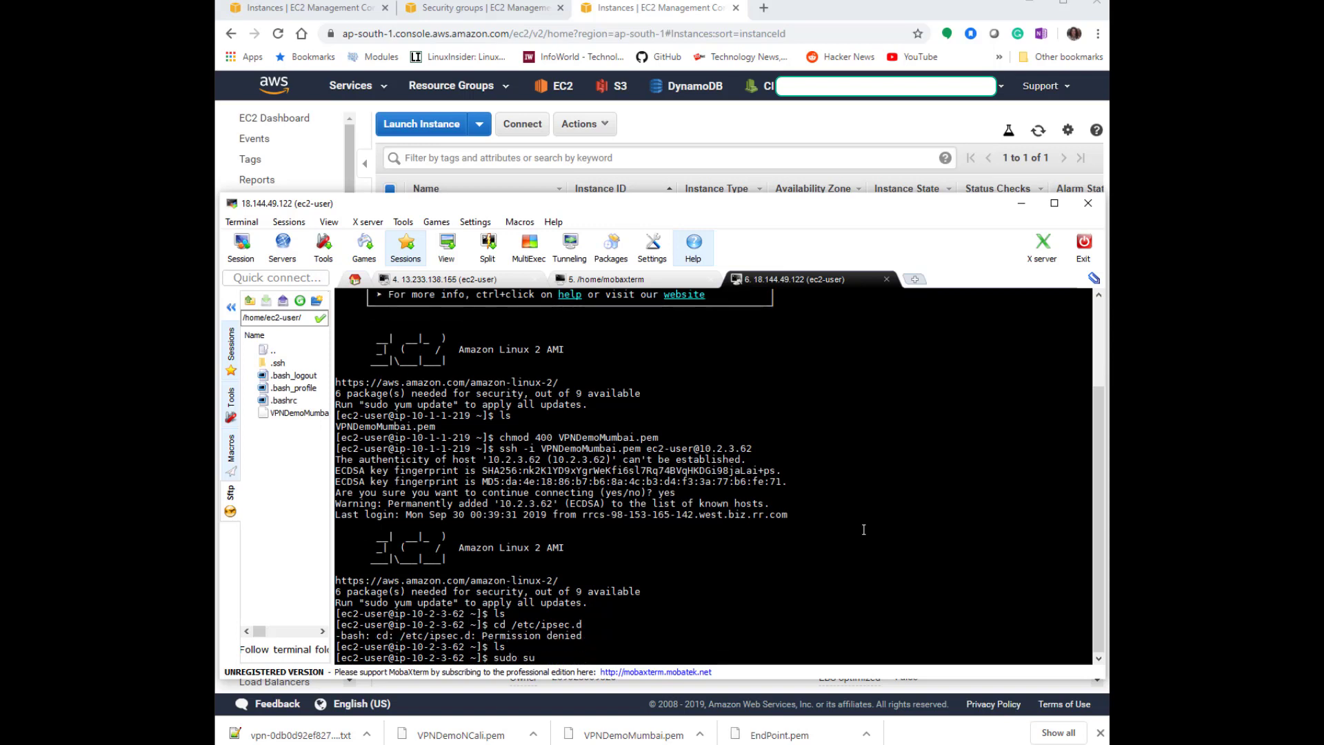
key("Return")
type("cd /etc/")
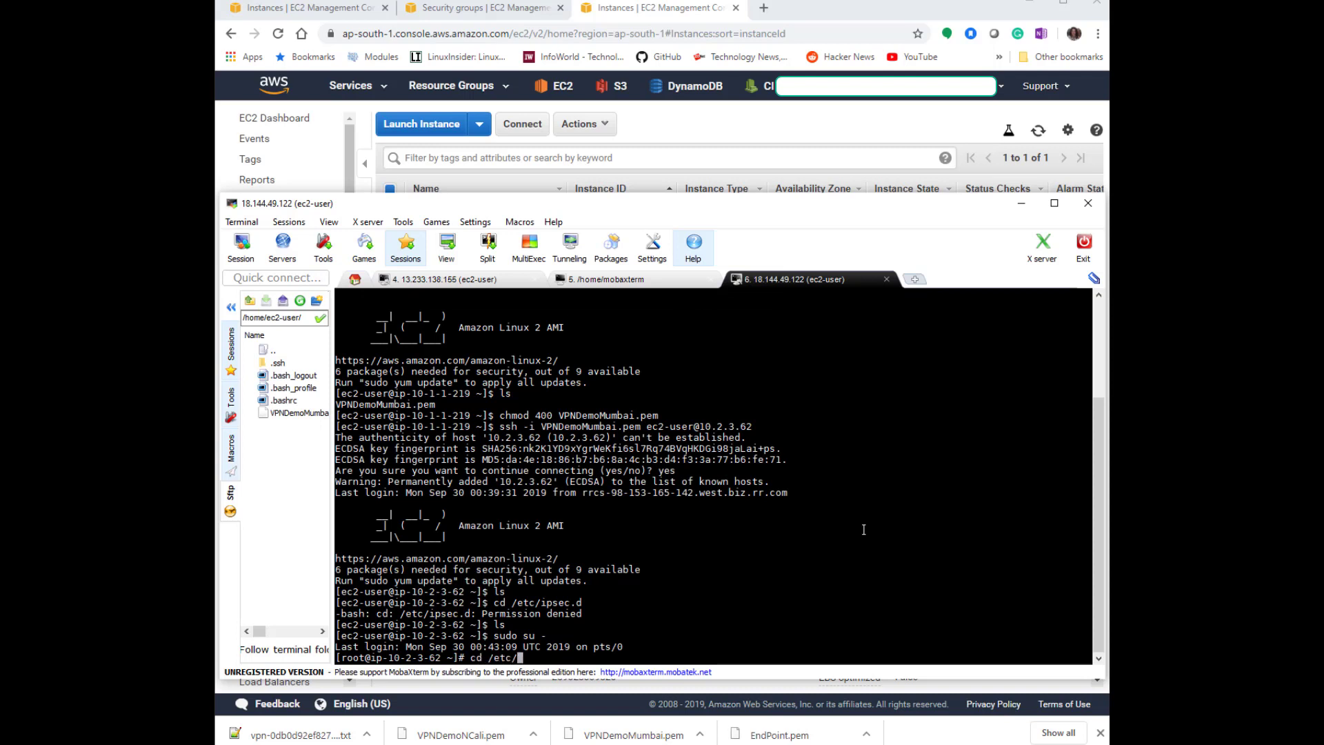
key("BackSpace")
type("/ipc")
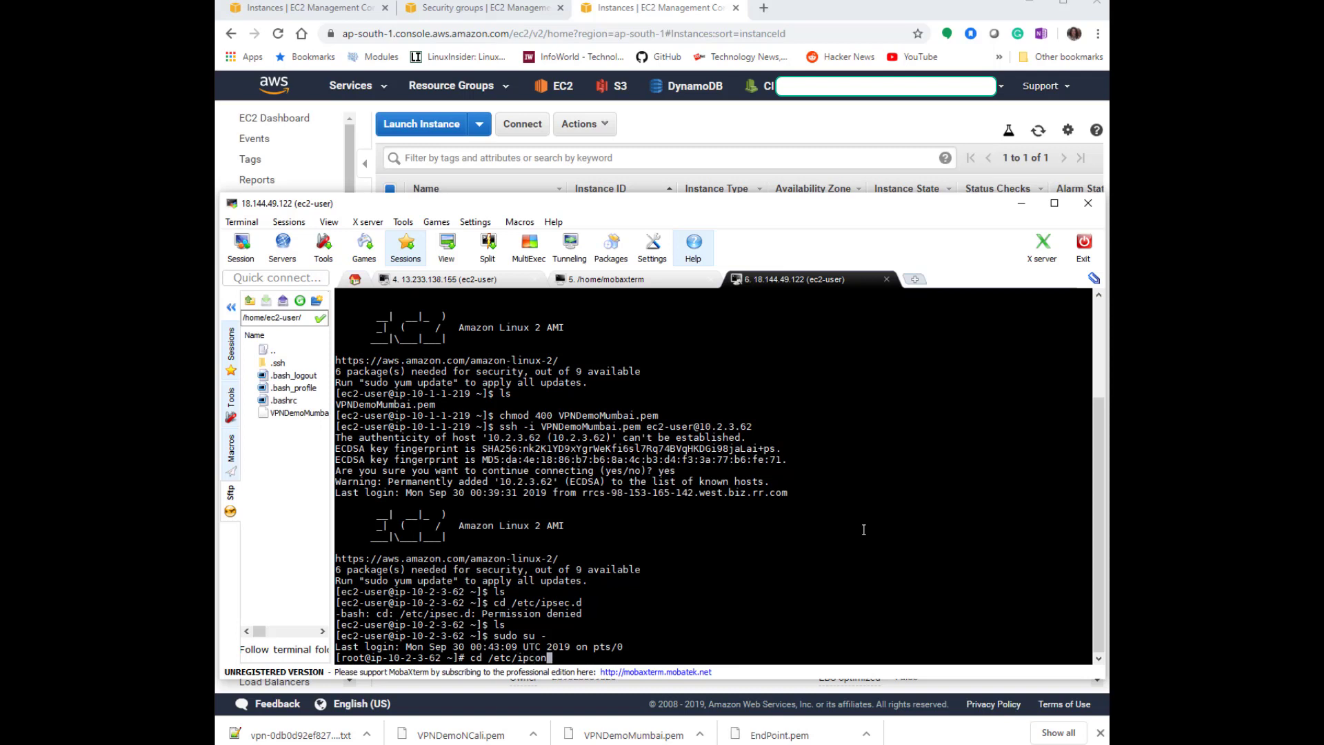
key("BackSpace")
type("sec.d")
key("Return")
type("ls")
key("Return")
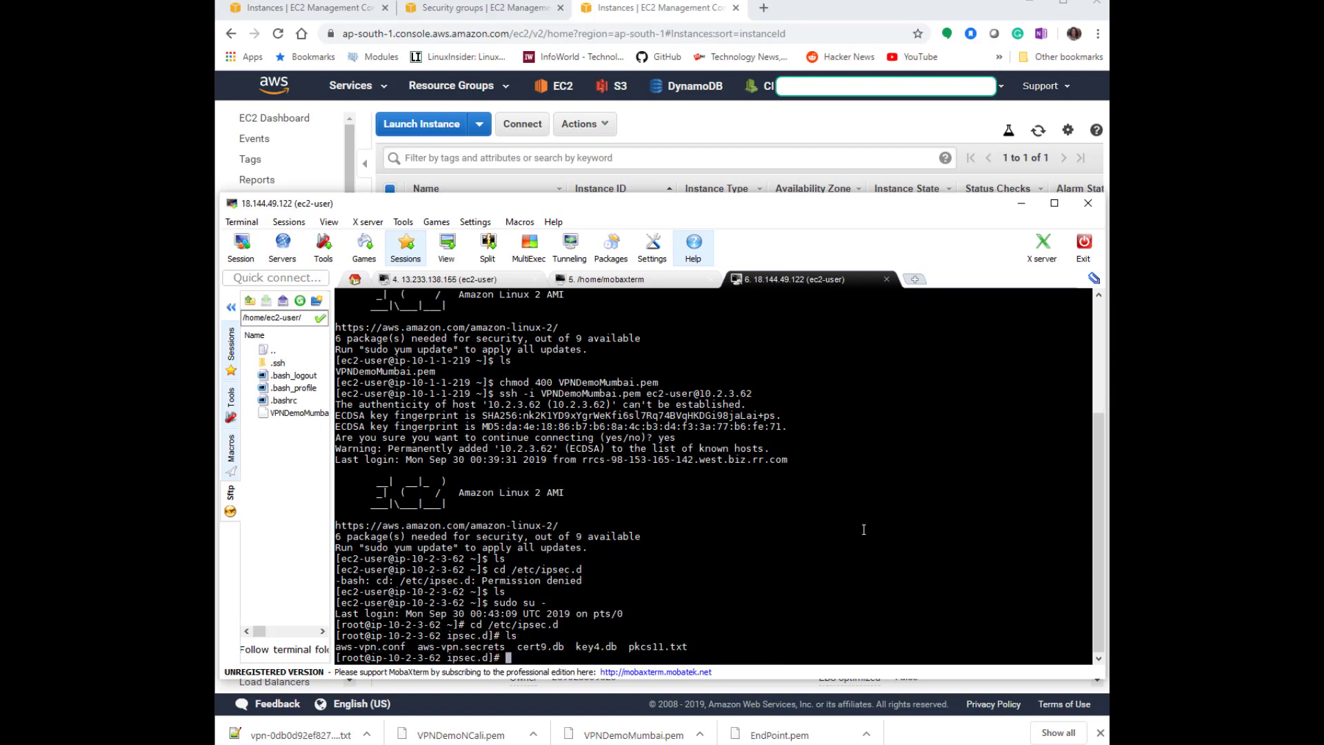